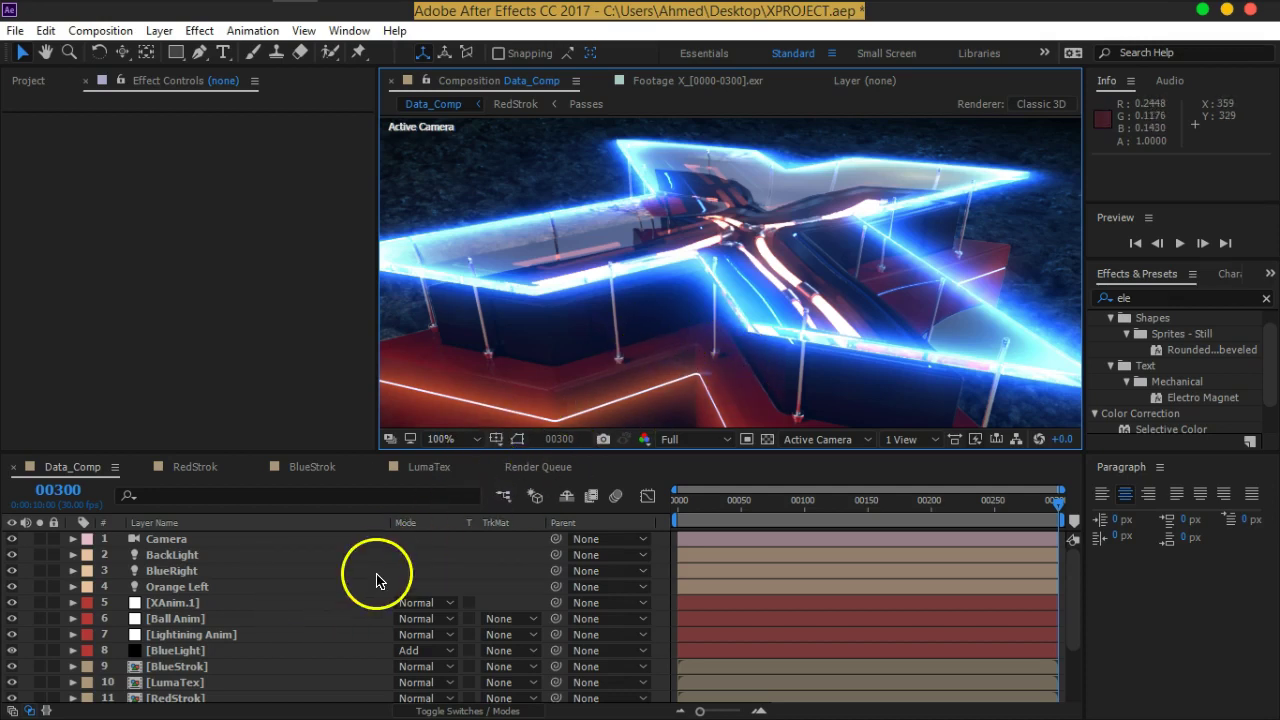
Set the RedStrok layer's blend mode to Add, then open the RedStrok composition
{"action": "scroll", "coordinate": [200, 650], "scroll_direction": "down", "scroll_amount": 1}
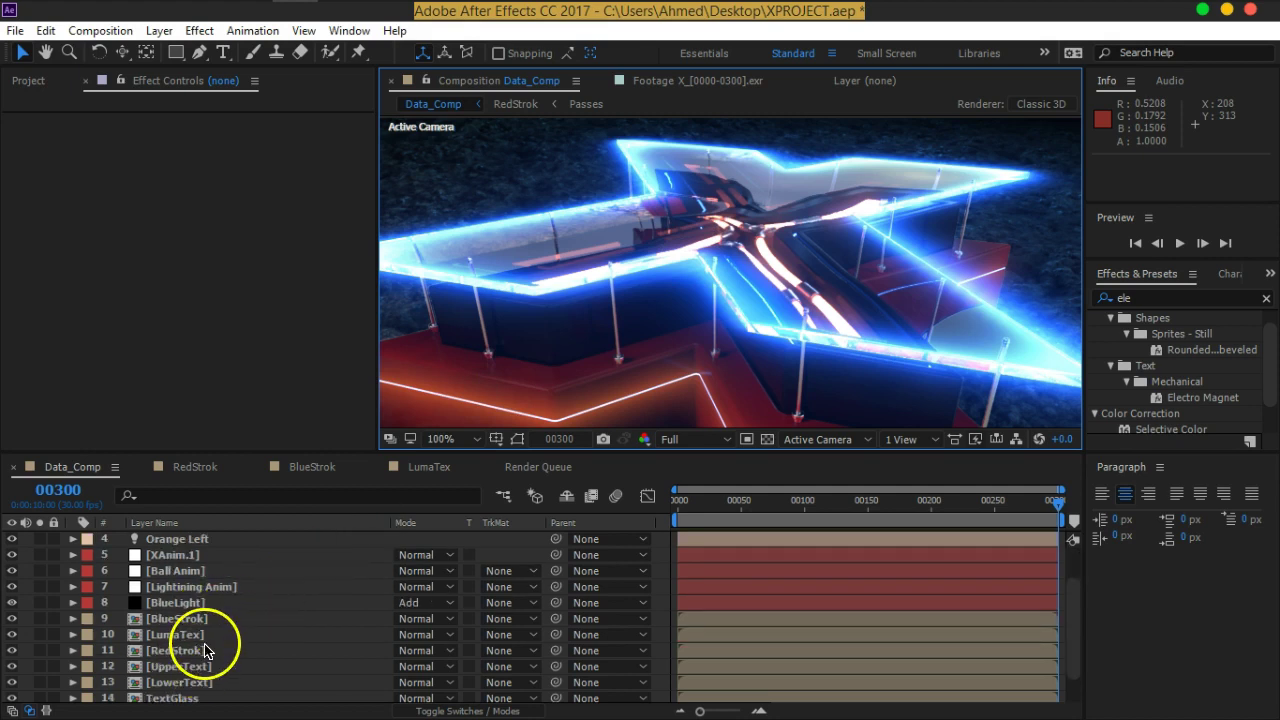
{"action": "left_click", "coordinate": [207, 651]}
{"action": "left_click", "coordinate": [392, 652]}
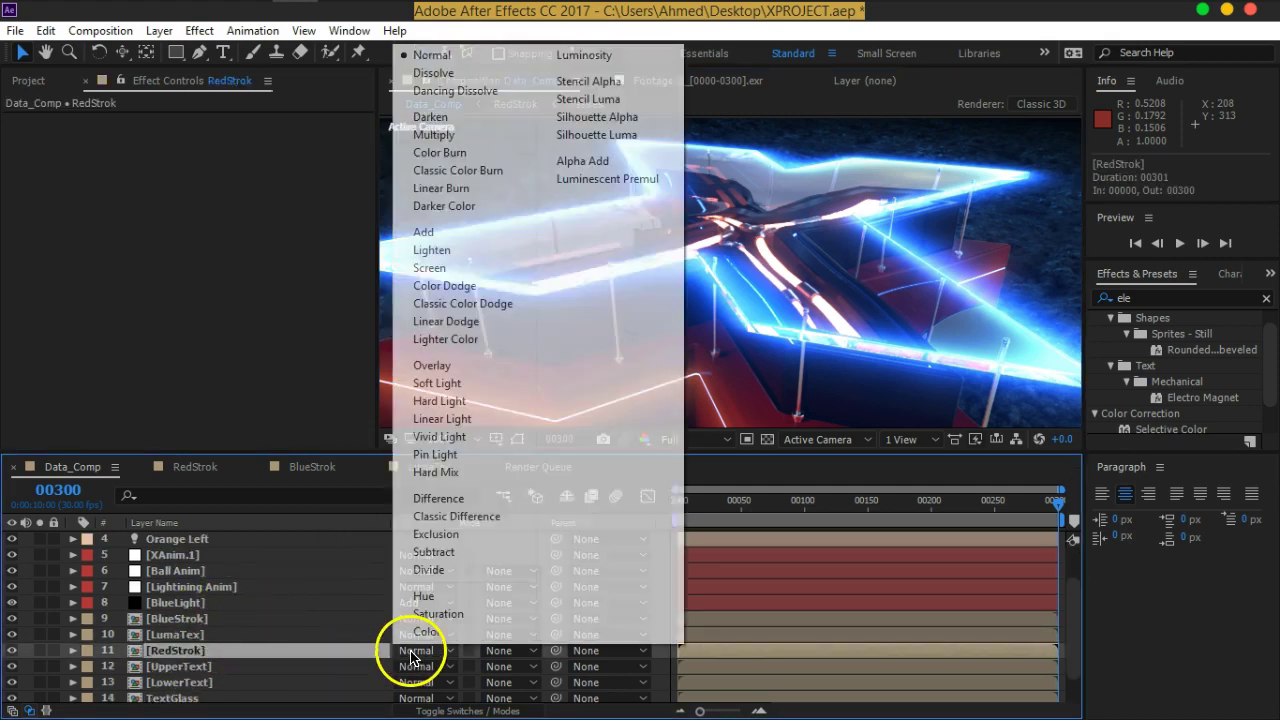
{"action": "left_click", "coordinate": [441, 235]}
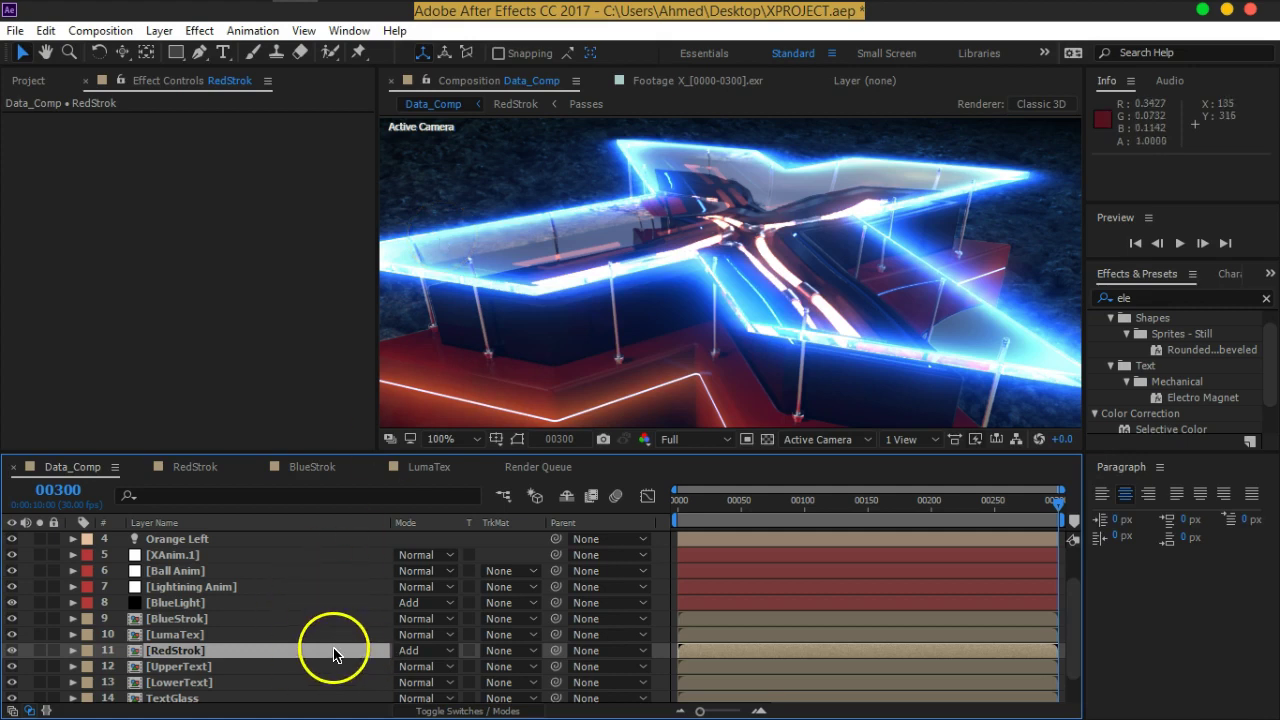
{"action": "left_click", "coordinate": [195, 466]}
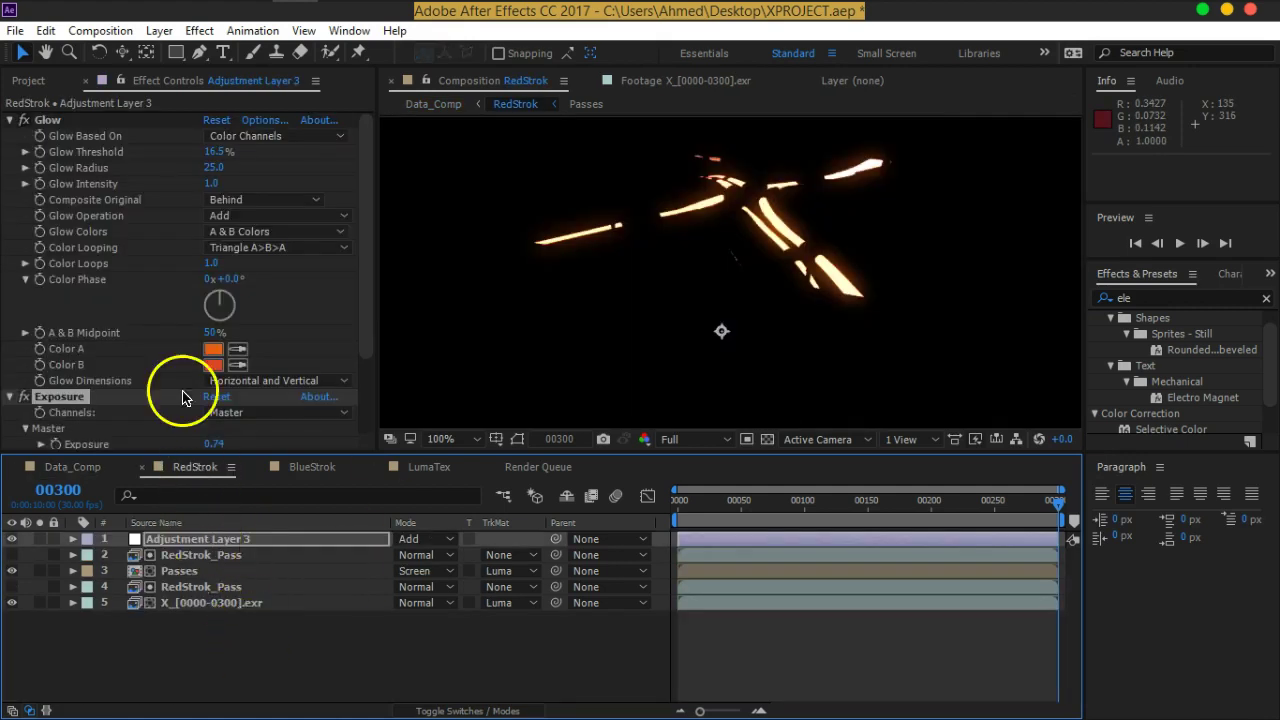
Delete the Glow and Exposure effects from Adjustment Layer 3, then reselect the layer
{"action": "scroll", "coordinate": [106, 170], "scroll_direction": "down", "scroll_amount": 2}
{"action": "scroll", "coordinate": [100, 235], "scroll_direction": "up", "scroll_amount": 2}
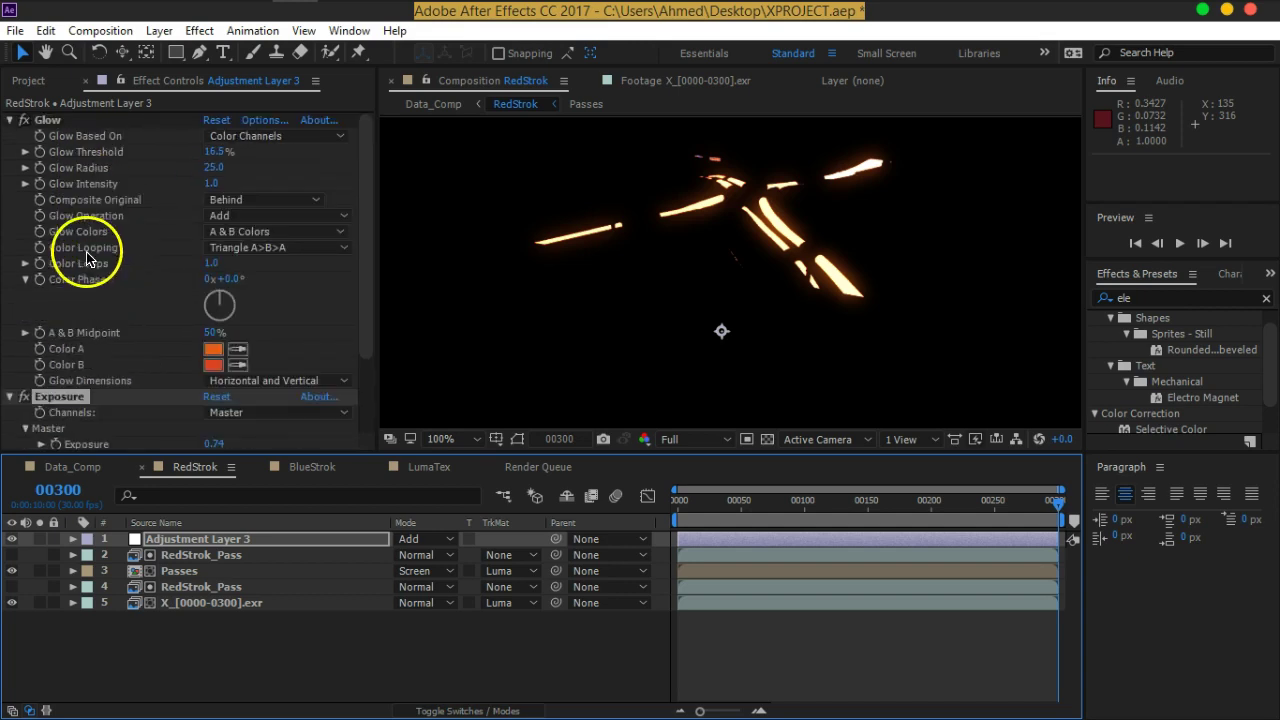
{"action": "left_click", "coordinate": [45, 120]}
{"action": "key", "text": "ctrl+a"}
{"action": "key", "text": "Delete"}
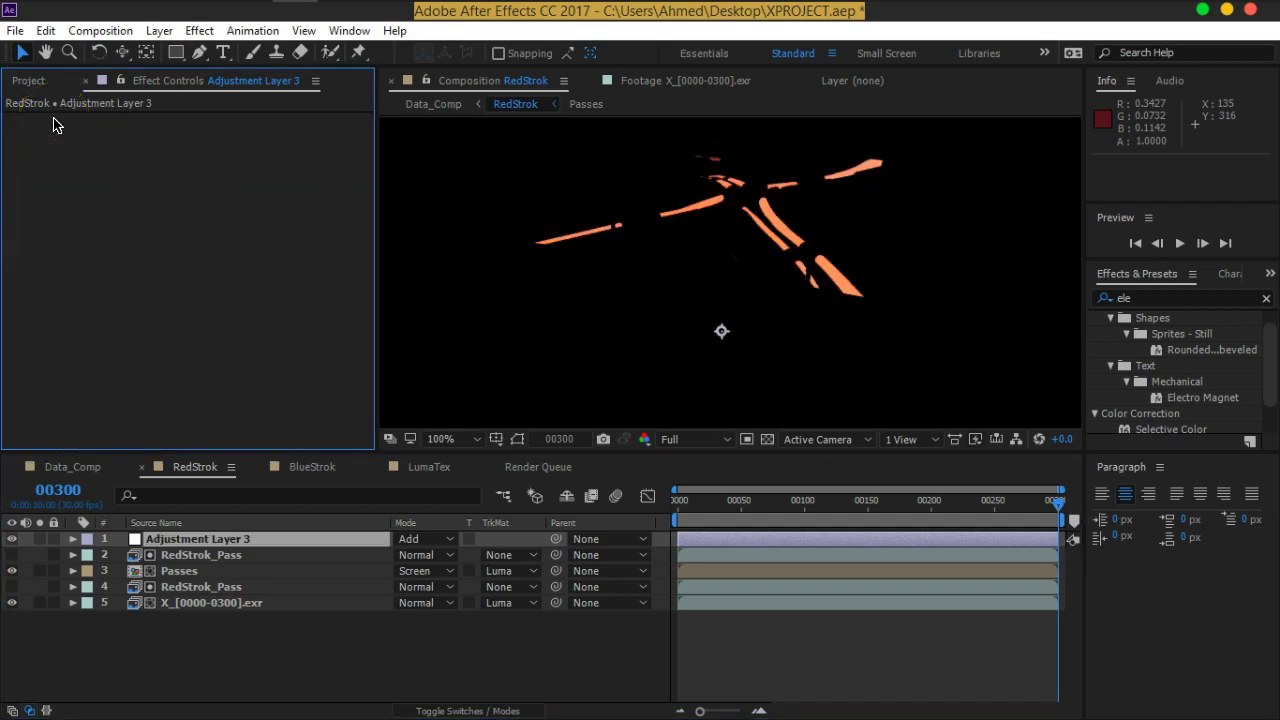
{"action": "left_click", "coordinate": [528, 163]}
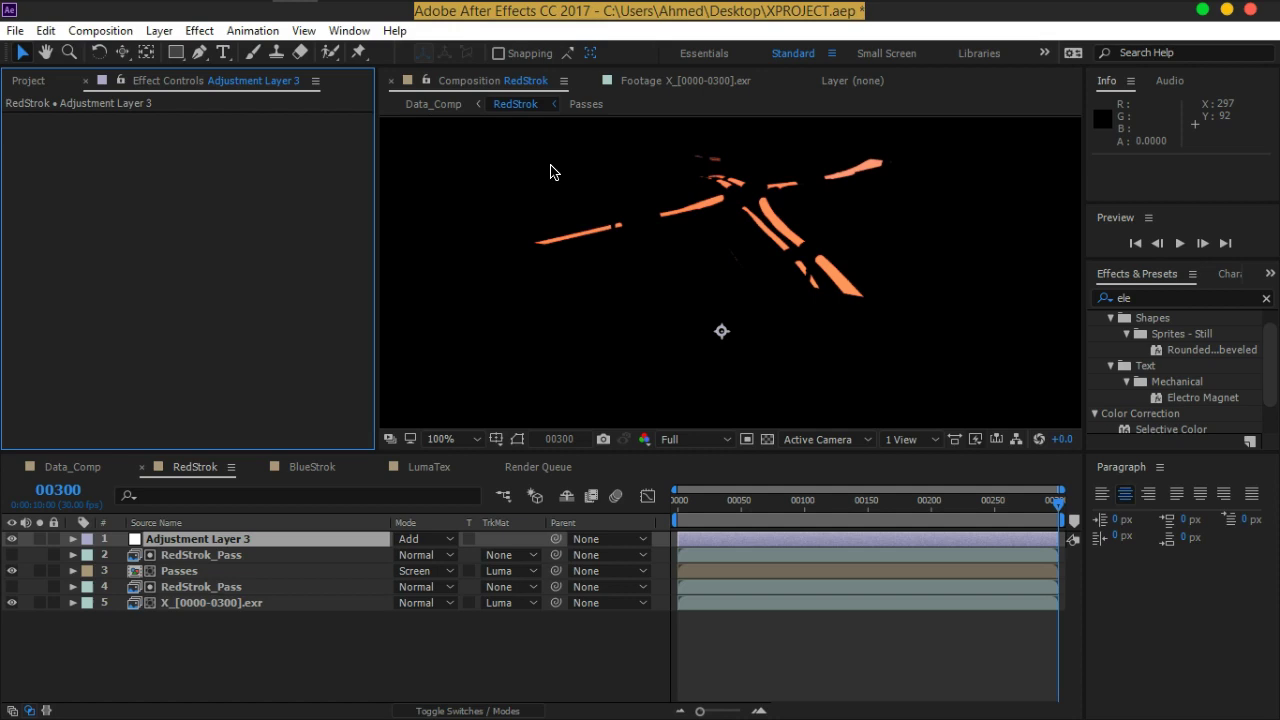
{"action": "left_click", "coordinate": [282, 600]}
{"action": "left_click", "coordinate": [261, 545]}
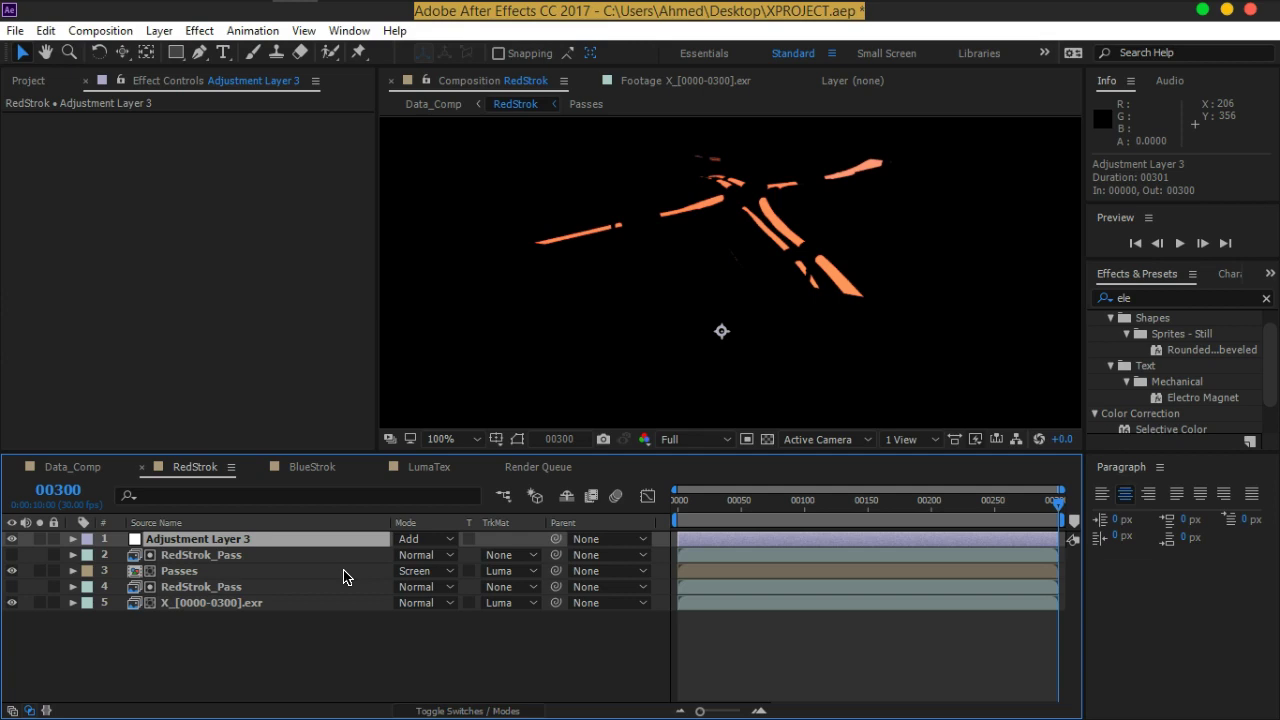
Apply Stylize > Glow to Adjustment Layer 3 with Glow Threshold 0%
{"action": "left_click", "coordinate": [1172, 296]}
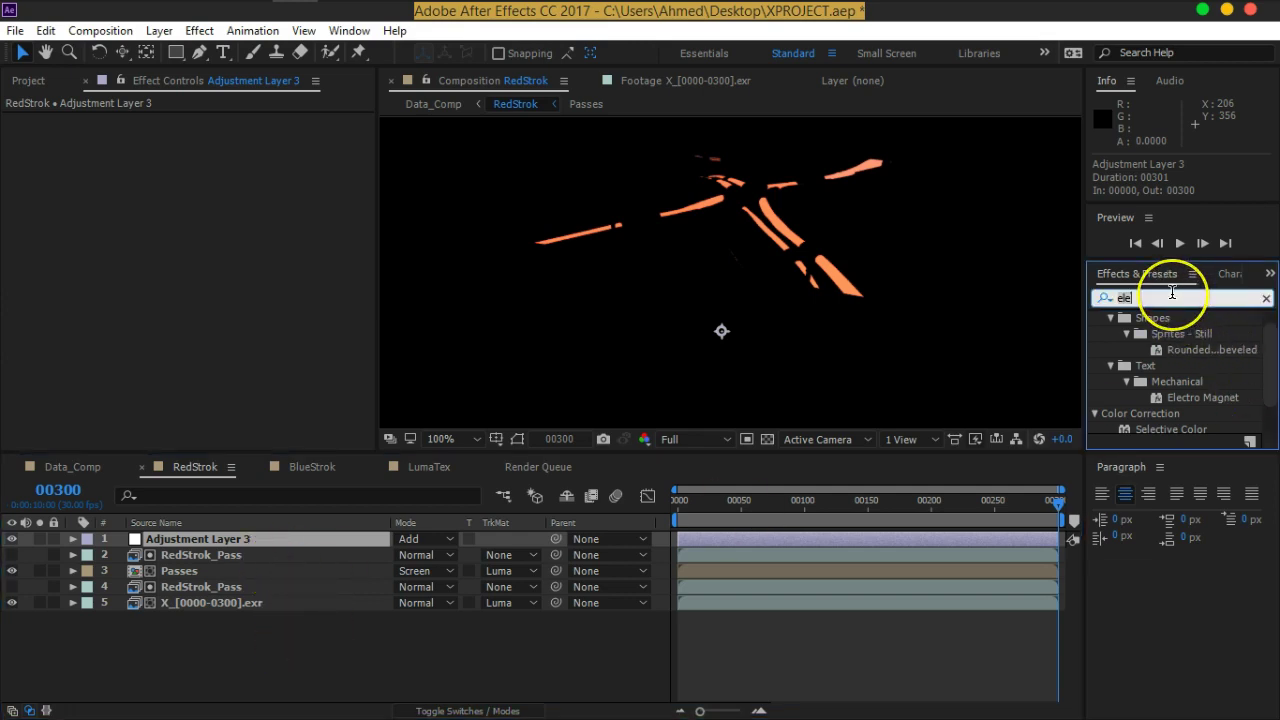
{"action": "type", "text": "Glow"}
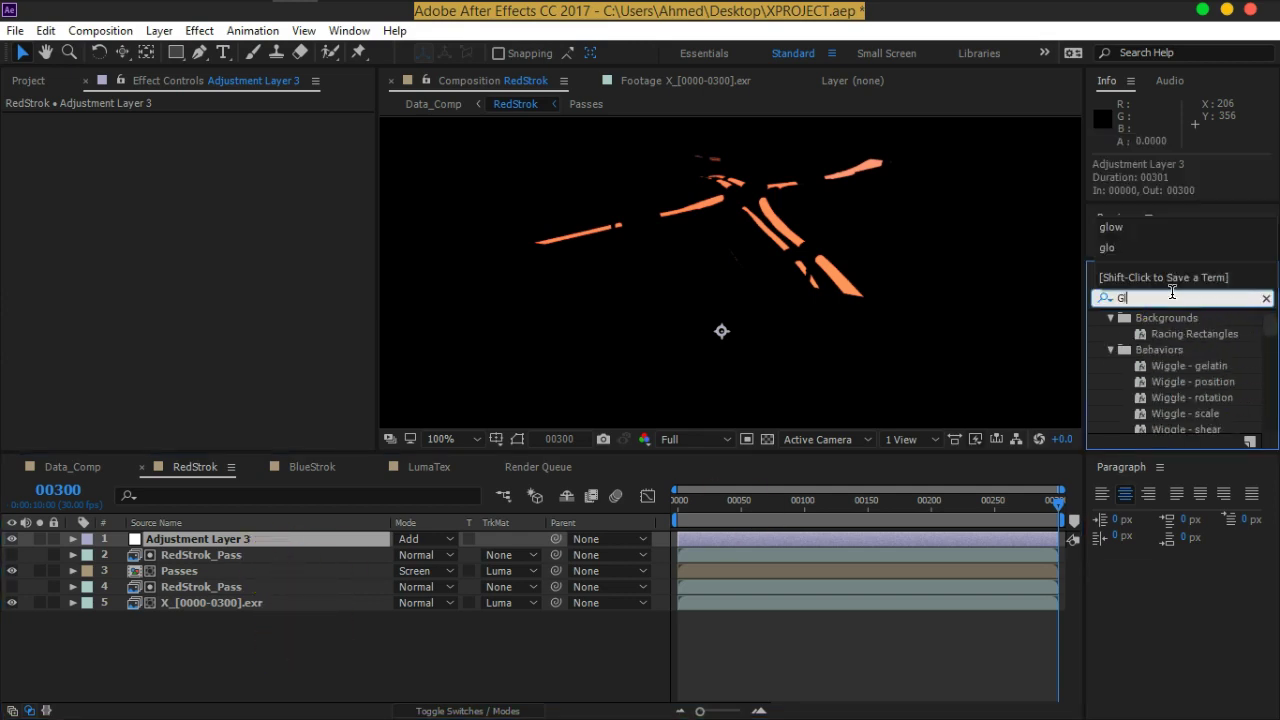
{"action": "left_click_drag", "start_coordinate": [1158, 425], "coordinate": [157, 540]}
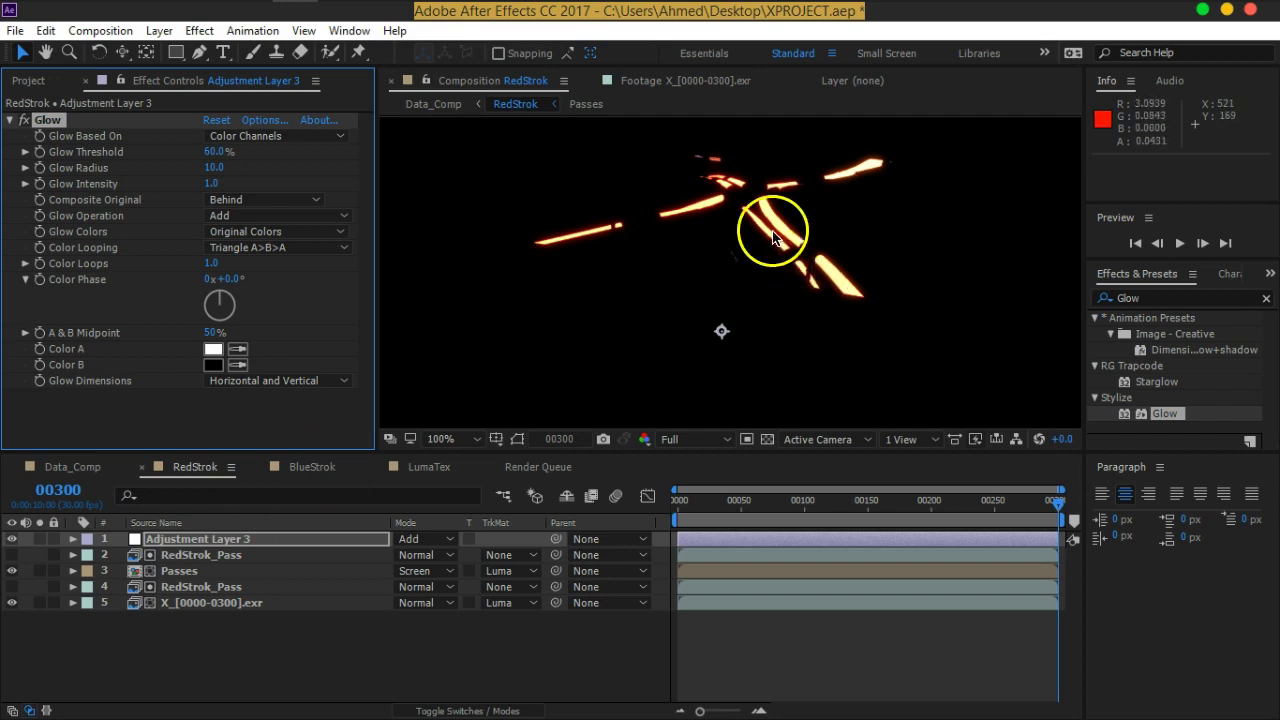
{"action": "left_click", "coordinate": [213, 155]}
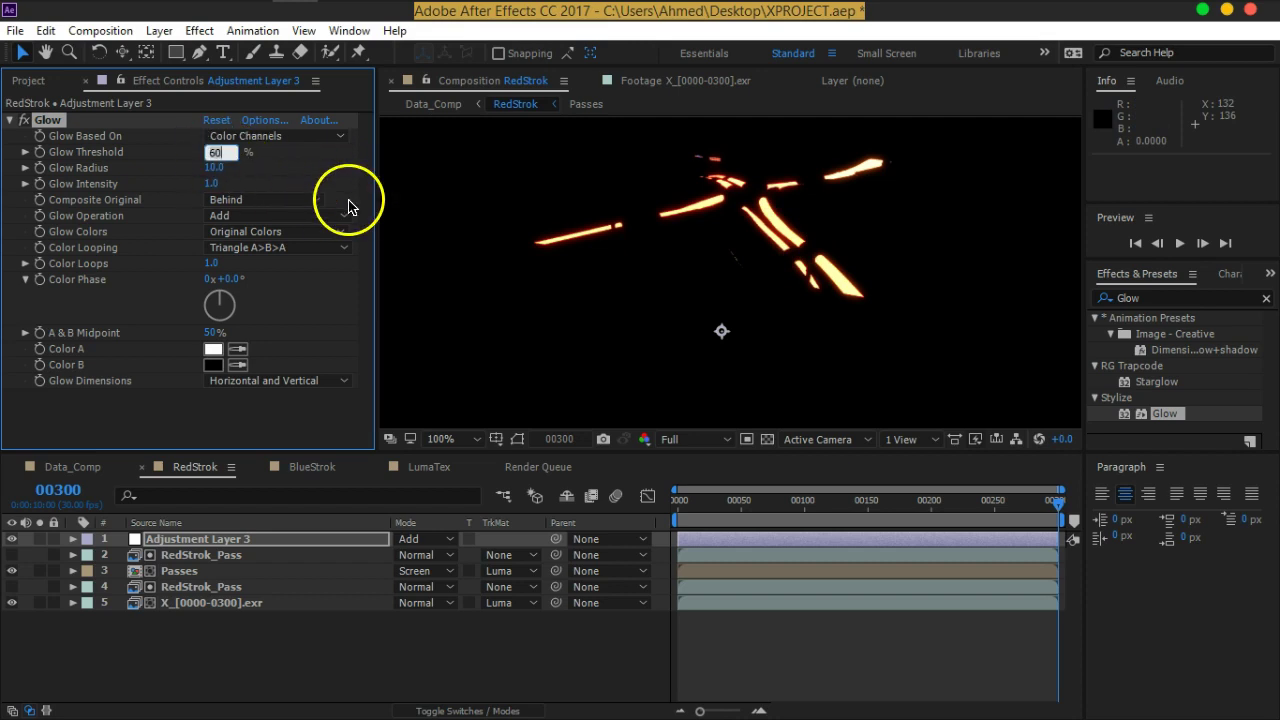
{"action": "type", "text": "0"}
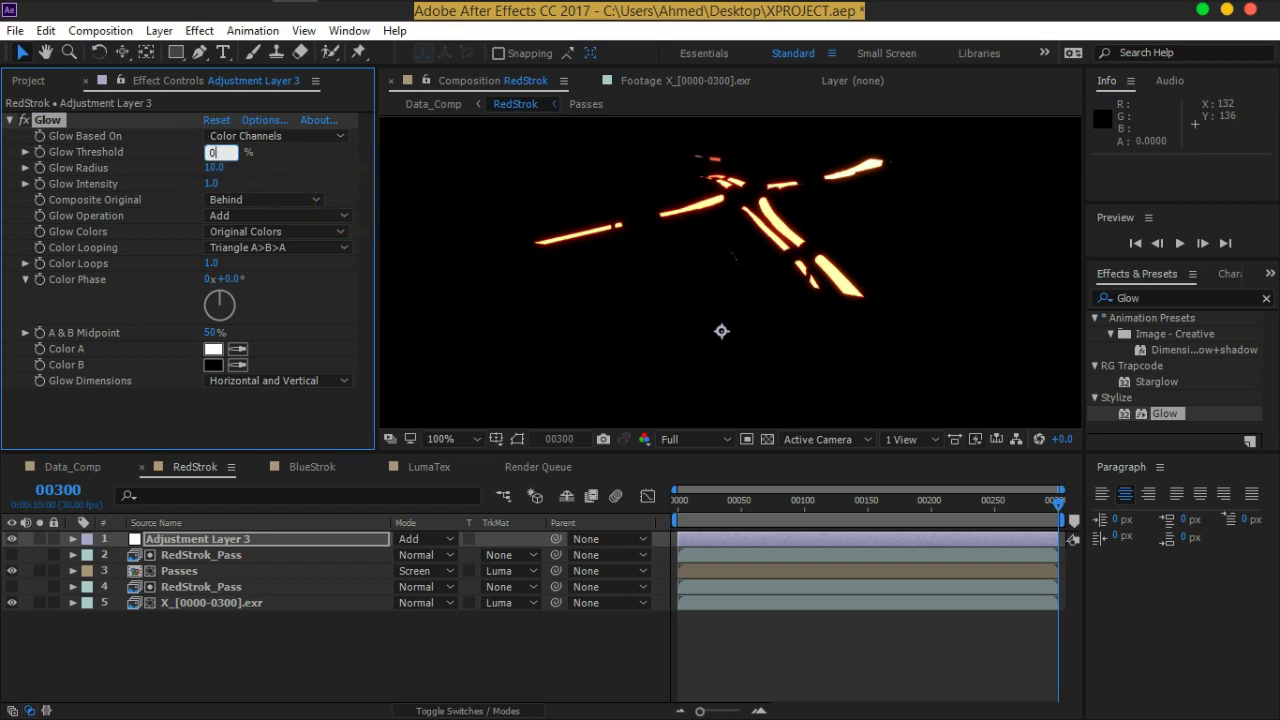
{"action": "key", "text": "Return"}
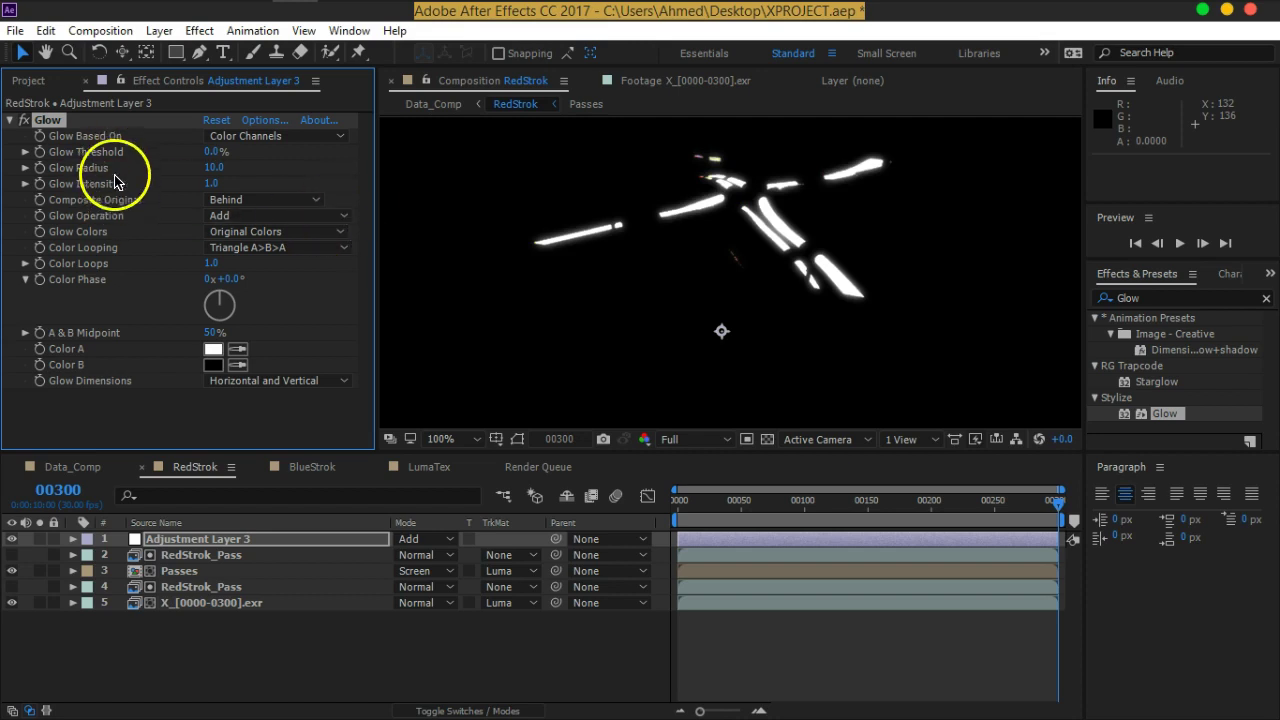
Tune the Glow to Intensity 0.1 and Radius about 11, keeping Threshold at 0%
{"action": "left_click", "coordinate": [210, 184]}
{"action": "left_click", "coordinate": [210, 184]}
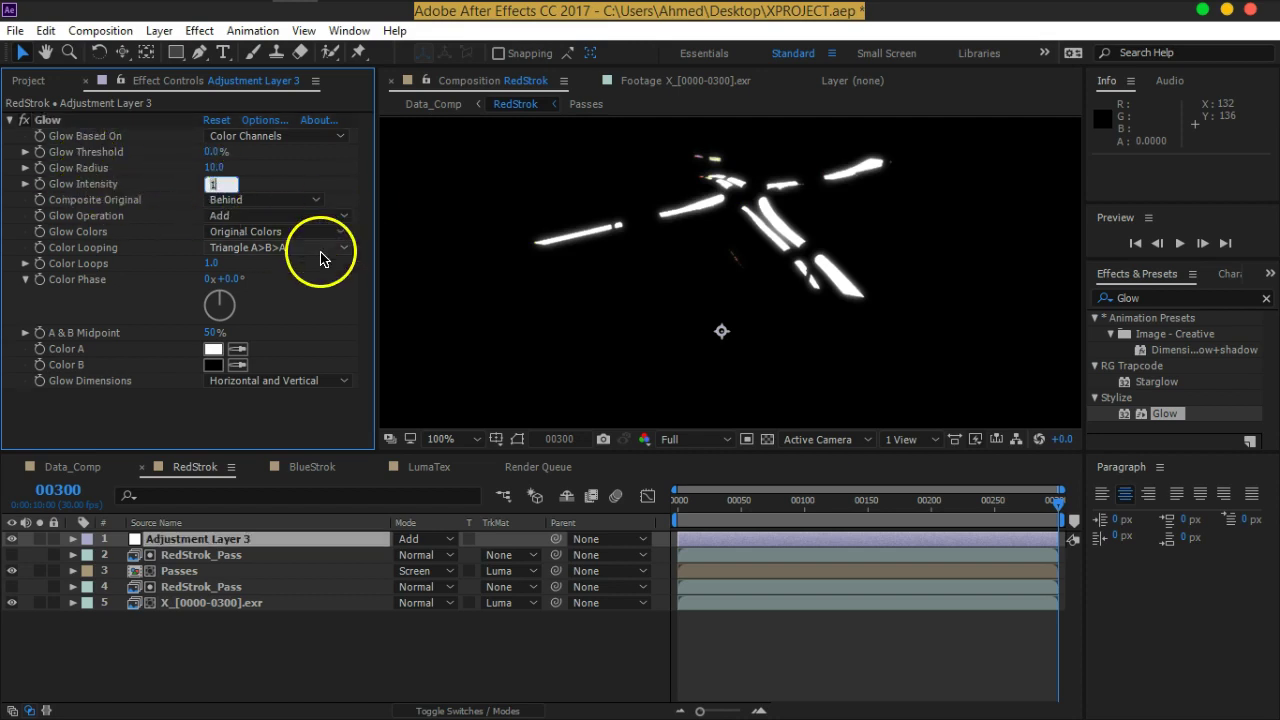
{"action": "type", "text": "."}
{"action": "key", "text": "Return"}
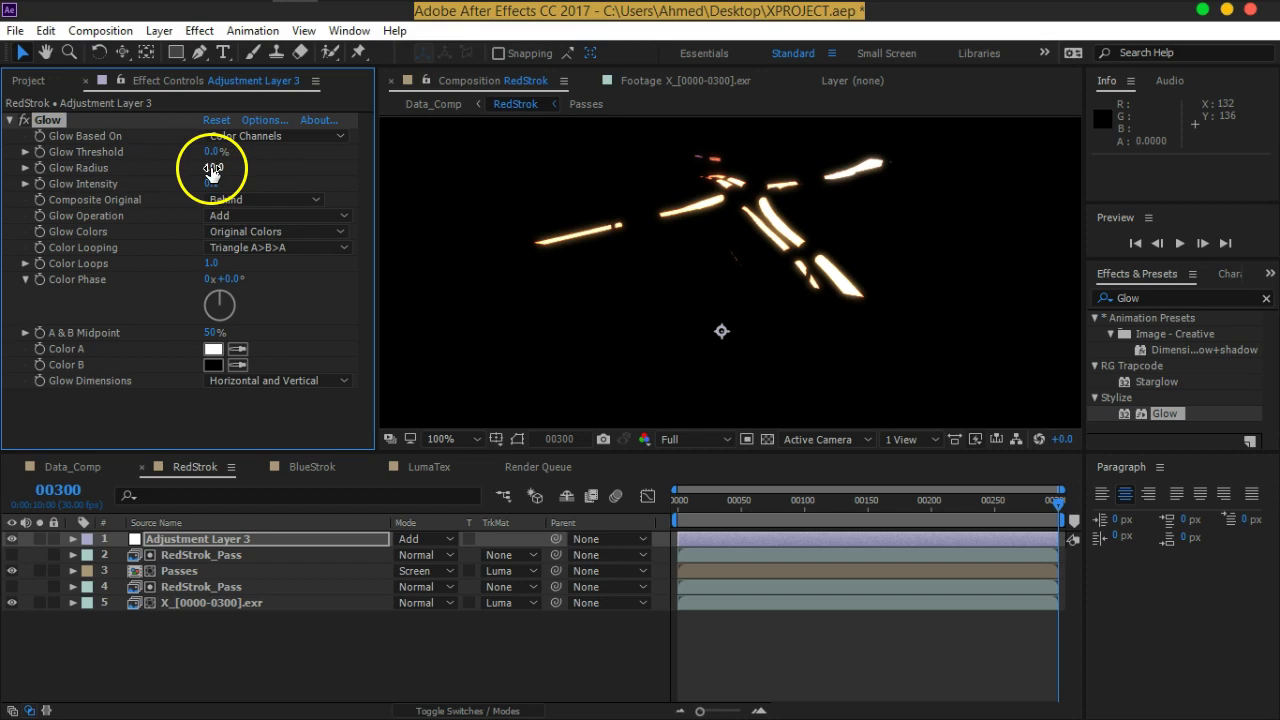
{"action": "mouse_move", "coordinate": [212, 168]}
{"action": "left_mouse_down"}
{"action": "mouse_move", "coordinate": [230, 170]}
{"action": "mouse_move", "coordinate": [217, 171]}
{"action": "left_mouse_up"}
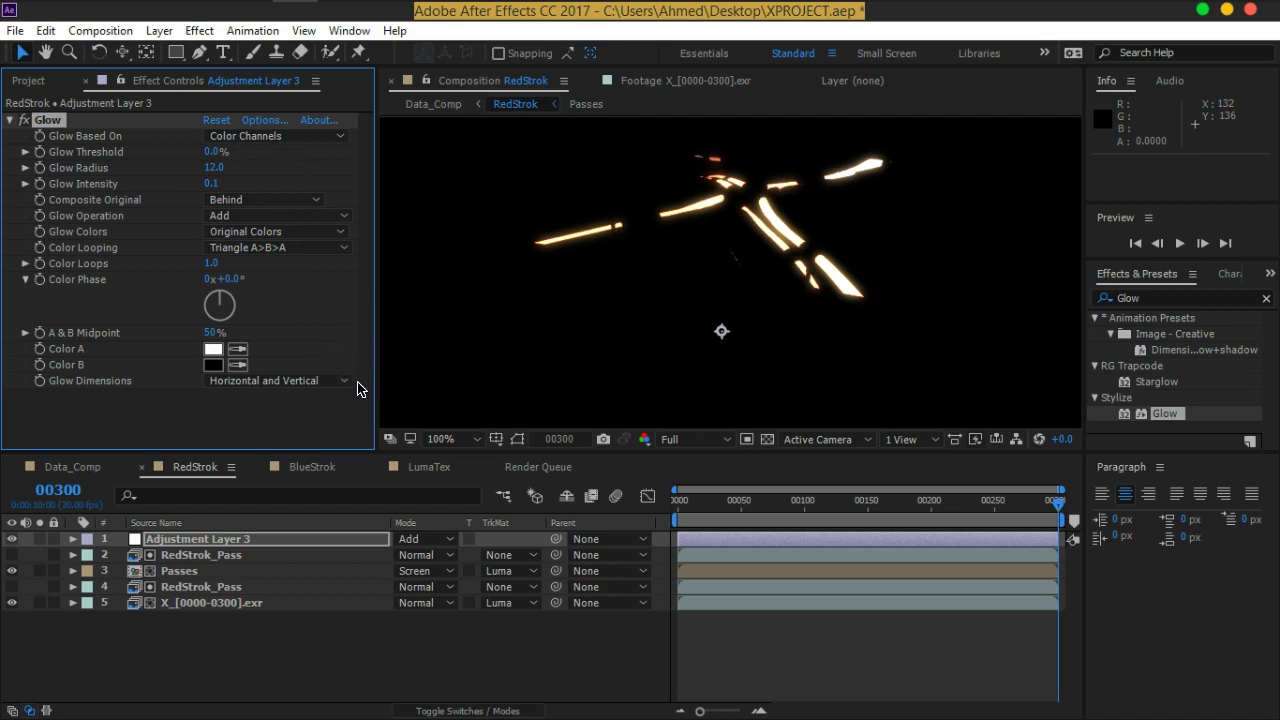
{"action": "mouse_move", "coordinate": [209, 151]}
{"action": "left_mouse_down"}
{"action": "mouse_move", "coordinate": [224, 153]}
{"action": "mouse_move", "coordinate": [194, 357]}
{"action": "left_mouse_up"}
{"action": "left_click", "coordinate": [217, 151]}
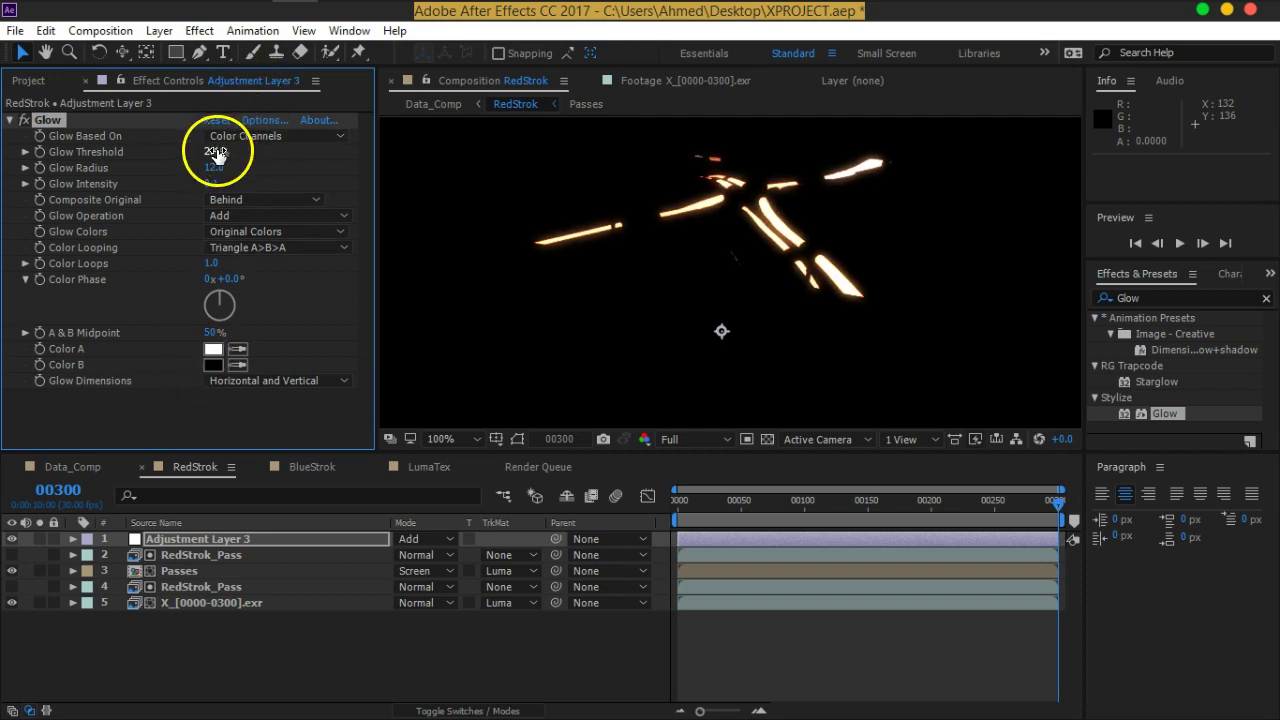
{"action": "left_click_drag", "start_coordinate": [215, 153], "coordinate": [208, 156]}
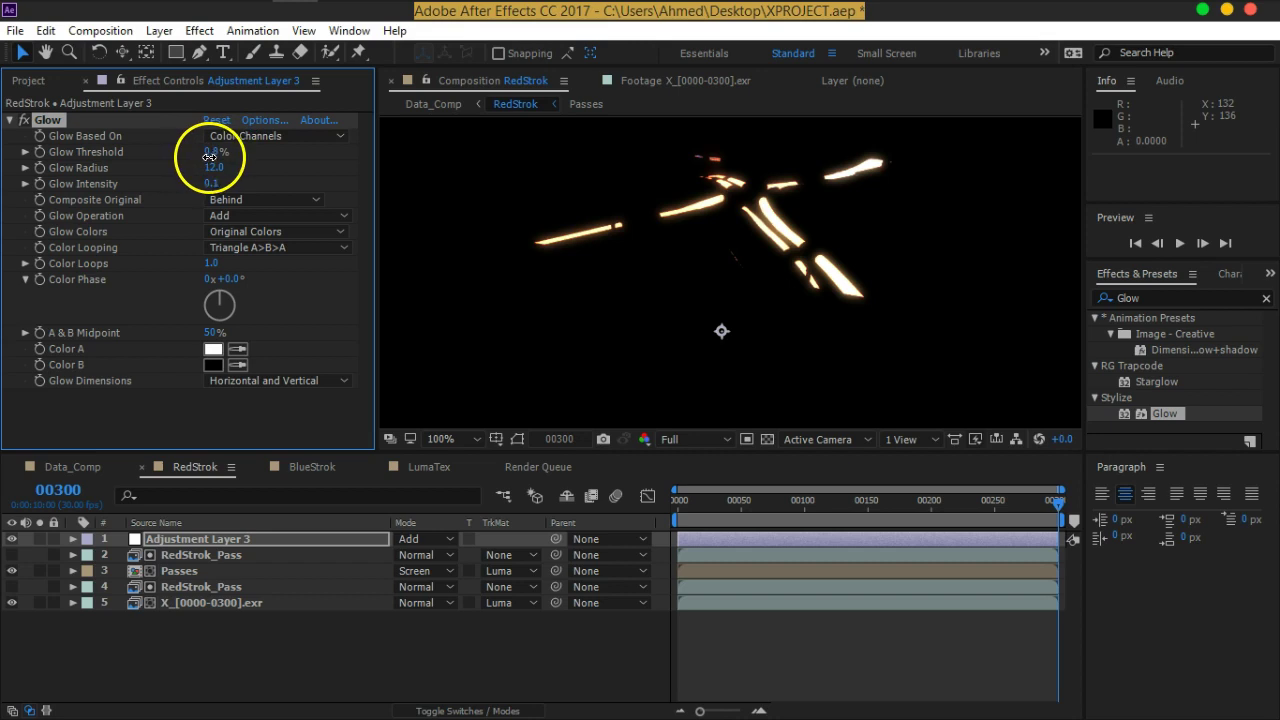
{"action": "mouse_move", "coordinate": [209, 152]}
{"action": "left_mouse_down"}
{"action": "mouse_move", "coordinate": [246, 153]}
{"action": "mouse_move", "coordinate": [221, 158]}
{"action": "left_mouse_up"}
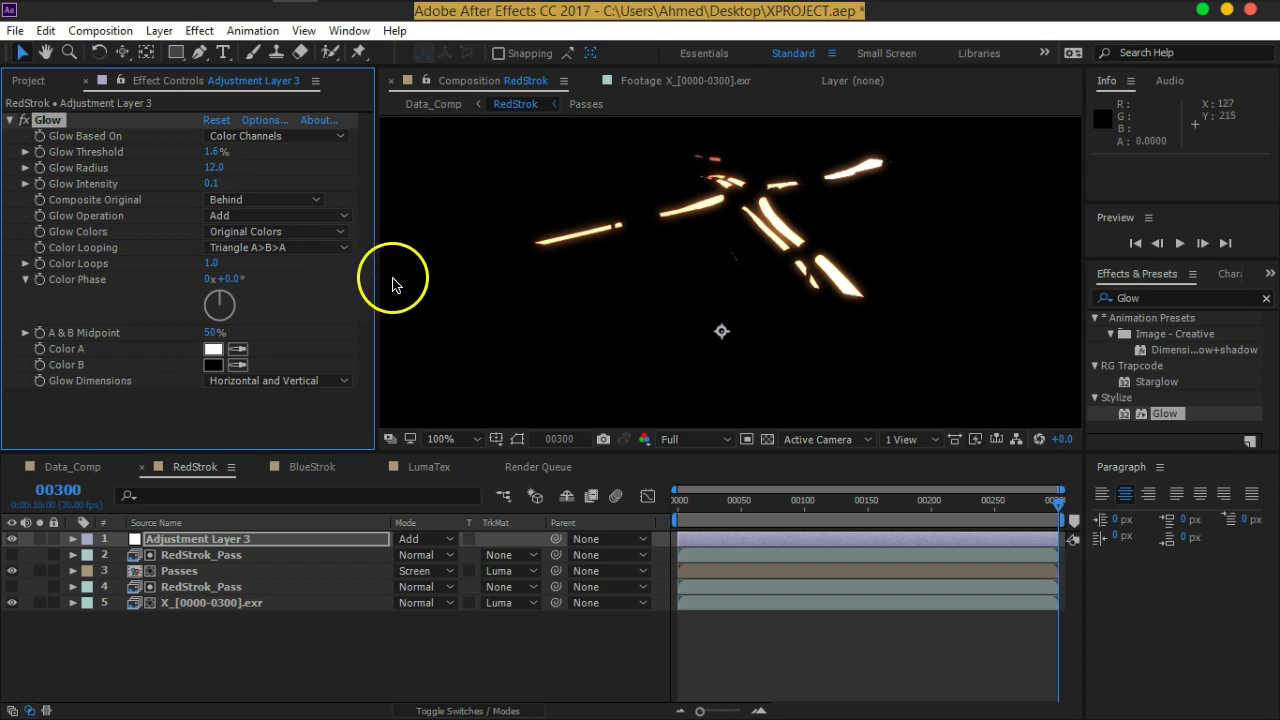
{"action": "left_click", "coordinate": [210, 184]}
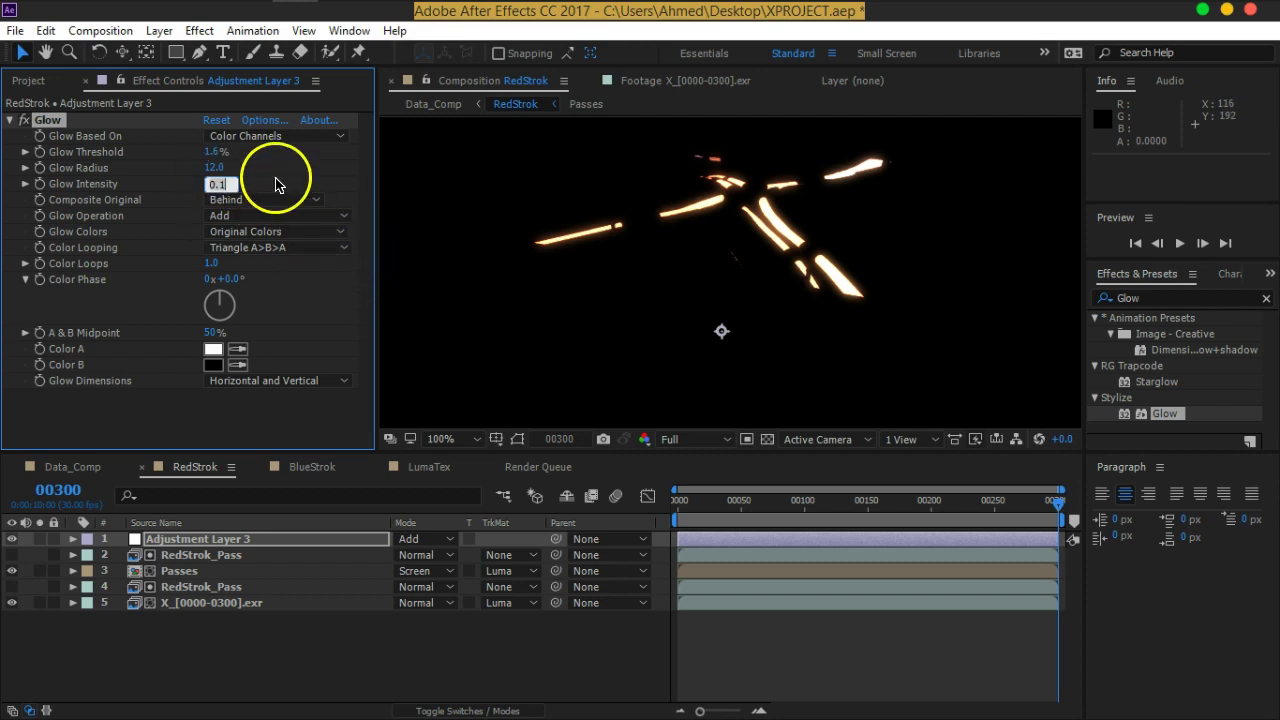
{"action": "type", "text": ".05"}
{"action": "key", "text": "Return"}
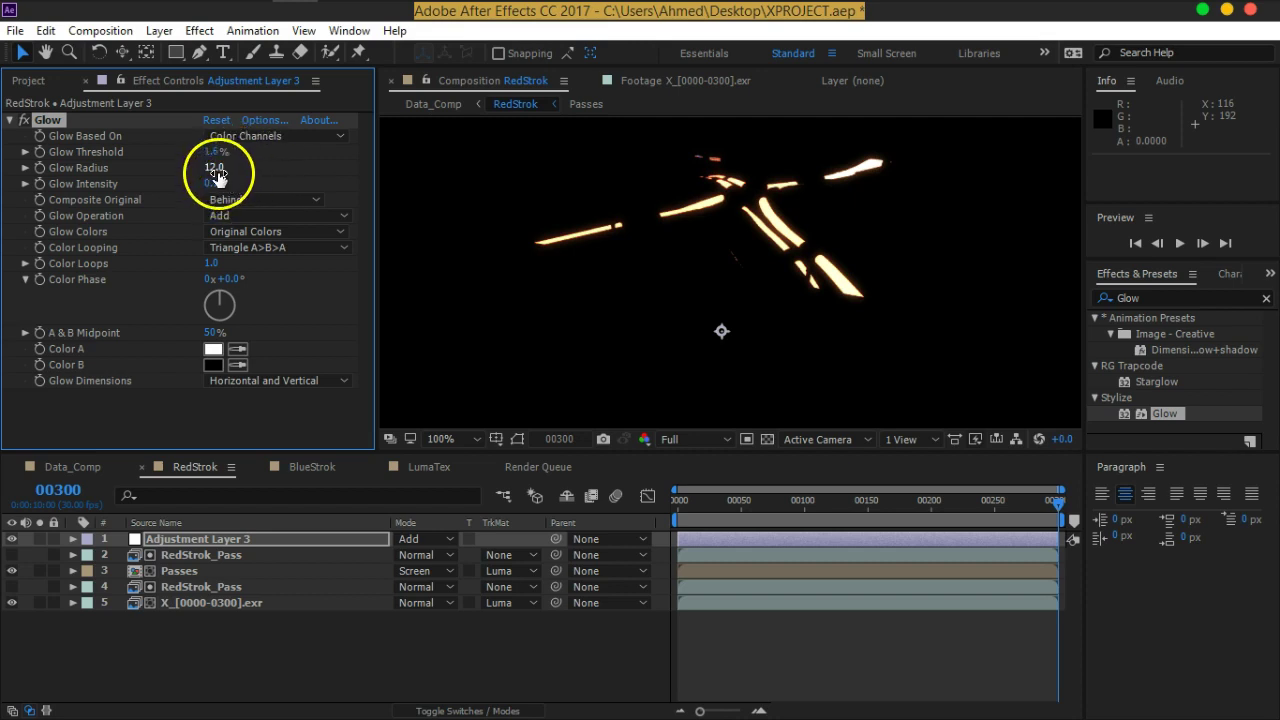
{"action": "left_click_drag", "start_coordinate": [213, 158], "coordinate": [104, 163]}
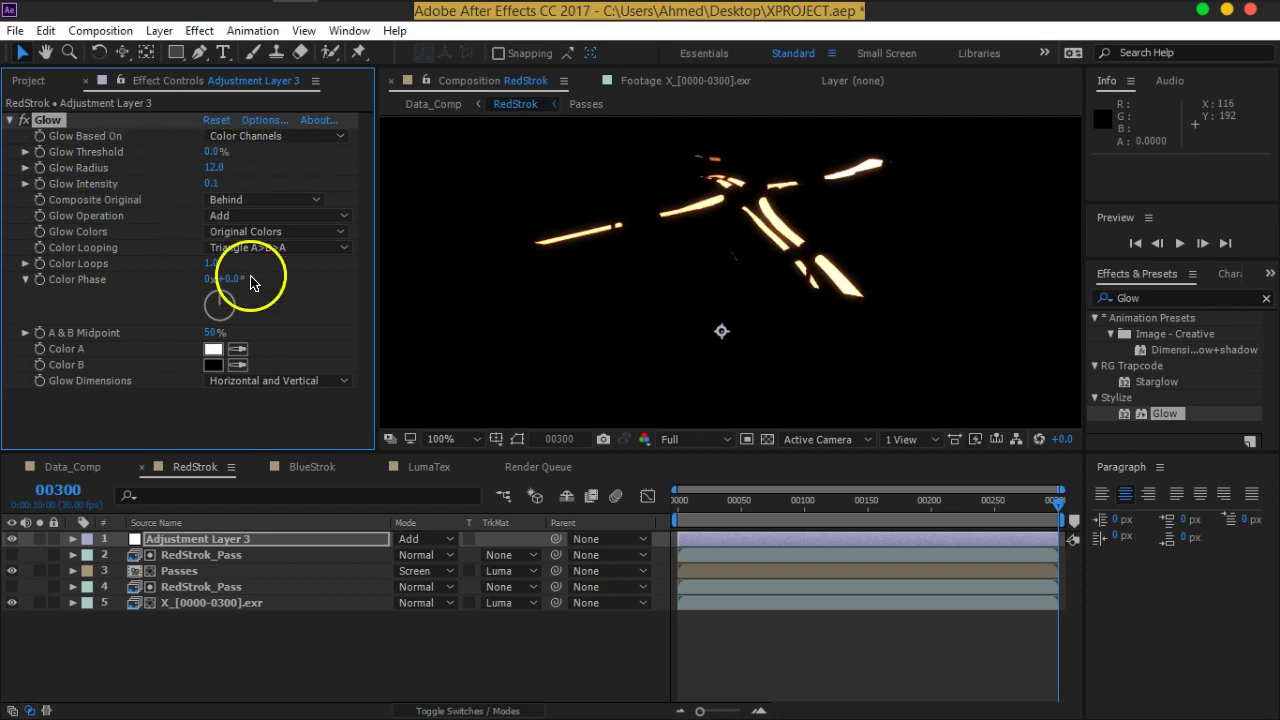
{"action": "left_click_drag", "start_coordinate": [213, 167], "coordinate": [208, 170]}
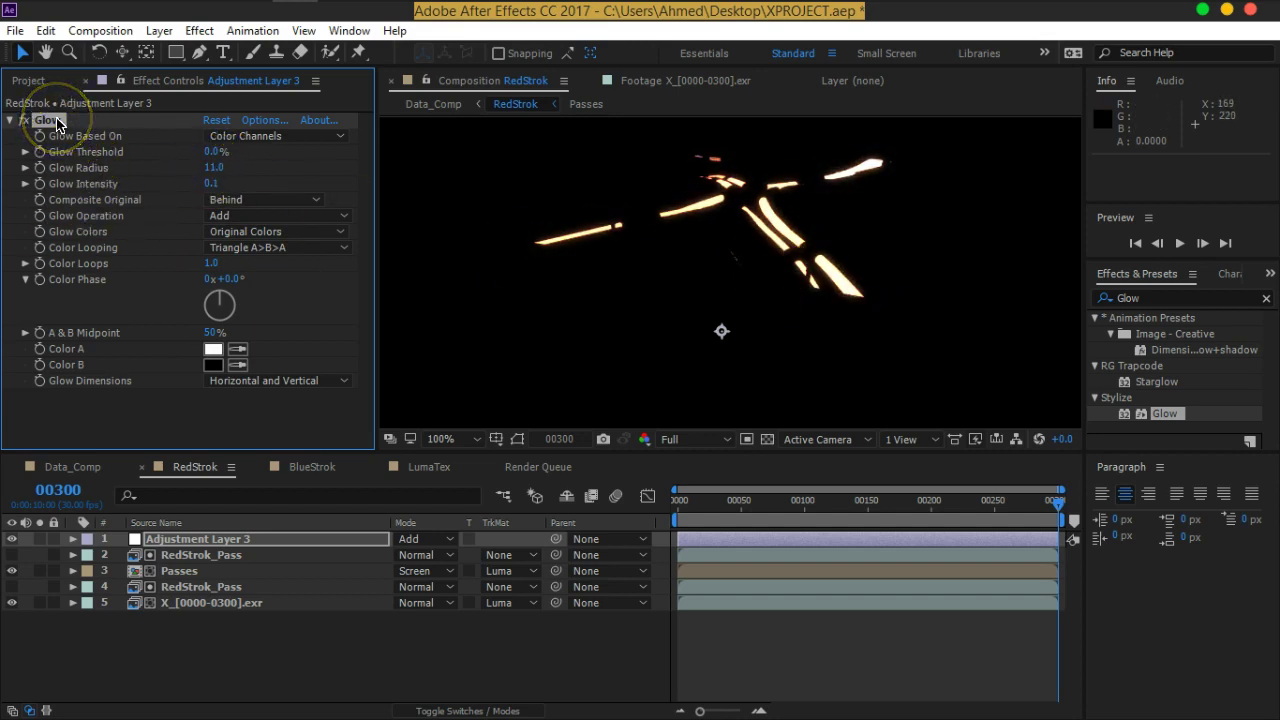
Rename the Glow effect to Narrow Glow
{"action": "key", "text": "Return"}
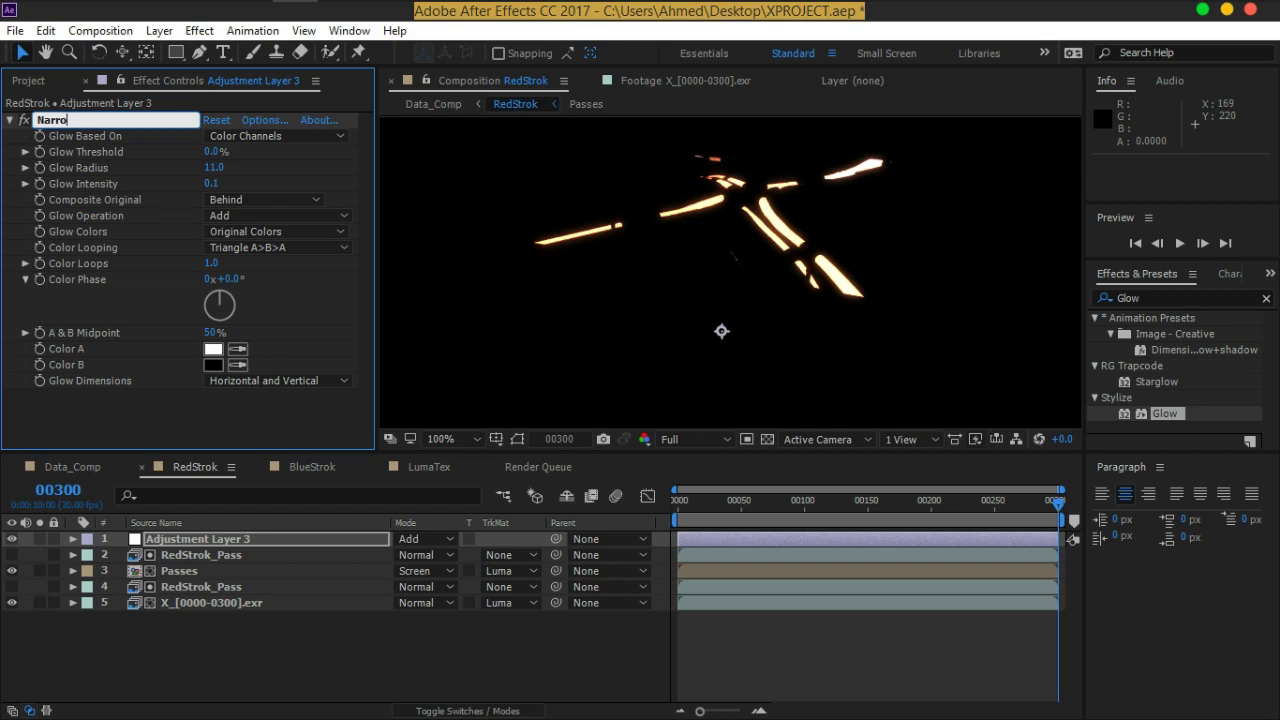
{"action": "type", "text": "ow Gl"}
{"action": "key", "text": "Return"}
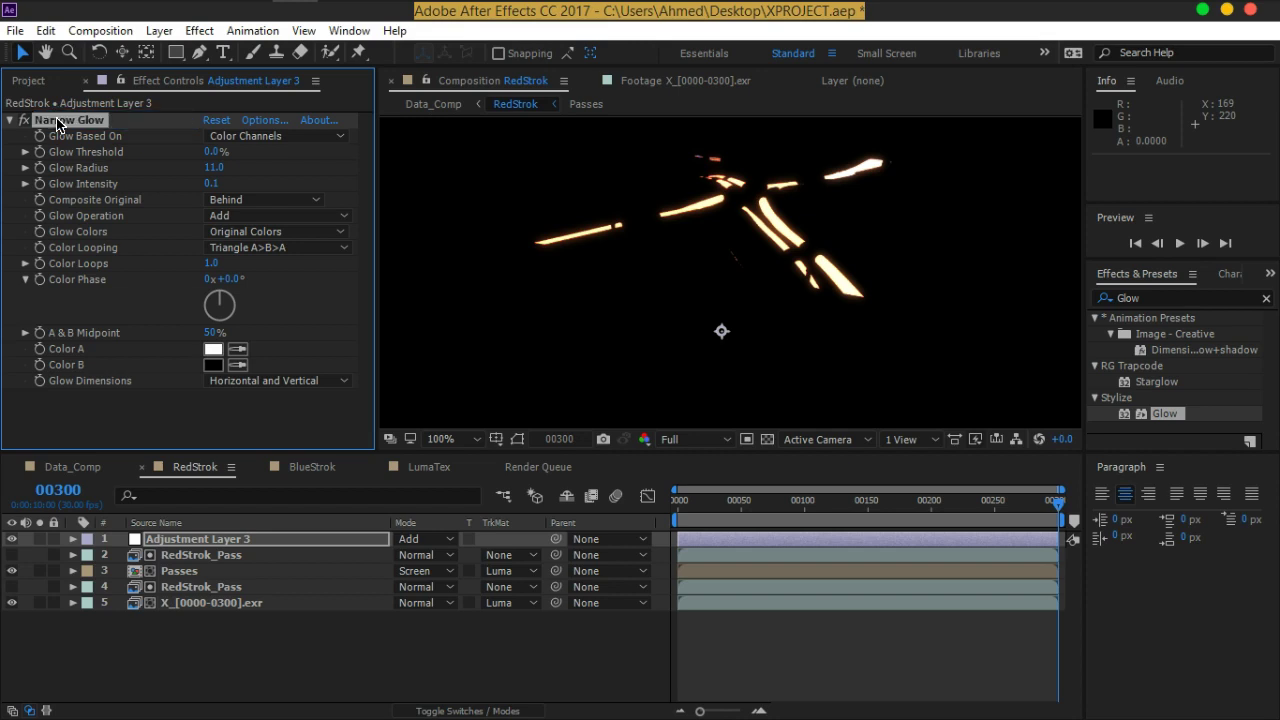
Duplicate it as Wide Glow with Glow Radius 62, and collapse Narrow Glow
{"action": "key", "text": "ctrl+d"}
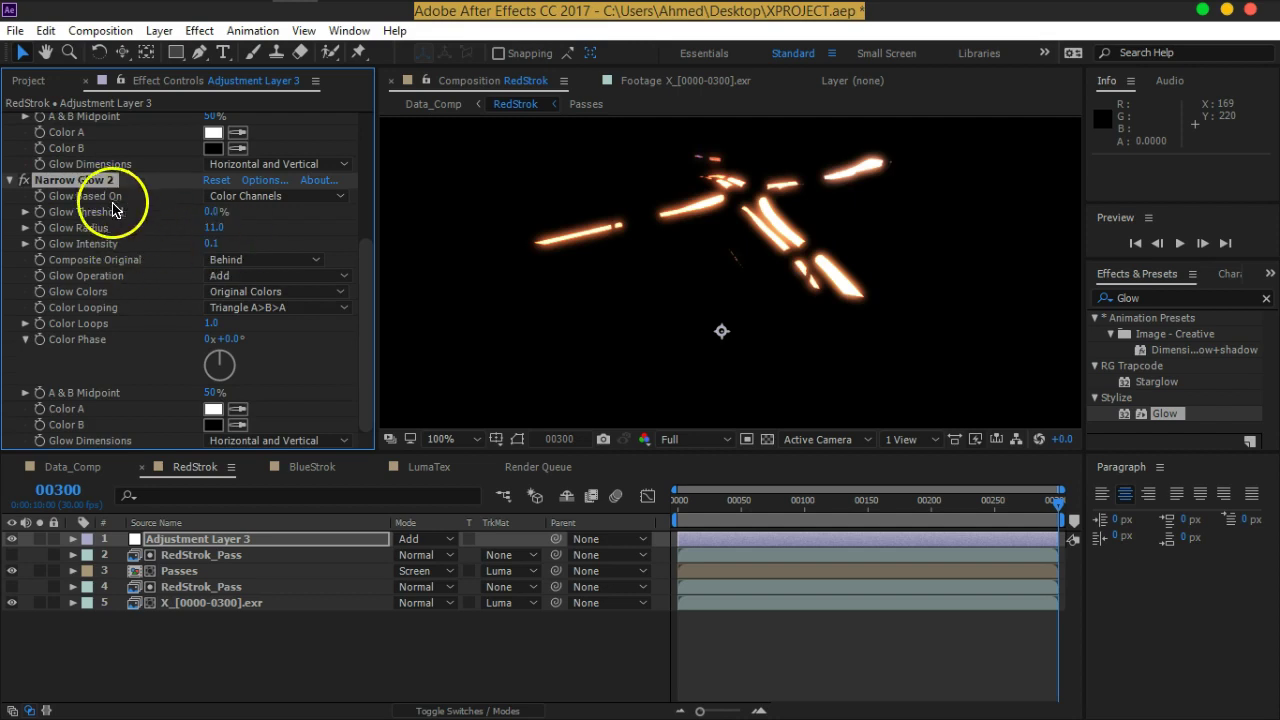
{"action": "left_click_drag", "start_coordinate": [220, 237], "coordinate": [268, 228]}
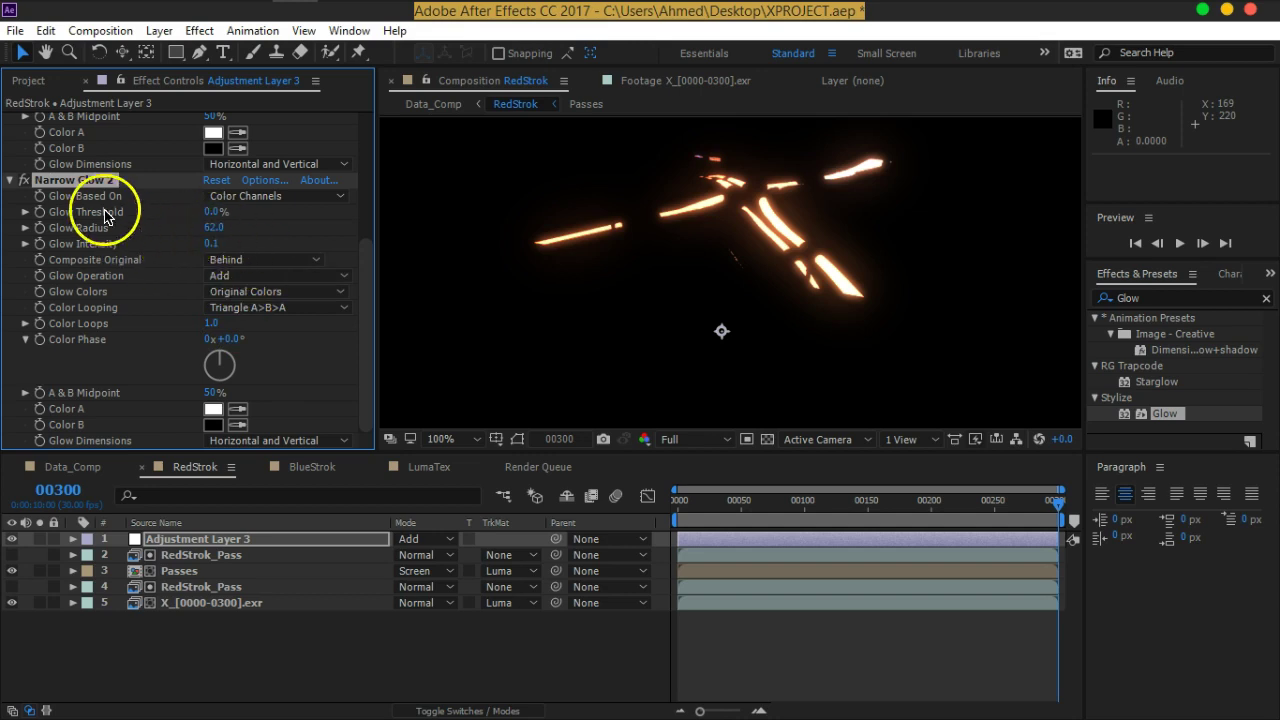
{"action": "key", "text": "Return"}
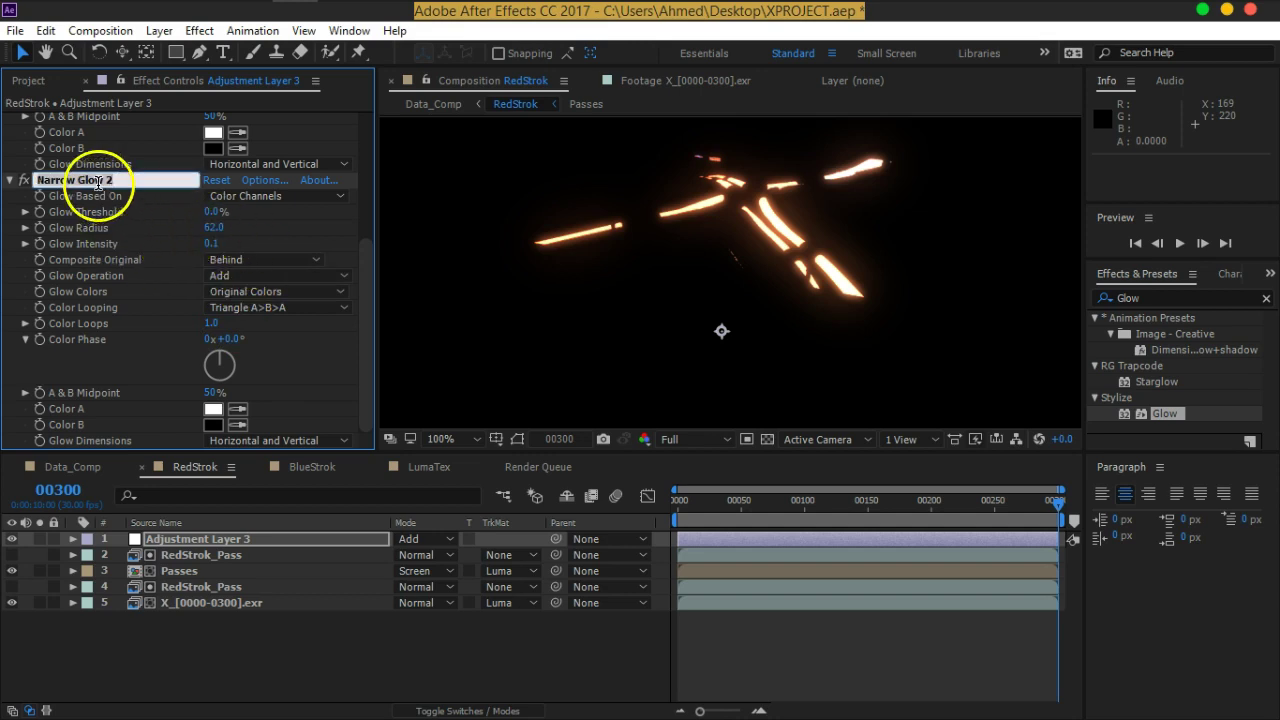
{"action": "type", "text": "Wide Glow"}
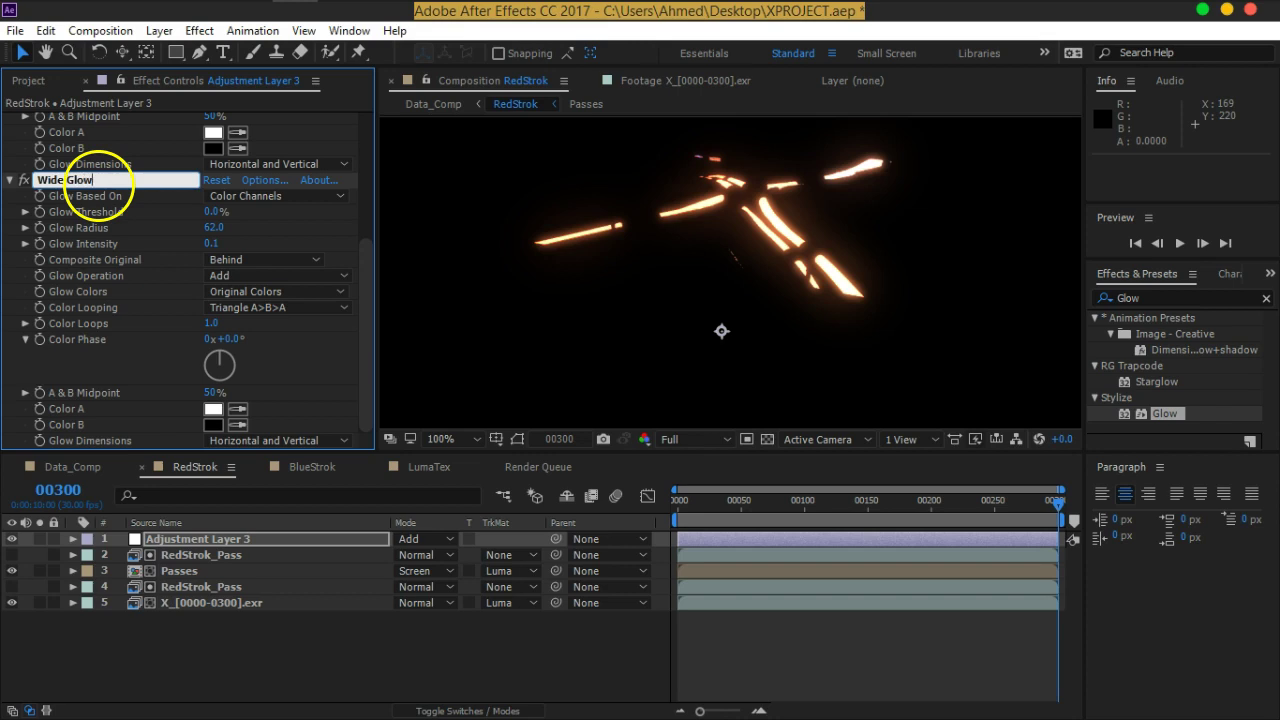
{"action": "key", "text": "Return"}
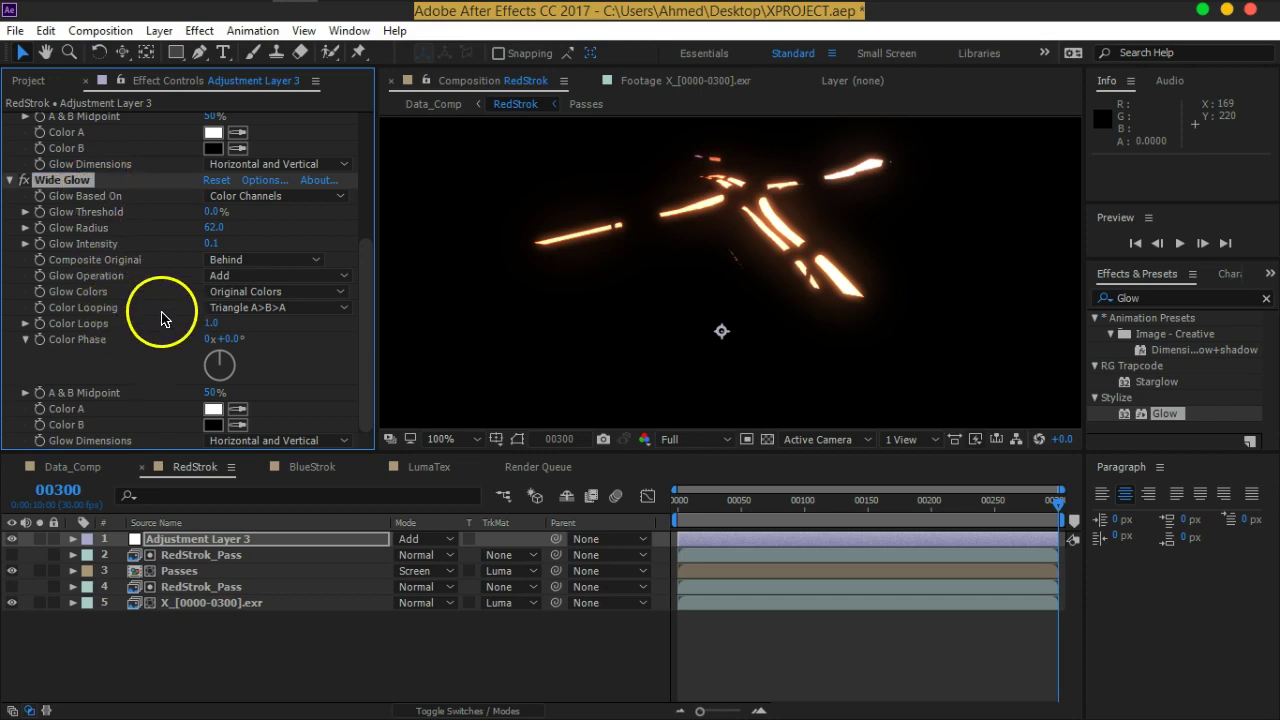
{"action": "scroll", "coordinate": [123, 282], "scroll_direction": "up", "scroll_amount": 5}
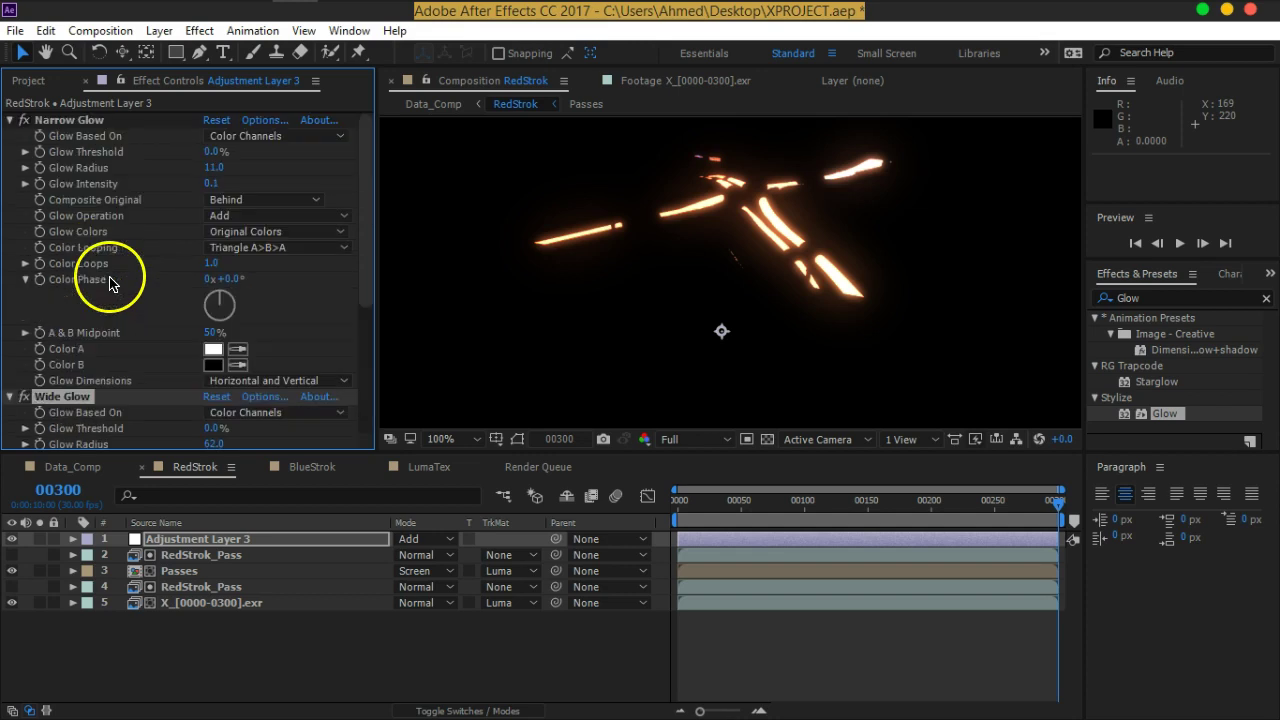
{"action": "left_click", "coordinate": [10, 120]}
Collapse Wide Glow, toggle the transparency grid on and off, and reselect Adjustment Layer 3
{"action": "left_click", "coordinate": [9, 136]}
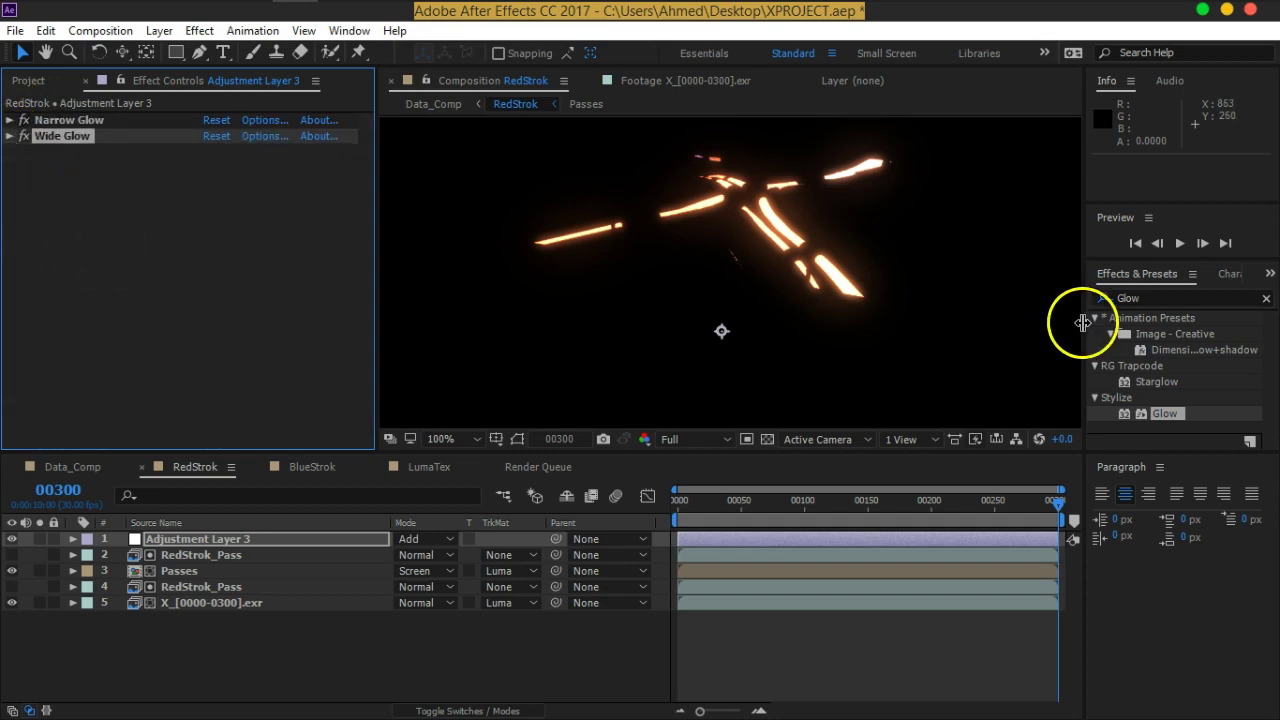
{"action": "left_click", "coordinate": [1148, 298]}
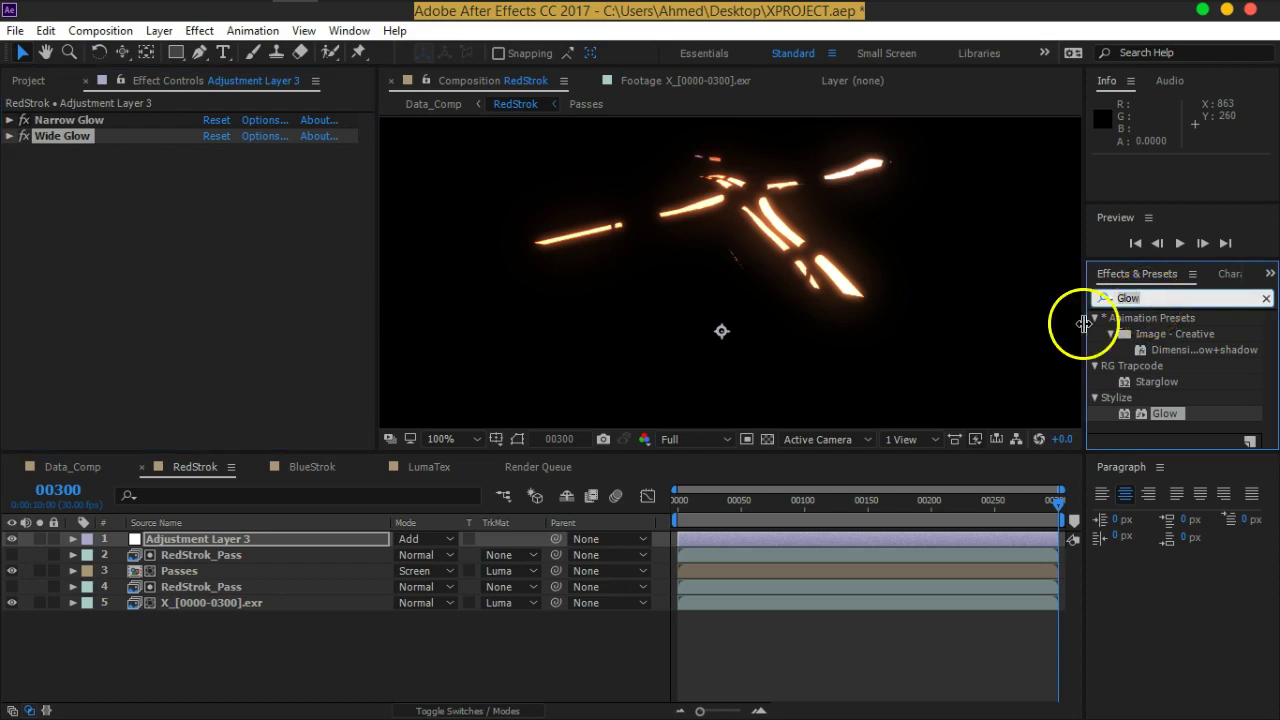
{"action": "left_click", "coordinate": [767, 440]}
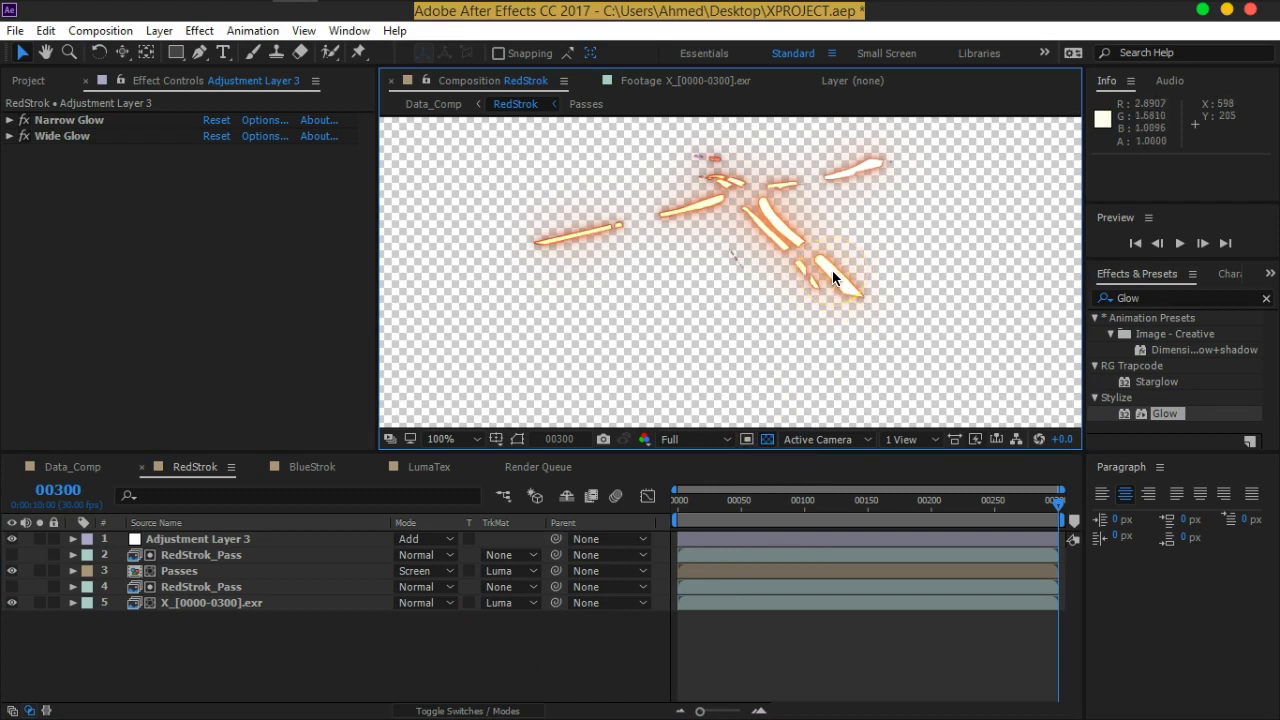
{"action": "left_click", "coordinate": [767, 440]}
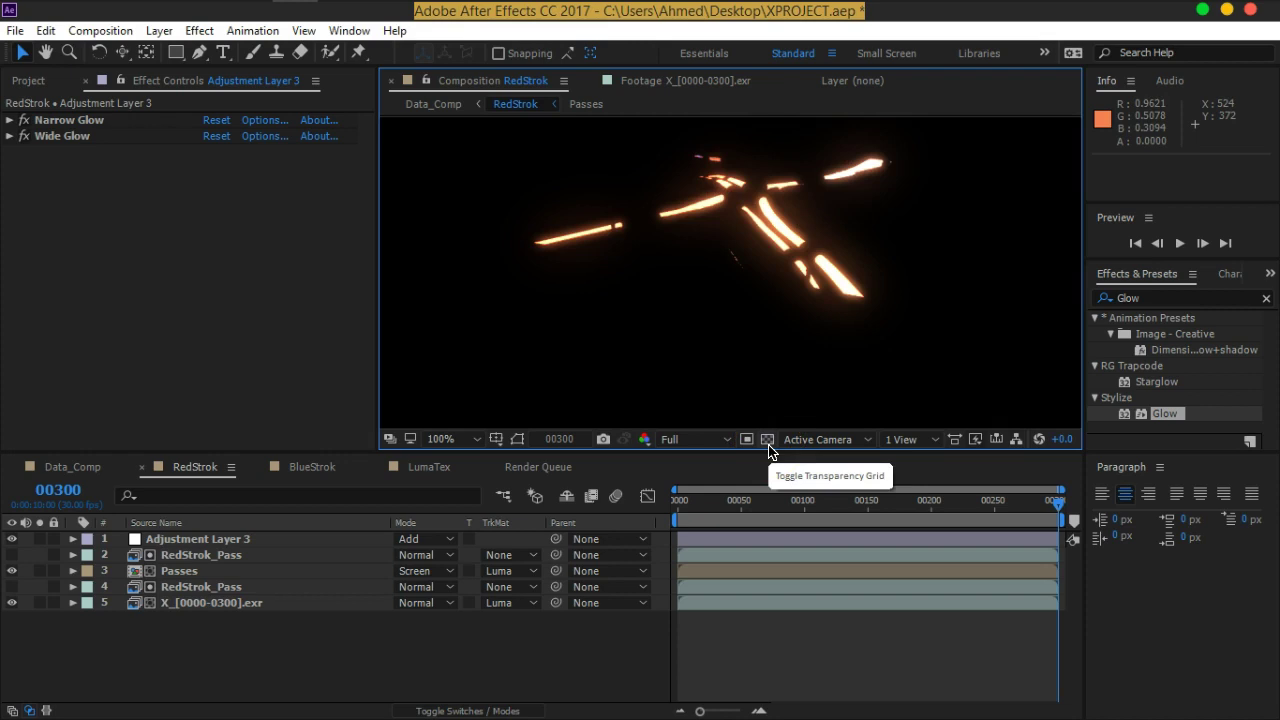
{"action": "left_click", "coordinate": [229, 563]}
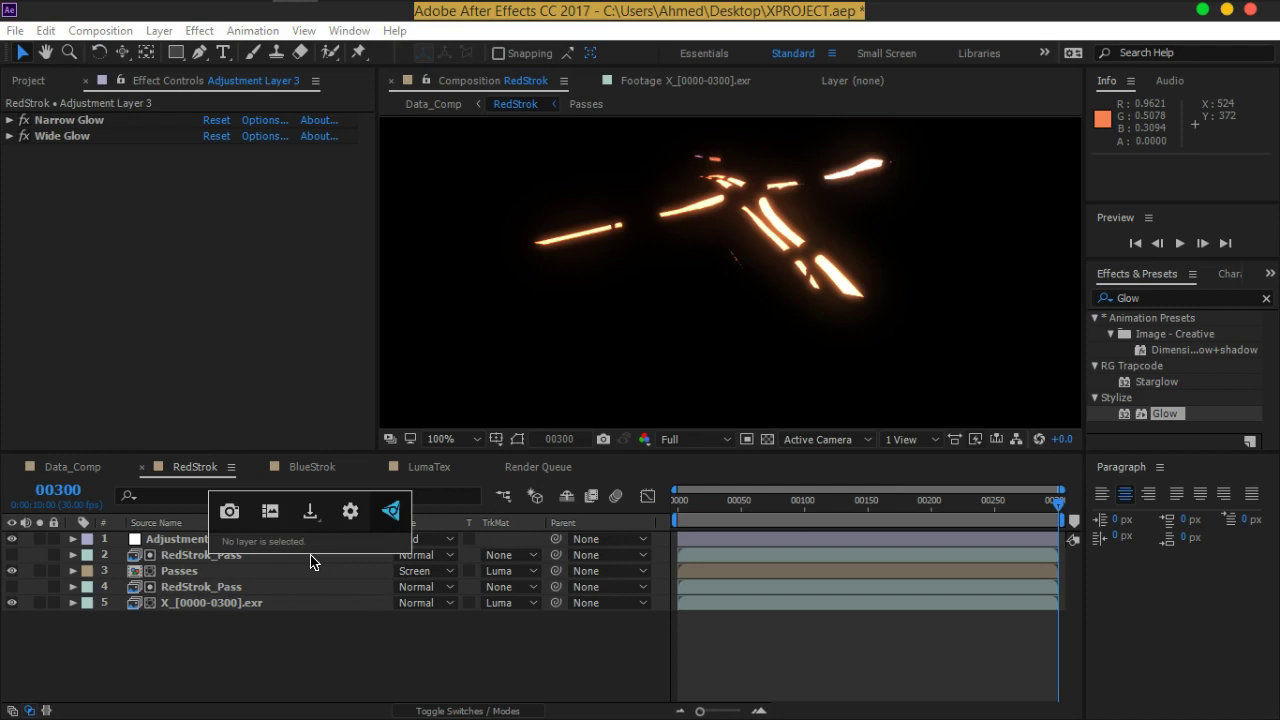
{"action": "left_click", "coordinate": [308, 650]}
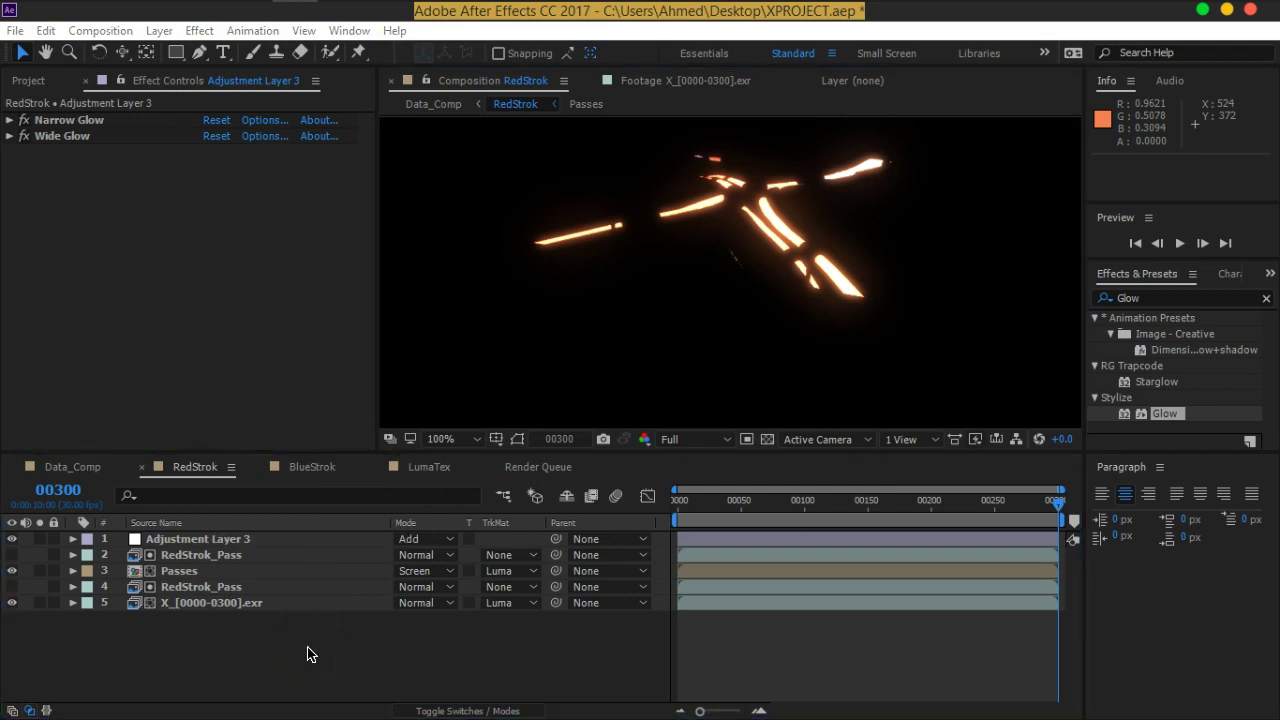
{"action": "left_click", "coordinate": [250, 541]}
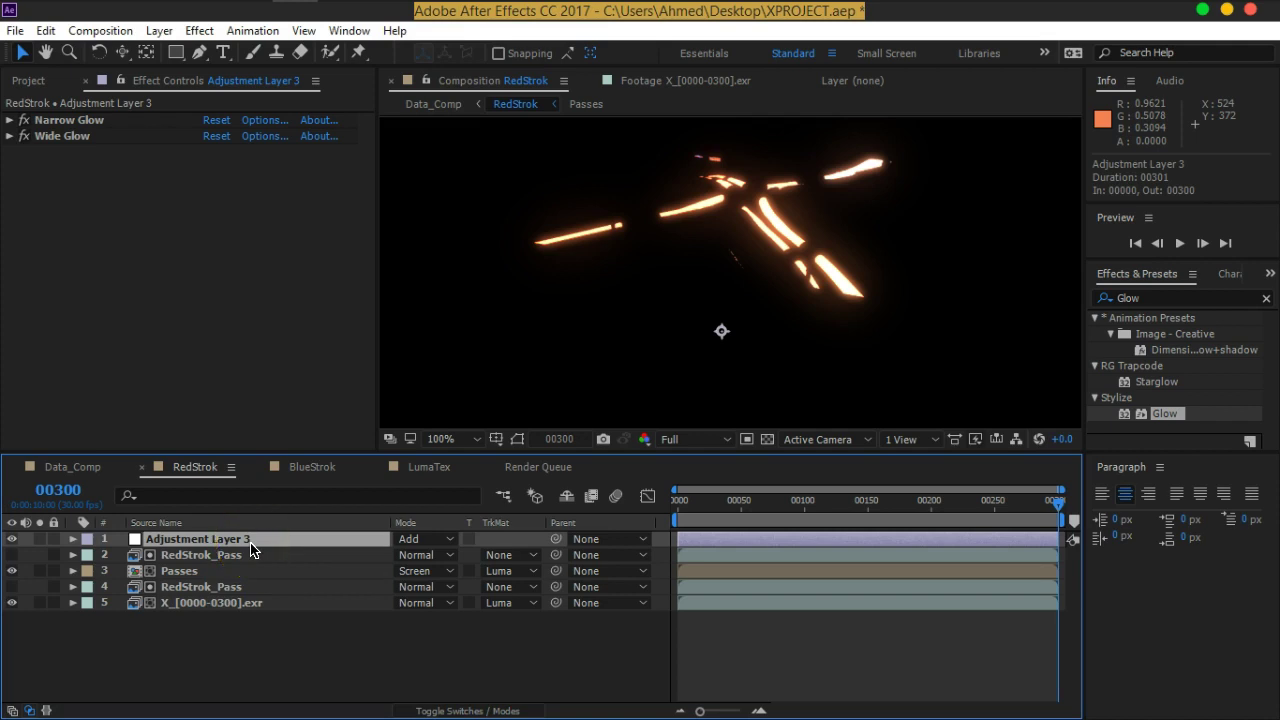
Apply Solid Composite to Adjustment Layer 3 and move it above Narrow Glow
{"action": "key", "text": "ctrl+space"}
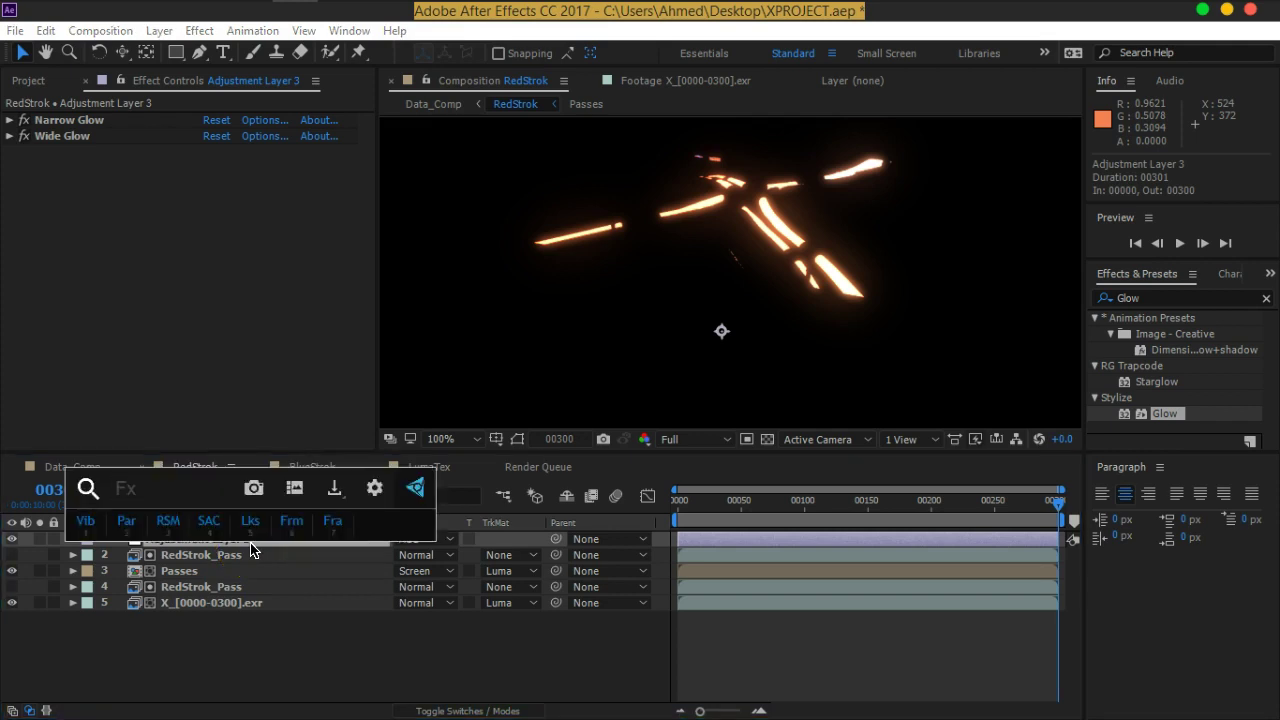
{"action": "type", "text": "soli"}
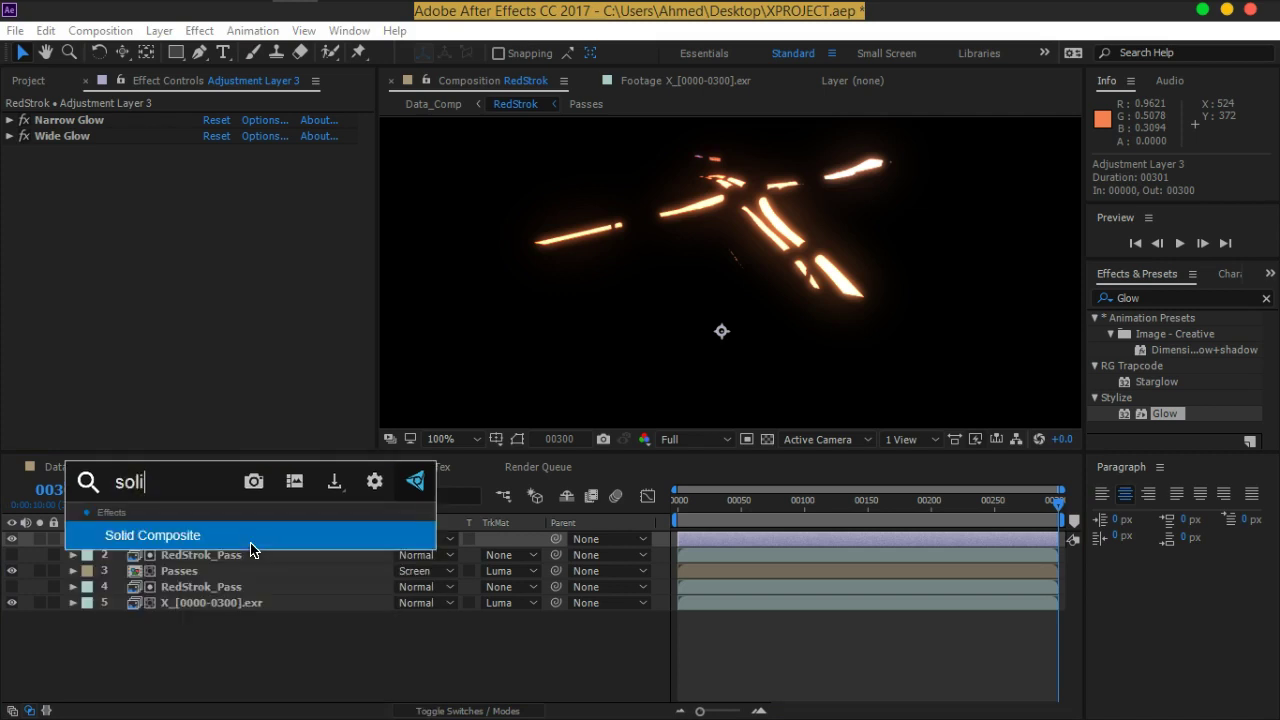
{"action": "left_click", "coordinate": [250, 543]}
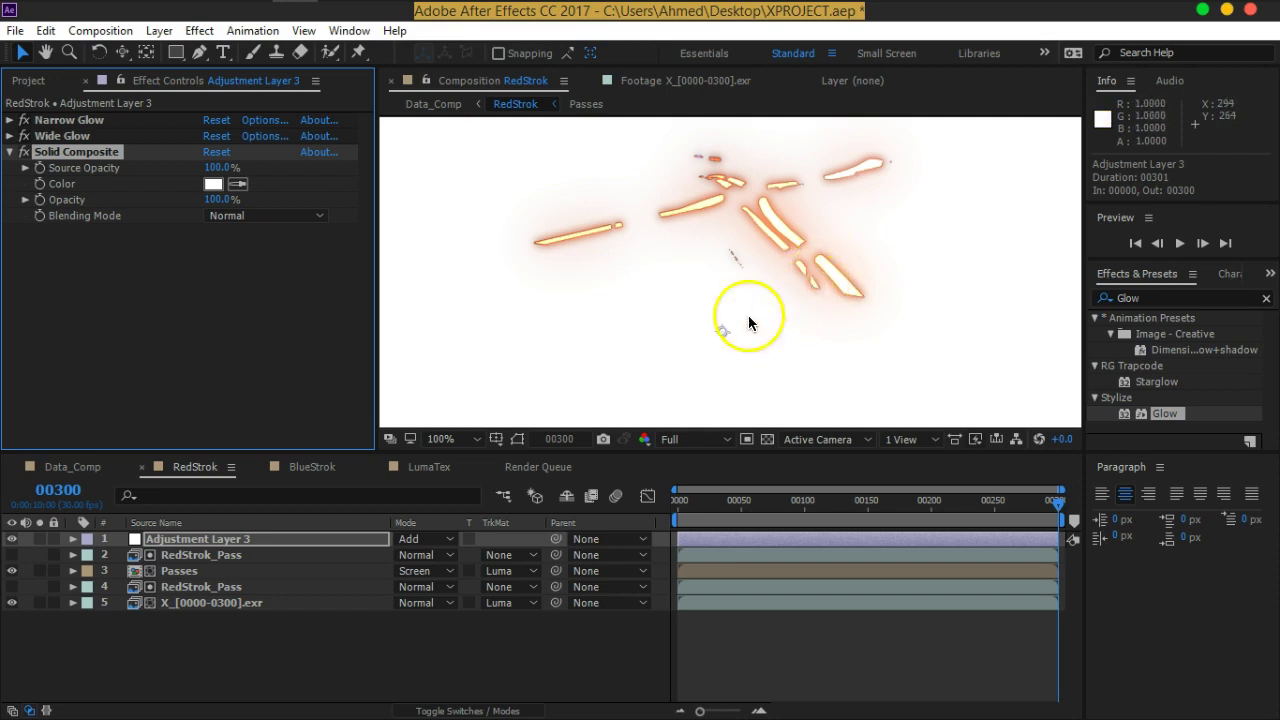
{"action": "left_click_drag", "start_coordinate": [91, 155], "coordinate": [93, 120]}
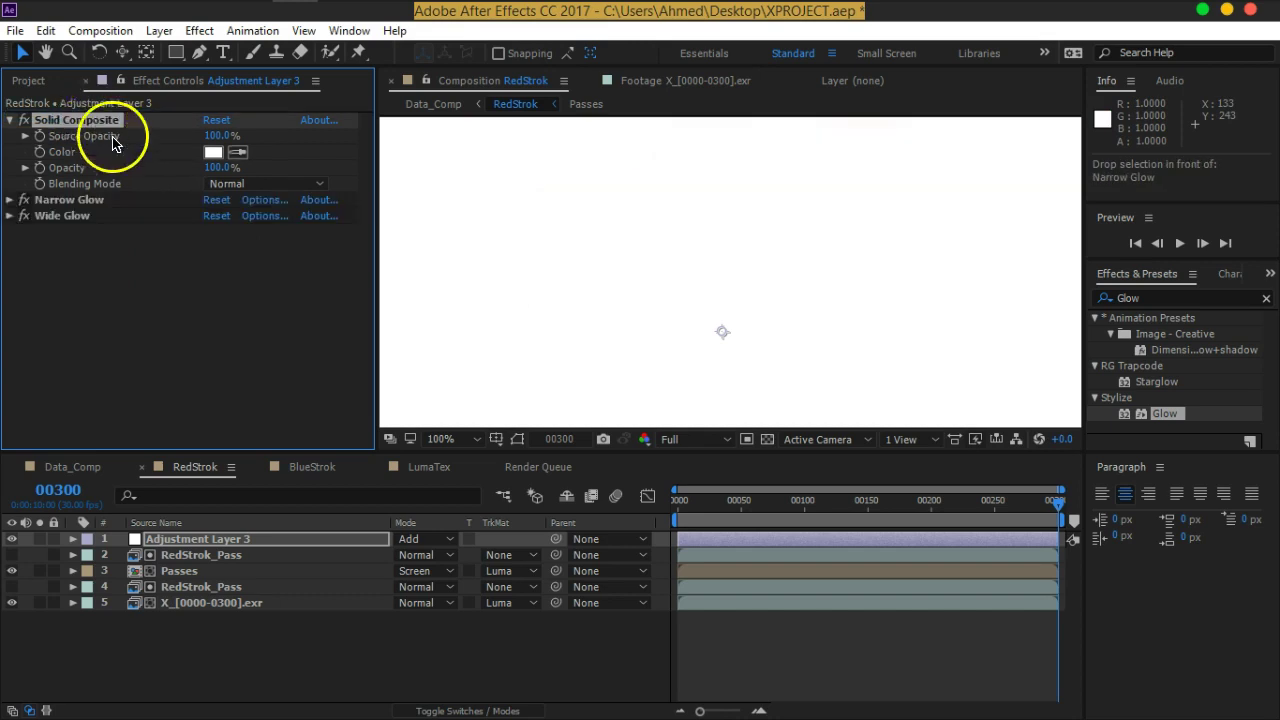
Set the Solid Composite colour to black (000000), then toggle it off and on to compare
{"action": "left_click", "coordinate": [213, 152]}
{"action": "left_click", "coordinate": [163, 400]}
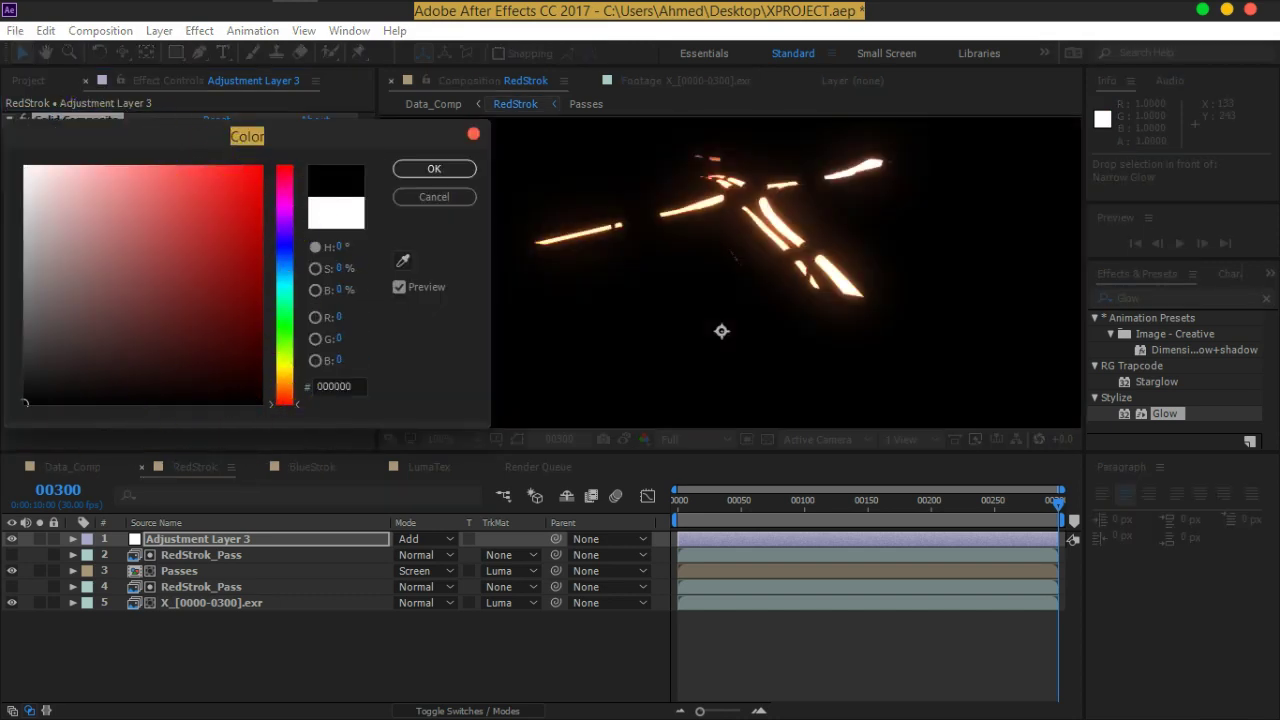
{"action": "left_click", "coordinate": [434, 169]}
{"action": "left_click", "coordinate": [163, 305]}
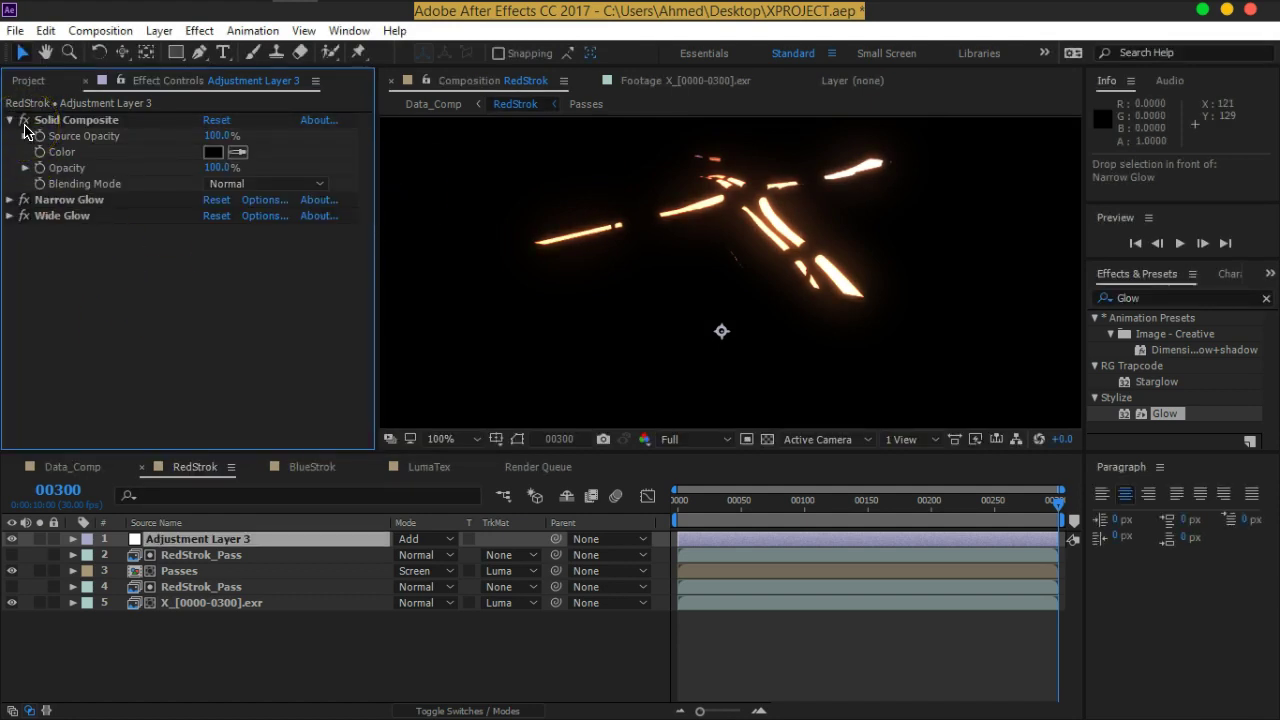
{"action": "left_click", "coordinate": [24, 122]}
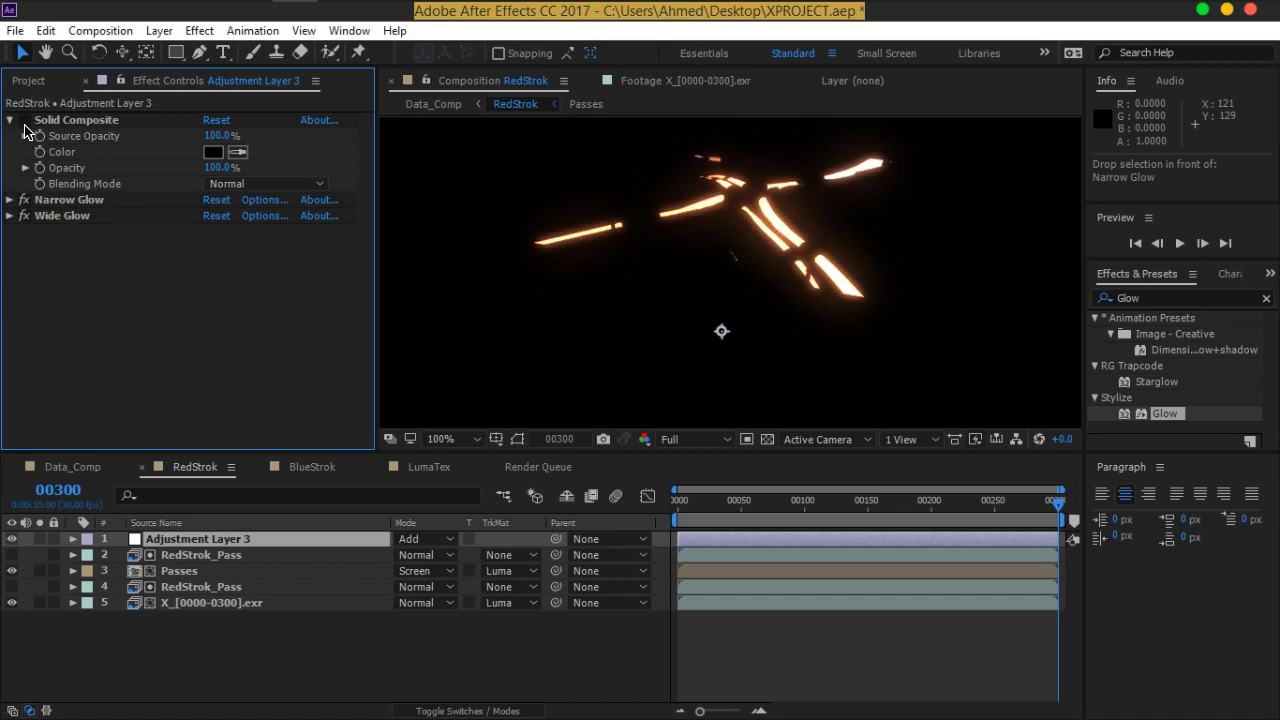
{"action": "left_click", "coordinate": [24, 121]}
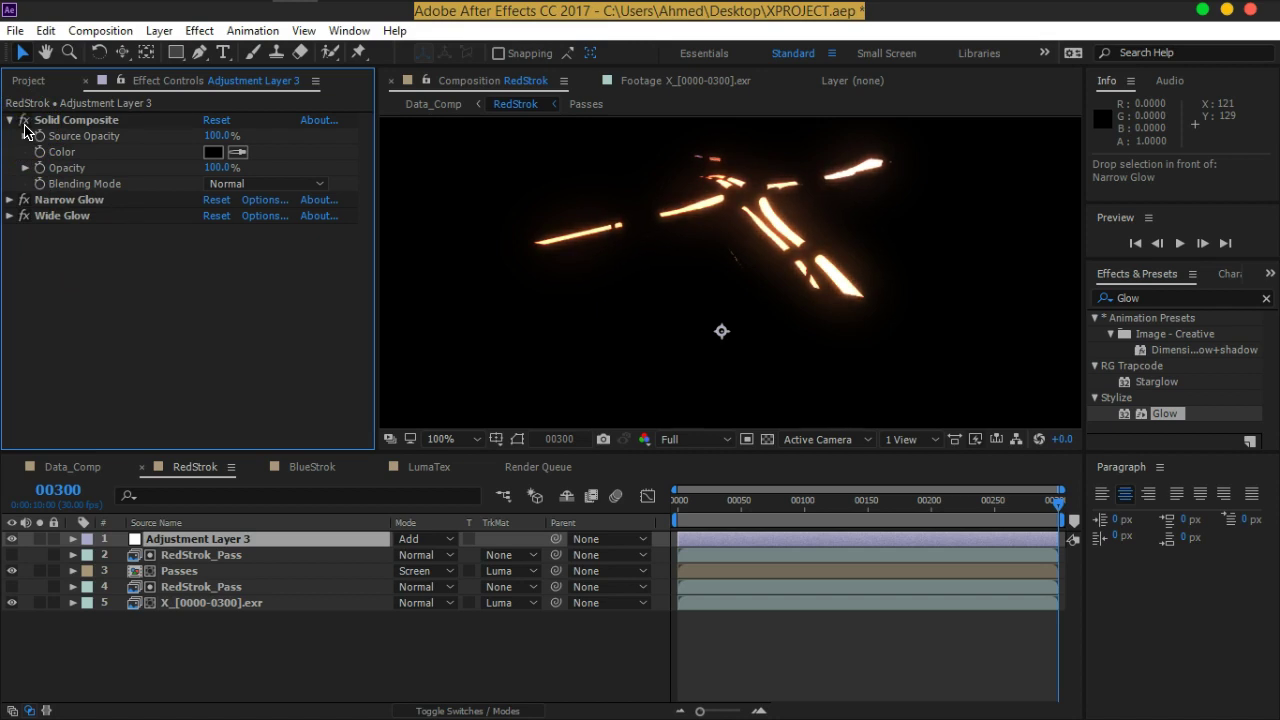
Set Narrow Glow's Glow Intensity to 0.1, comparing with Solid Composite off and on
{"action": "left_click", "coordinate": [10, 200]}
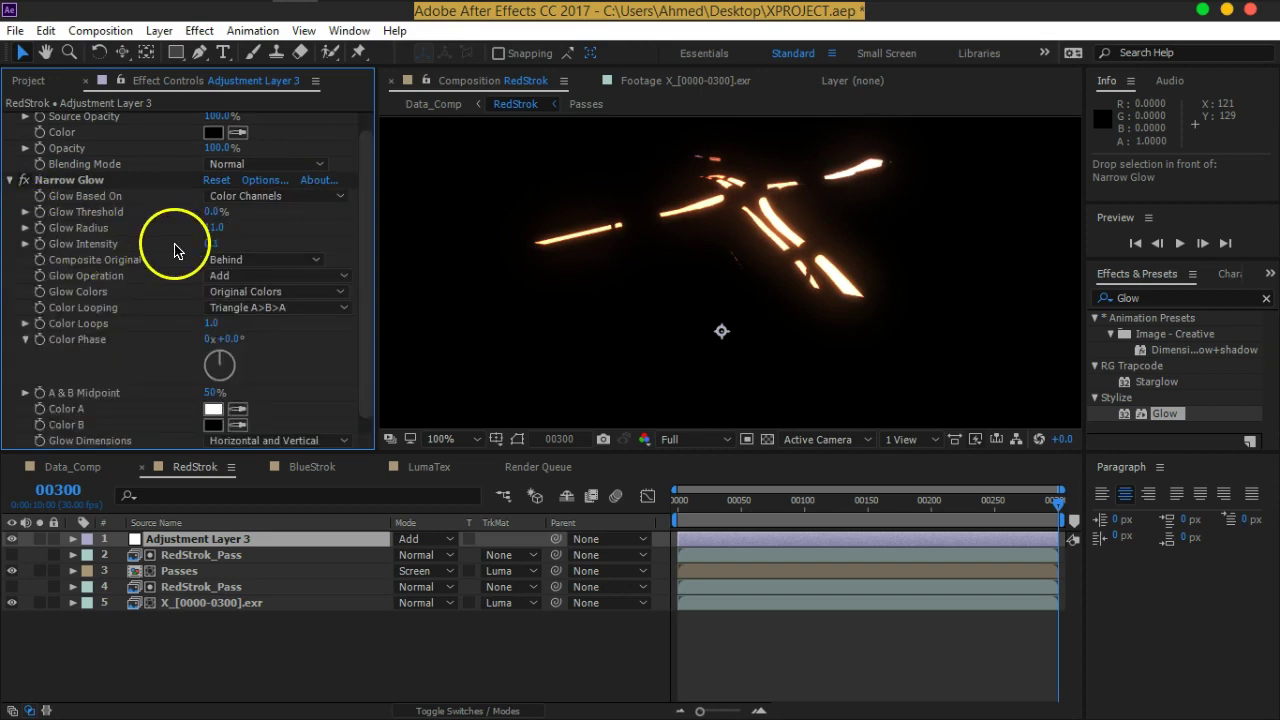
{"action": "left_click", "coordinate": [214, 243]}
{"action": "type", "text": ".1"}
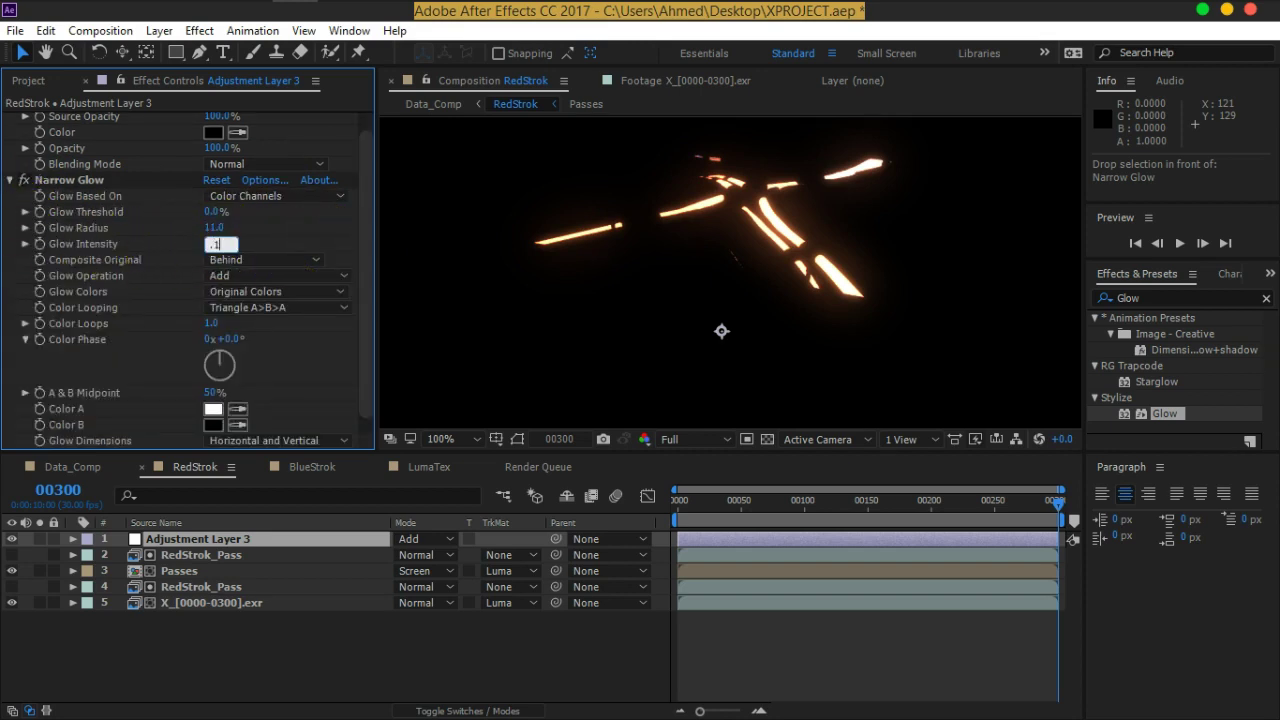
{"action": "key", "text": "Return"}
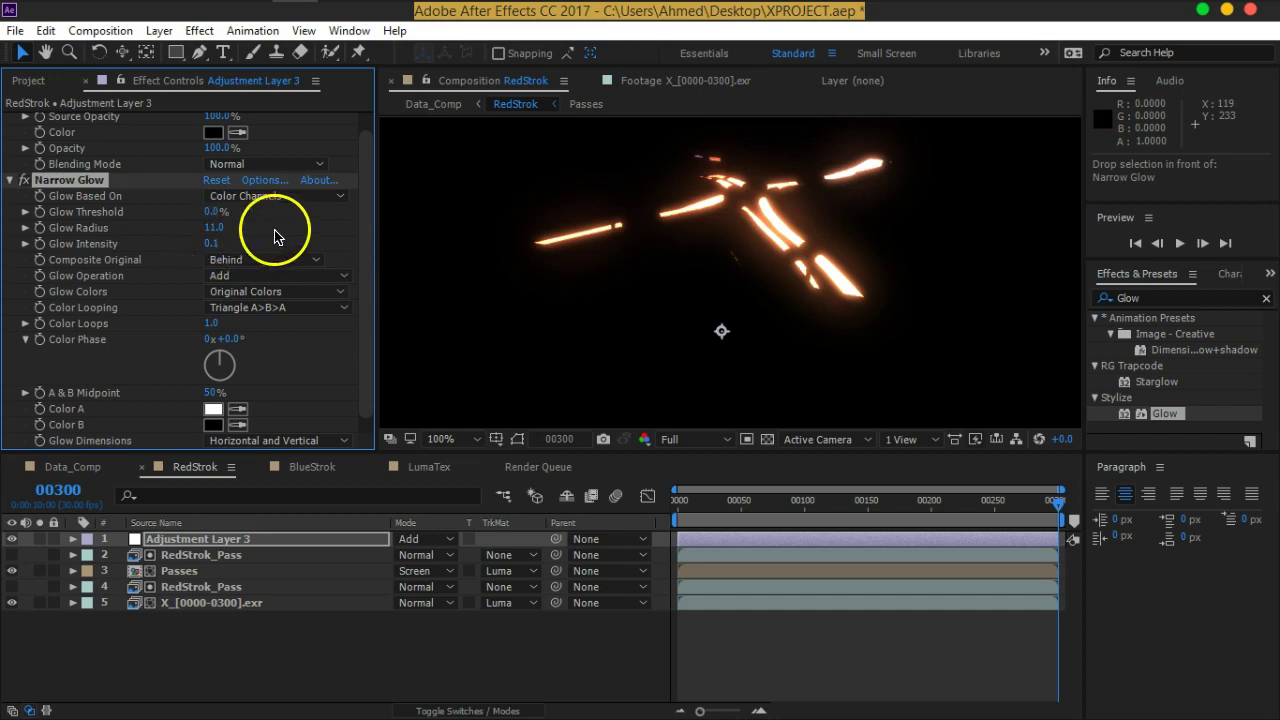
{"action": "scroll", "coordinate": [205, 215], "scroll_direction": "up", "scroll_amount": 1}
{"action": "left_click", "coordinate": [24, 121]}
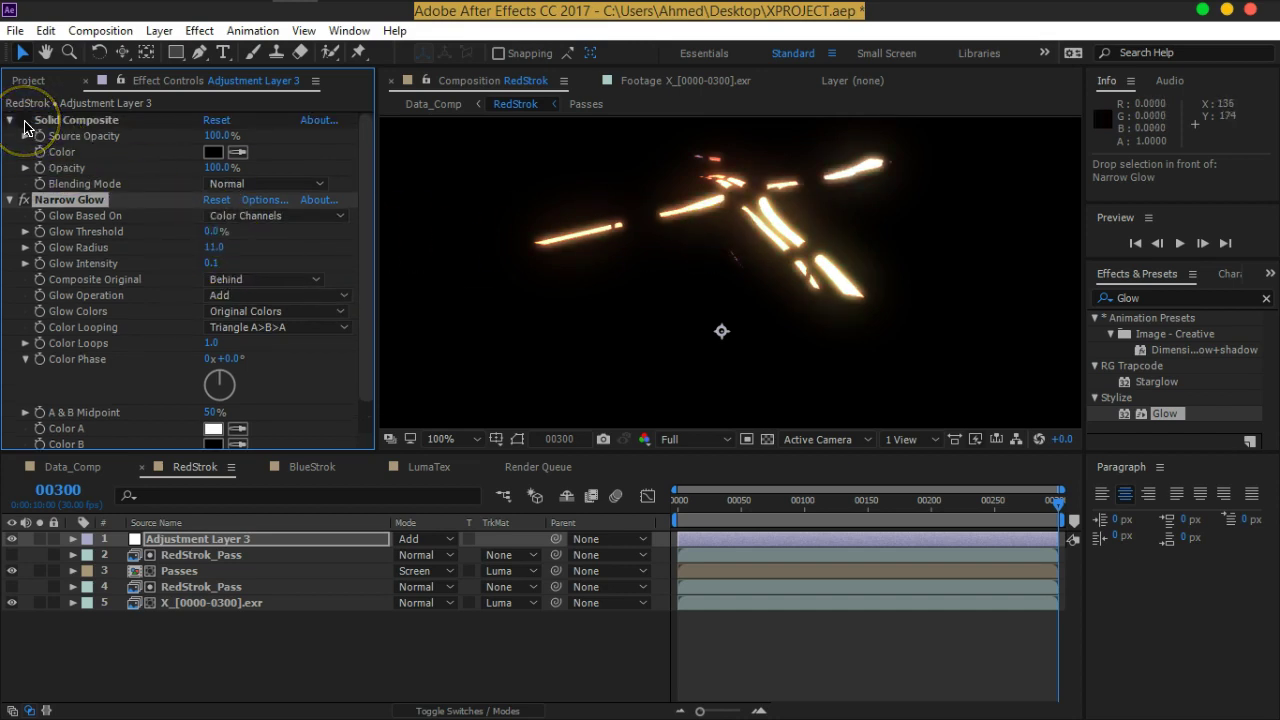
{"action": "left_click", "coordinate": [24, 121]}
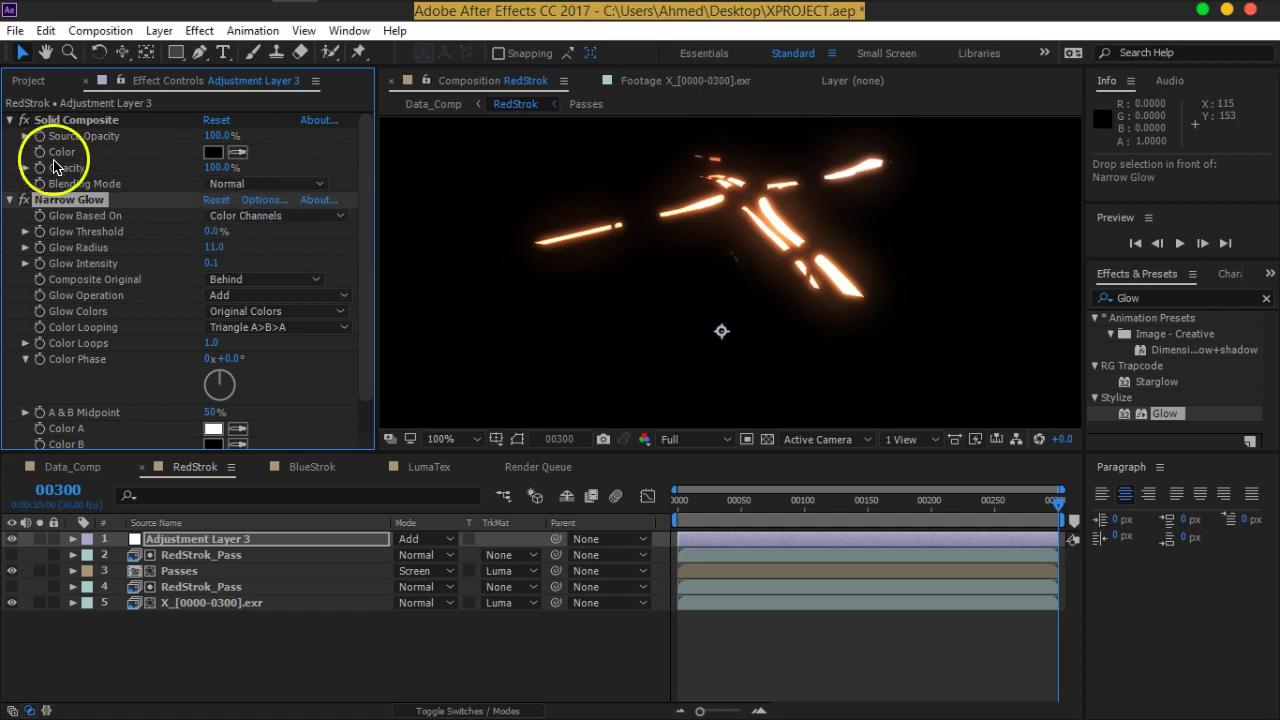
Collapse the Solid Composite, Narrow Glow and Wide Glow settings
{"action": "left_click", "coordinate": [9, 120]}
{"action": "left_click", "coordinate": [9, 136]}
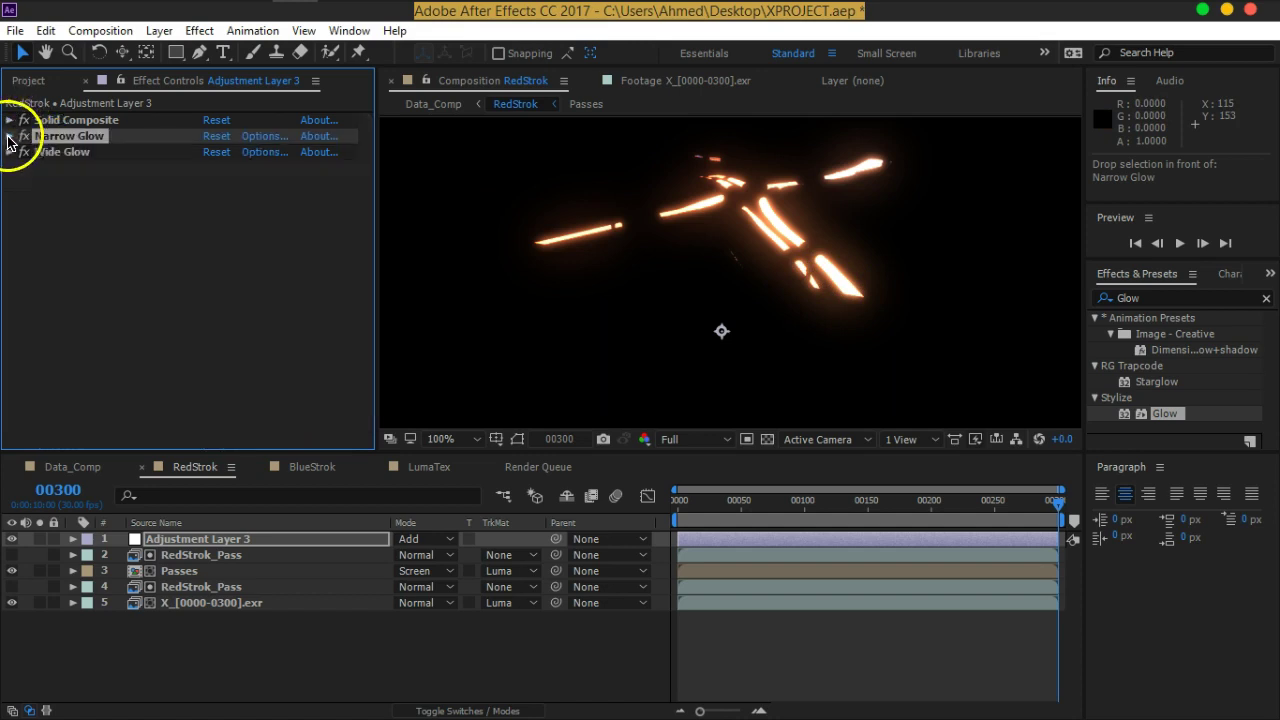
{"action": "left_click", "coordinate": [9, 152]}
{"action": "left_click", "coordinate": [9, 152]}
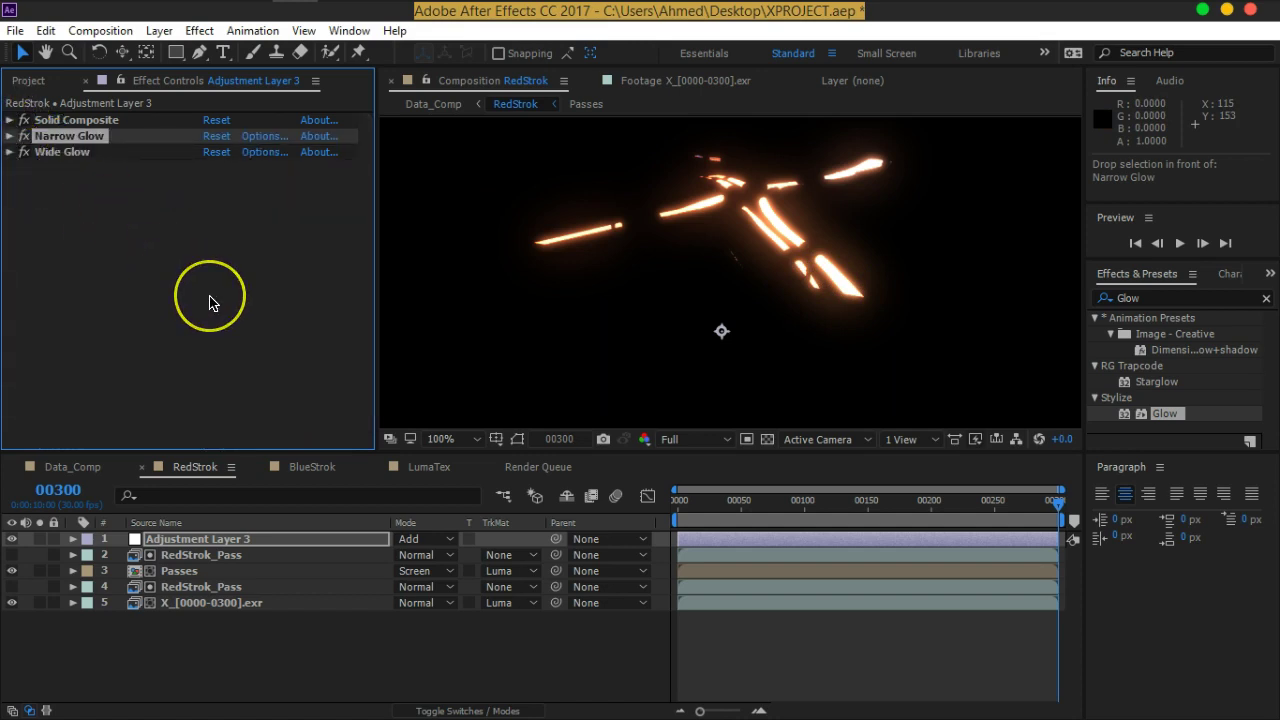
{"action": "key", "text": "ctrl+space"}
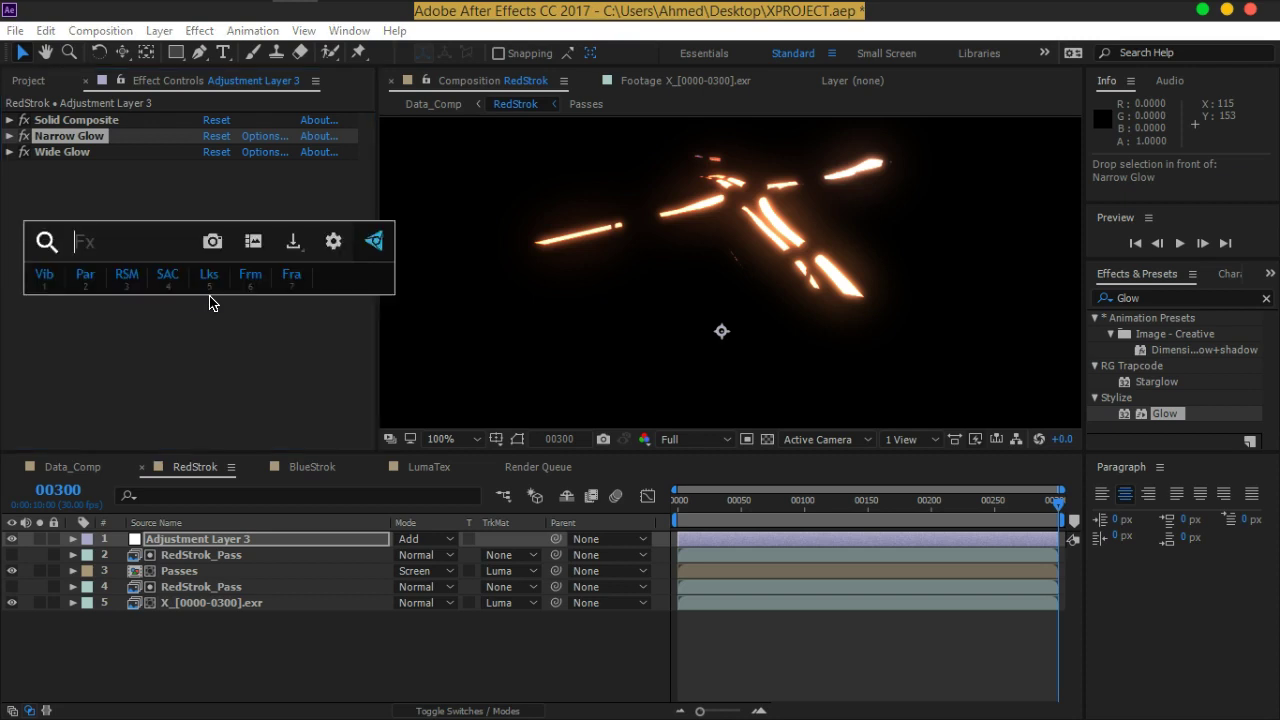
Add an Exposure effect at 1.19 to Adjustment Layer 3, then return to Data_Comp
{"action": "left_click", "coordinate": [242, 323]}
{"action": "type", "text": "Ex"}
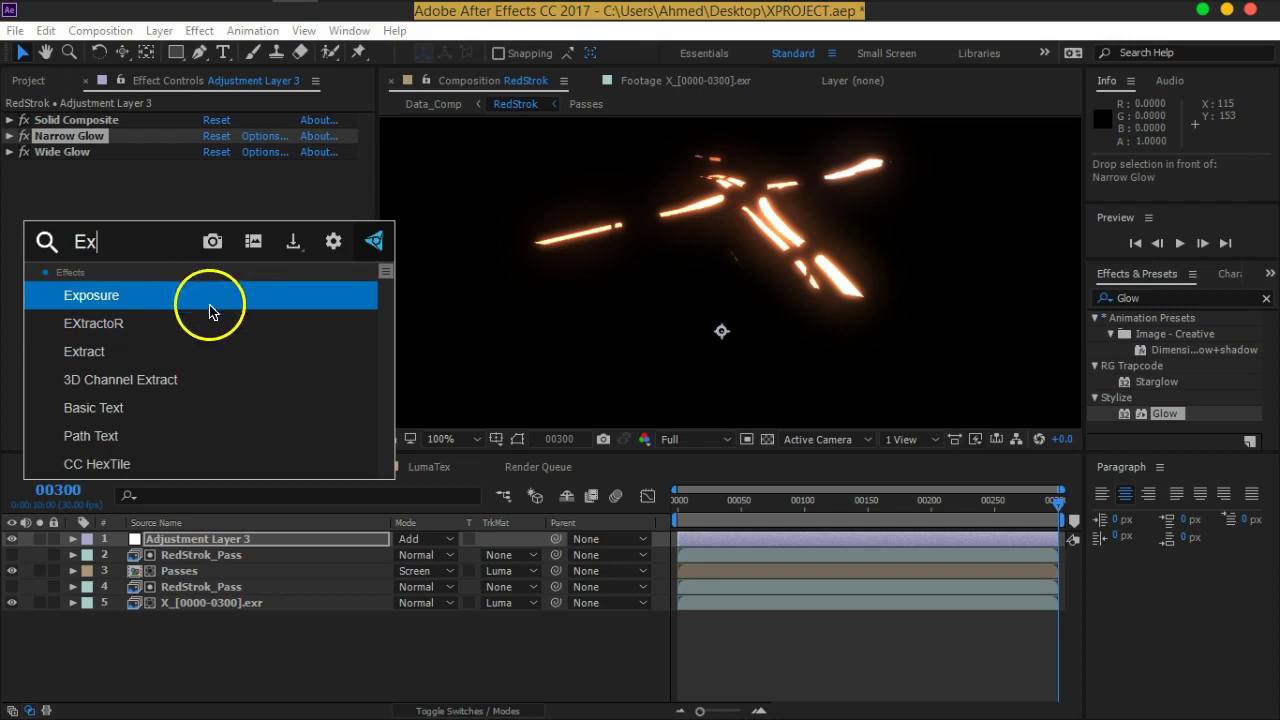
{"action": "left_click", "coordinate": [209, 306]}
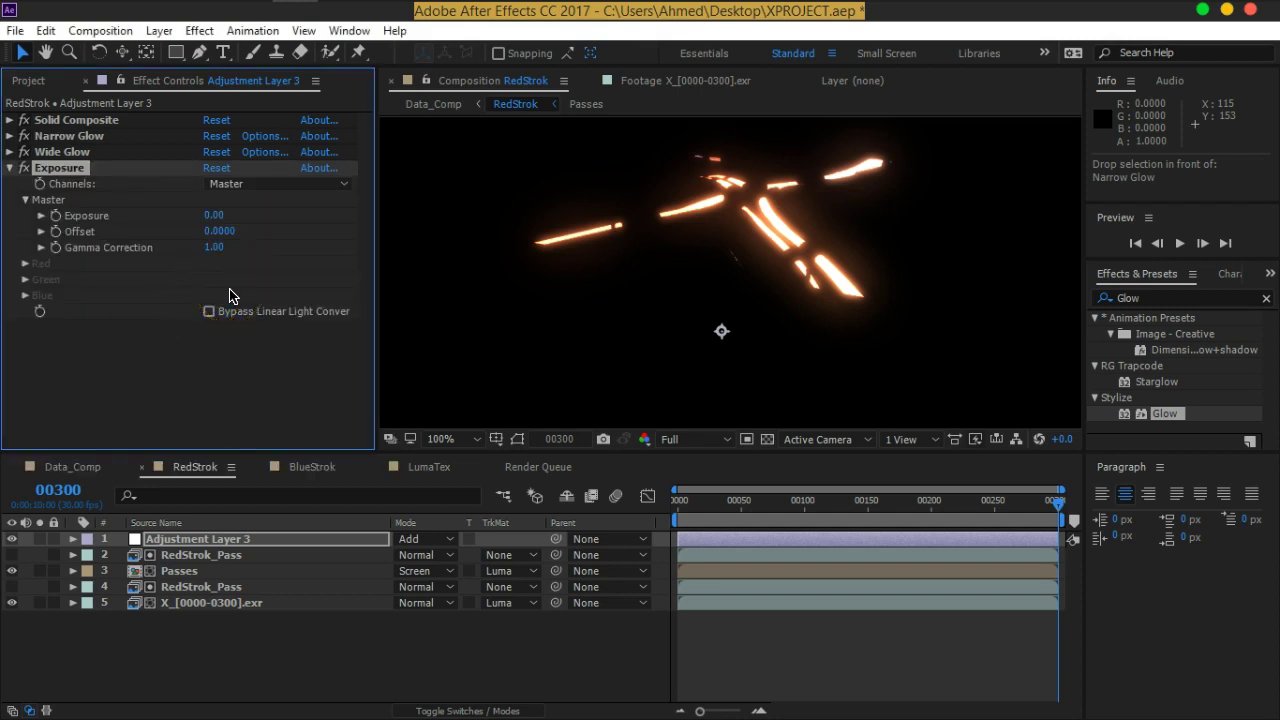
{"action": "mouse_move", "coordinate": [225, 218]}
{"action": "left_mouse_down"}
{"action": "mouse_move", "coordinate": [354, 224]}
{"action": "mouse_move", "coordinate": [325, 225]}
{"action": "left_mouse_up"}
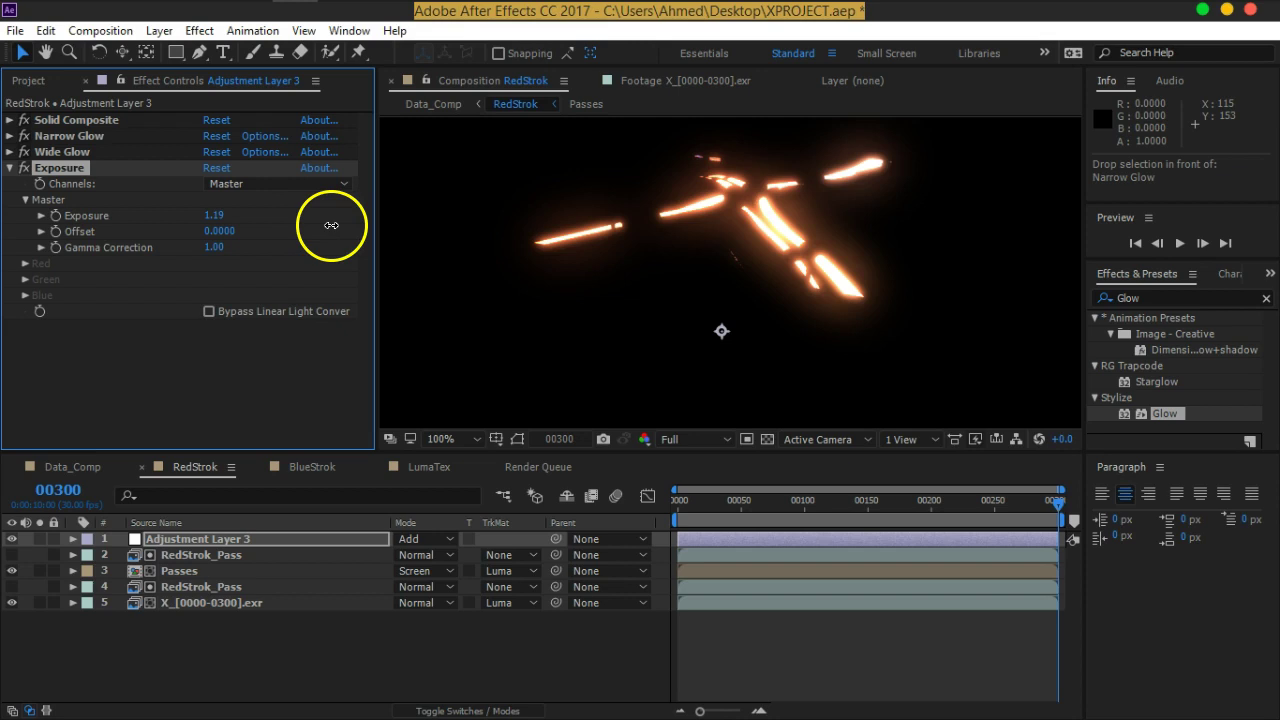
{"action": "left_click", "coordinate": [22, 120]}
{"action": "left_click", "coordinate": [22, 120]}
{"action": "left_click", "coordinate": [22, 120]}
{"action": "left_click", "coordinate": [22, 120]}
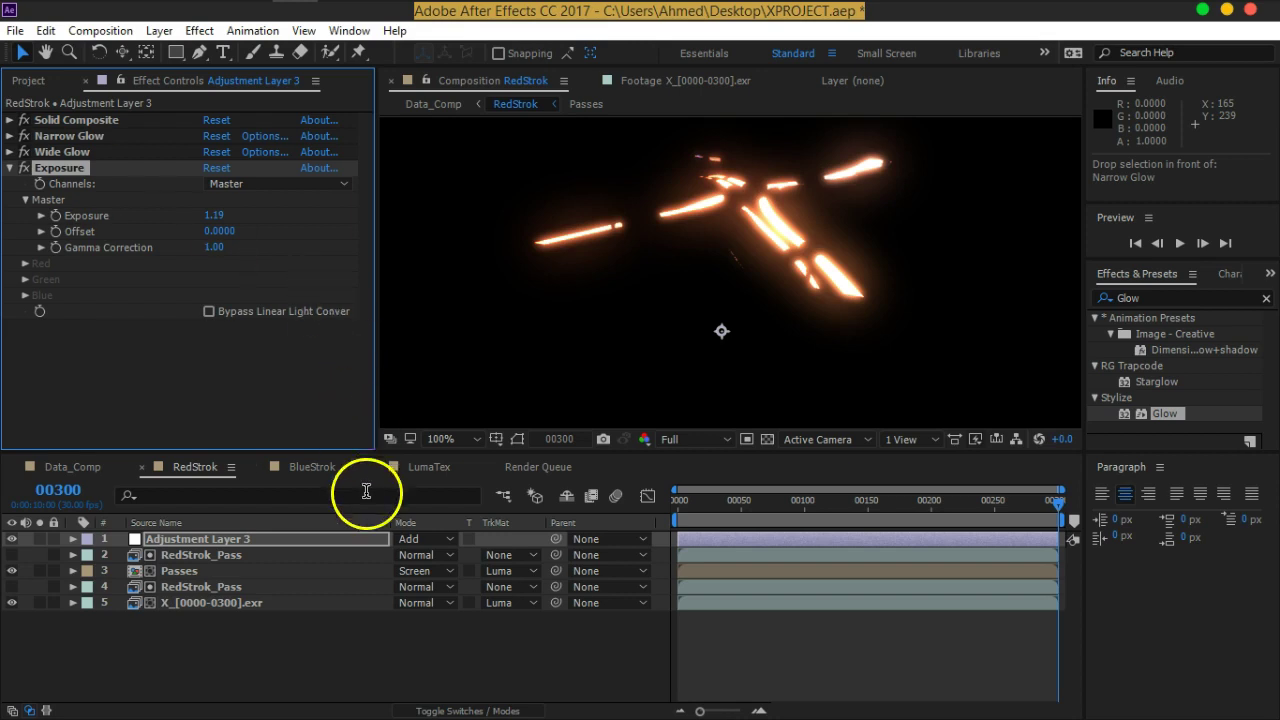
{"action": "left_click", "coordinate": [74, 469]}
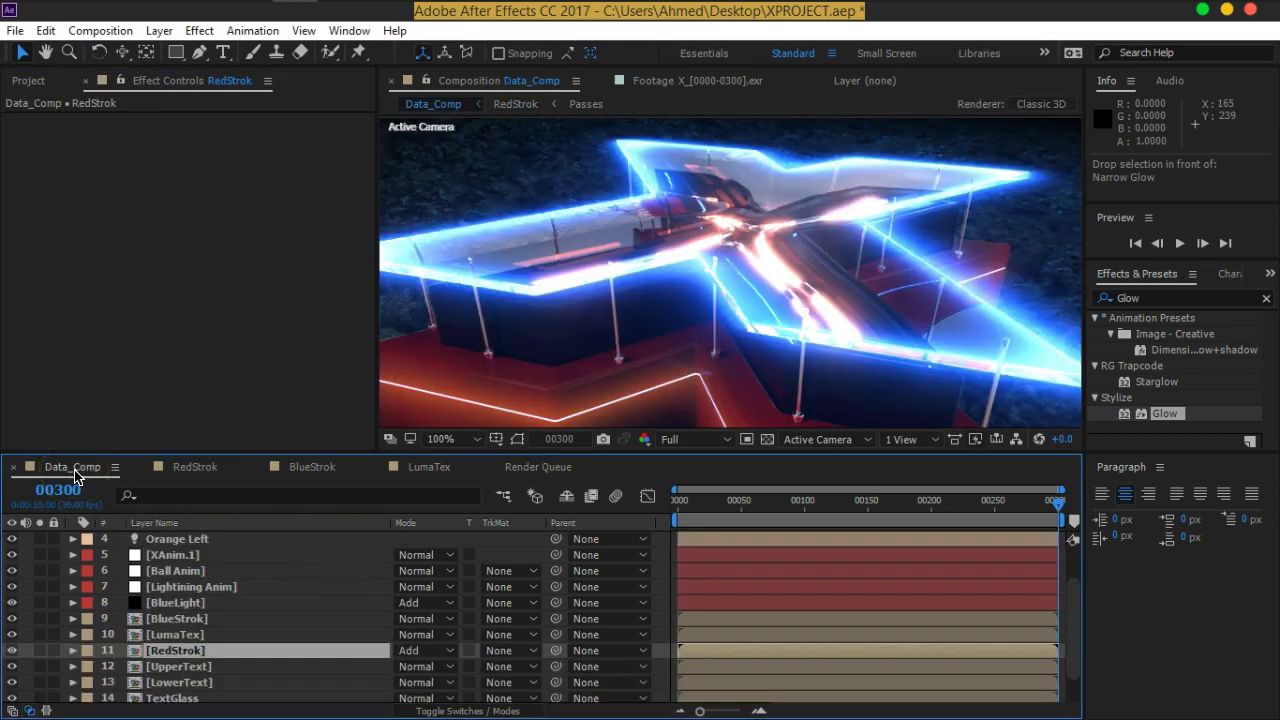
Try Normal and Screen blend modes on RedStrok in Data_Comp, then return it to Add
{"action": "left_click", "coordinate": [410, 651]}
{"action": "left_click", "coordinate": [430, 56]}
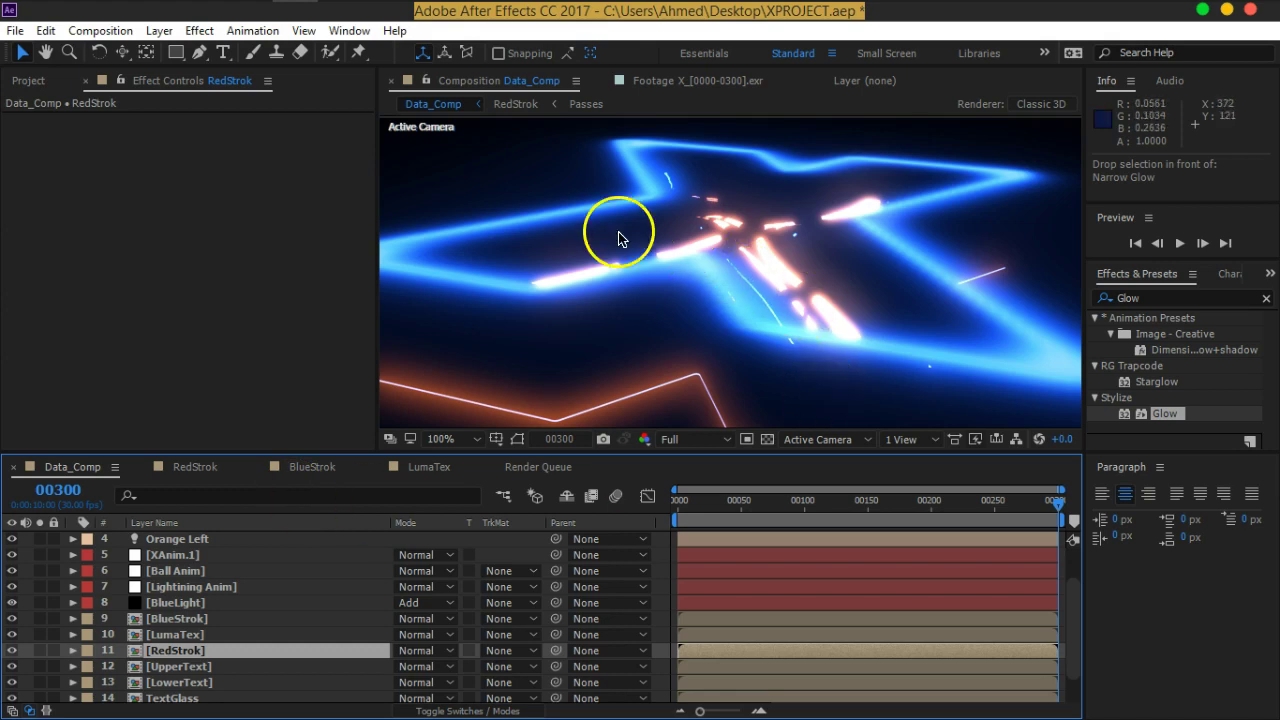
{"action": "left_click", "coordinate": [415, 652]}
{"action": "left_click", "coordinate": [447, 268]}
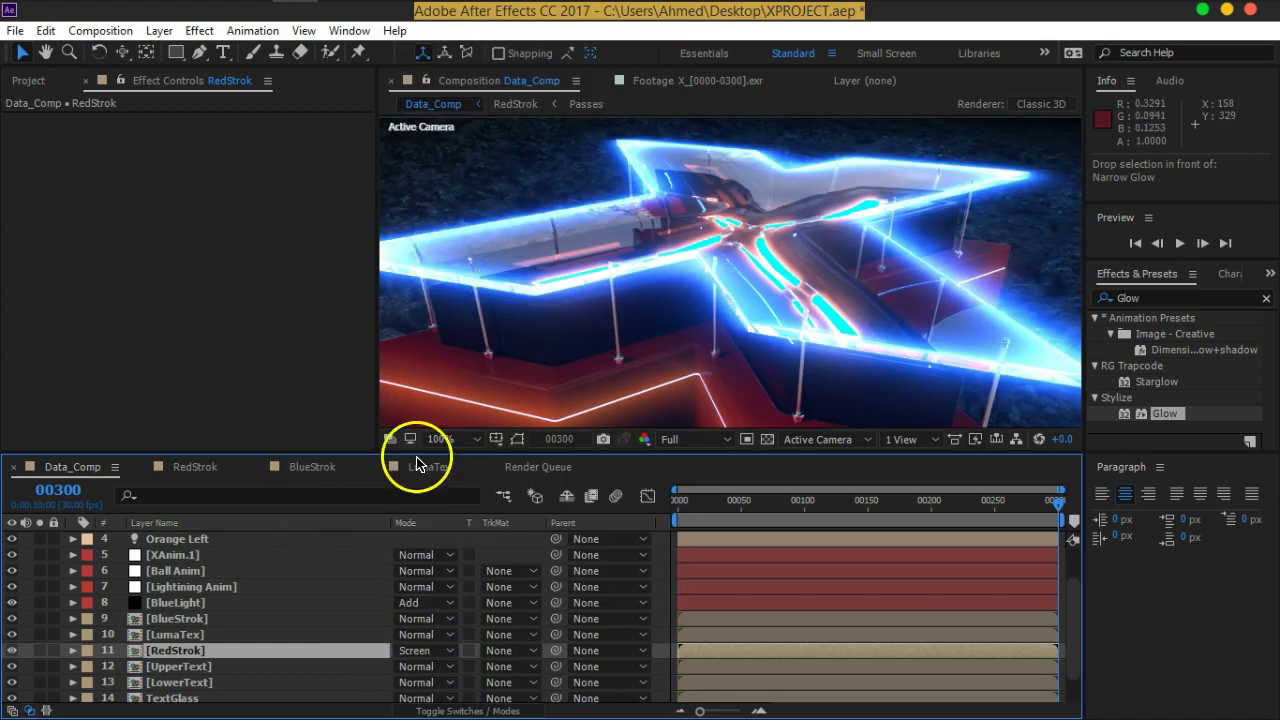
{"action": "left_click", "coordinate": [416, 651]}
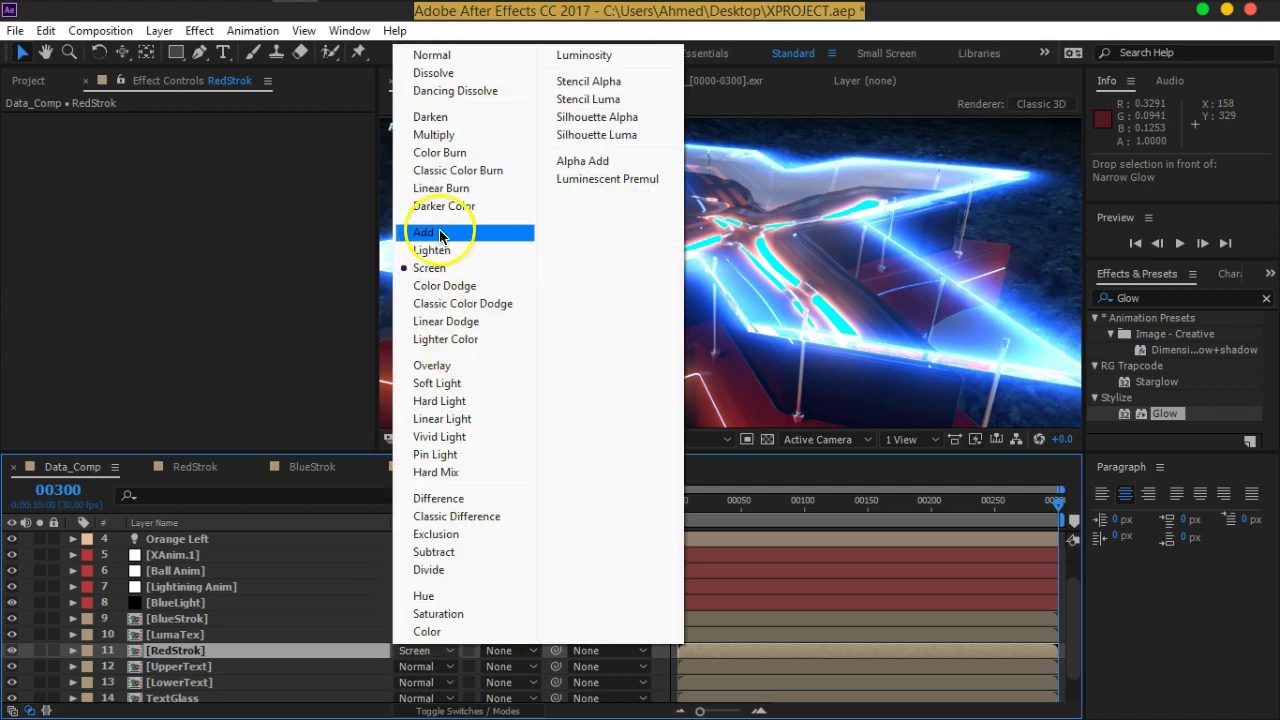
{"action": "left_click", "coordinate": [424, 232]}
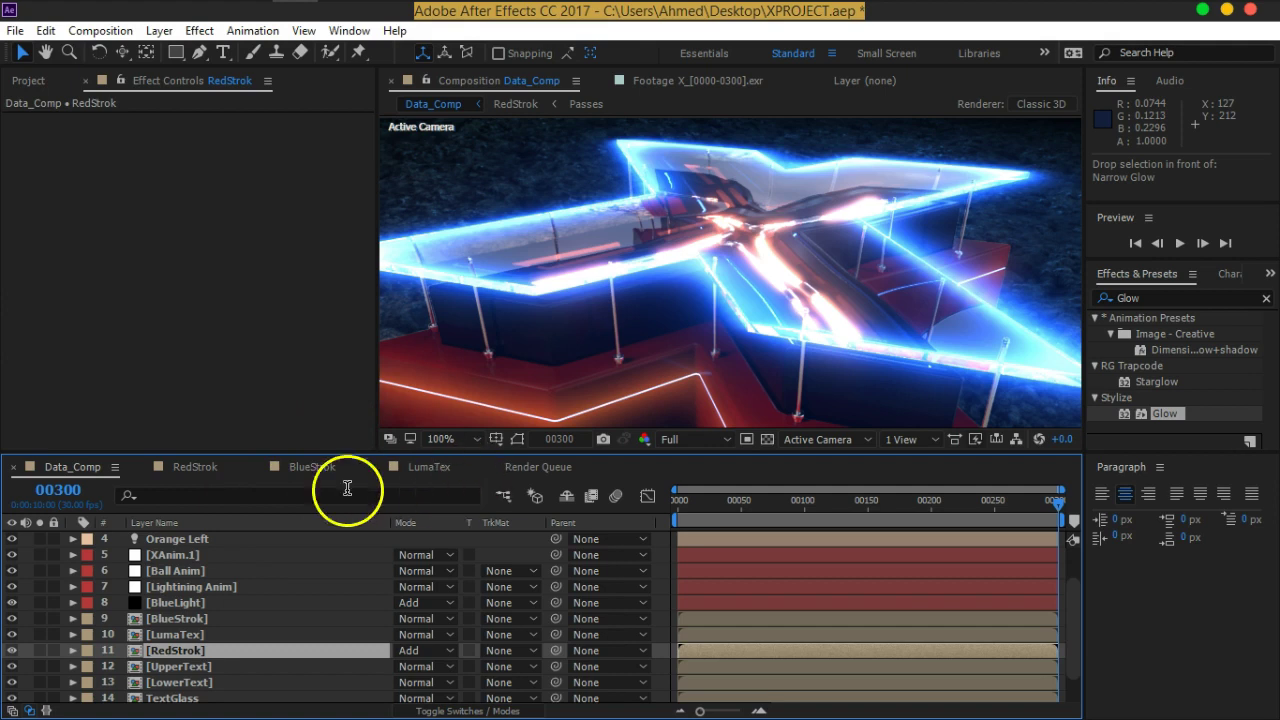
In the RedStrok comp, set the adjustment layer's blend mode to Normal, then return to Data_Comp
{"action": "left_click", "coordinate": [208, 468]}
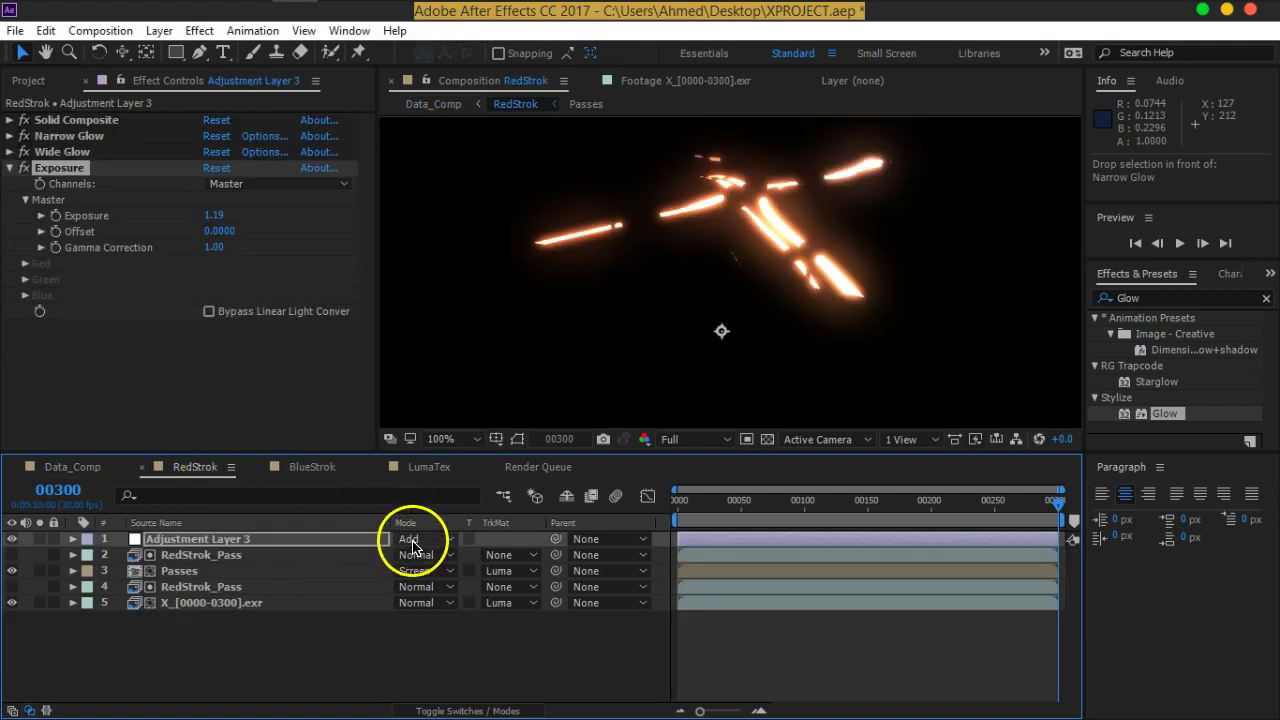
{"action": "left_click", "coordinate": [412, 542]}
{"action": "left_click", "coordinate": [480, 128]}
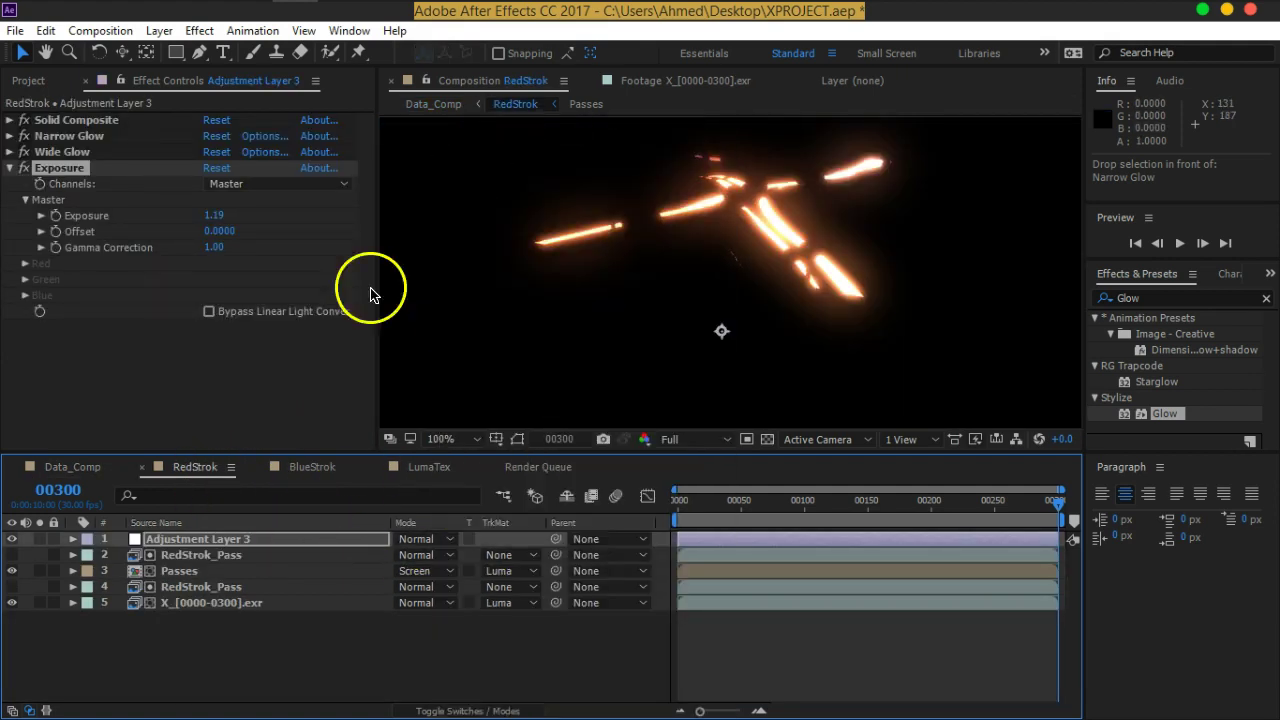
{"action": "left_click", "coordinate": [76, 470]}
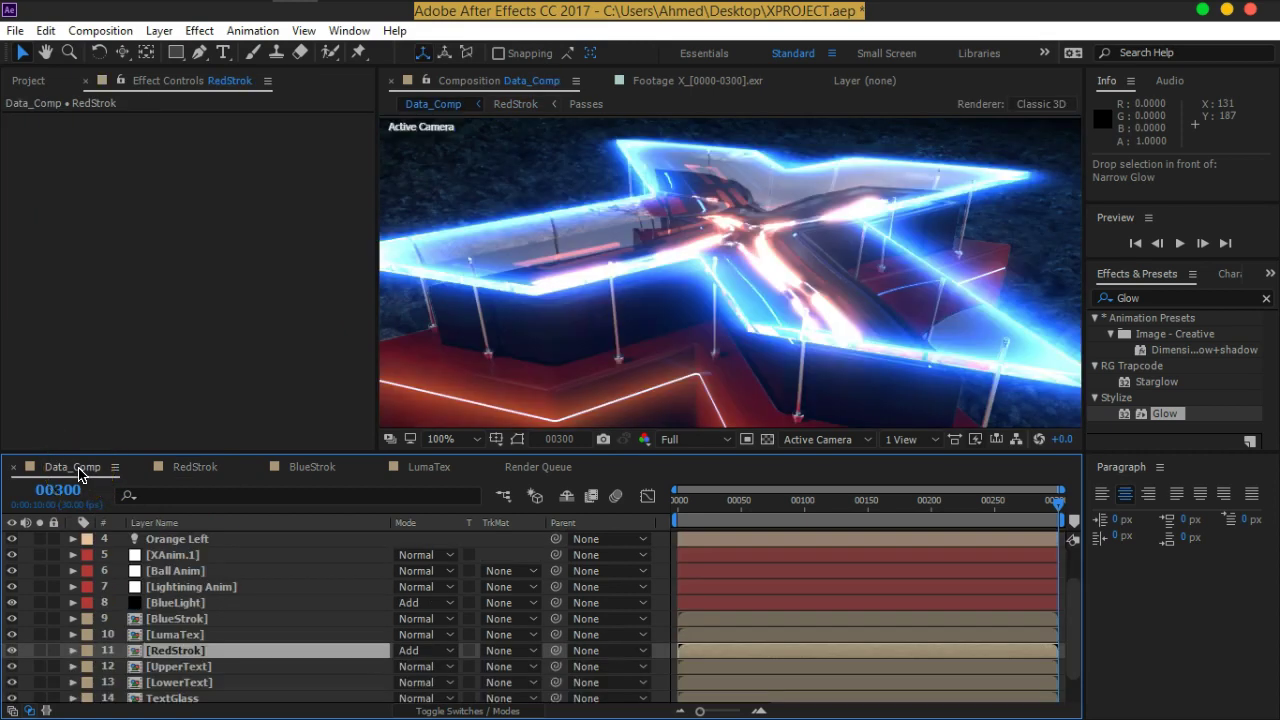
Replace BlueStrok's old adjustment layer with a pasted copy of RedStrok's glow adjustment layer
{"action": "left_click", "coordinate": [312, 468]}
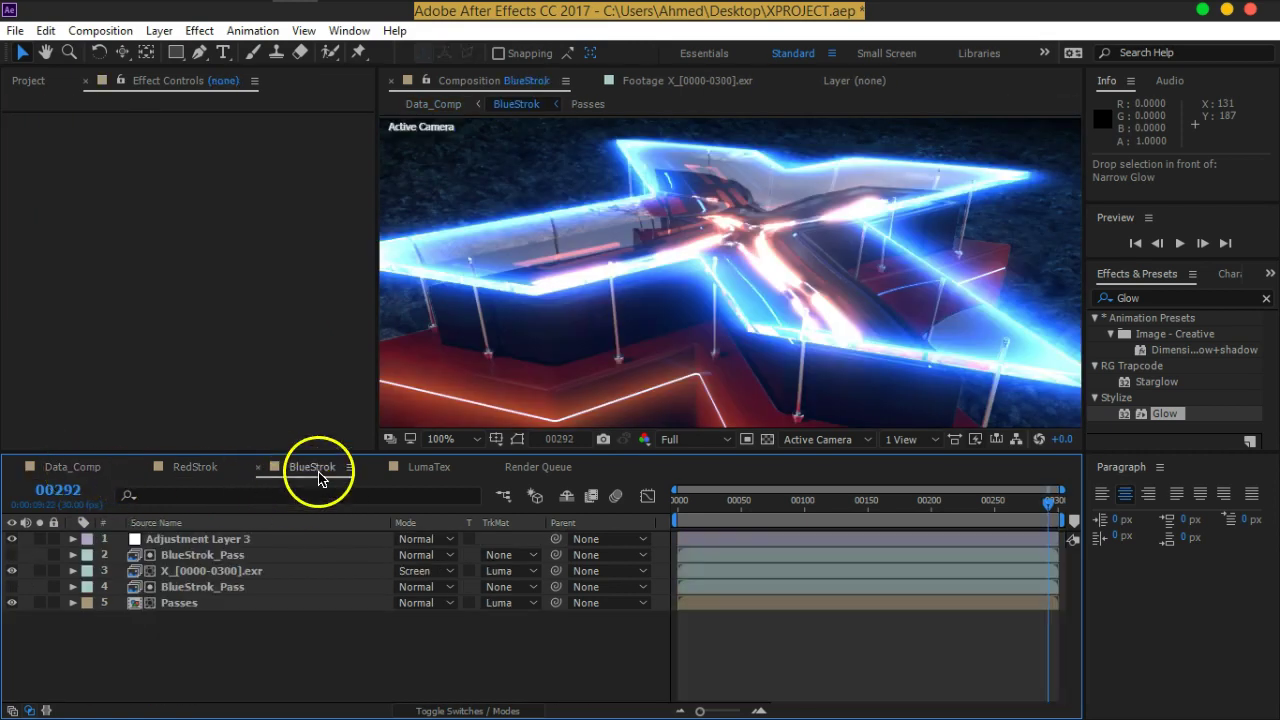
{"action": "left_click", "coordinate": [188, 541]}
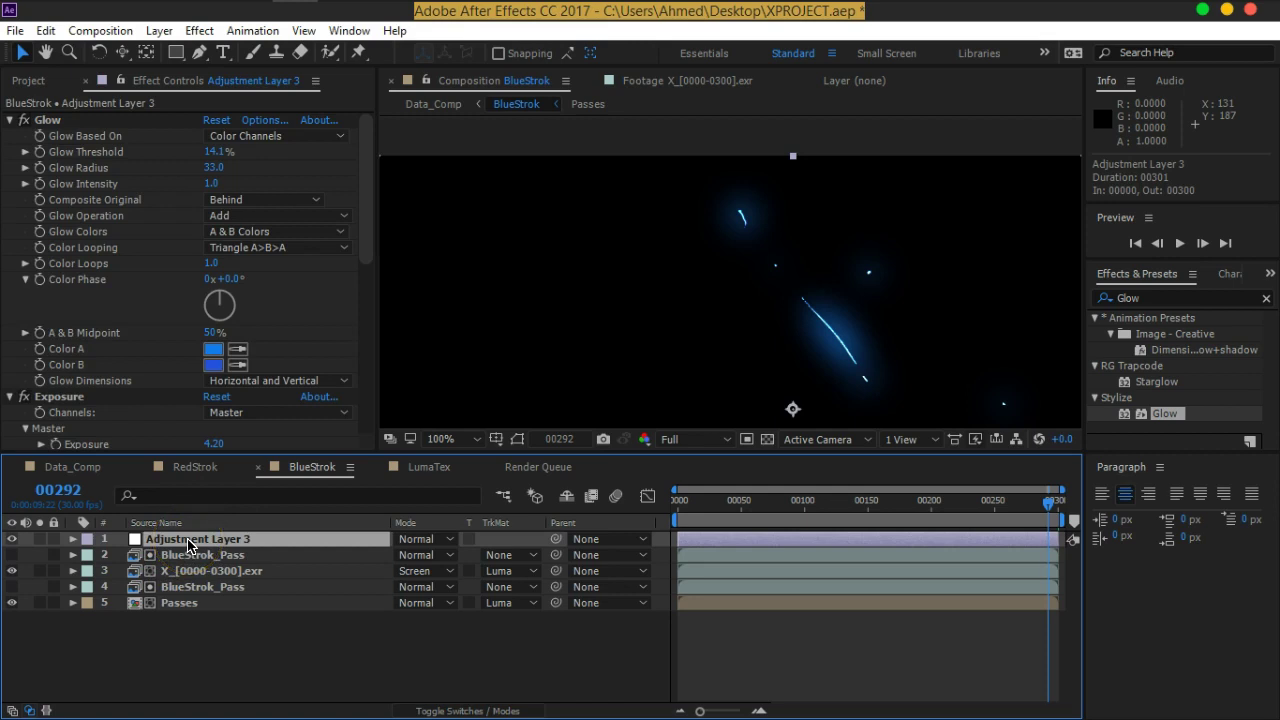
{"action": "key", "text": "Delete"}
{"action": "left_click", "coordinate": [195, 467]}
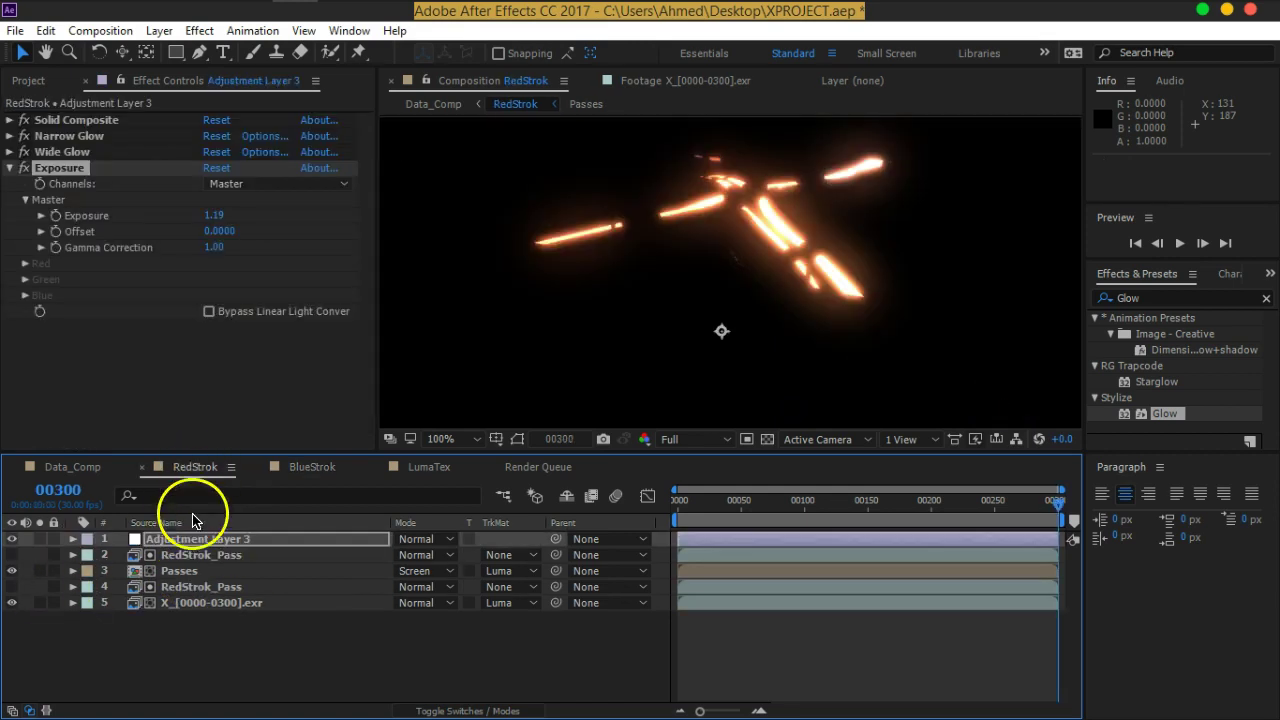
{"action": "left_click", "coordinate": [192, 540]}
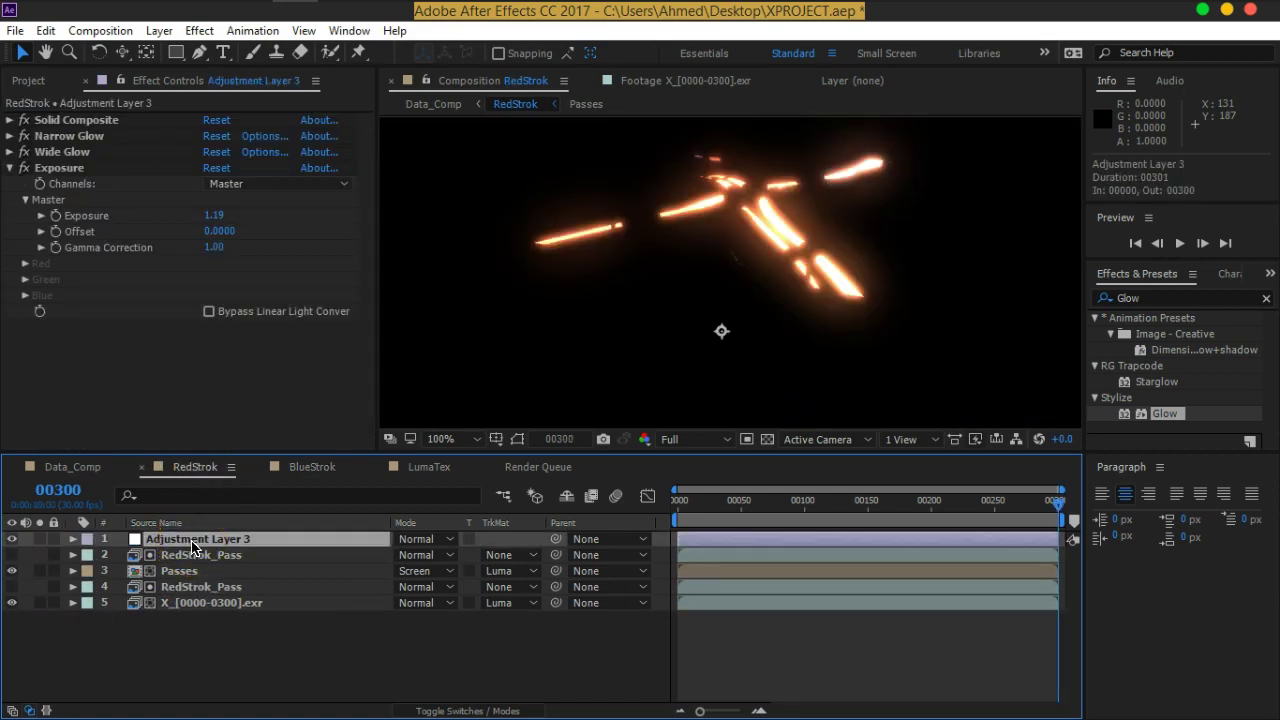
{"action": "key", "text": "ctrl+c"}
{"action": "left_click", "coordinate": [309, 467]}
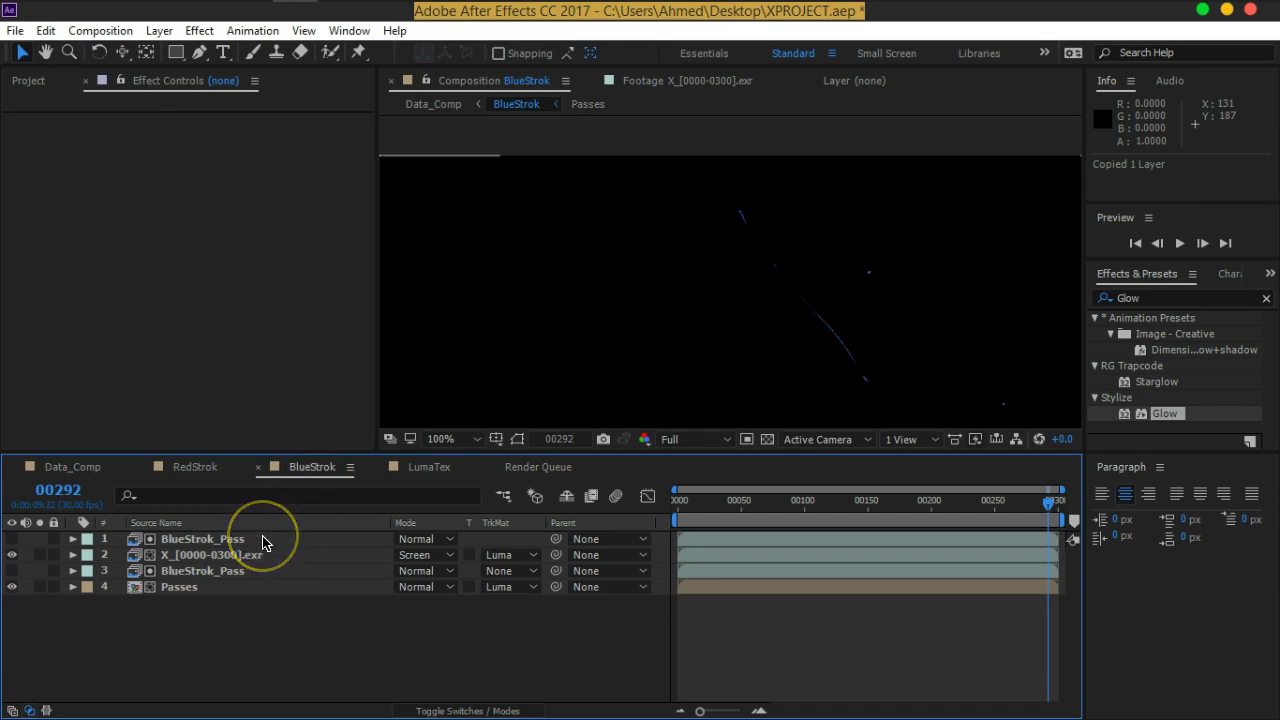
{"action": "key", "text": "ctrl+v"}
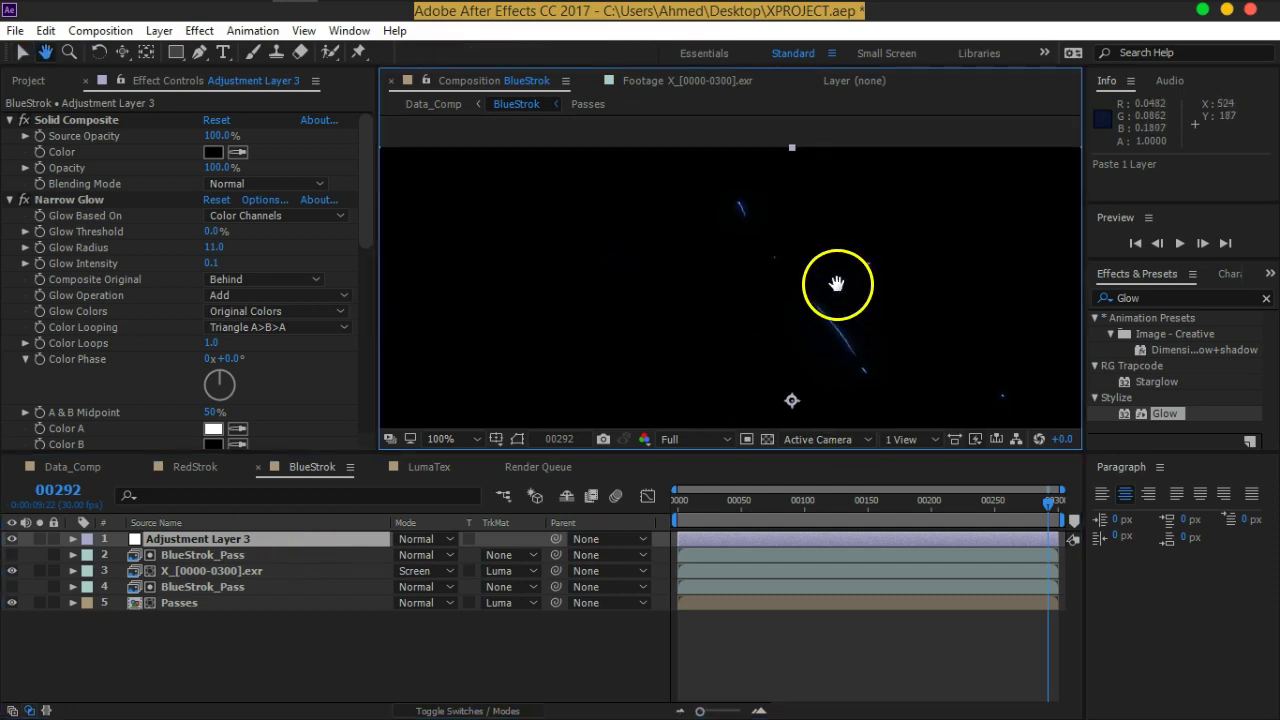
On the pasted layer, lower the Narrow Glow radius to 3.0 and raise Exposure to 3.59
{"action": "mouse_move", "coordinate": [1047, 500]}
{"action": "left_mouse_down"}
{"action": "mouse_move", "coordinate": [959, 505]}
{"action": "mouse_move", "coordinate": [1016, 508]}
{"action": "left_mouse_up"}
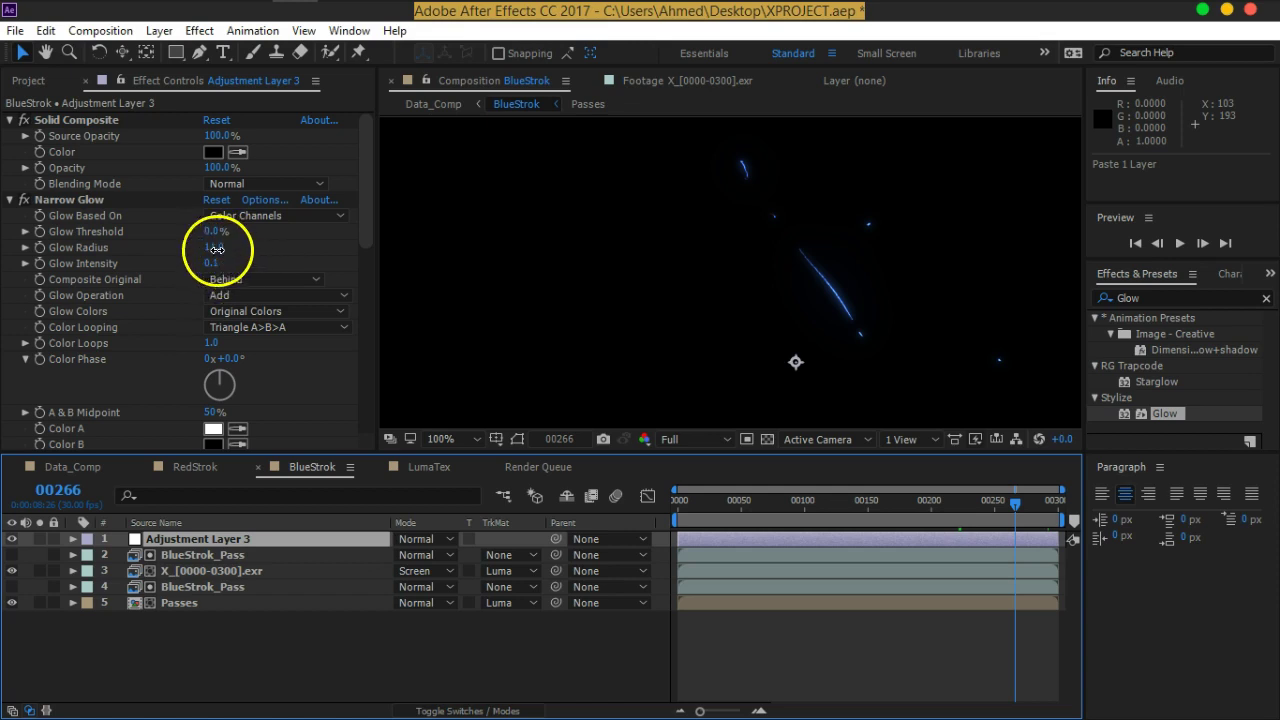
{"action": "left_click_drag", "start_coordinate": [217, 249], "coordinate": [208, 252]}
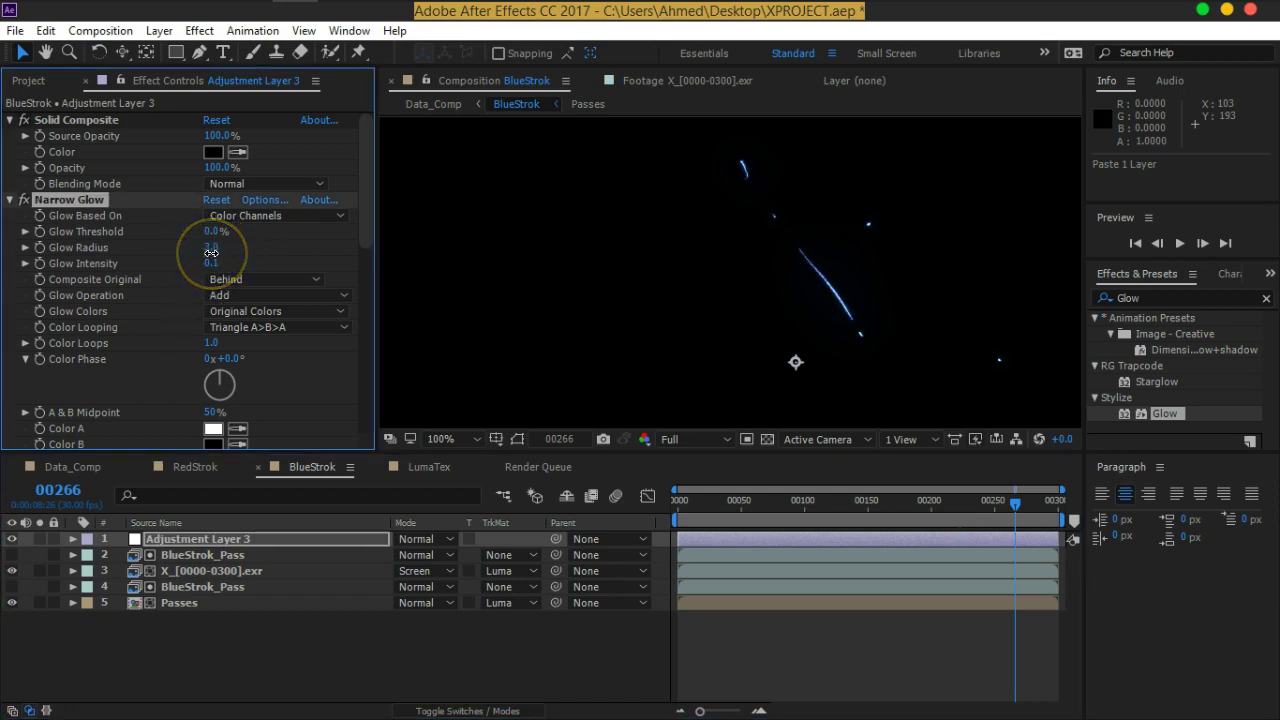
{"action": "scroll", "coordinate": [180, 285], "scroll_direction": "down", "scroll_amount": 3}
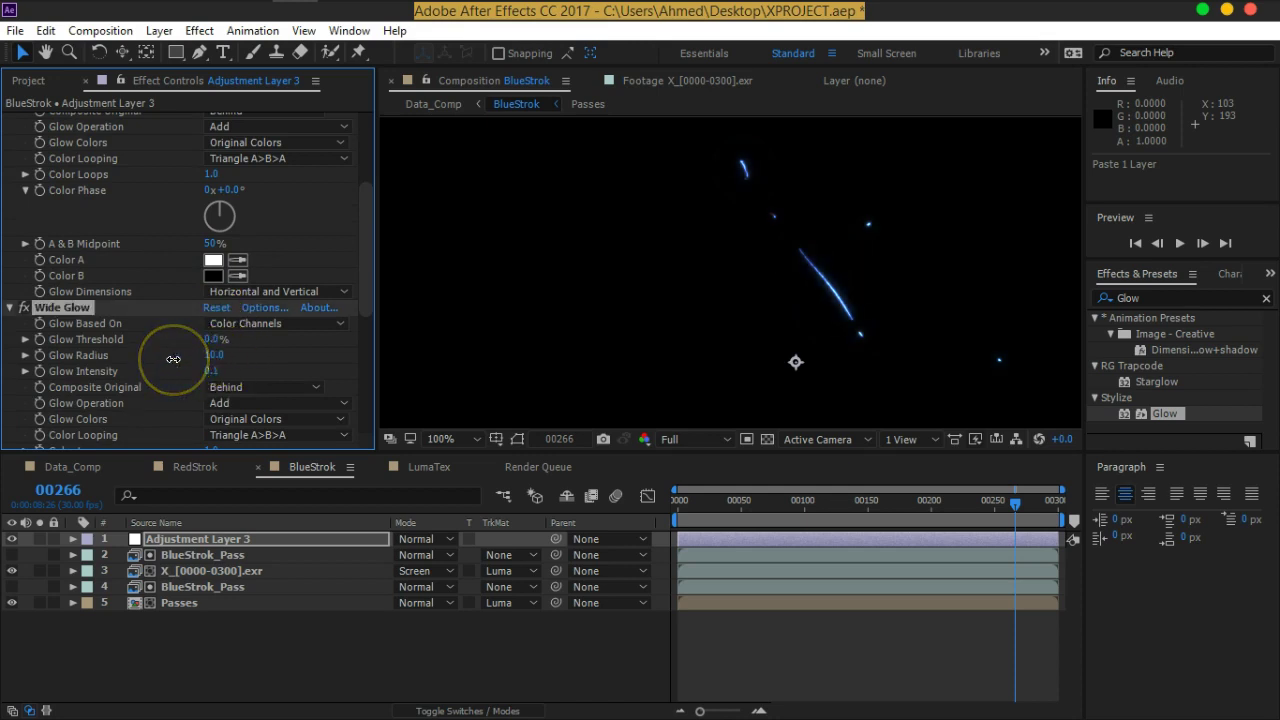
{"action": "key", "text": "Delete"}
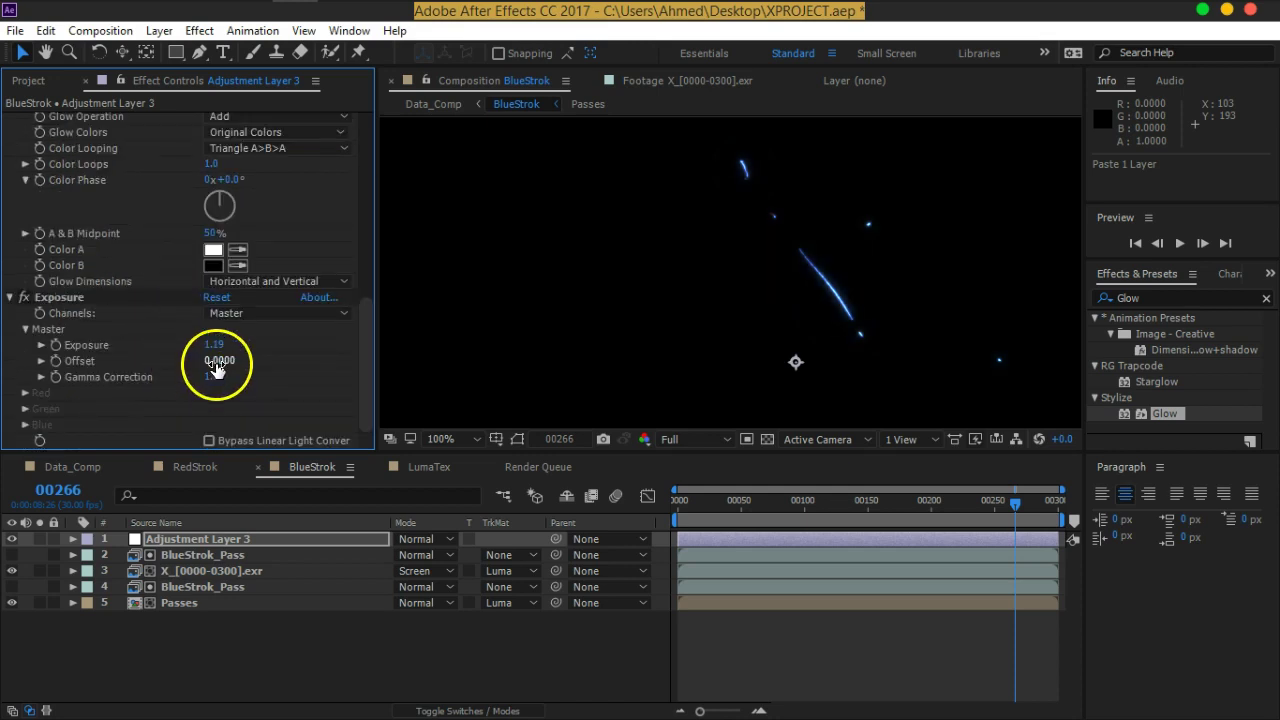
{"action": "left_click_drag", "start_coordinate": [215, 347], "coordinate": [332, 356]}
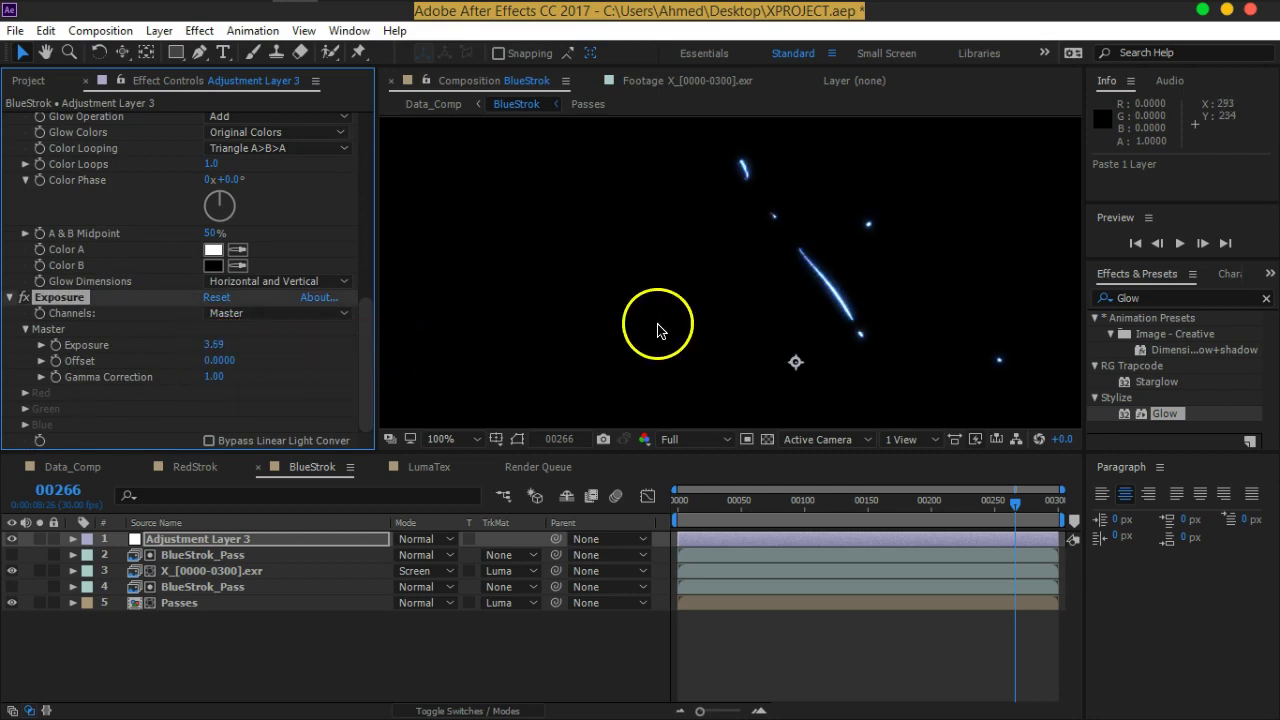
{"action": "key", "text": "ctrl+z"}
{"action": "key", "text": "ctrl+z"}
{"action": "scroll", "coordinate": [267, 370], "scroll_direction": "up", "scroll_amount": 3}
{"action": "scroll", "coordinate": [270, 366], "scroll_direction": "up", "scroll_amount": 2}
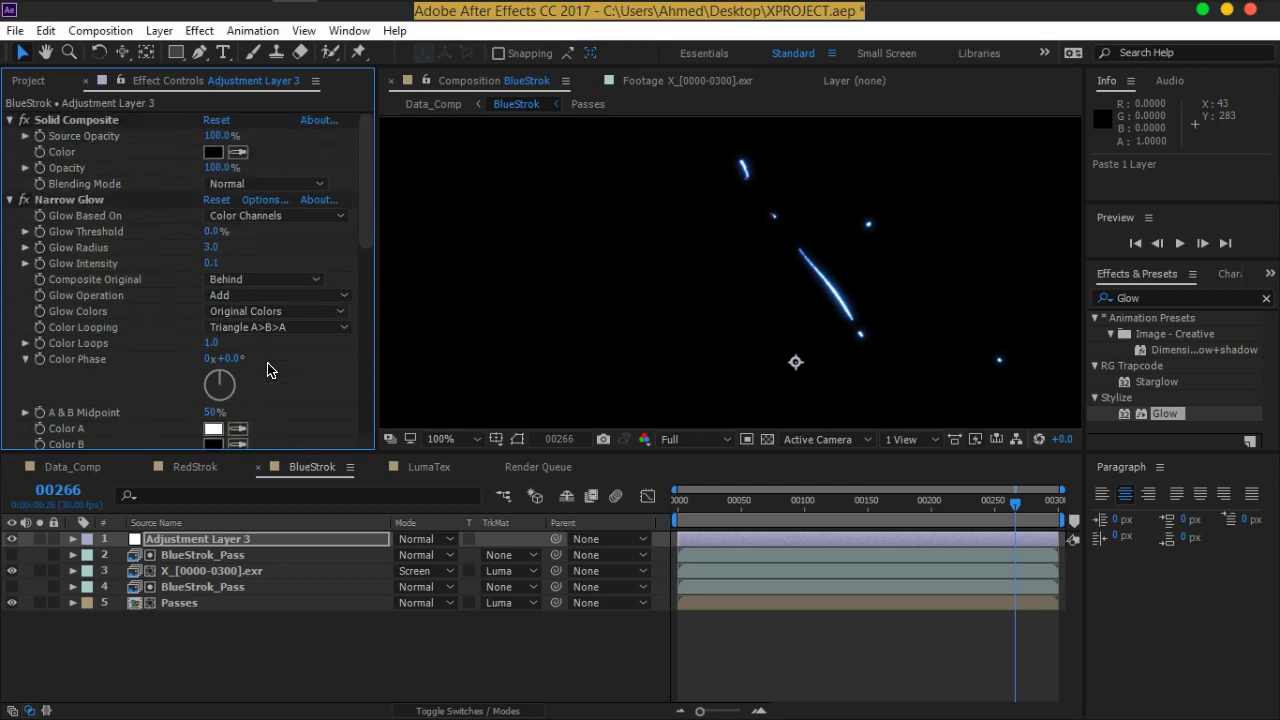
In Data_Comp, set the BlueStrok layer's blend mode to Add
{"action": "left_click", "coordinate": [72, 467]}
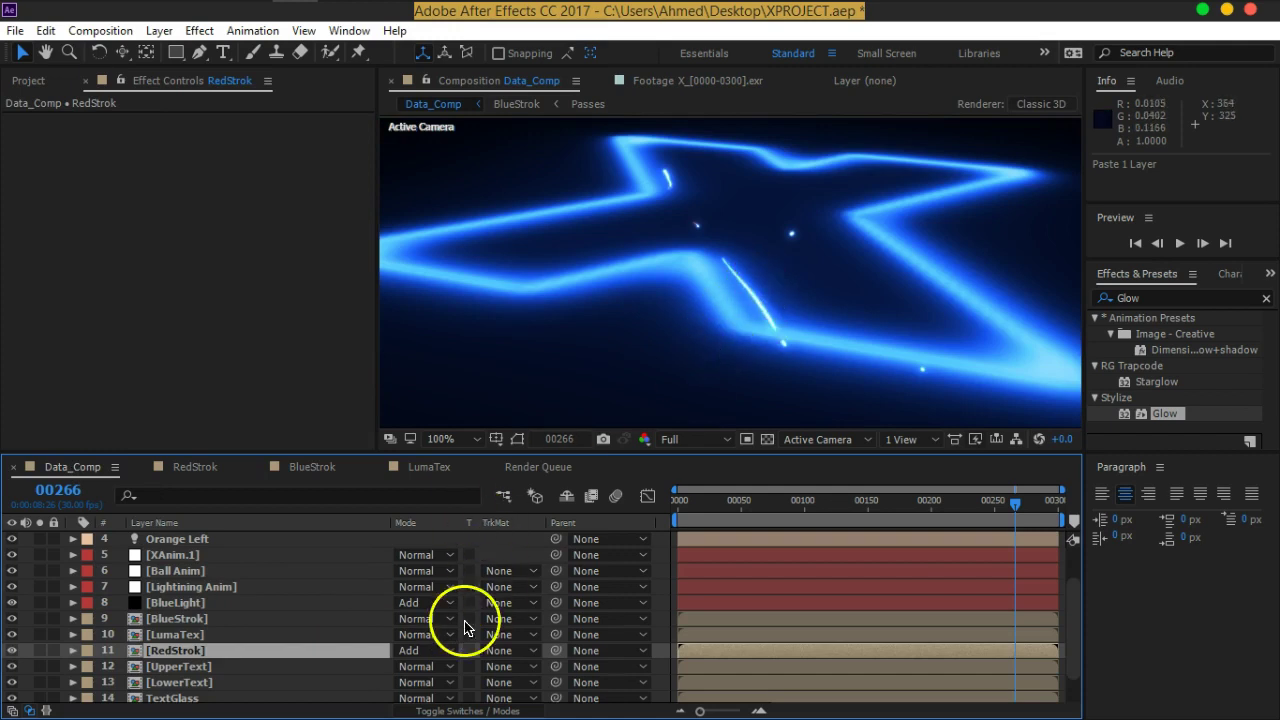
{"action": "left_click", "coordinate": [175, 618]}
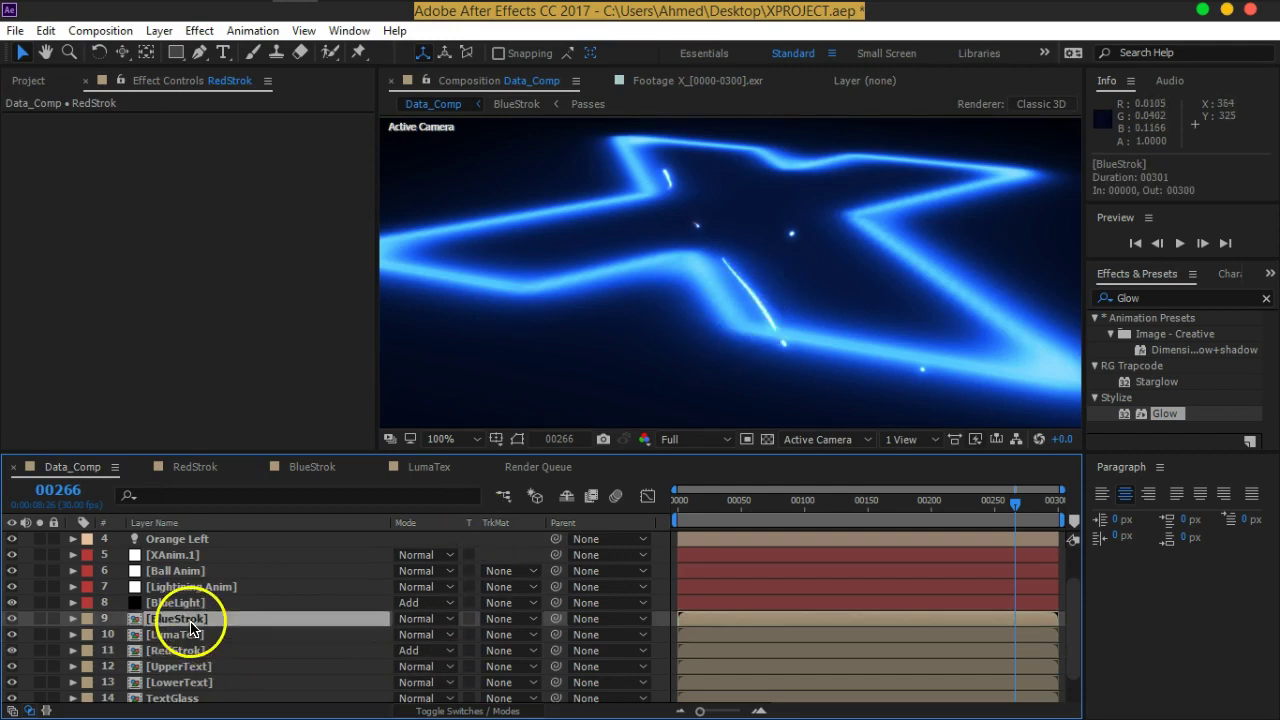
{"action": "left_click", "coordinate": [422, 618]}
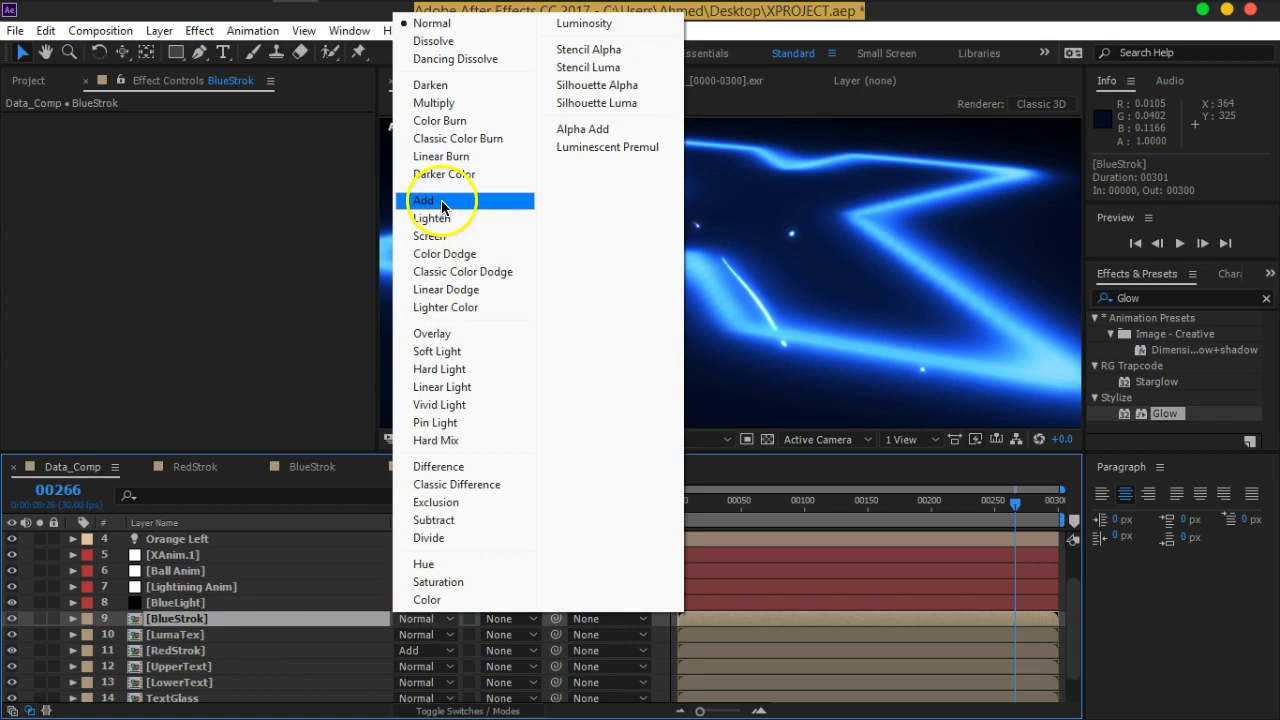
{"action": "left_click", "coordinate": [423, 200]}
Orbit, pan and zoom the viewer to inspect the X's blue glowing edges
{"action": "left_click_drag", "start_coordinate": [840, 282], "coordinate": [846, 294]}
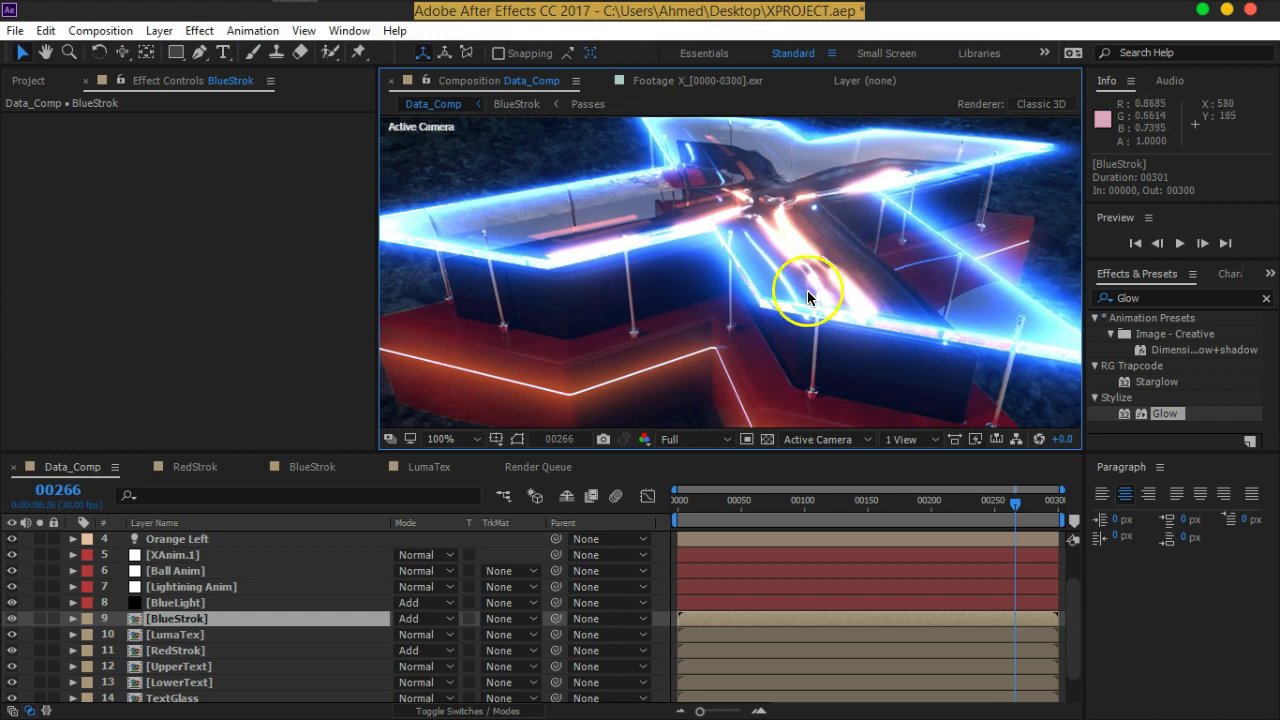
{"action": "left_click_drag", "start_coordinate": [732, 340], "coordinate": [766, 220]}
{"action": "scroll", "coordinate": [749, 200], "scroll_direction": "down", "scroll_amount": 2}
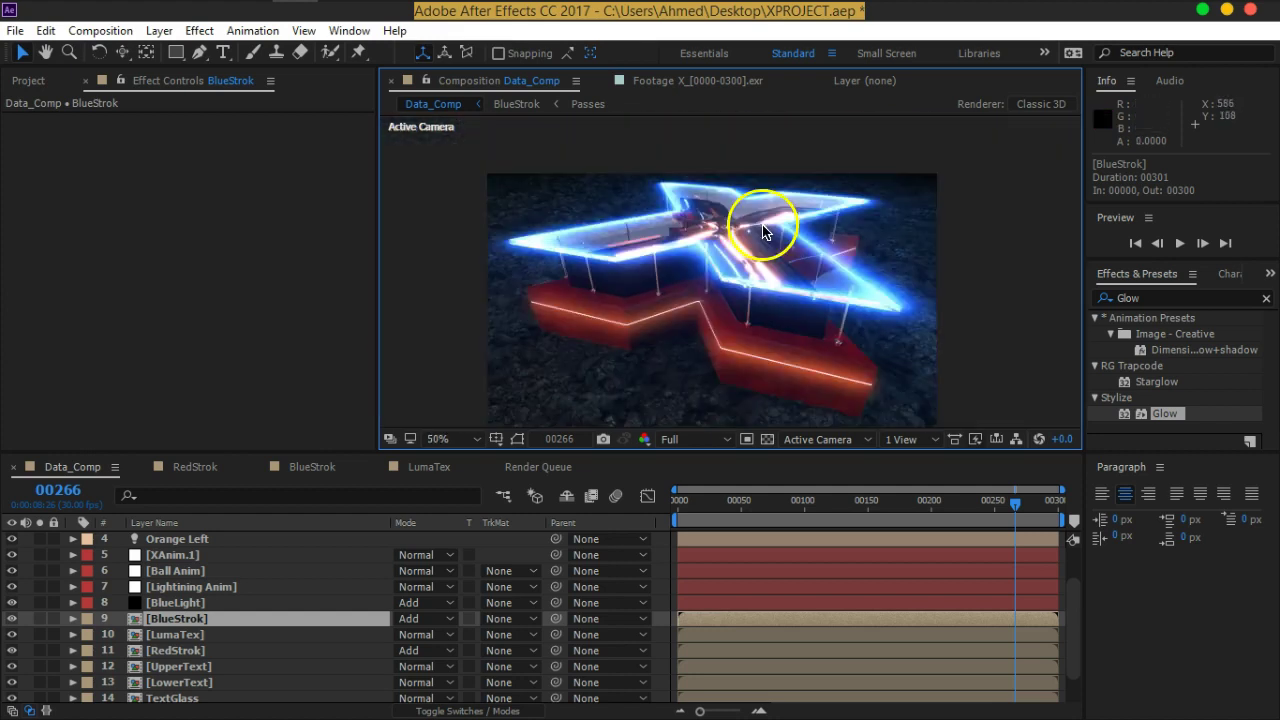
{"action": "scroll", "coordinate": [743, 262], "scroll_direction": "up", "scroll_amount": 2}
{"action": "mouse_move", "coordinate": [745, 260]}
{"action": "left_mouse_down"}
{"action": "mouse_move", "coordinate": [790, 273]}
{"action": "mouse_move", "coordinate": [845, 265]}
{"action": "left_mouse_up"}
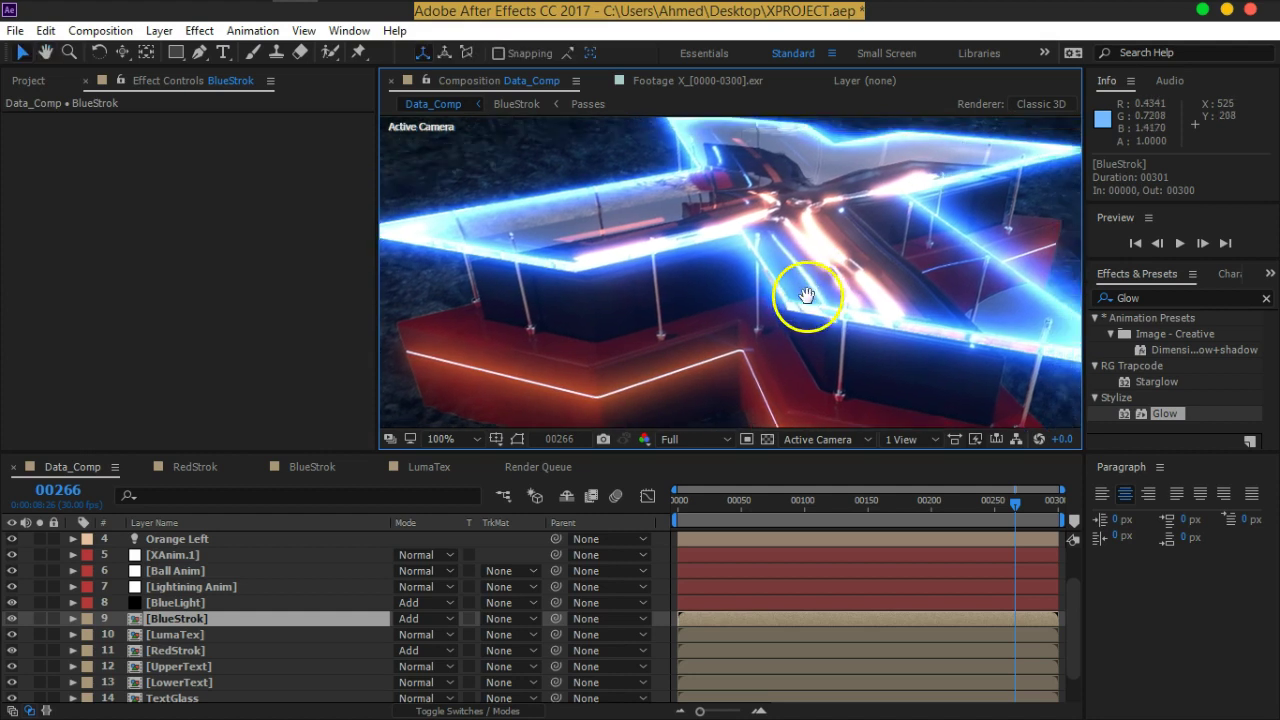
{"action": "left_click_drag", "start_coordinate": [845, 265], "coordinate": [805, 358]}
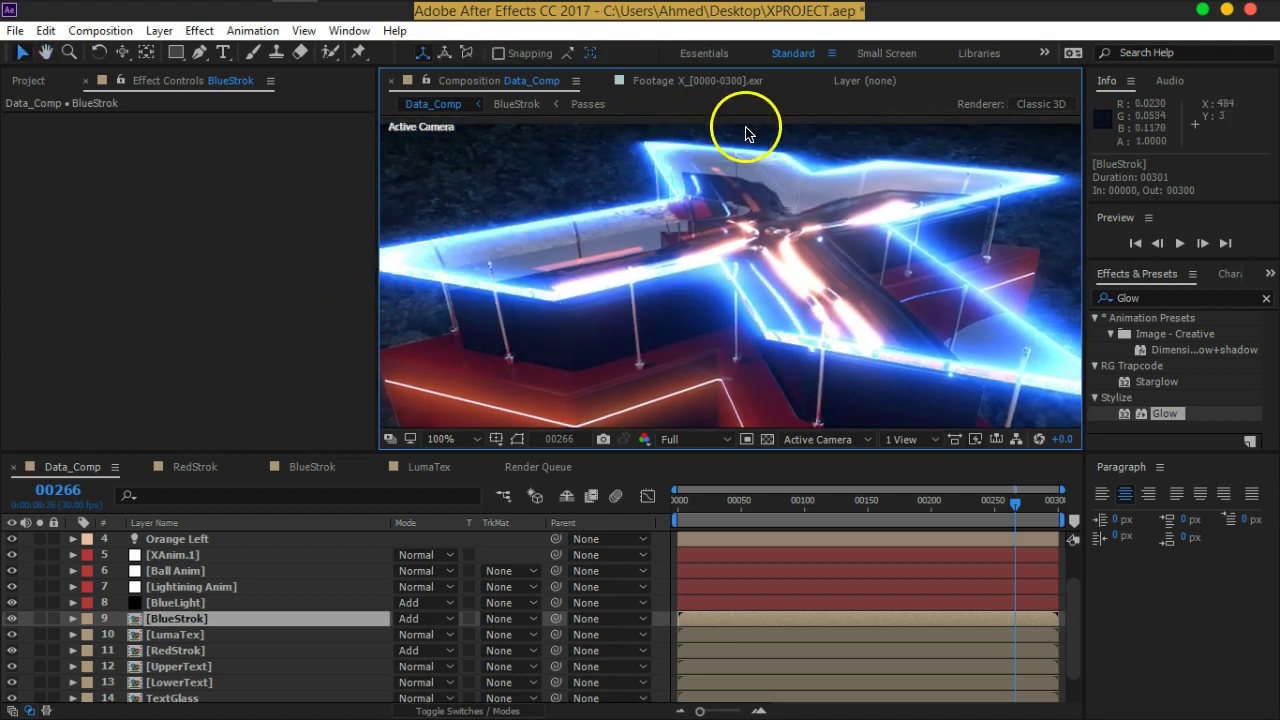
{"action": "left_click_drag", "start_coordinate": [866, 206], "coordinate": [808, 223]}
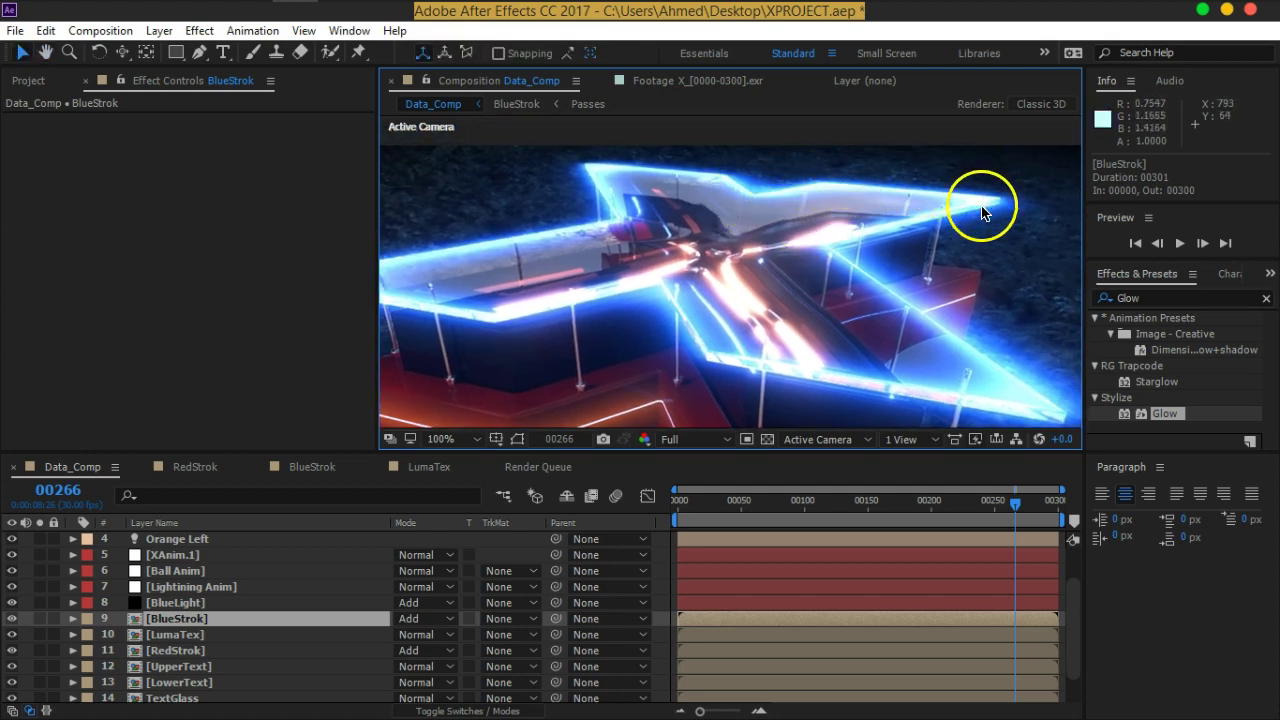
{"action": "left_click_drag", "start_coordinate": [745, 253], "coordinate": [797, 252]}
{"action": "key", "text": "comma"}
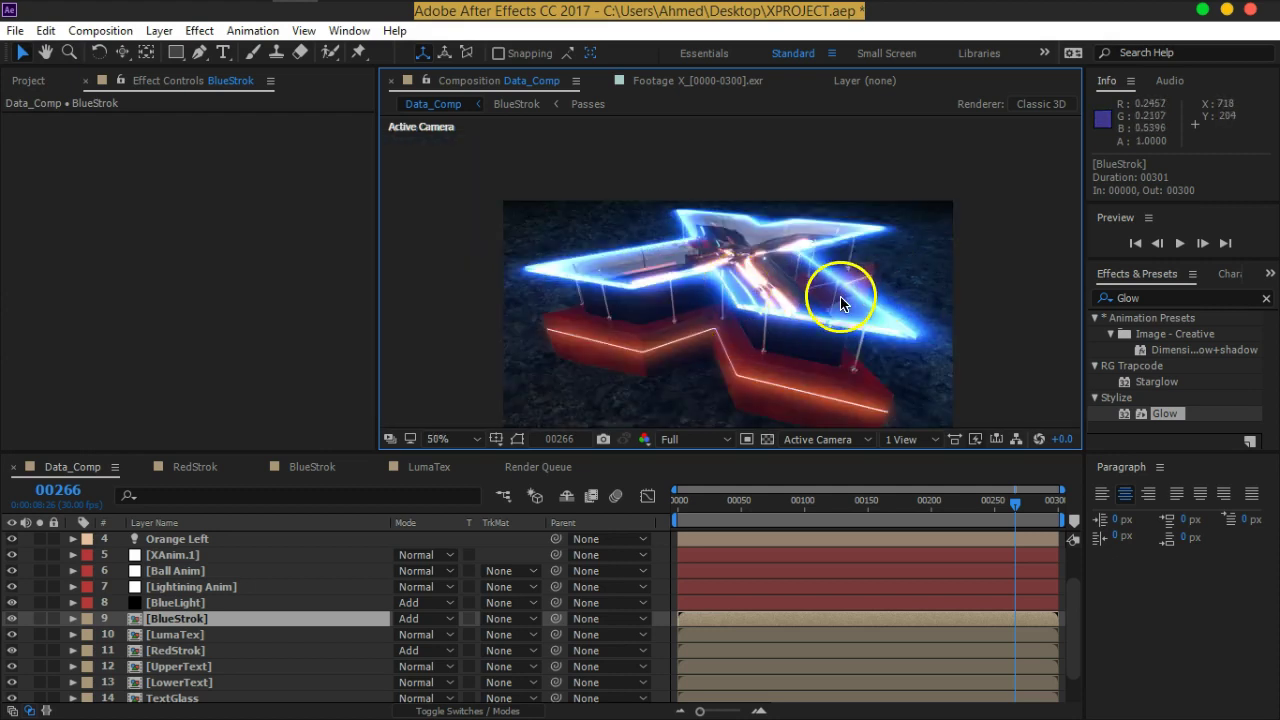
Select BlueLight and scrub to frames 00140 and 00282, panning the view to recentre the logo
{"action": "left_click", "coordinate": [212, 603]}
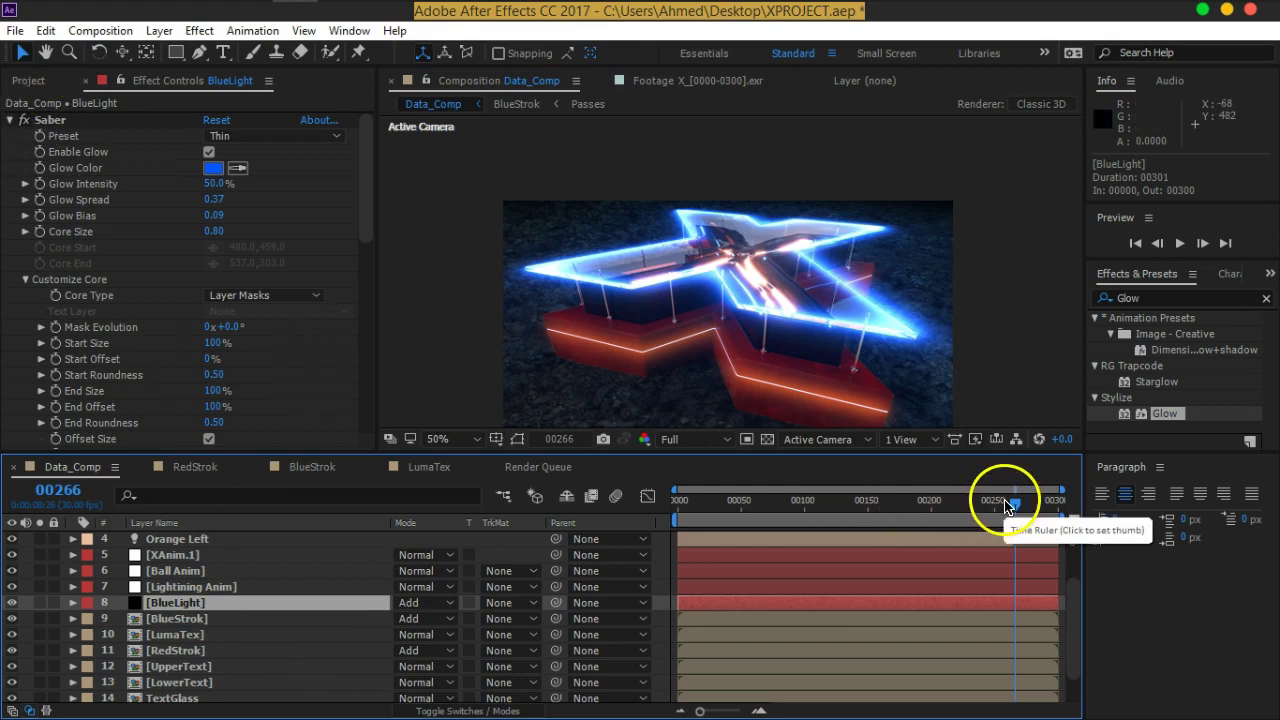
{"action": "left_click", "coordinate": [851, 508]}
{"action": "mouse_move", "coordinate": [851, 505]}
{"action": "left_mouse_down"}
{"action": "mouse_move", "coordinate": [891, 511]}
{"action": "mouse_move", "coordinate": [831, 511]}
{"action": "left_mouse_up"}
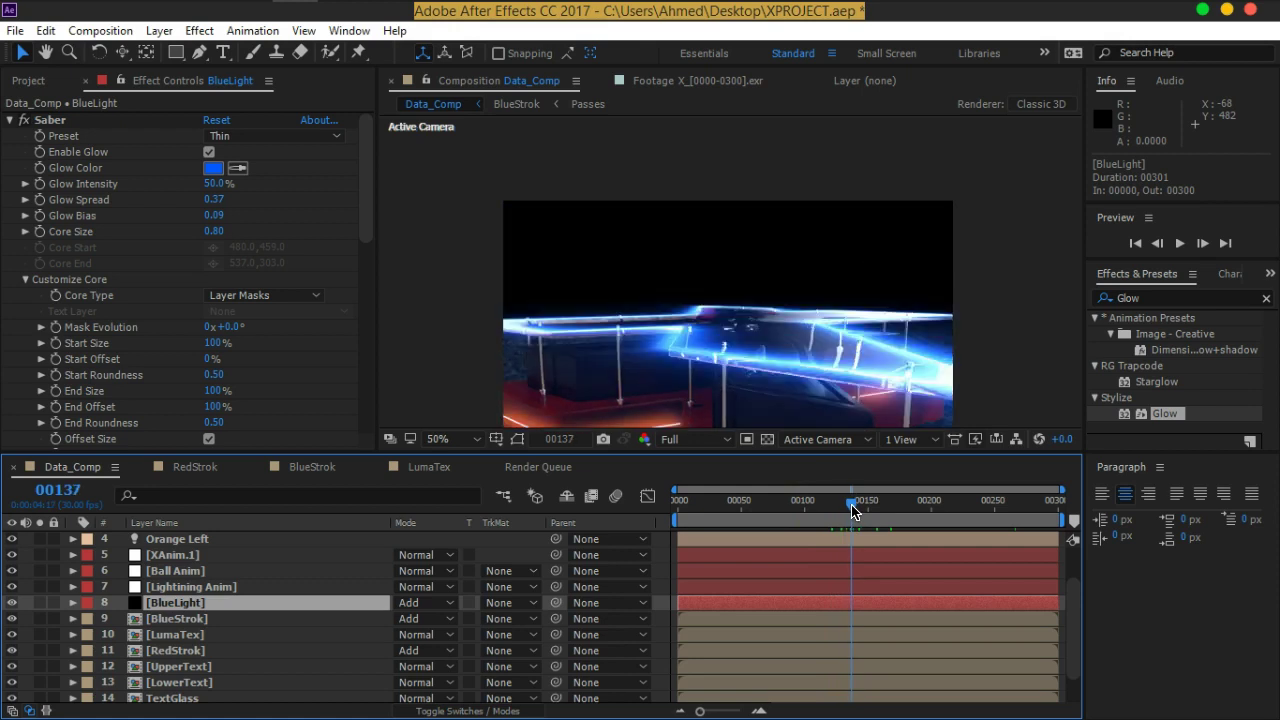
{"action": "left_click_drag", "start_coordinate": [852, 510], "coordinate": [857, 510]}
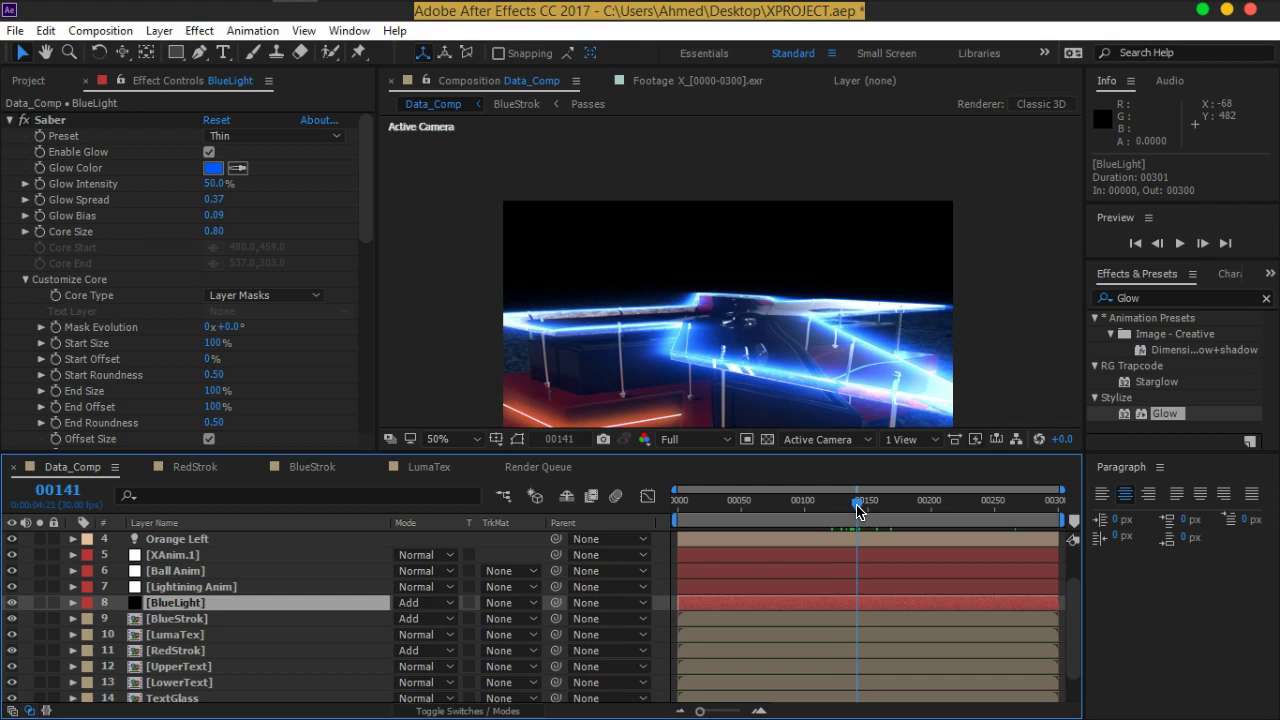
{"action": "left_click_drag", "start_coordinate": [857, 510], "coordinate": [855, 510]}
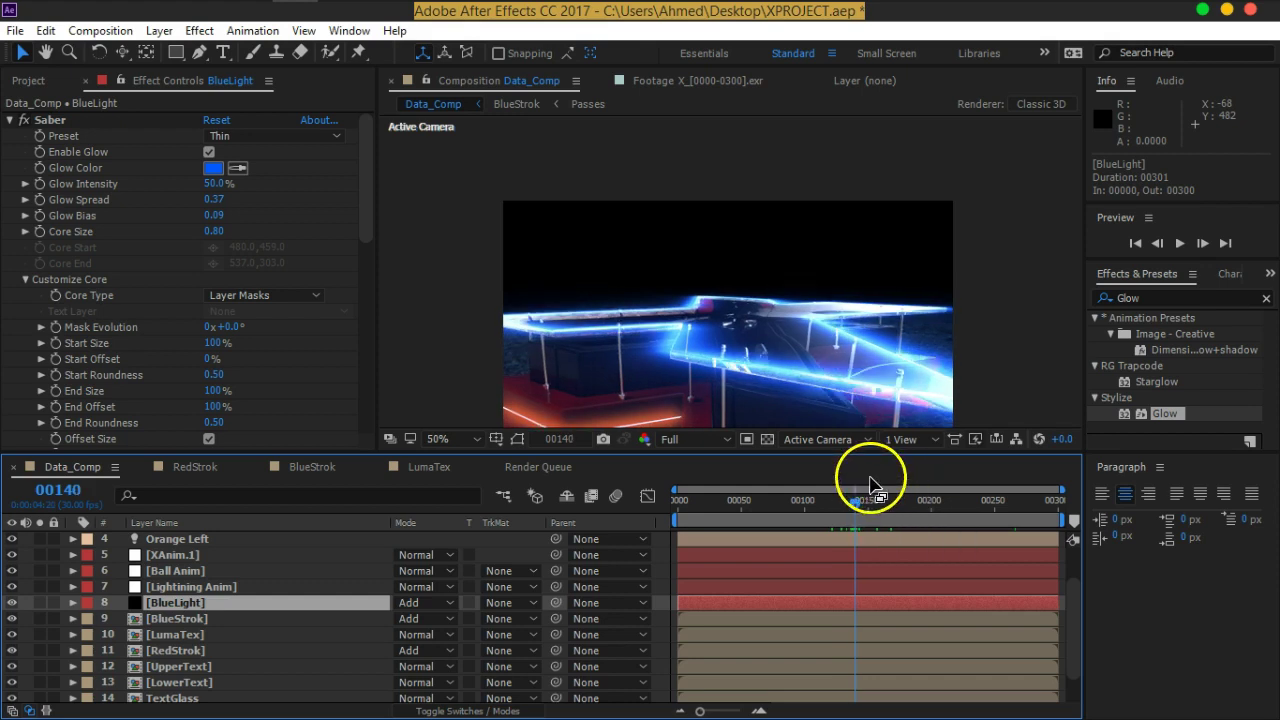
{"action": "left_click_drag", "start_coordinate": [868, 405], "coordinate": [872, 347]}
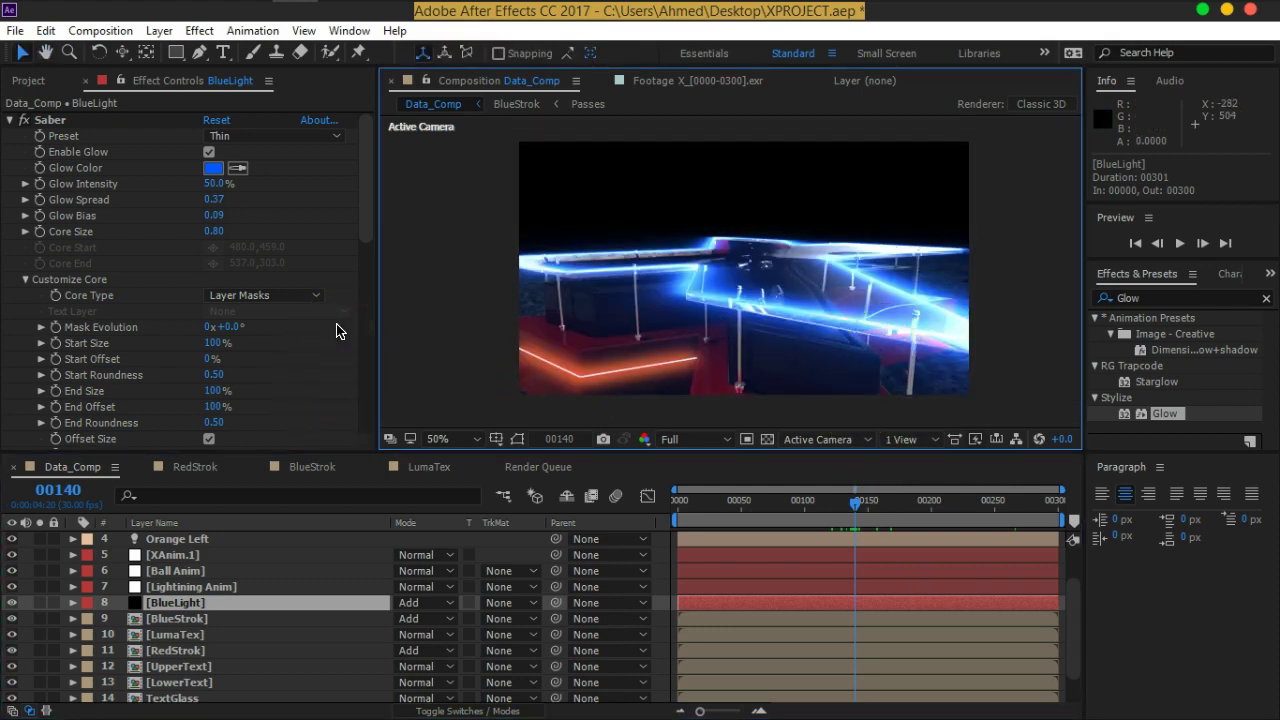
{"action": "left_click", "coordinate": [10, 120]}
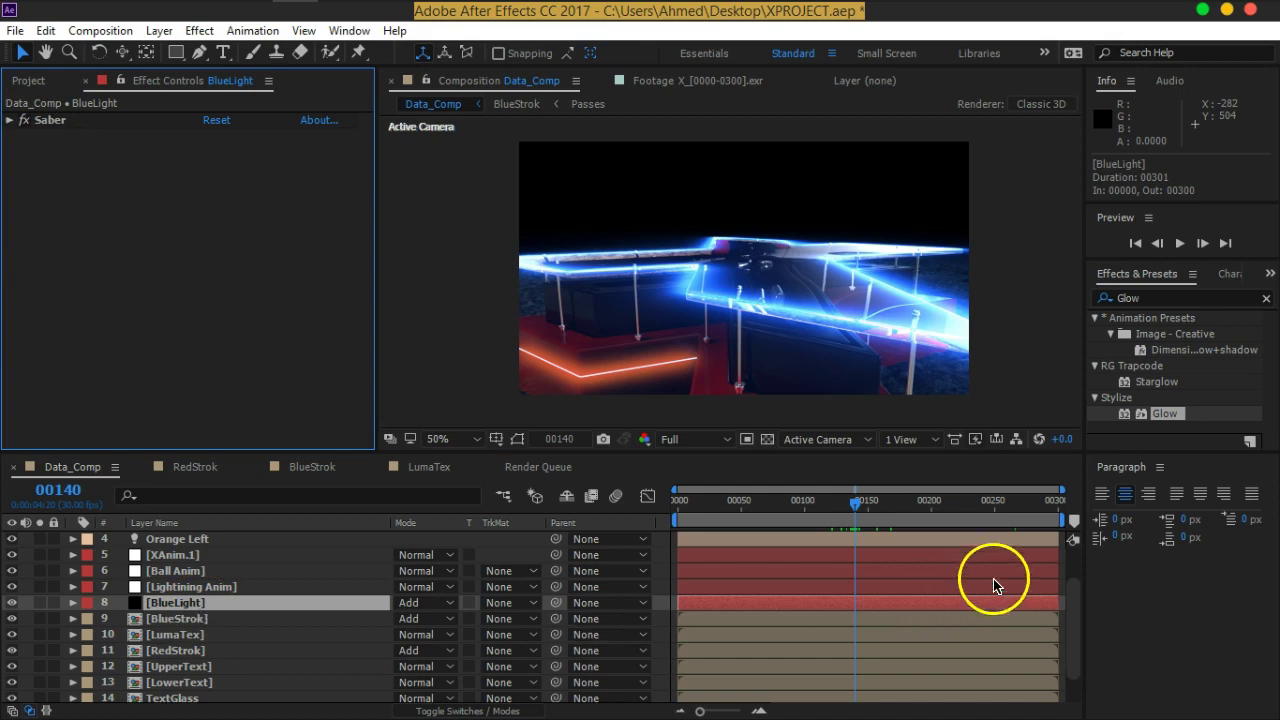
{"action": "left_click_drag", "start_coordinate": [863, 503], "coordinate": [1036, 503]}
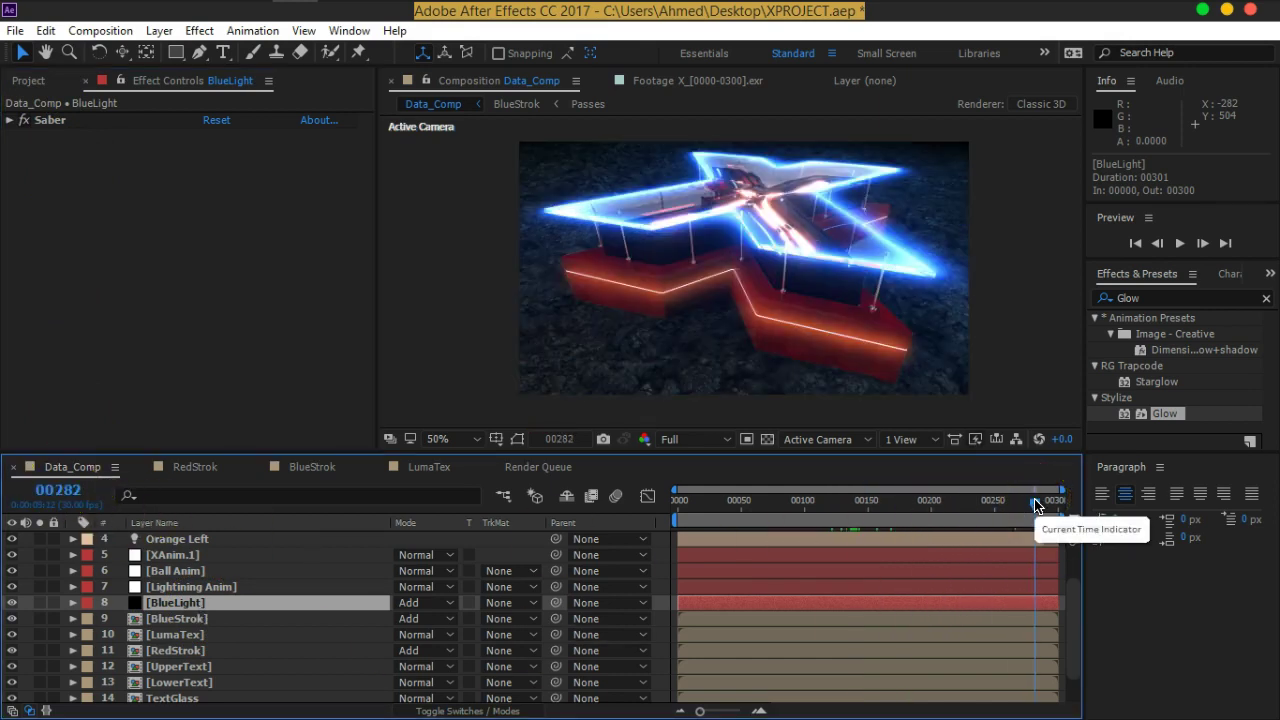
{"action": "key", "text": "h"}
{"action": "left_click_drag", "start_coordinate": [858, 230], "coordinate": [852, 240]}
{"action": "key", "text": "v"}
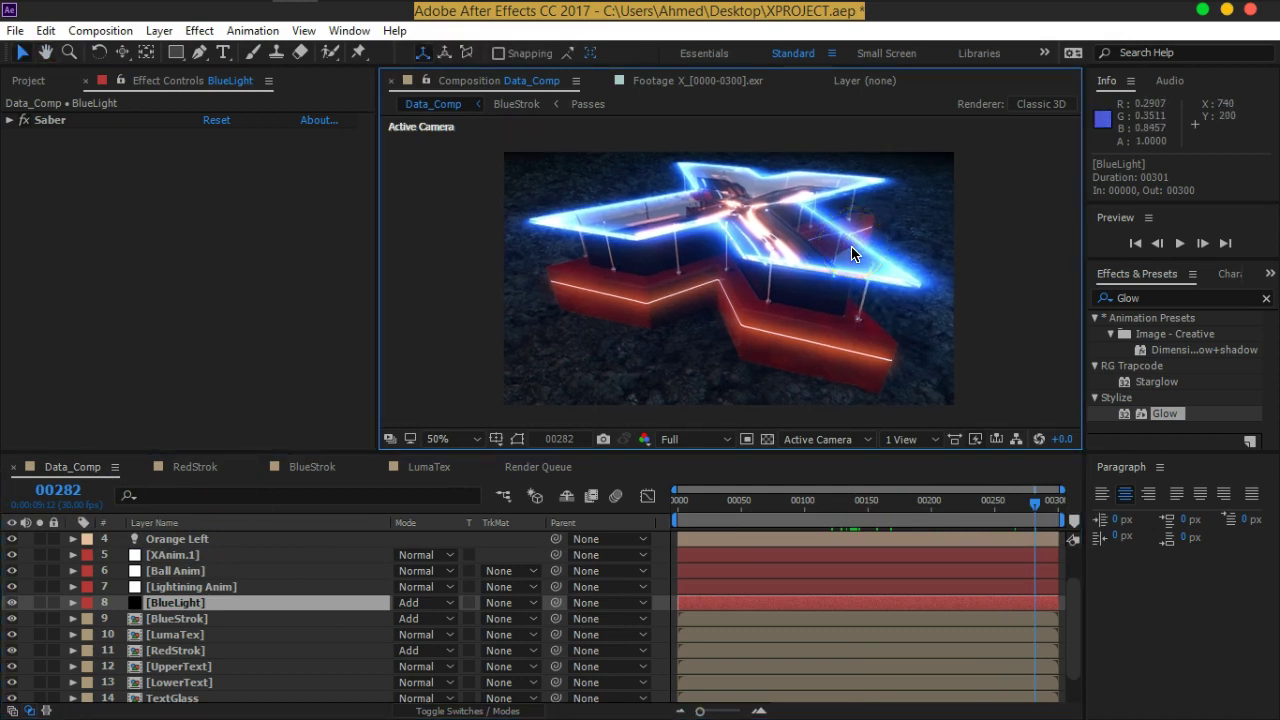
{"action": "left_click_drag", "start_coordinate": [816, 252], "coordinate": [834, 288]}
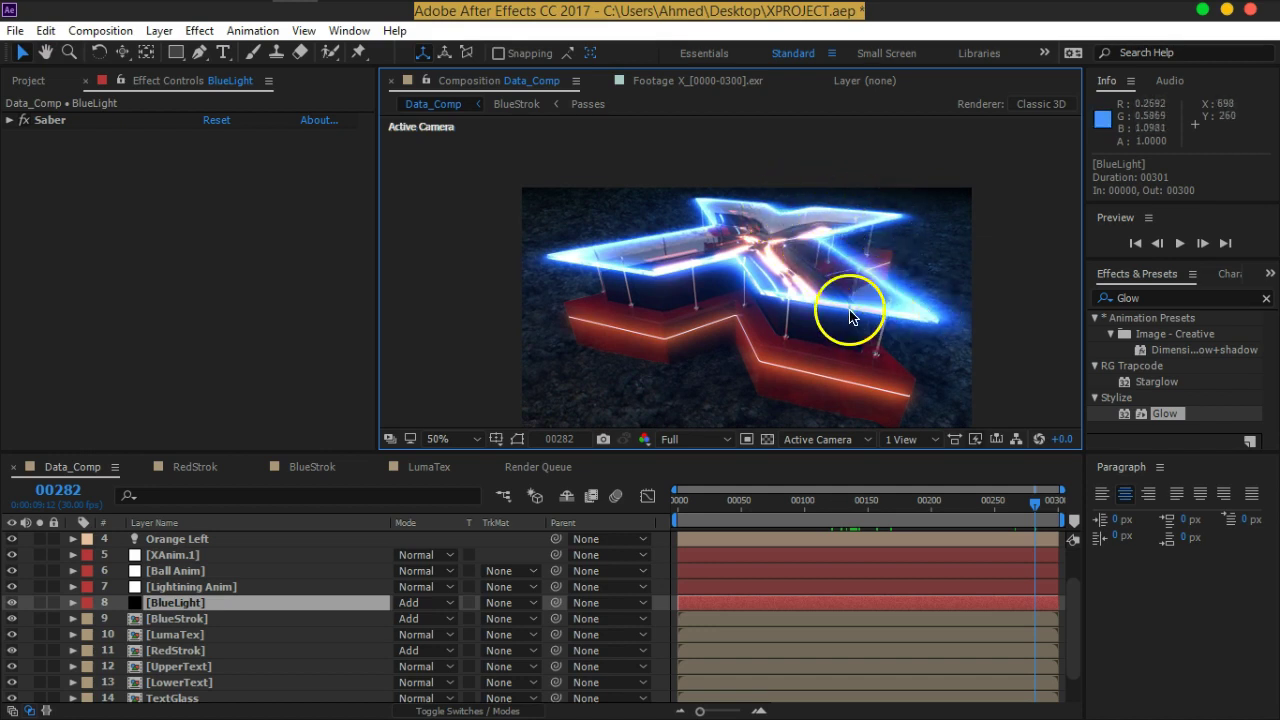
Set BlueLight's Saber Customize Core Start Offset to 50%, keeping End Offset at 100%
{"action": "left_click", "coordinate": [240, 603]}
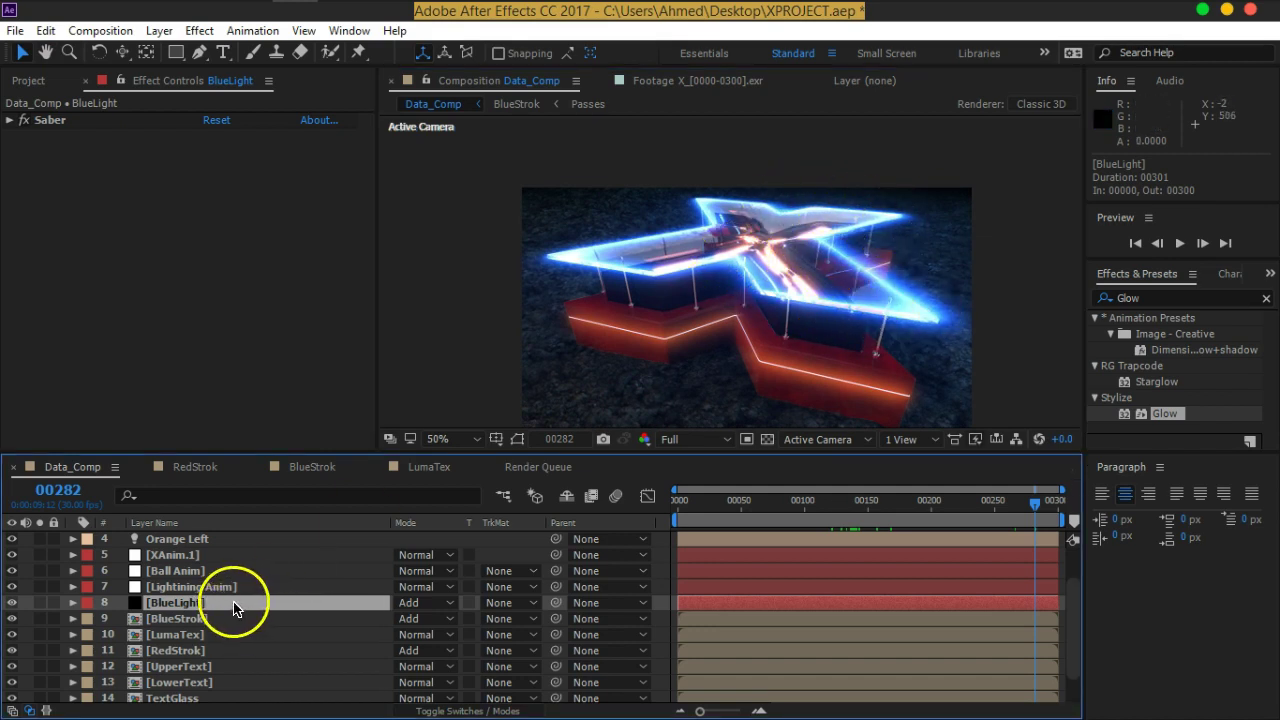
{"action": "left_click", "coordinate": [9, 121]}
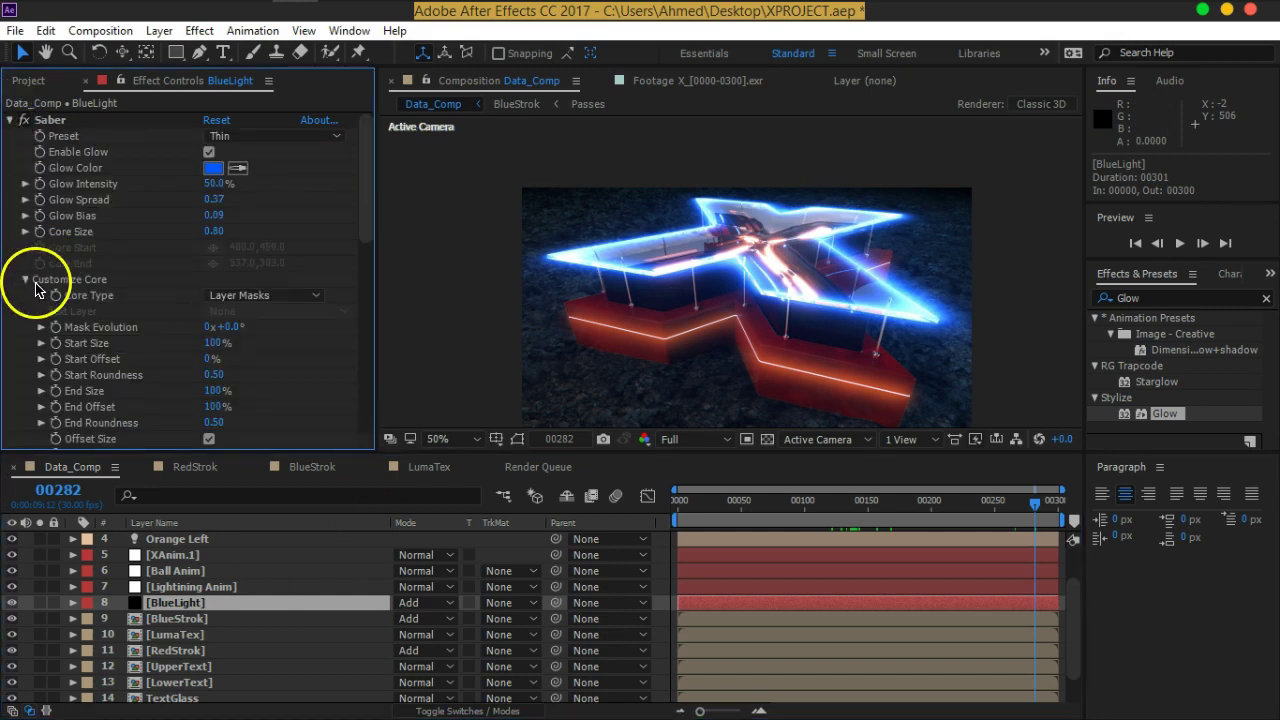
{"action": "scroll", "coordinate": [30, 285], "scroll_direction": "down", "scroll_amount": 2}
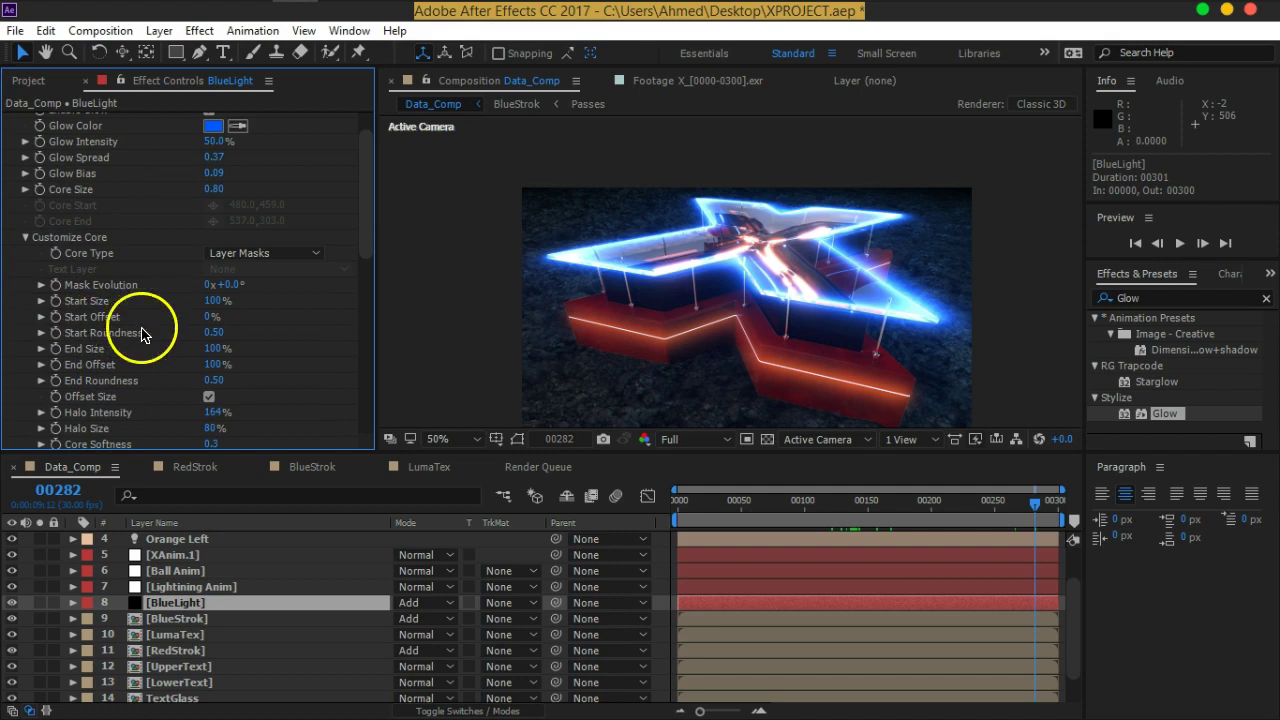
{"action": "left_click_drag", "start_coordinate": [210, 317], "coordinate": [257, 323]}
{"action": "left_click", "coordinate": [229, 320]}
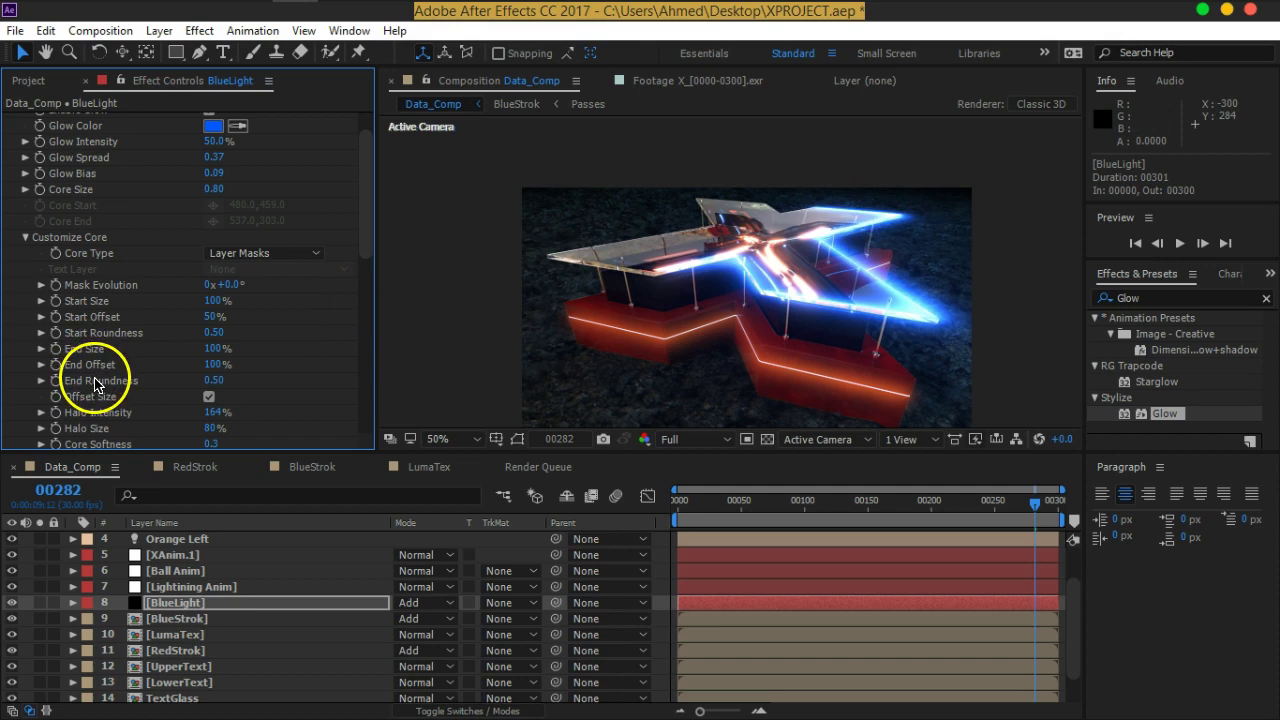
{"action": "left_click", "coordinate": [220, 371]}
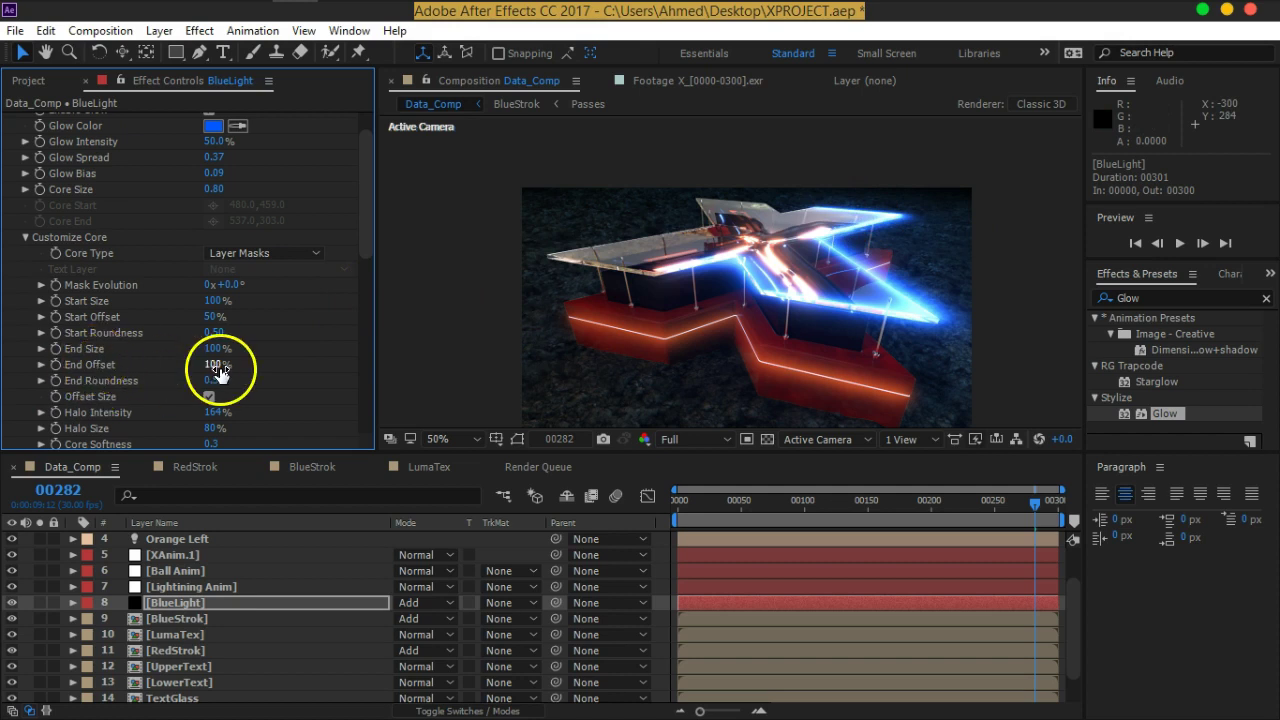
{"action": "left_click_drag", "start_coordinate": [217, 368], "coordinate": [229, 365]}
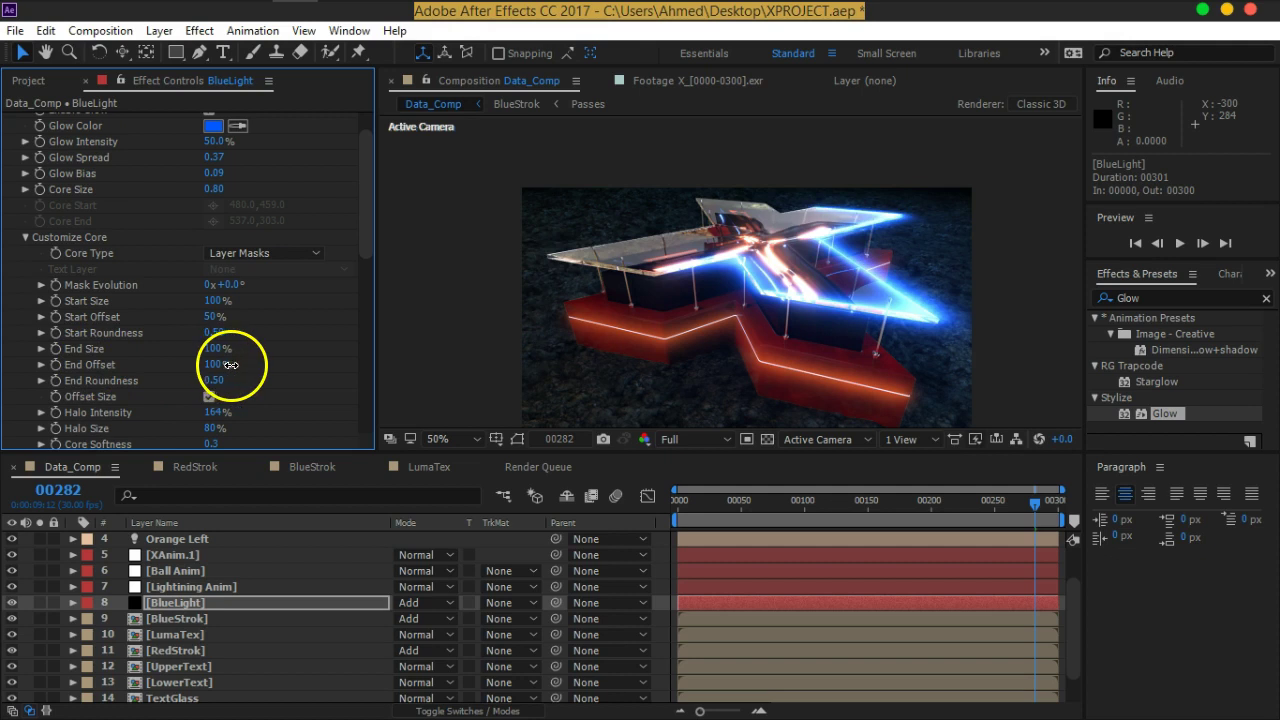
{"action": "left_click", "coordinate": [170, 608]}
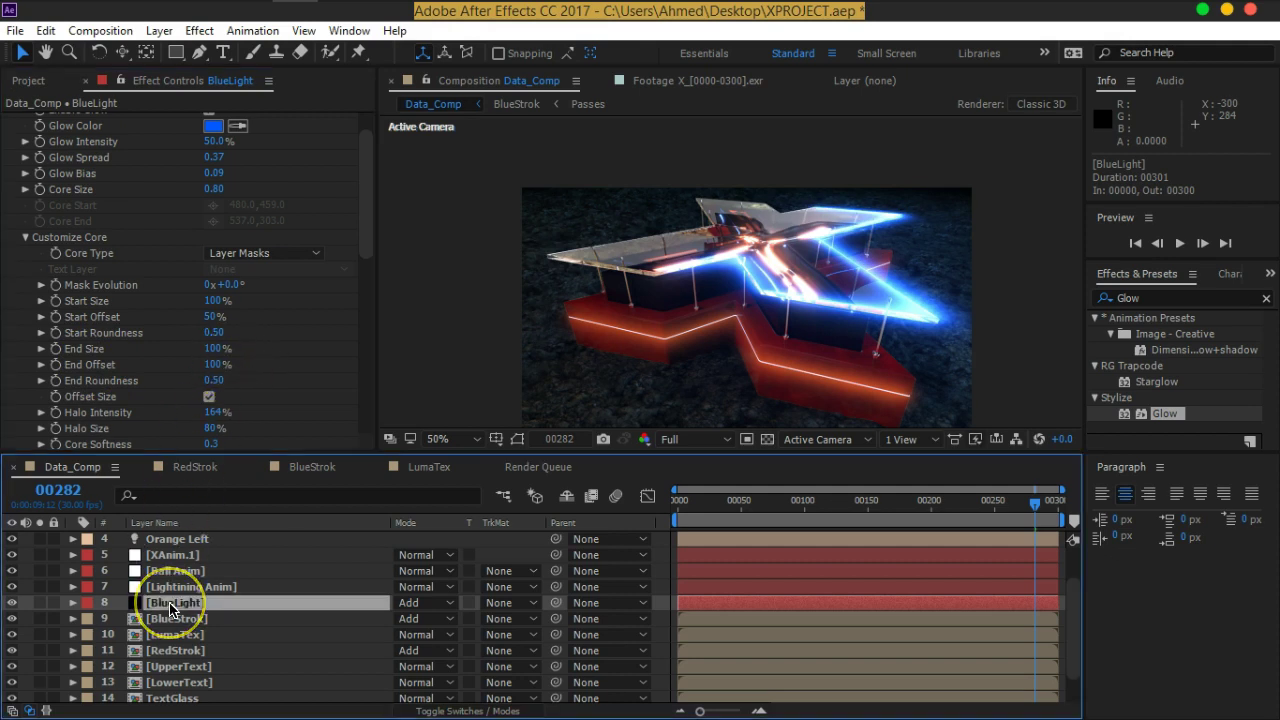
Duplicate BlueLight, rename the copy OrangeLight, and set its Saber glow colour to orange FF6C00
{"action": "key", "text": "ctrl+d"}
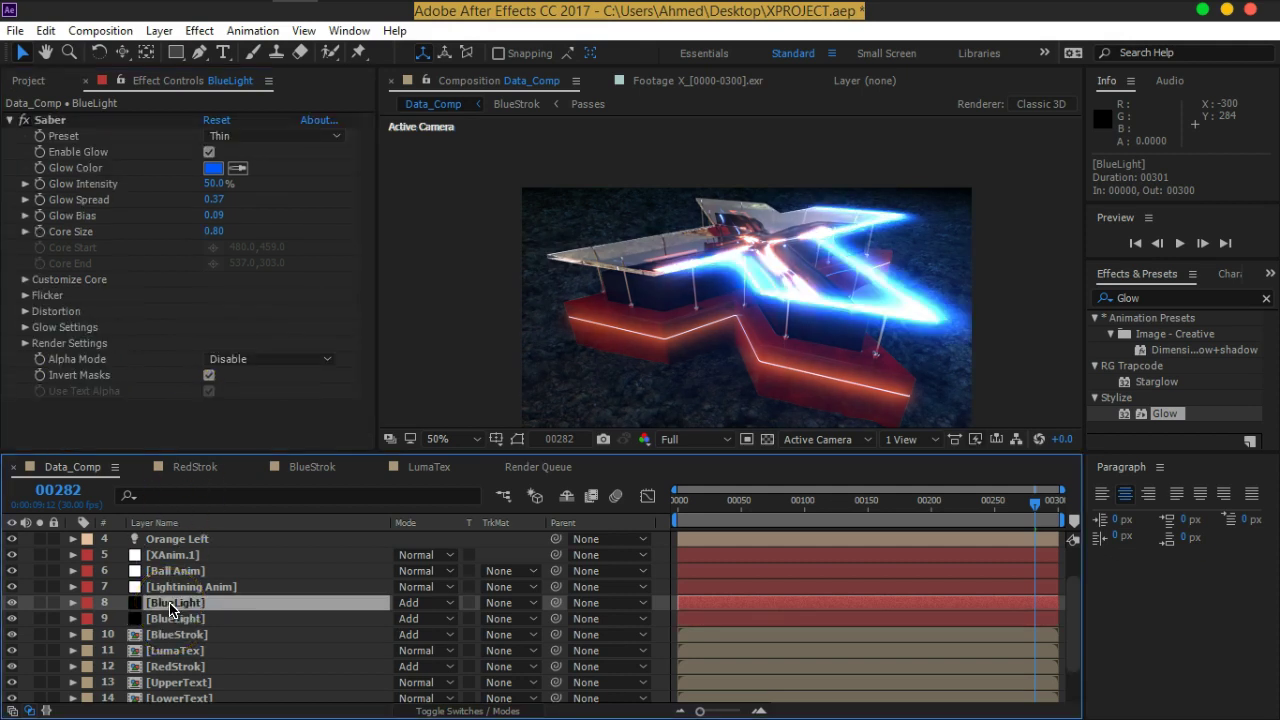
{"action": "key", "text": "Return"}
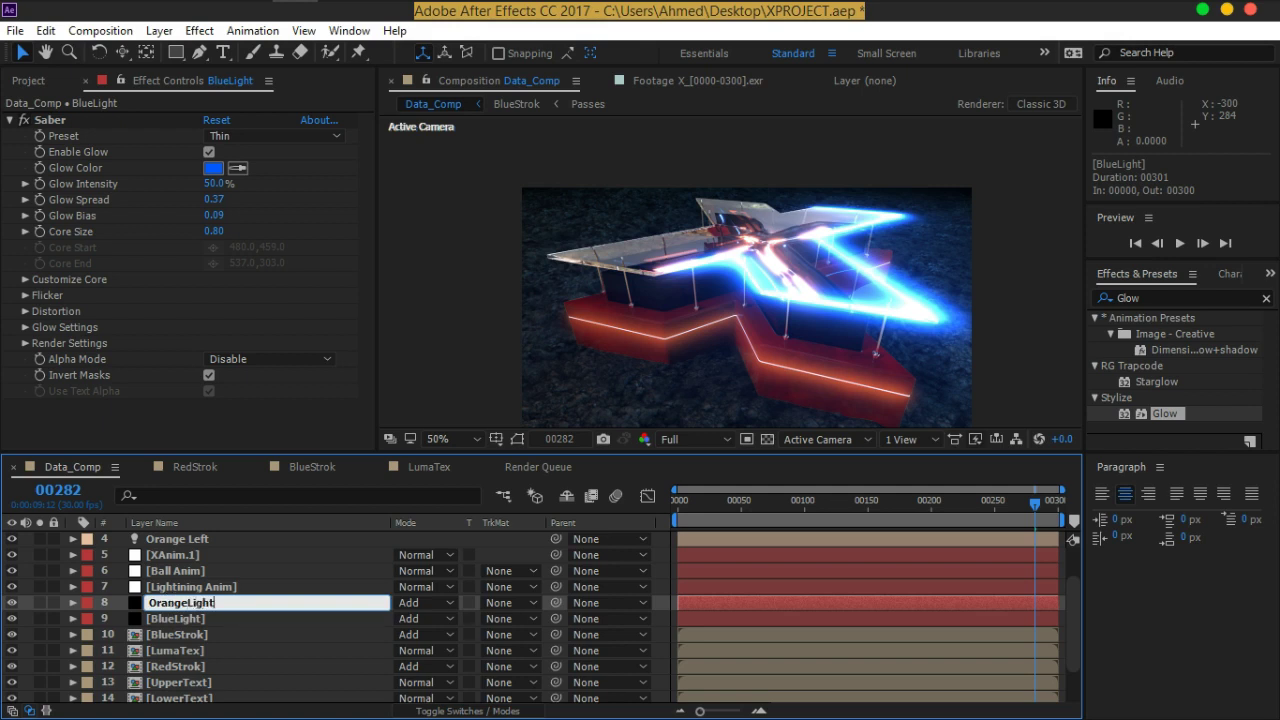
{"action": "key", "text": "Return"}
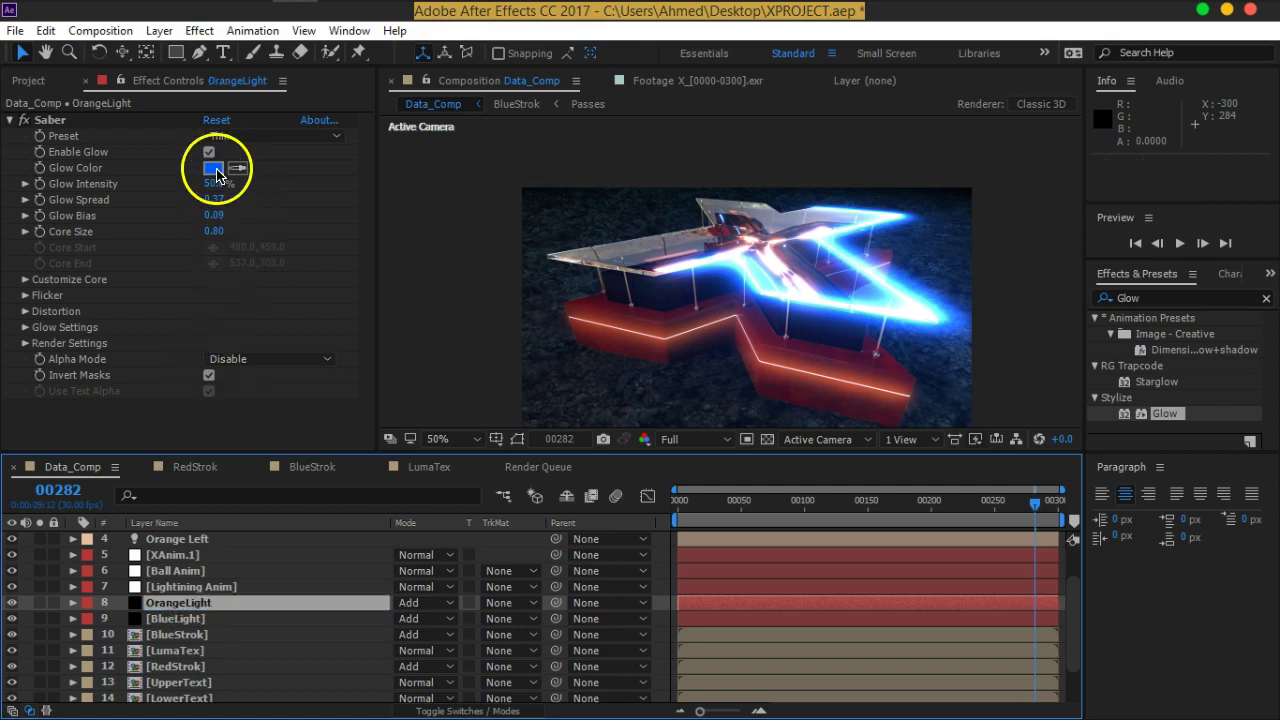
{"action": "left_click", "coordinate": [214, 169]}
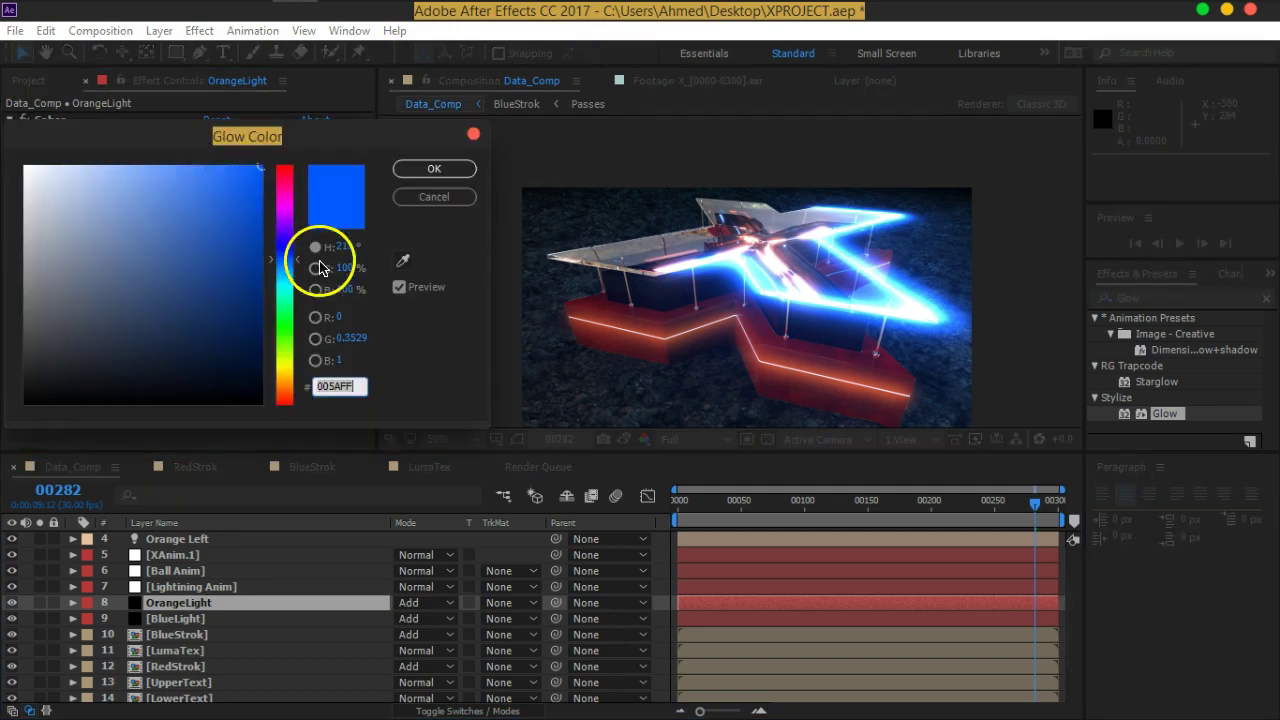
{"action": "left_click", "coordinate": [284, 394]}
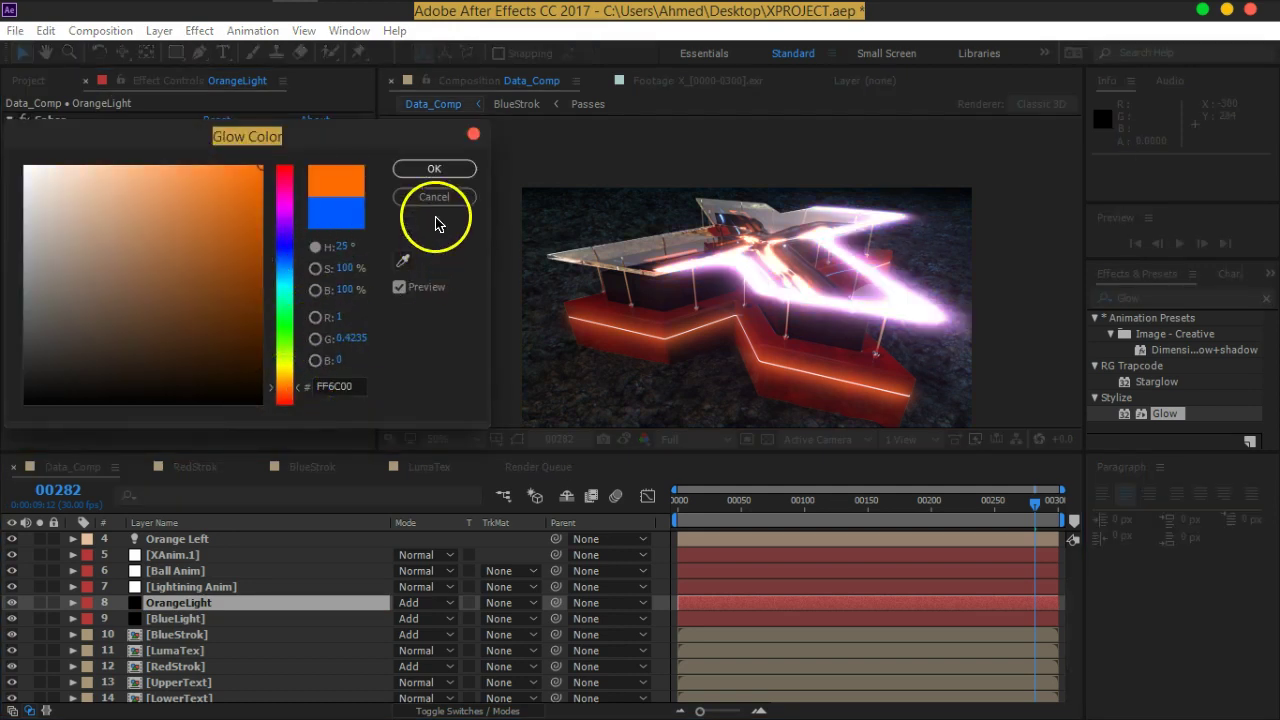
{"action": "left_click", "coordinate": [434, 169]}
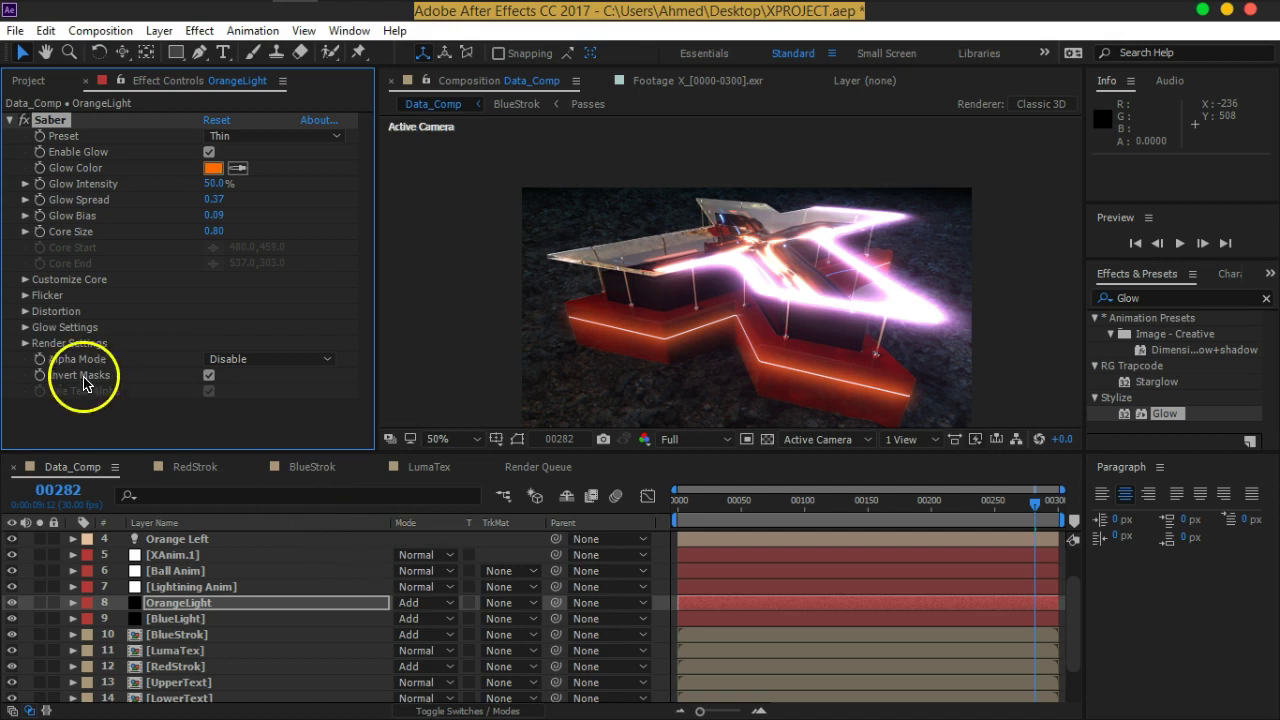
{"action": "left_click", "coordinate": [26, 328]}
Set OrangeLight's Saber Customize Core Start Offset to 0% and End Offset to 50%
{"action": "left_click", "coordinate": [26, 266]}
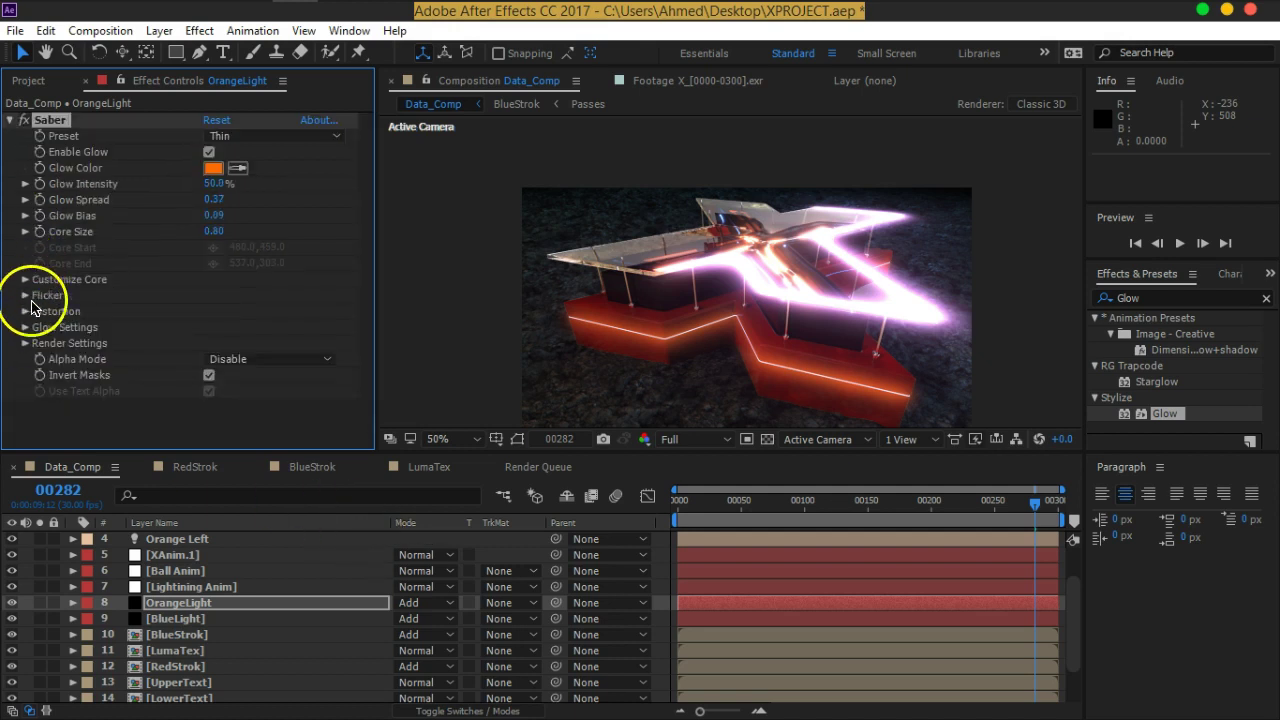
{"action": "left_click", "coordinate": [25, 280]}
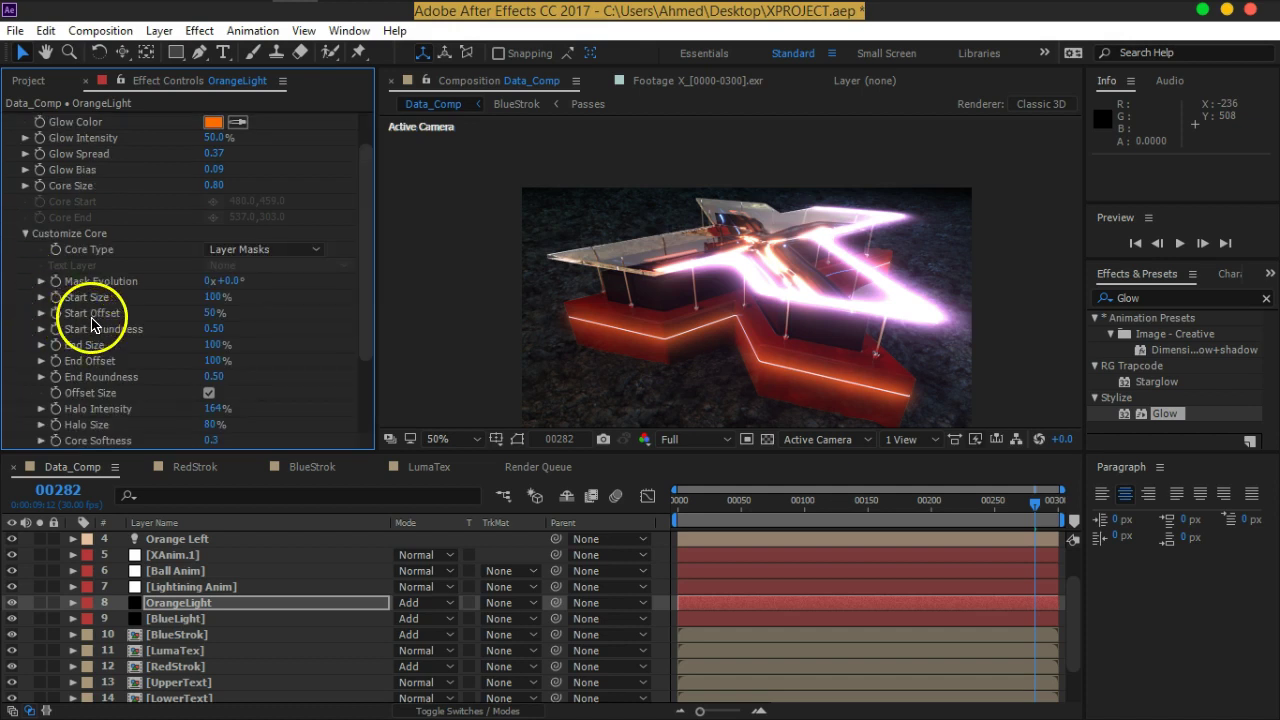
{"action": "mouse_move", "coordinate": [212, 313]}
{"action": "left_mouse_down"}
{"action": "mouse_move", "coordinate": [292, 312]}
{"action": "mouse_move", "coordinate": [140, 320]}
{"action": "left_mouse_up"}
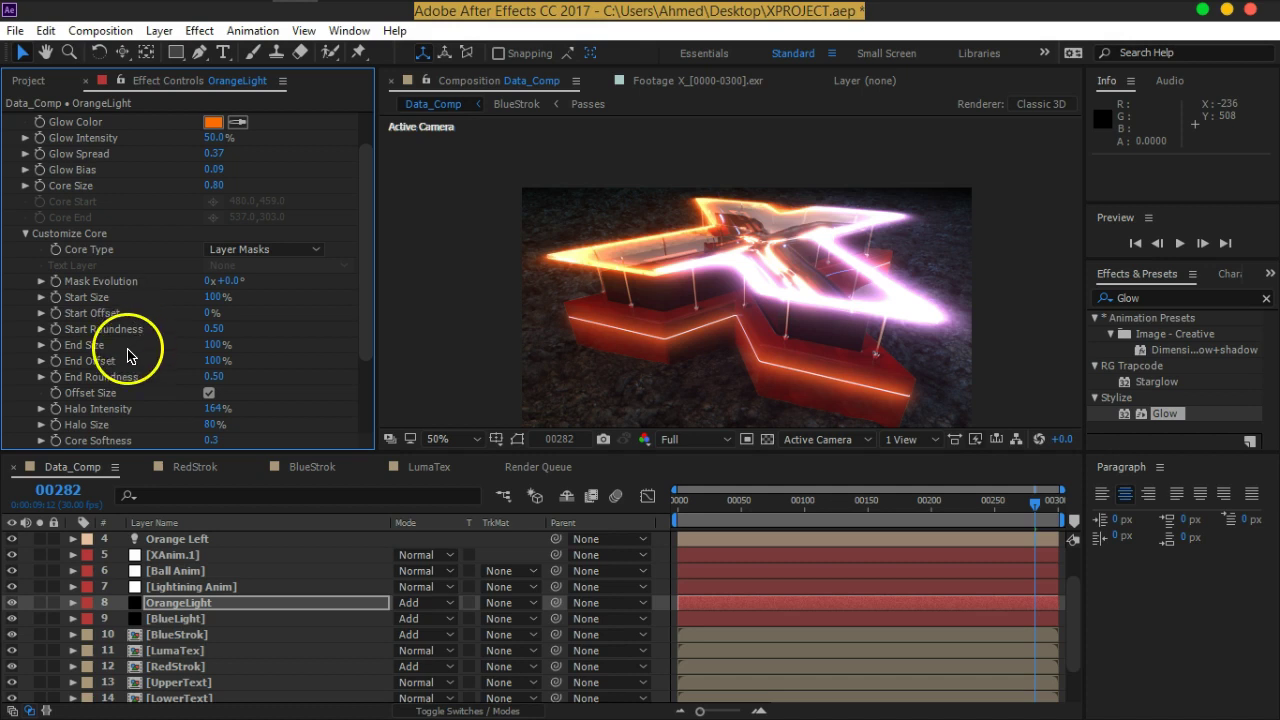
{"action": "mouse_move", "coordinate": [212, 361]}
{"action": "left_mouse_down"}
{"action": "mouse_move", "coordinate": [165, 367]}
{"action": "mouse_move", "coordinate": [176, 367]}
{"action": "left_mouse_up"}
{"action": "left_click", "coordinate": [214, 361]}
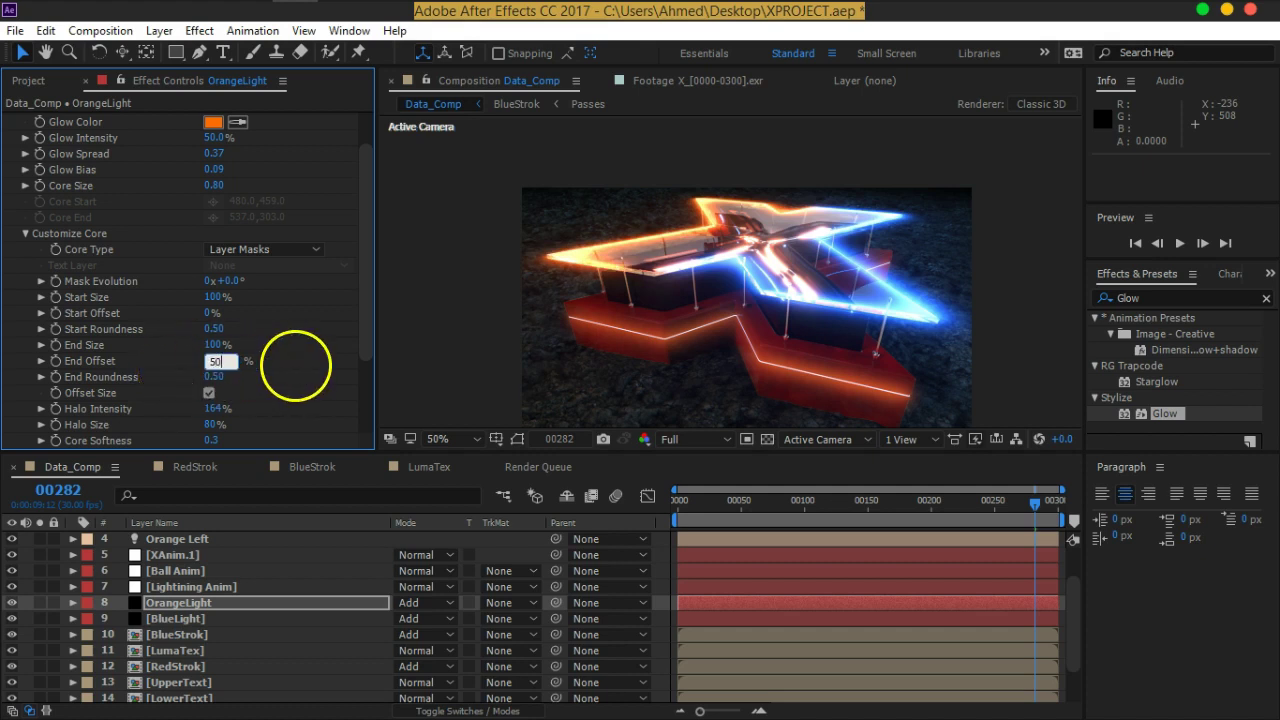
{"action": "key", "text": "Return"}
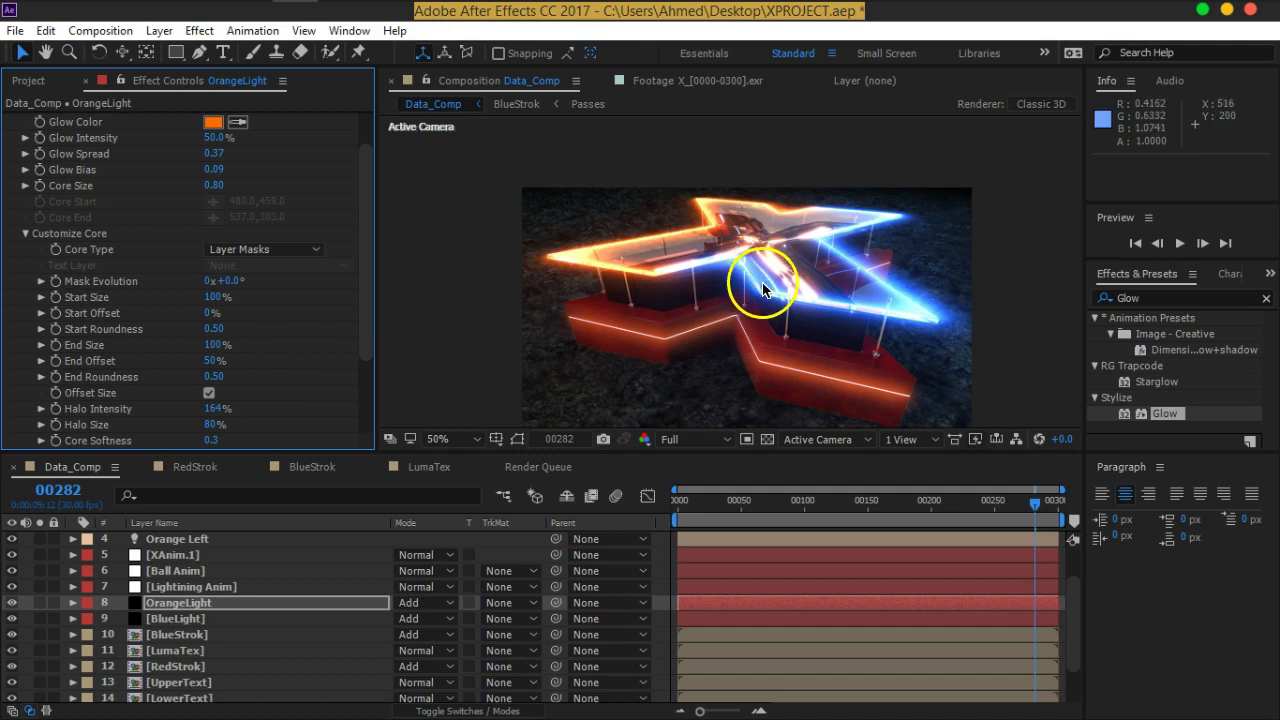
{"action": "left_click_drag", "start_coordinate": [362, 243], "coordinate": [364, 320]}
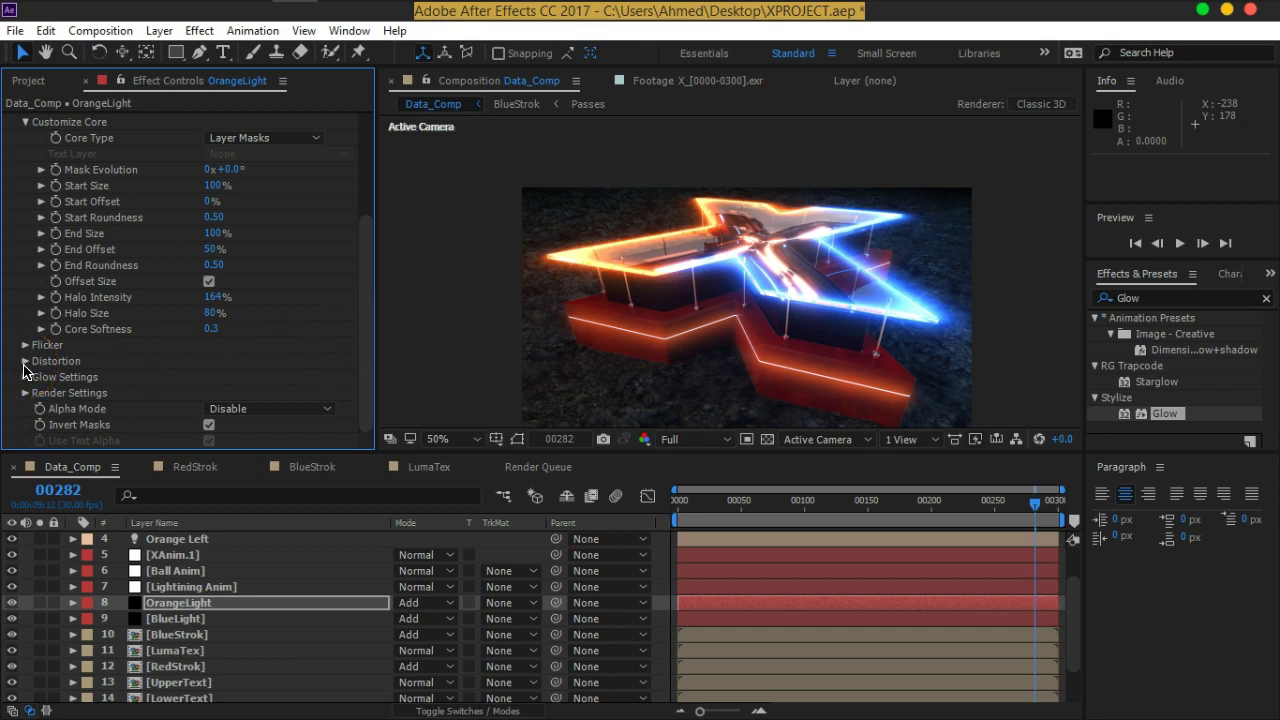
Duplicate OrangeLight's Saber effect to create Saber 2
{"action": "left_click", "coordinate": [245, 408]}
{"action": "left_click", "coordinate": [284, 356]}
{"action": "scroll", "coordinate": [290, 365], "scroll_direction": "up", "scroll_amount": 2}
{"action": "scroll", "coordinate": [300, 380], "scroll_direction": "up", "scroll_amount": 2}
{"action": "scroll", "coordinate": [298, 388], "scroll_direction": "down", "scroll_amount": 4}
{"action": "scroll", "coordinate": [297, 394], "scroll_direction": "up", "scroll_amount": 3}
{"action": "scroll", "coordinate": [297, 394], "scroll_direction": "down", "scroll_amount": 3}
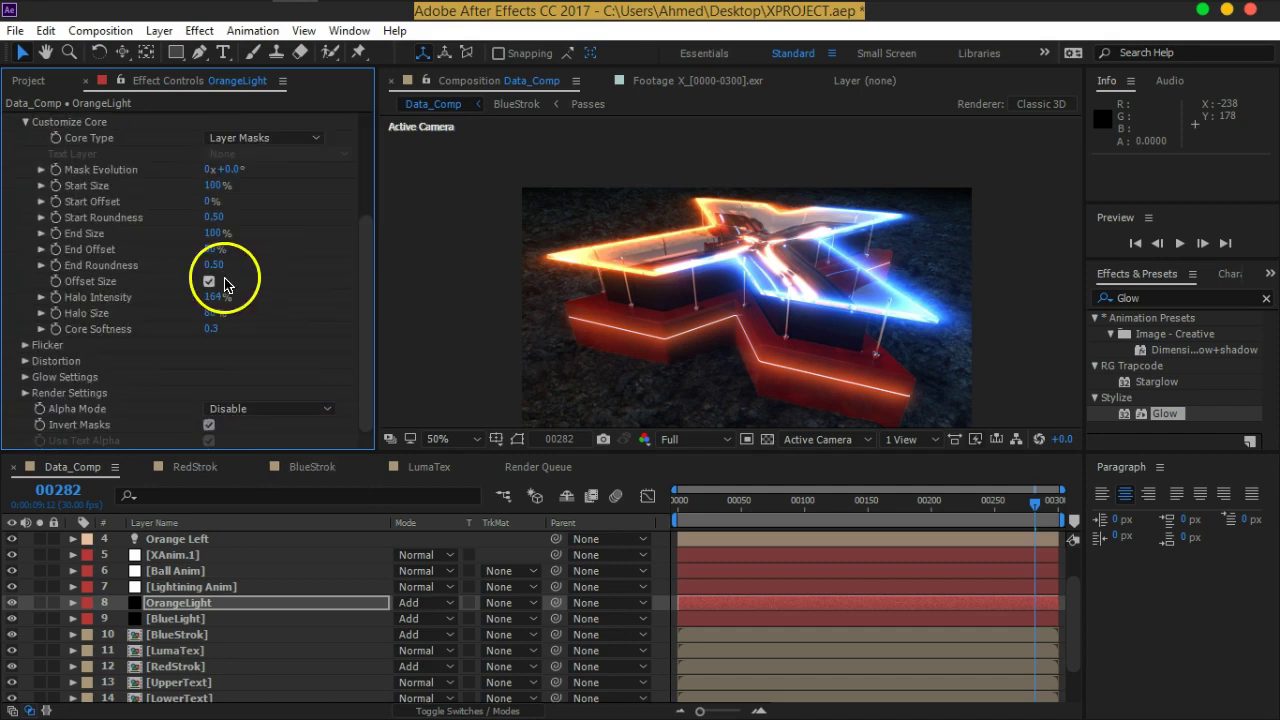
{"action": "scroll", "coordinate": [170, 220], "scroll_direction": "up", "scroll_amount": 4}
{"action": "key", "text": "ctrl+d"}
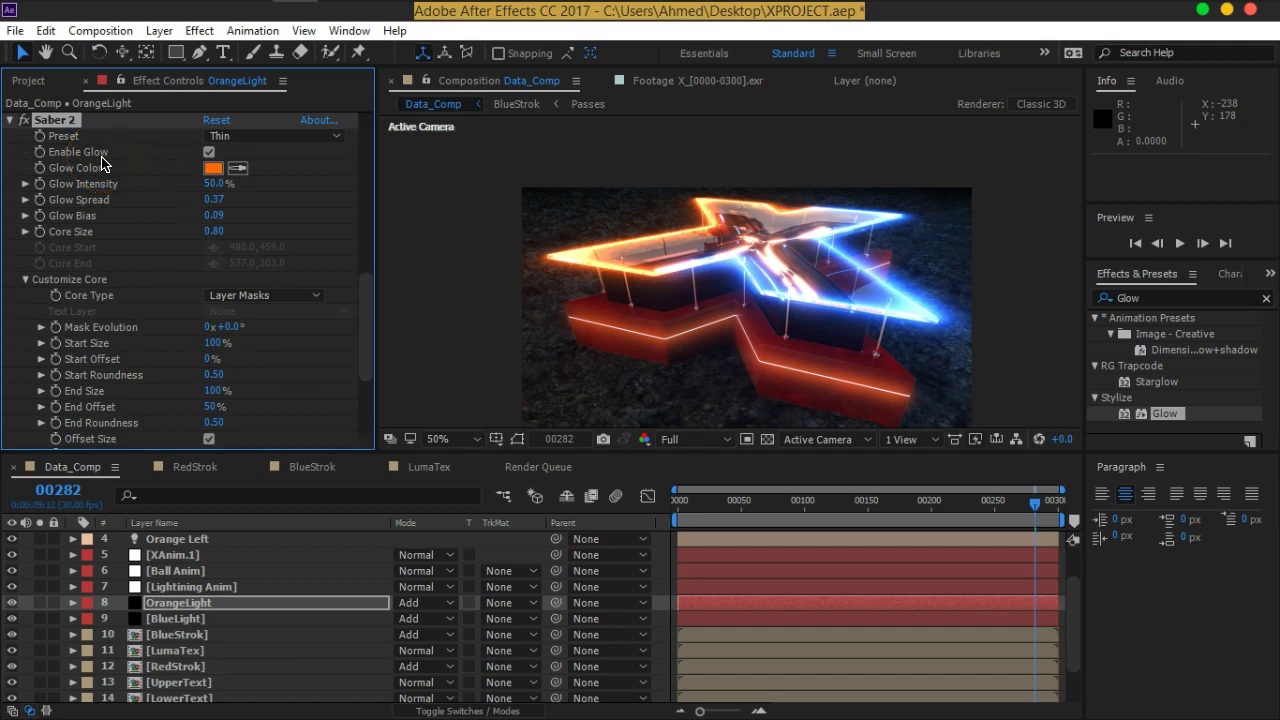
Set the first Saber's Render Settings Composite Settings to Add
{"action": "scroll", "coordinate": [130, 180], "scroll_direction": "up", "scroll_amount": 2}
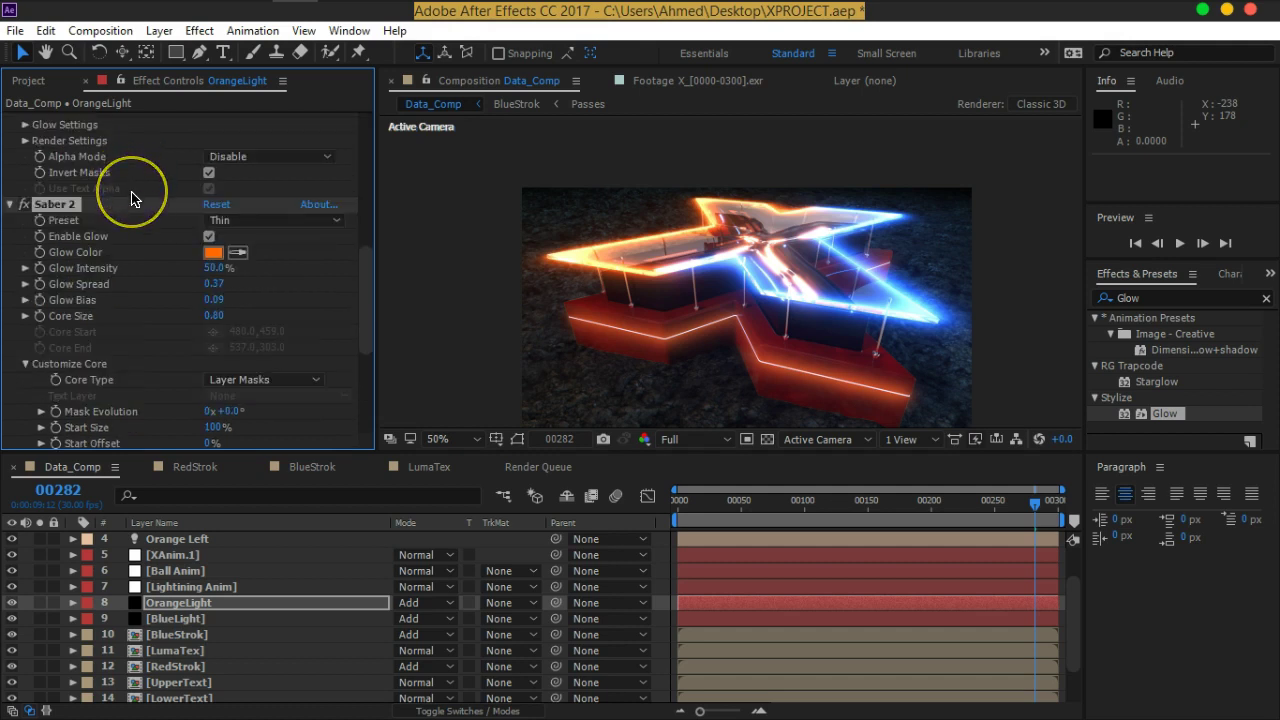
{"action": "scroll", "coordinate": [131, 199], "scroll_direction": "up", "scroll_amount": 2}
{"action": "scroll", "coordinate": [131, 199], "scroll_direction": "up", "scroll_amount": 1}
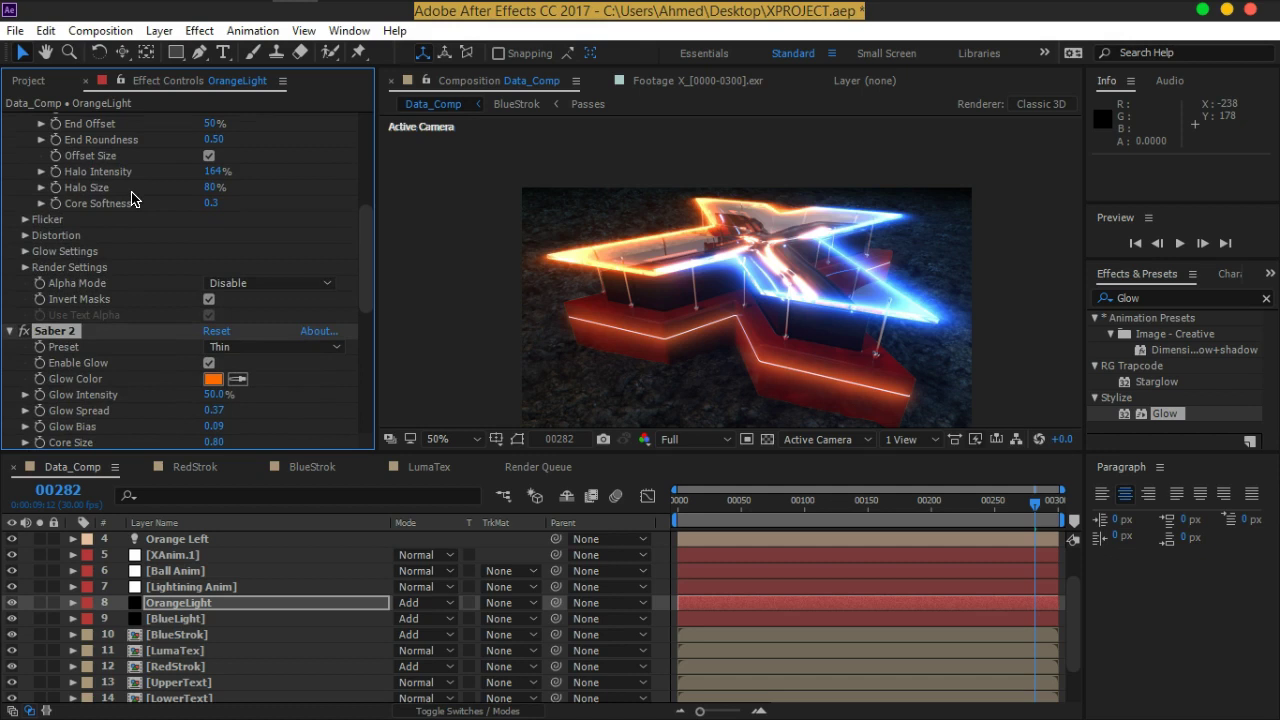
{"action": "left_click", "coordinate": [26, 268]}
{"action": "scroll", "coordinate": [18, 279], "scroll_direction": "down", "scroll_amount": 2}
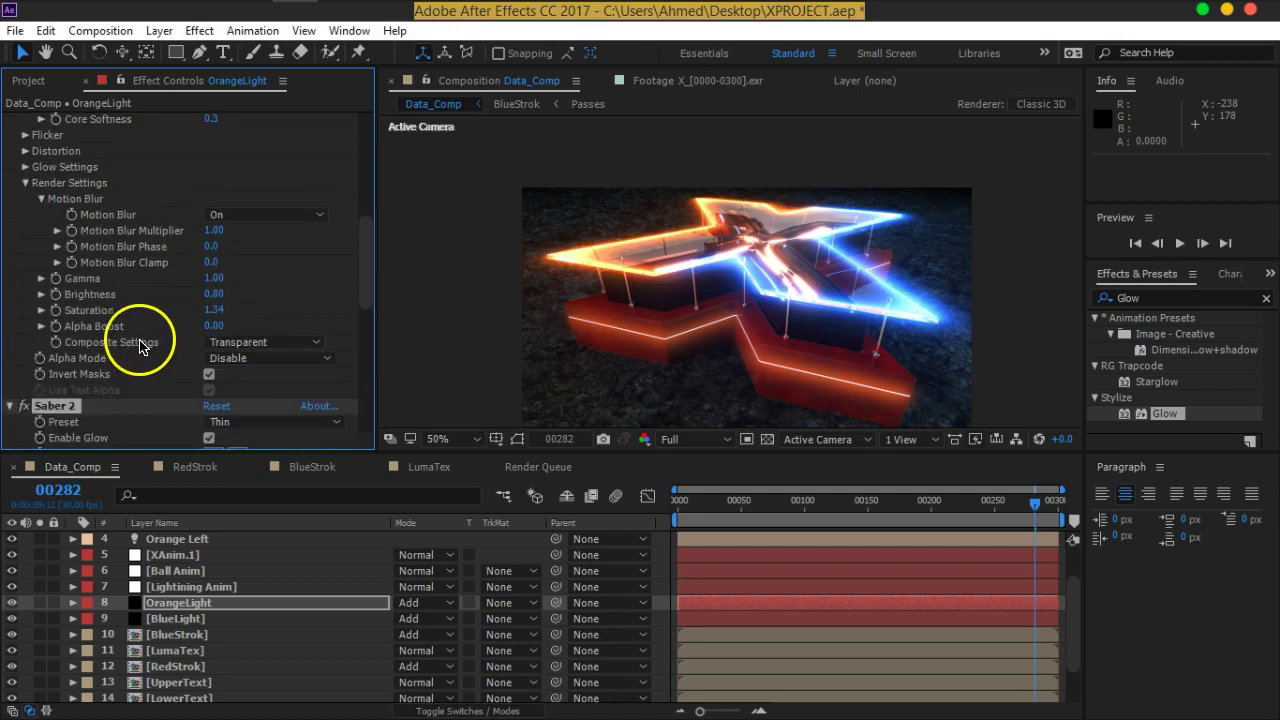
{"action": "left_click", "coordinate": [295, 342]}
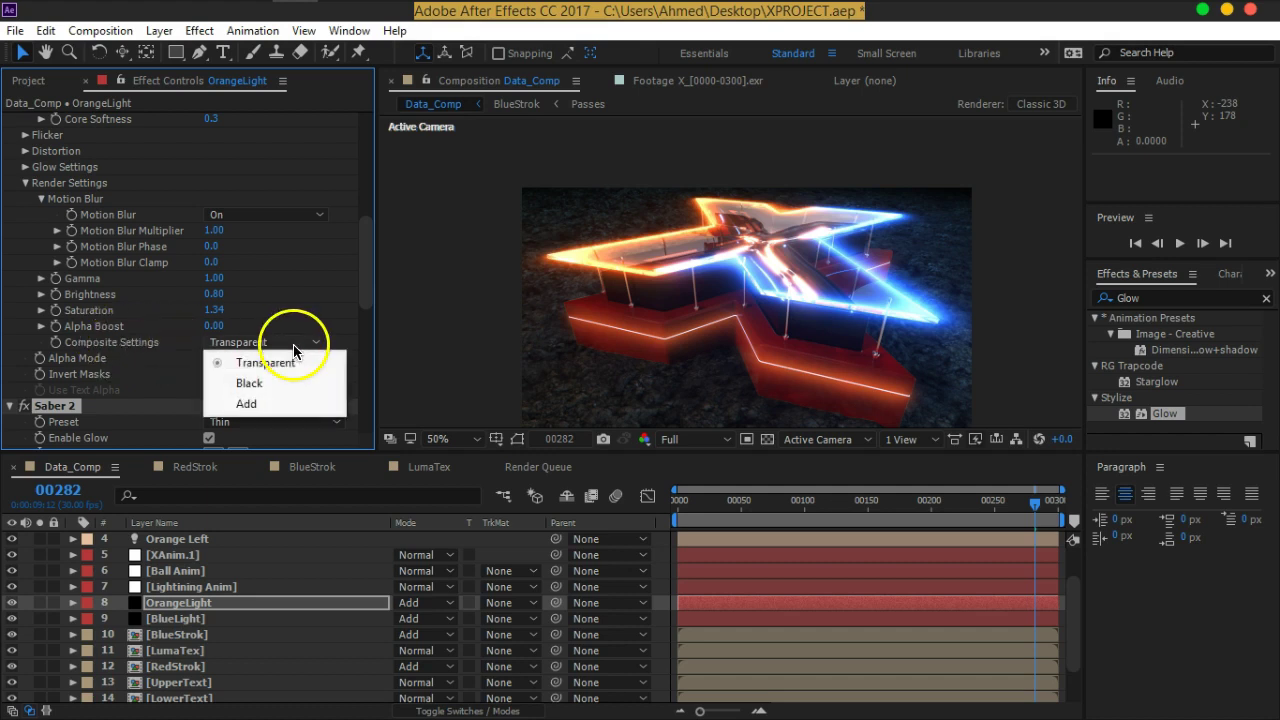
{"action": "left_click", "coordinate": [285, 402]}
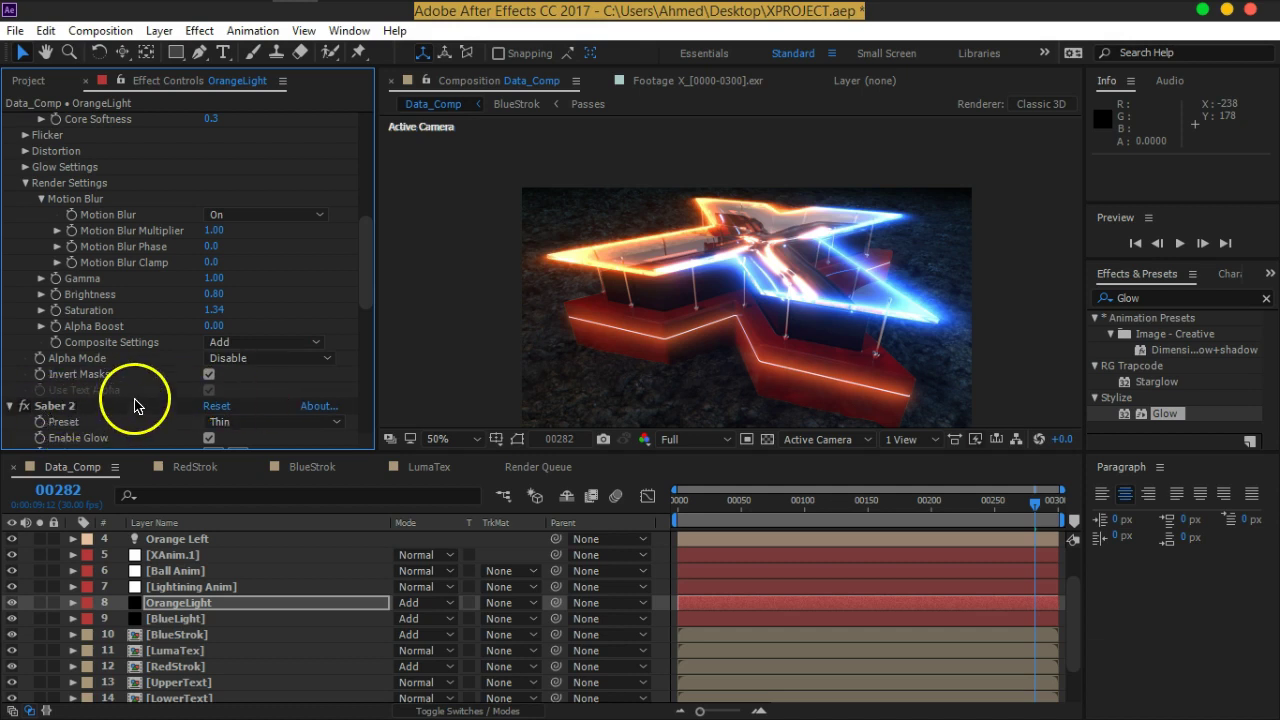
{"action": "scroll", "coordinate": [134, 400], "scroll_direction": "down", "scroll_amount": 4}
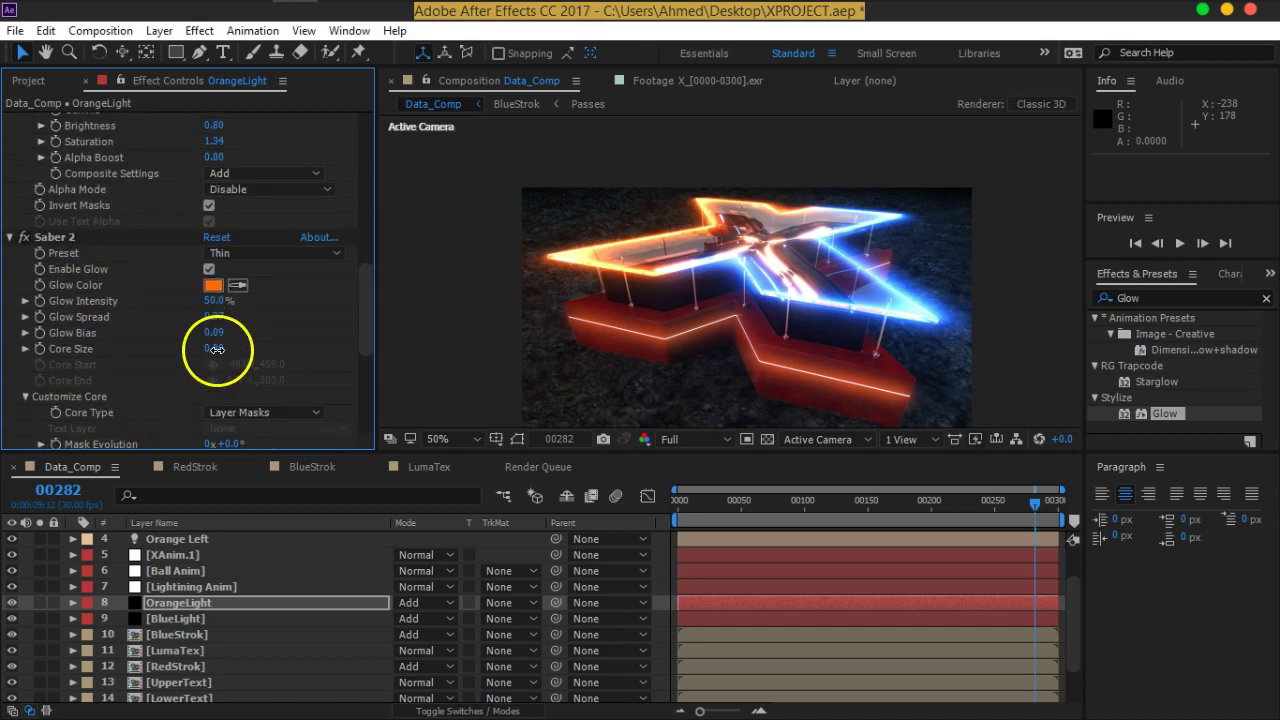
Set the first Saber's Core Size to 0.70 after trying 3.00 and saving the project
{"action": "left_click_drag", "start_coordinate": [213, 348], "coordinate": [245, 354]}
{"action": "key", "text": "ctrl+s"}
{"action": "key", "text": "ctrl+z"}
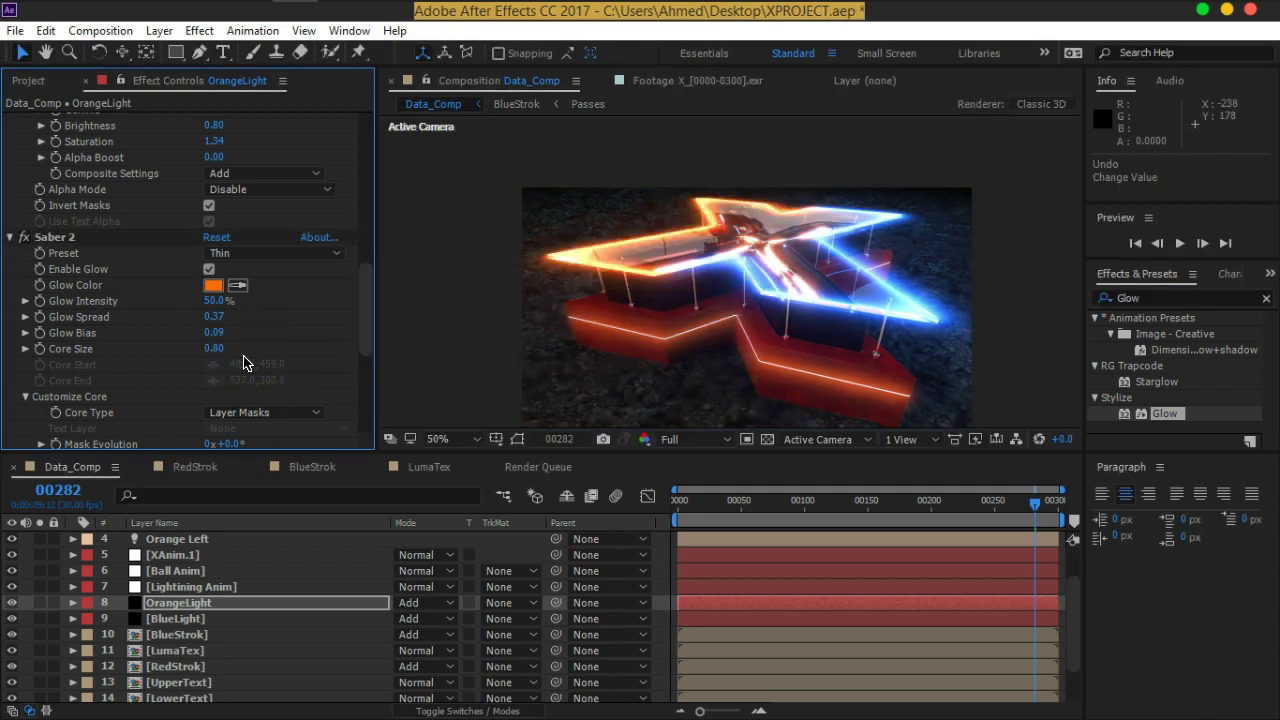
{"action": "left_click", "coordinate": [250, 350]}
{"action": "scroll", "coordinate": [257, 330], "scroll_direction": "up", "scroll_amount": 2}
{"action": "scroll", "coordinate": [262, 332], "scroll_direction": "up", "scroll_amount": 2}
{"action": "scroll", "coordinate": [260, 334], "scroll_direction": "up", "scroll_amount": 2}
{"action": "scroll", "coordinate": [260, 335], "scroll_direction": "up", "scroll_amount": 2}
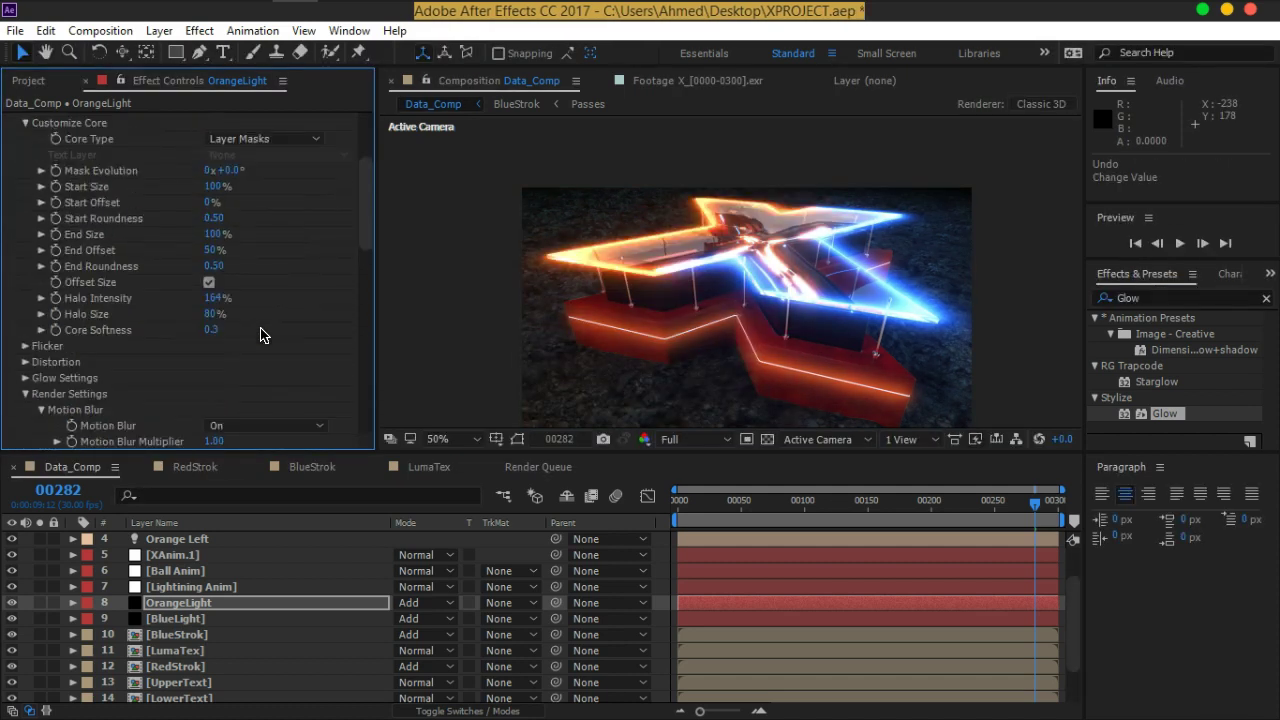
{"action": "scroll", "coordinate": [260, 335], "scroll_direction": "up", "scroll_amount": 4}
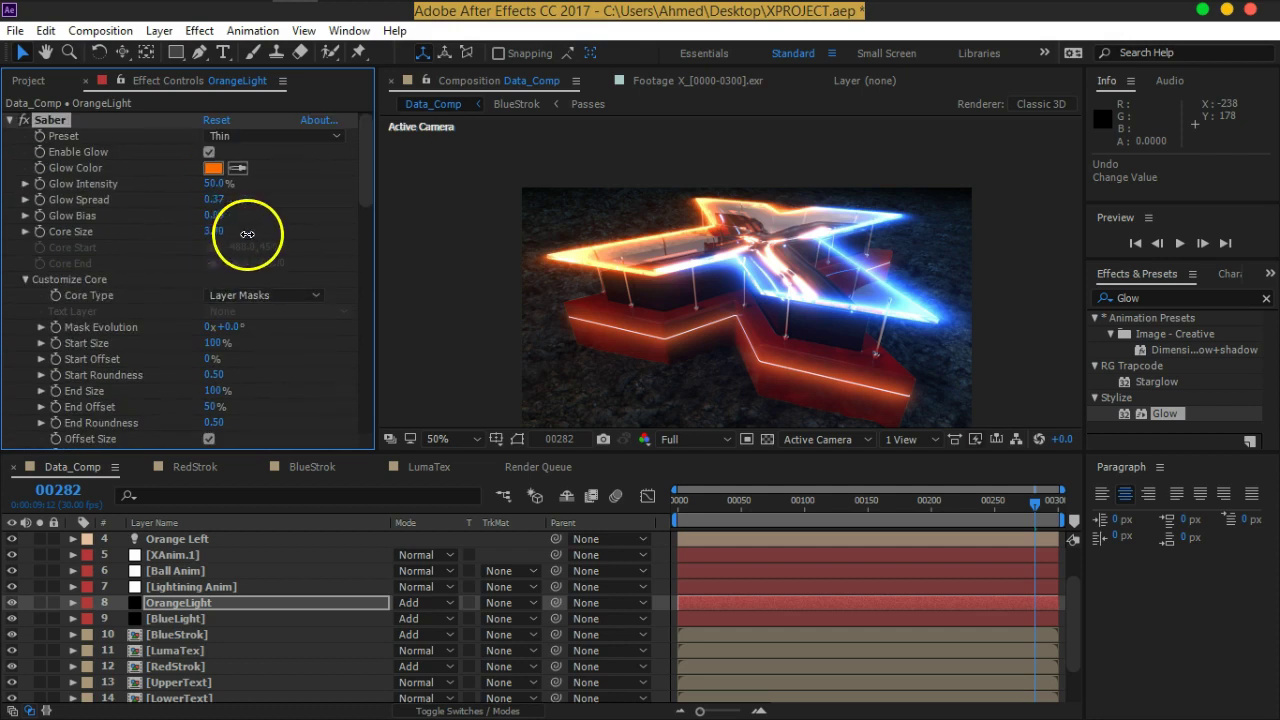
{"action": "left_click_drag", "start_coordinate": [216, 235], "coordinate": [267, 245]}
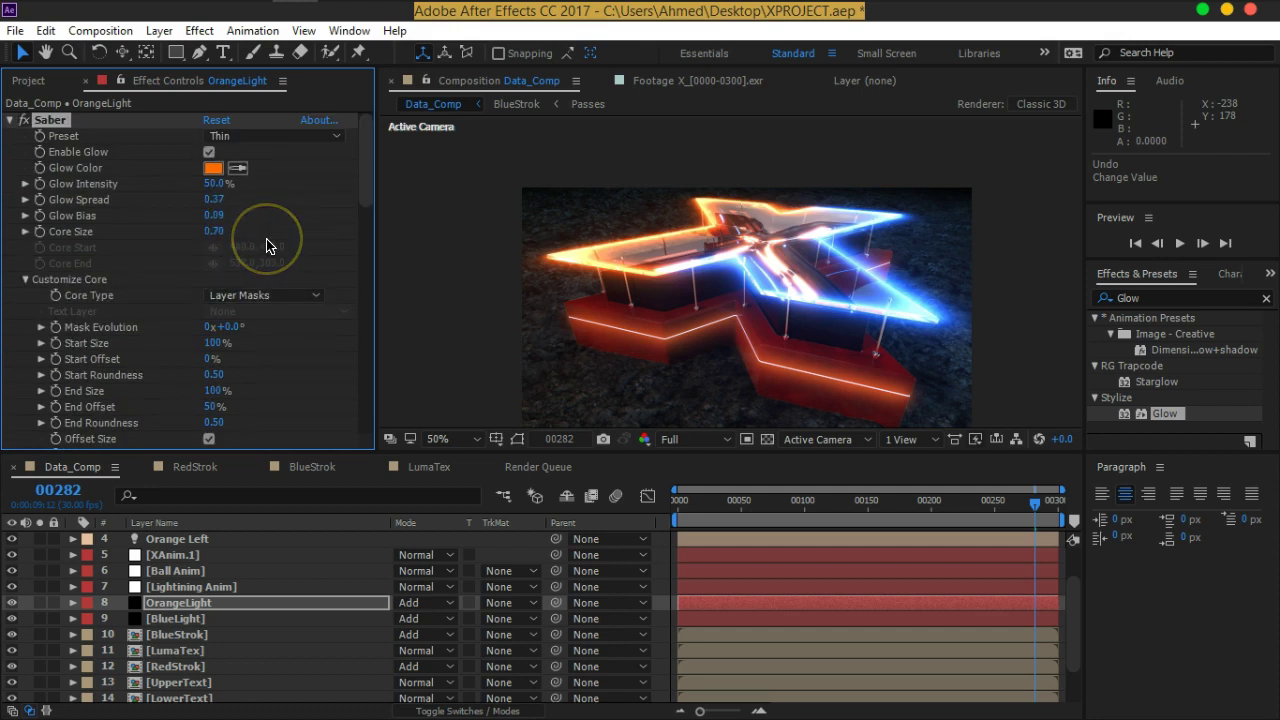
Set the Saber's Composite Settings to Transparent after briefly trying Black
{"action": "scroll", "coordinate": [267, 245], "scroll_direction": "down", "scroll_amount": 3}
{"action": "scroll", "coordinate": [267, 245], "scroll_direction": "up", "scroll_amount": 4}
{"action": "scroll", "coordinate": [267, 245], "scroll_direction": "down", "scroll_amount": 4}
{"action": "scroll", "coordinate": [267, 245], "scroll_direction": "down", "scroll_amount": 1}
{"action": "scroll", "coordinate": [271, 266], "scroll_direction": "up", "scroll_amount": 2}
{"action": "scroll", "coordinate": [300, 294], "scroll_direction": "up", "scroll_amount": 2}
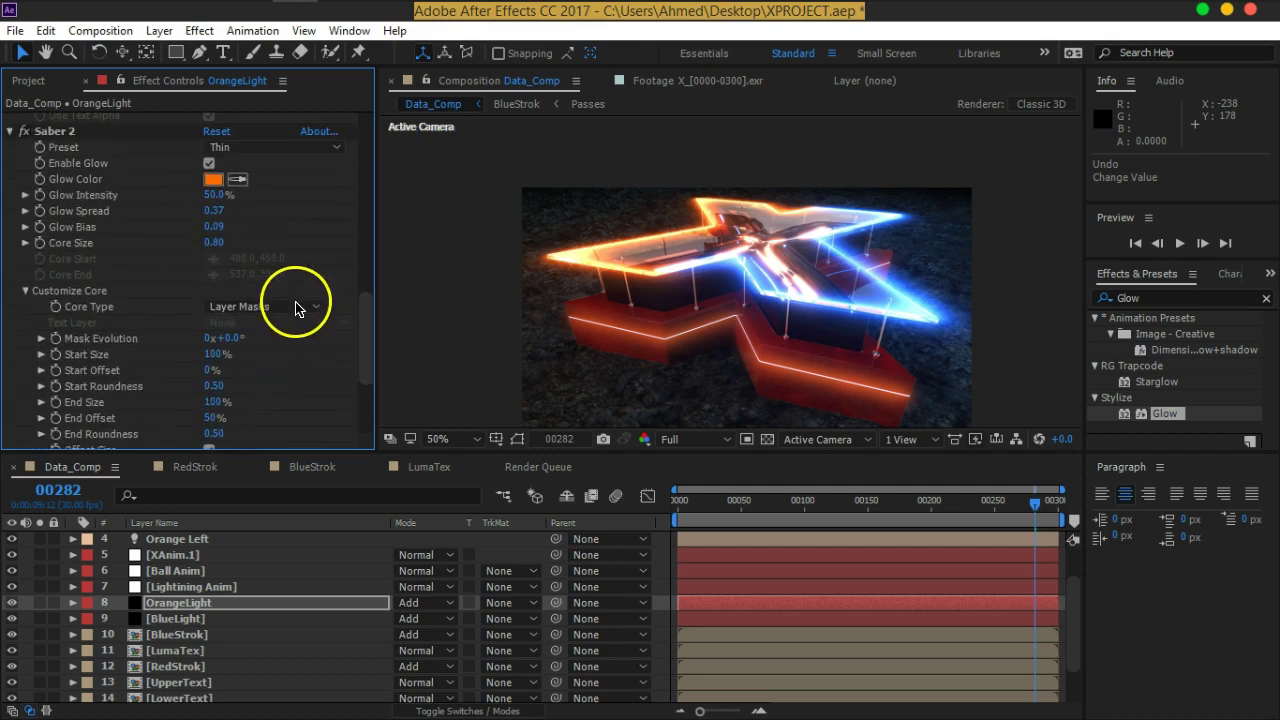
{"action": "scroll", "coordinate": [320, 280], "scroll_direction": "up", "scroll_amount": 2}
{"action": "scroll", "coordinate": [320, 280], "scroll_direction": "down", "scroll_amount": 2}
{"action": "scroll", "coordinate": [320, 280], "scroll_direction": "down", "scroll_amount": 3}
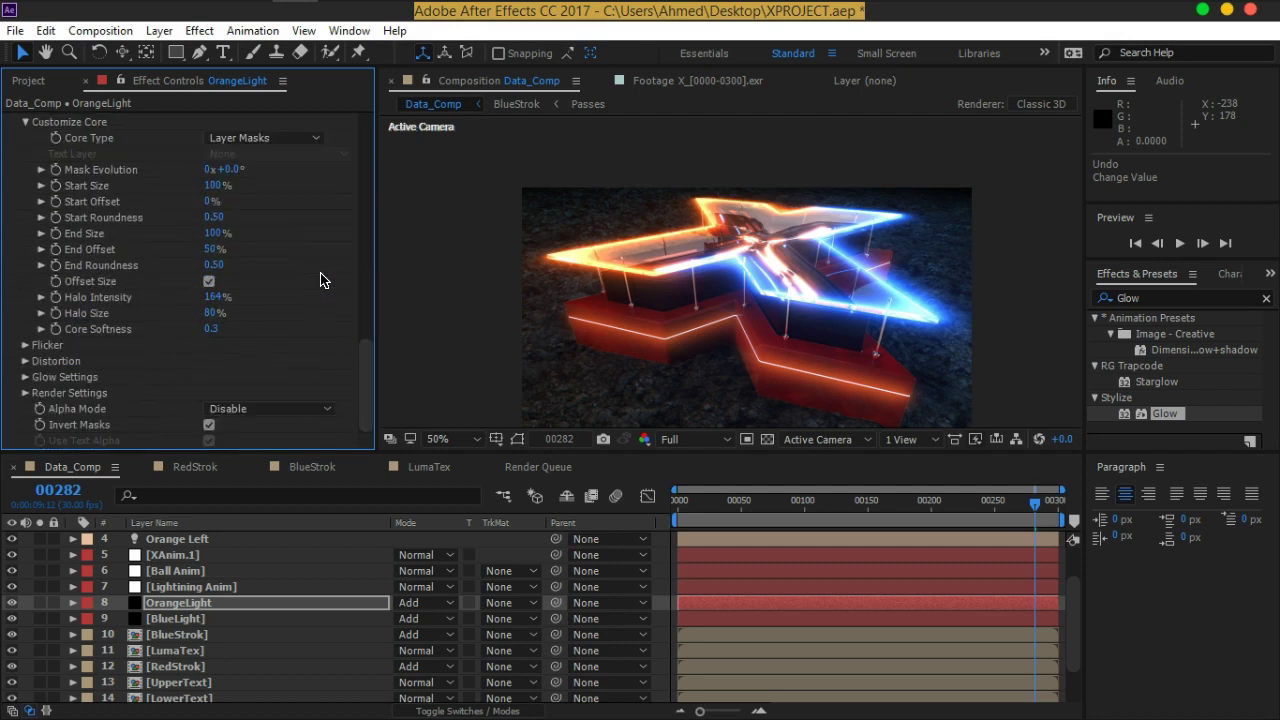
{"action": "scroll", "coordinate": [208, 360], "scroll_direction": "down", "scroll_amount": 5}
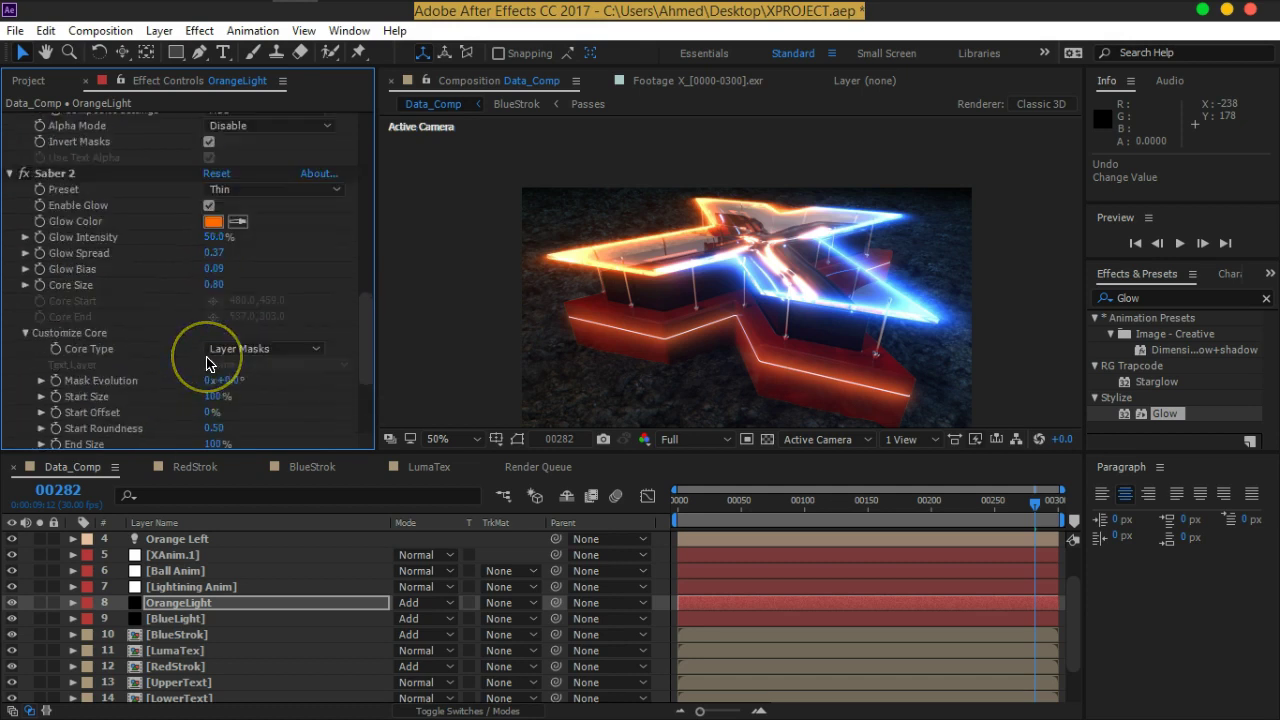
{"action": "scroll", "coordinate": [208, 362], "scroll_direction": "up", "scroll_amount": 2}
{"action": "scroll", "coordinate": [284, 240], "scroll_direction": "up", "scroll_amount": 3}
{"action": "scroll", "coordinate": [277, 284], "scroll_direction": "down", "scroll_amount": 2}
{"action": "left_click", "coordinate": [273, 279]}
{"action": "left_click", "coordinate": [273, 300]}
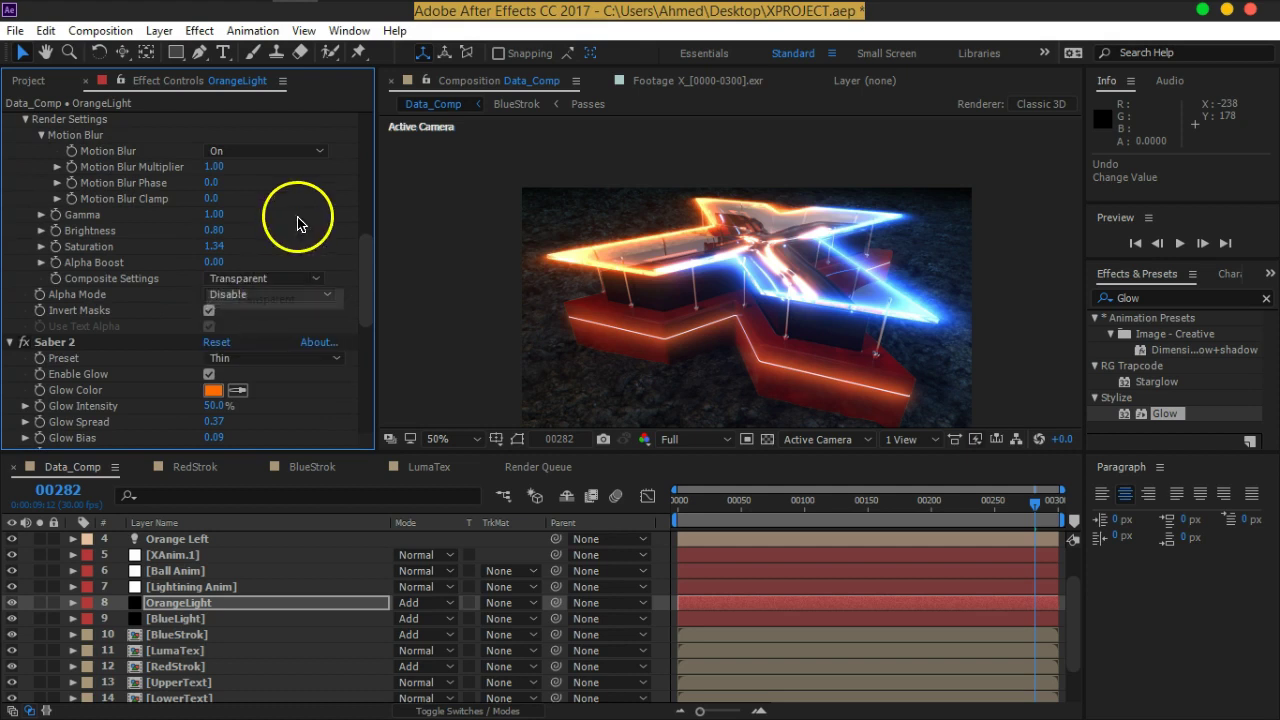
{"action": "left_click", "coordinate": [268, 278]}
{"action": "left_click", "coordinate": [273, 319]}
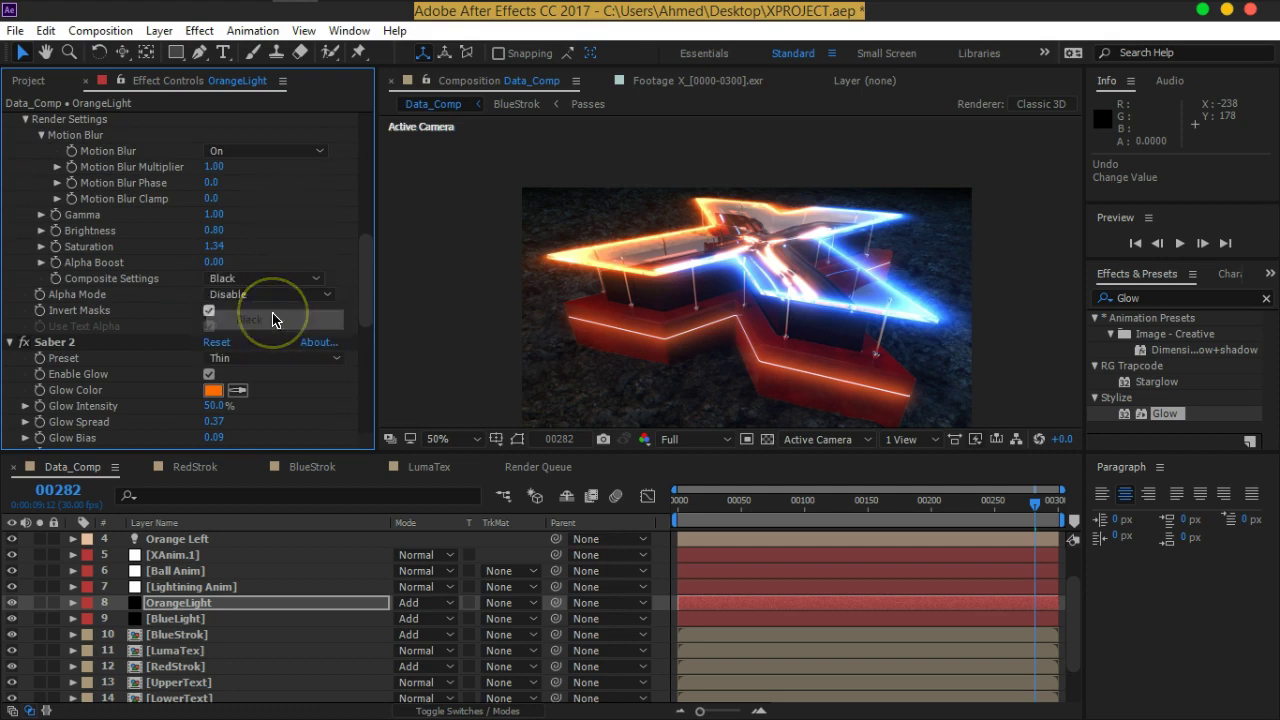
{"action": "left_click", "coordinate": [268, 278]}
{"action": "left_click", "coordinate": [266, 298]}
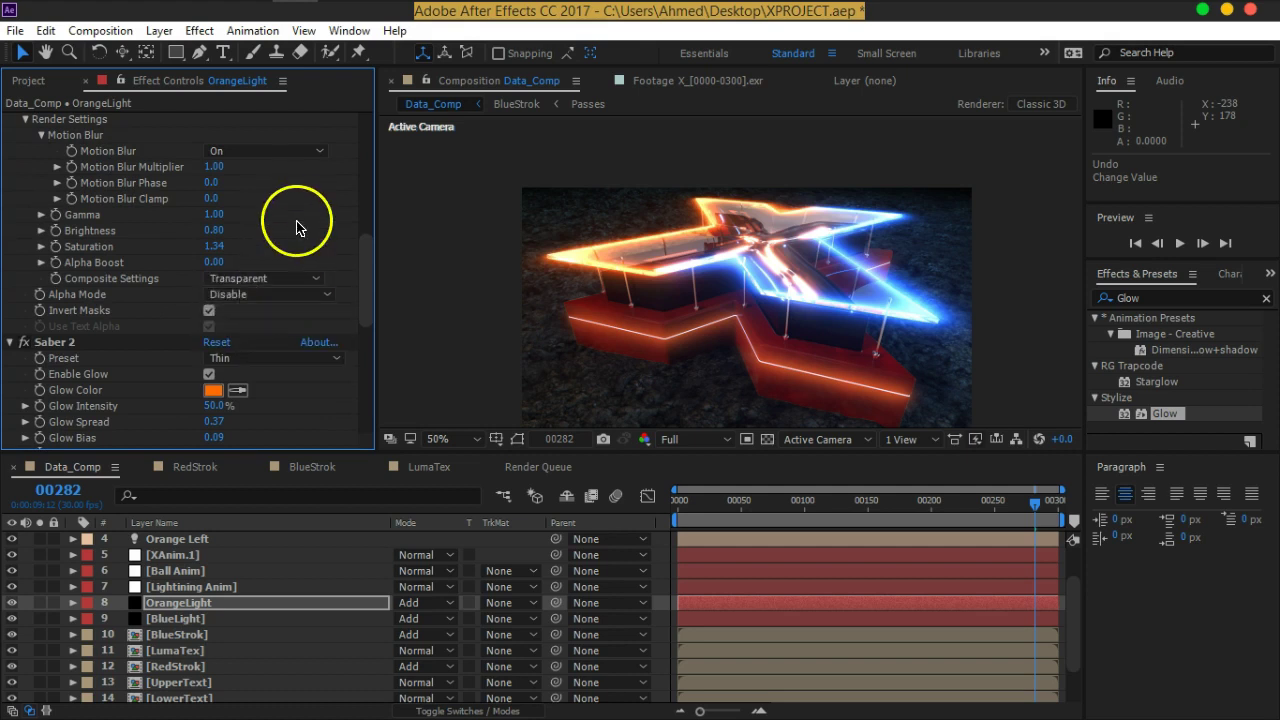
{"action": "left_click", "coordinate": [62, 342]}
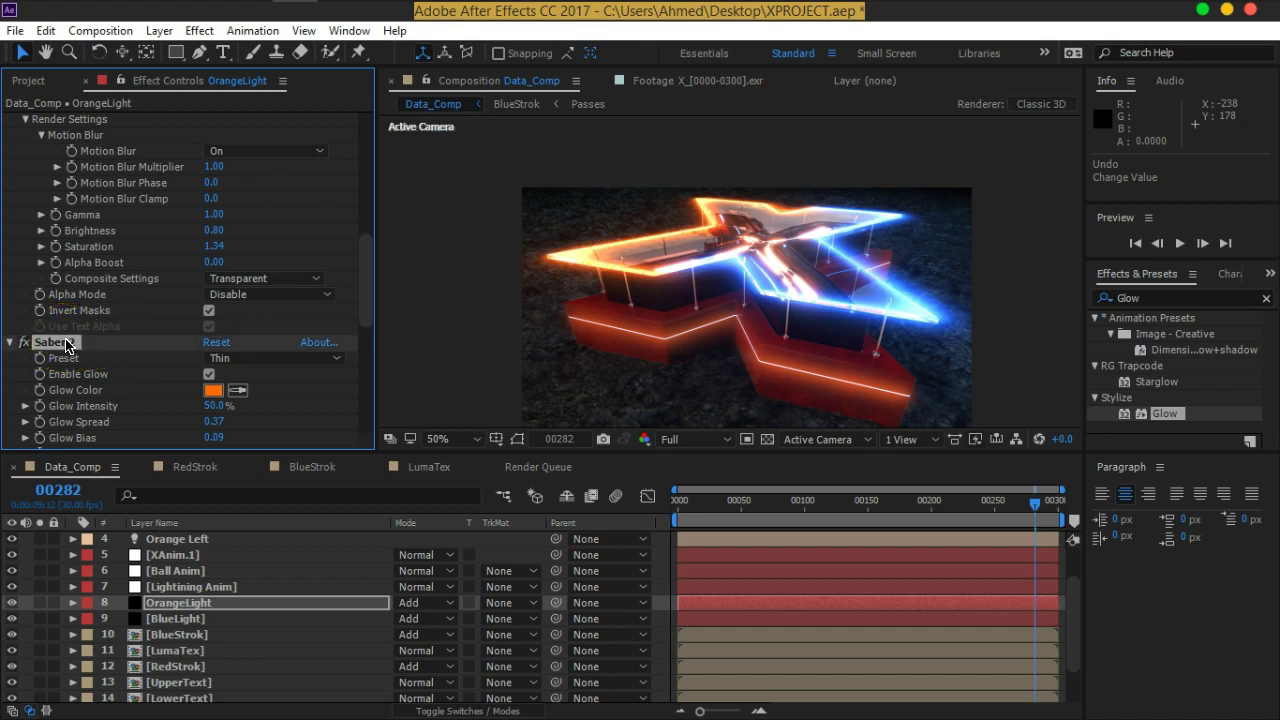
{"action": "scroll", "coordinate": [66, 345], "scroll_direction": "up", "scroll_amount": 3}
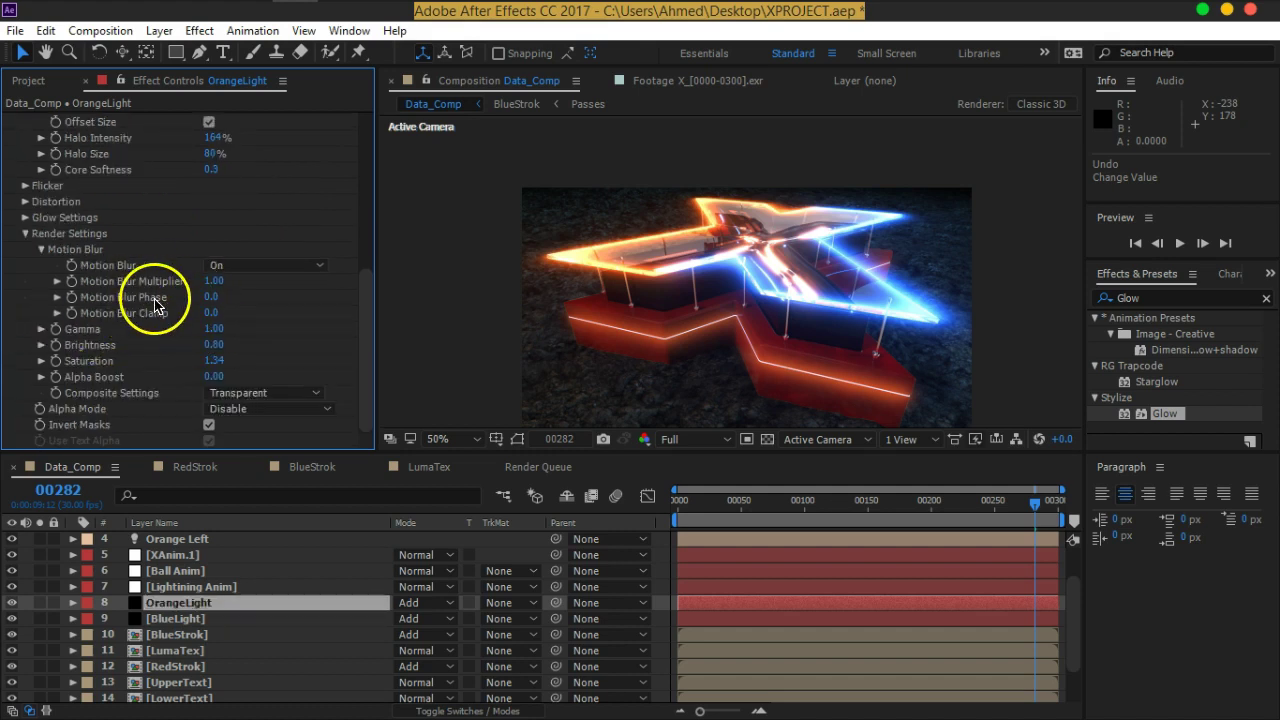
Experiment with Saber's Core Distortion amount and noise complexity, then set Wind Speed to 0.00
{"action": "left_click", "coordinate": [25, 202]}
{"action": "left_click", "coordinate": [41, 218]}
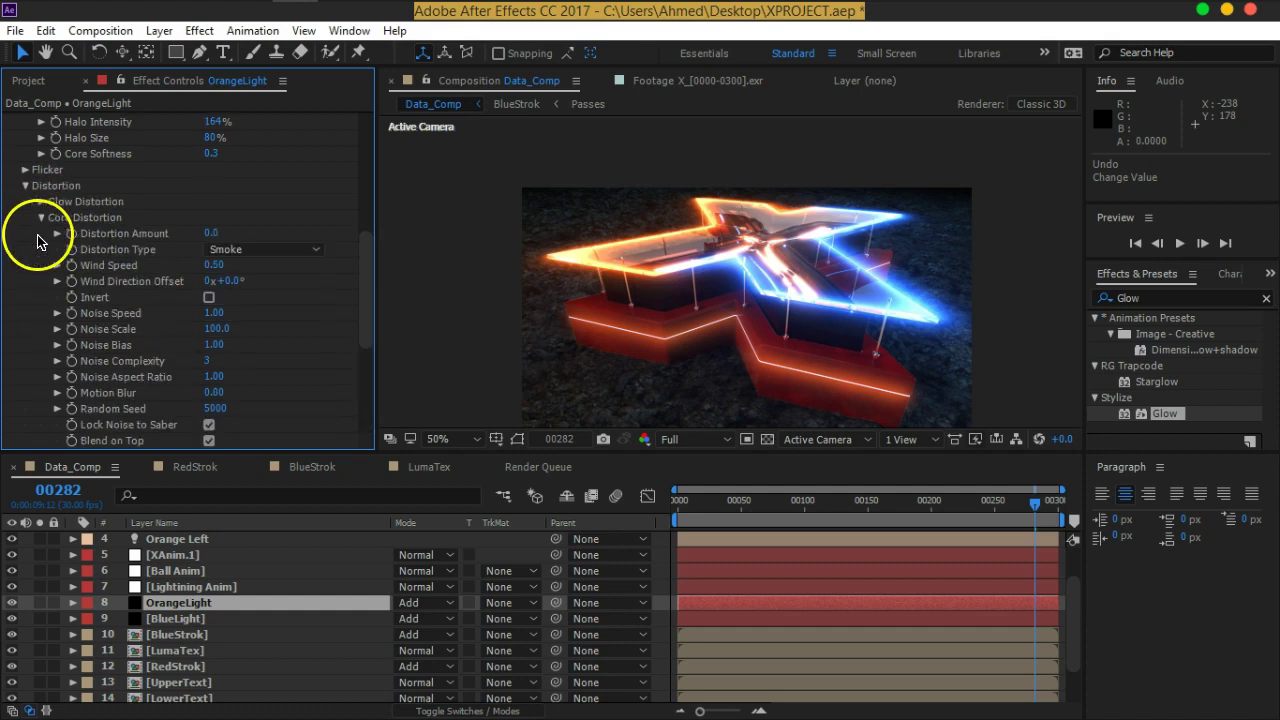
{"action": "left_click_drag", "start_coordinate": [210, 236], "coordinate": [218, 239]}
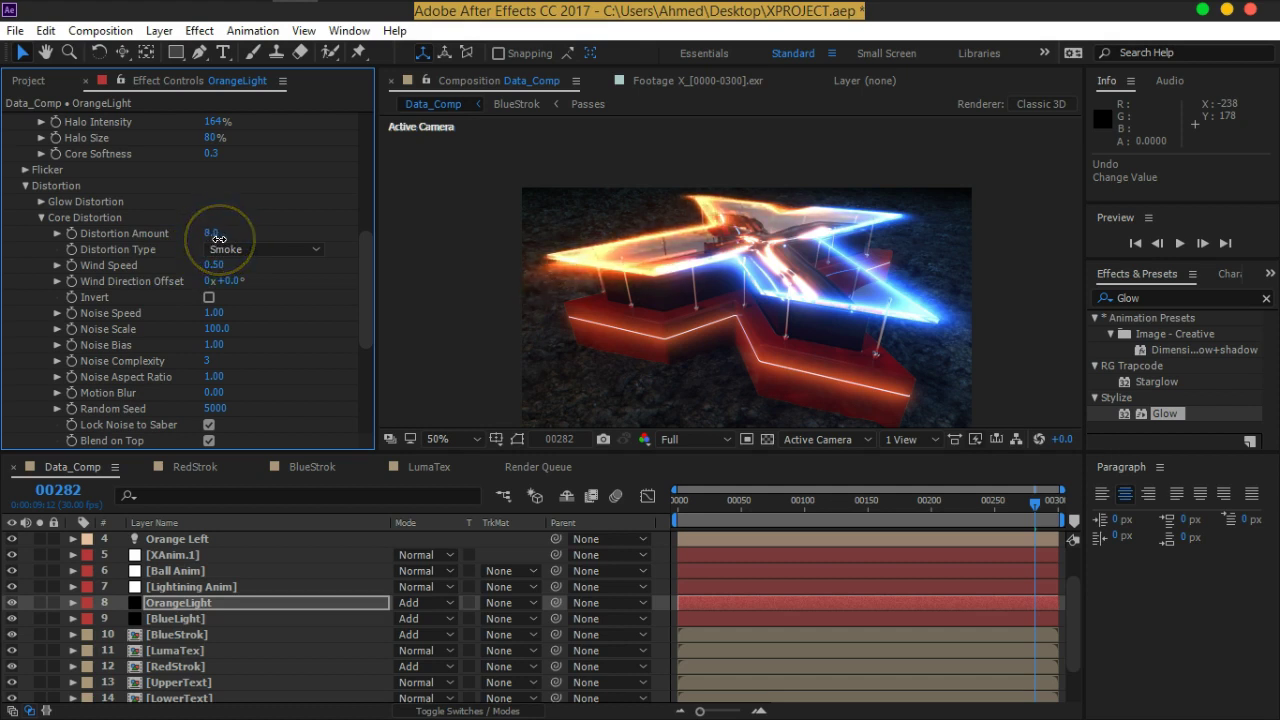
{"action": "left_click_drag", "start_coordinate": [208, 361], "coordinate": [558, 340]}
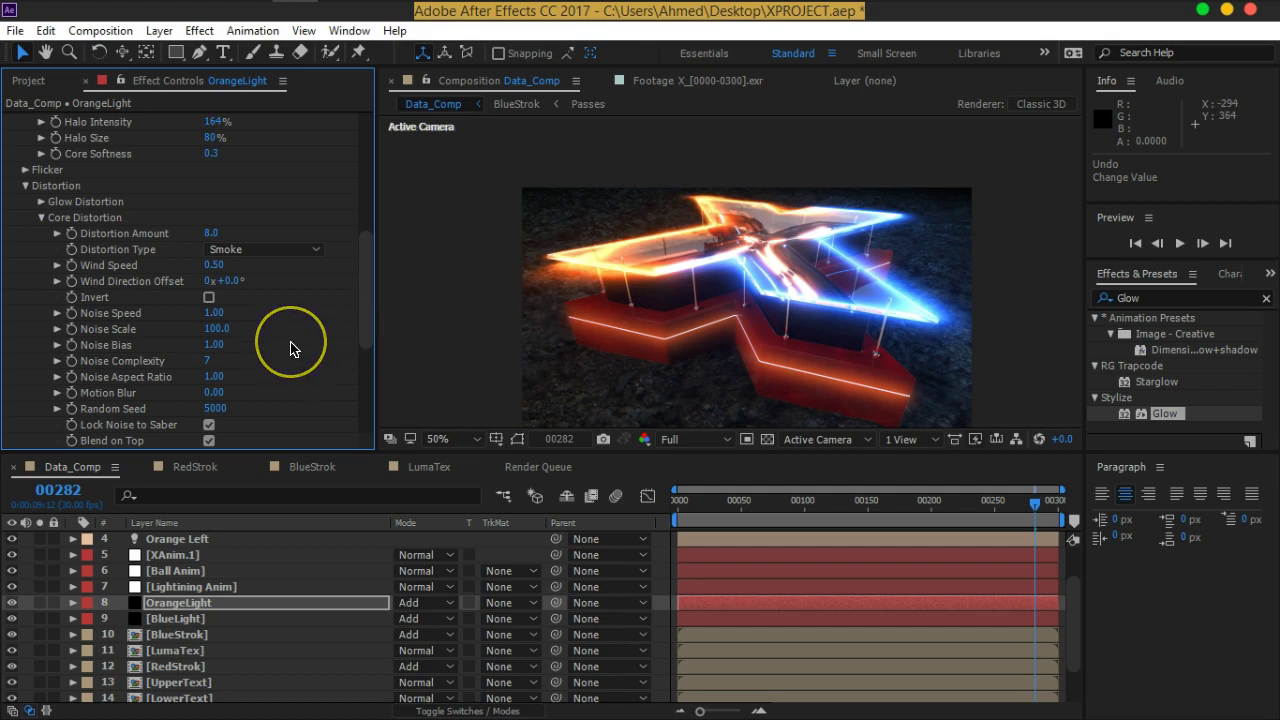
{"action": "mouse_move", "coordinate": [214, 265]}
{"action": "left_mouse_down"}
{"action": "mouse_move", "coordinate": [203, 266]}
{"action": "mouse_move", "coordinate": [222, 268]}
{"action": "left_mouse_up"}
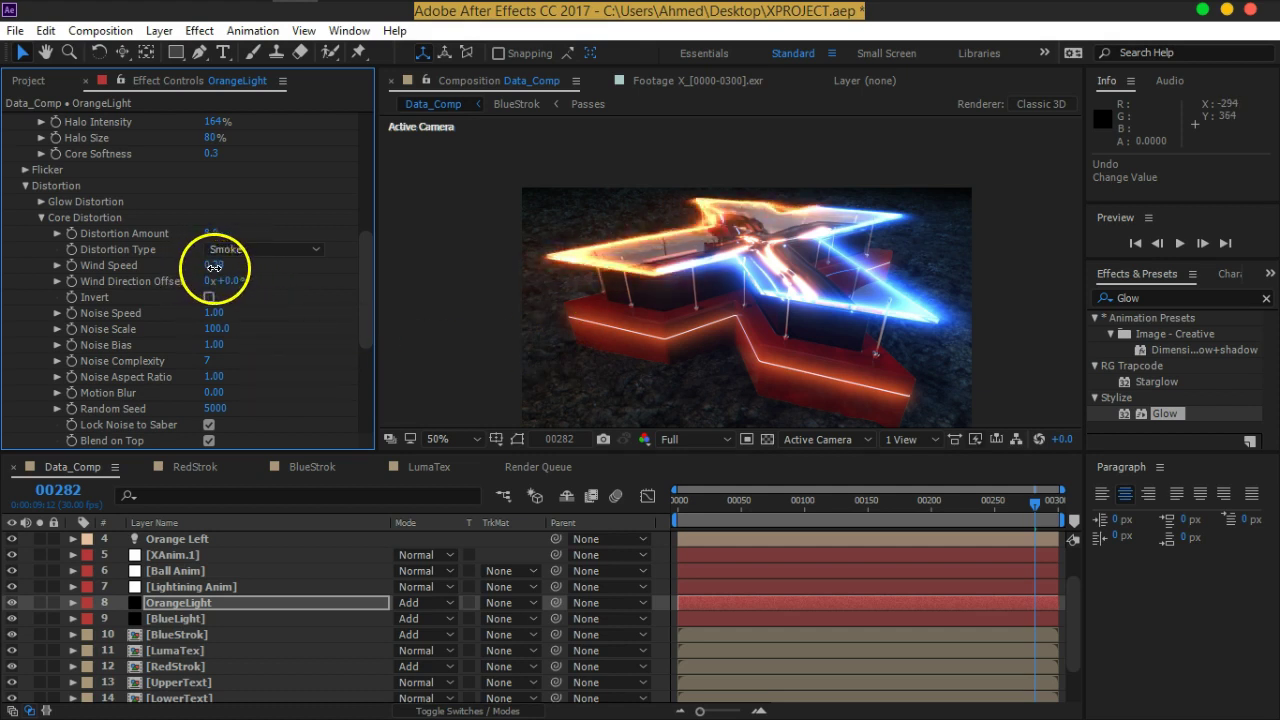
{"action": "left_click", "coordinate": [213, 265]}
{"action": "type", "text": "0"}
{"action": "key", "text": "Return"}
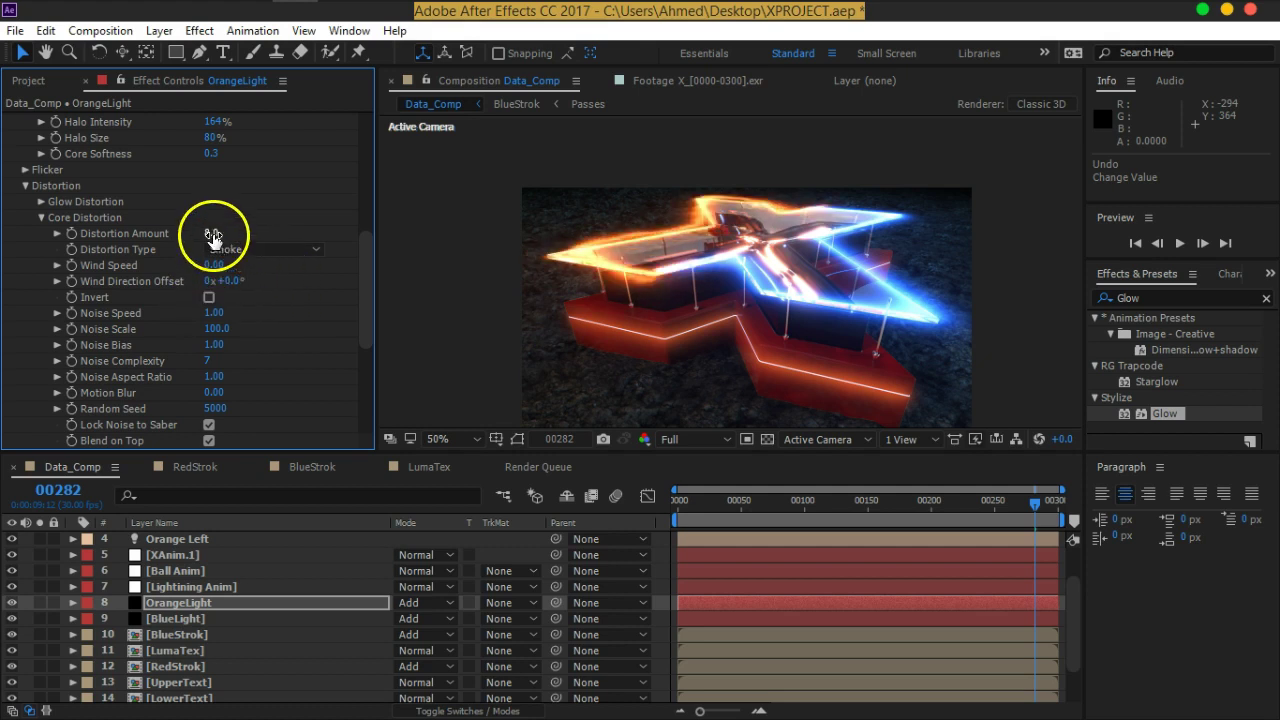
Set the Saber's Glow Distortion Amount to 26.0
{"action": "left_click", "coordinate": [41, 218]}
{"action": "left_click", "coordinate": [41, 201]}
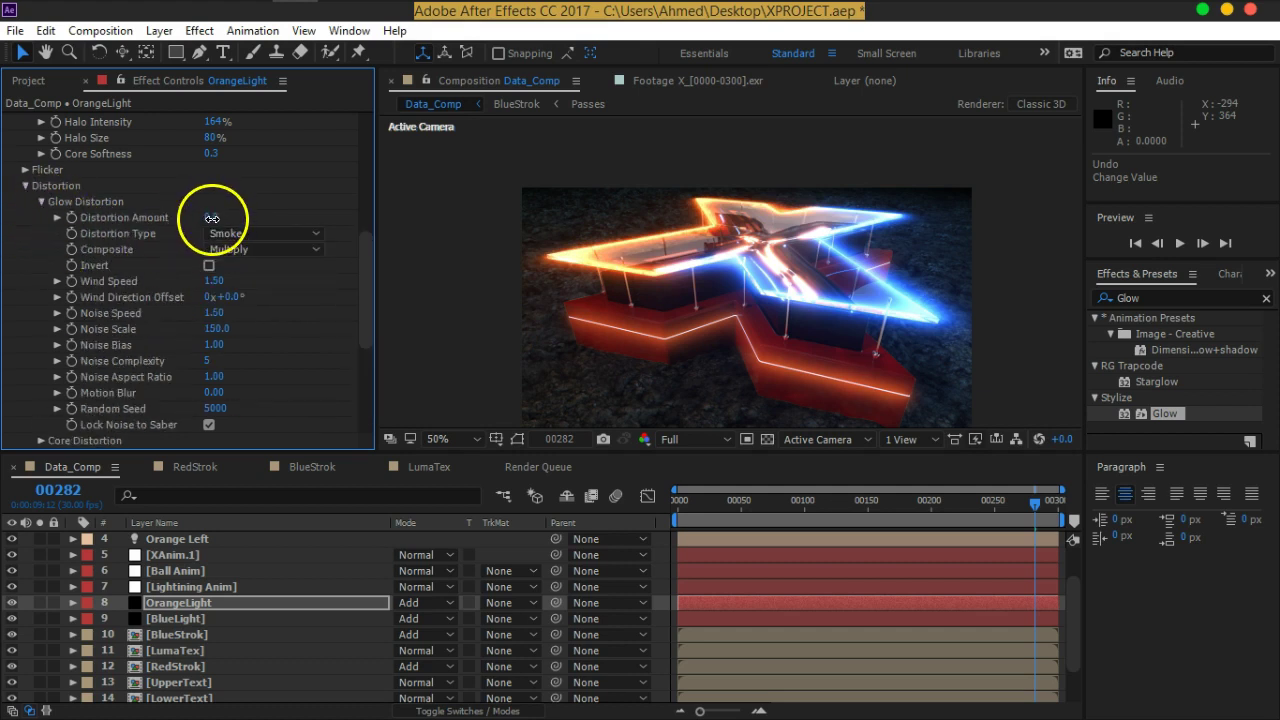
{"action": "mouse_move", "coordinate": [231, 218]}
{"action": "left_mouse_down"}
{"action": "mouse_move", "coordinate": [280, 217]}
{"action": "mouse_move", "coordinate": [252, 216]}
{"action": "left_mouse_up"}
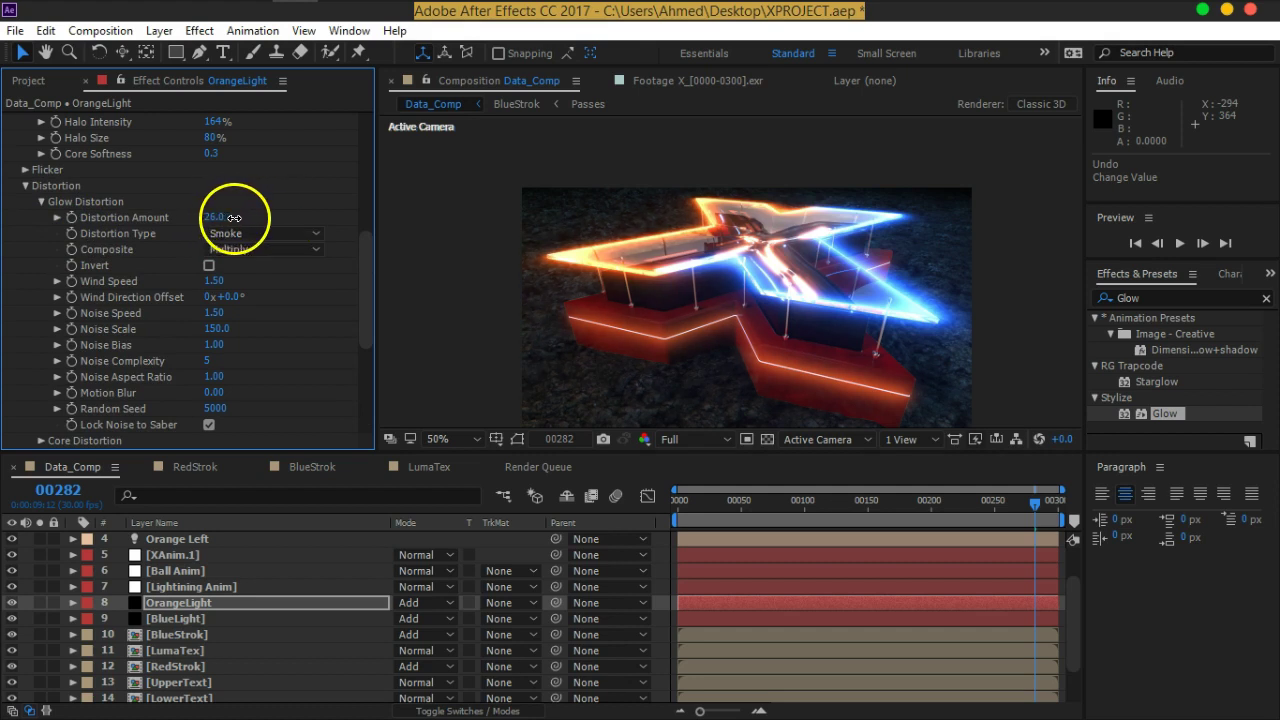
Solo OrangeLight, raise its Glow Distortion Wind Speed to 1.72 and widen the glow spread
{"action": "left_click", "coordinate": [41, 603]}
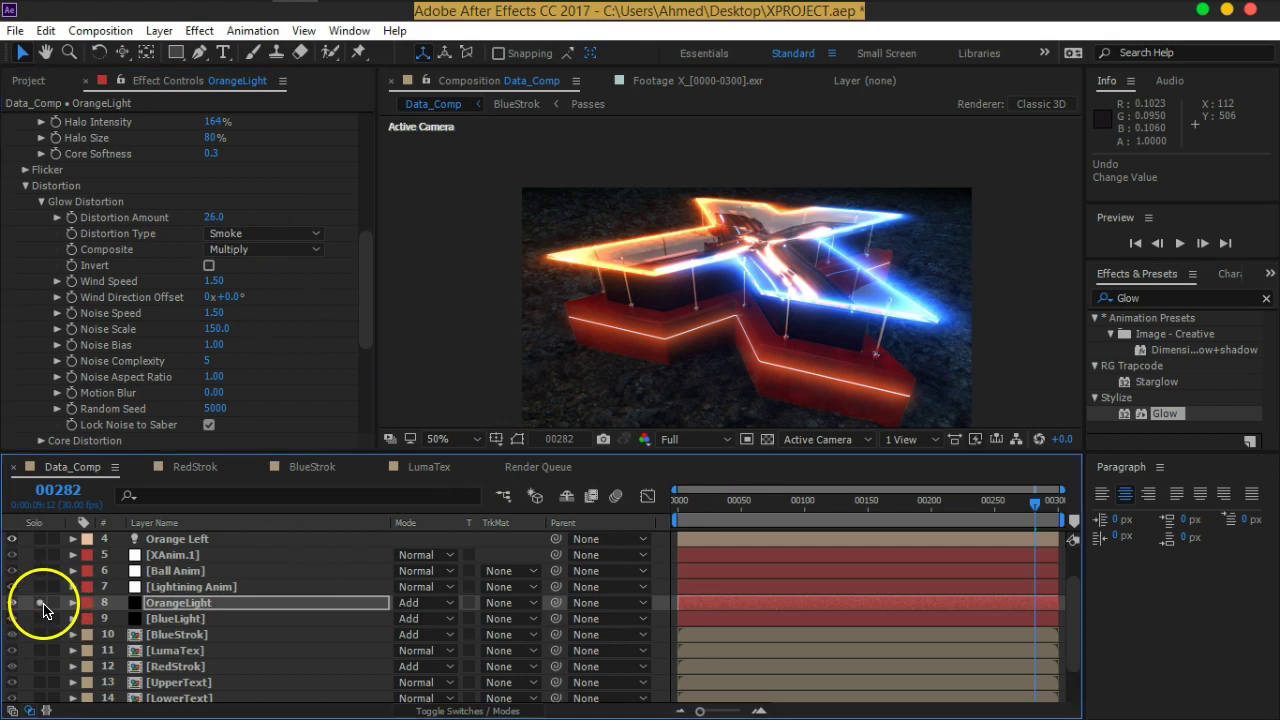
{"action": "mouse_move", "coordinate": [1035, 503]}
{"action": "left_mouse_down"}
{"action": "mouse_move", "coordinate": [903, 510]}
{"action": "mouse_move", "coordinate": [972, 507]}
{"action": "left_mouse_up"}
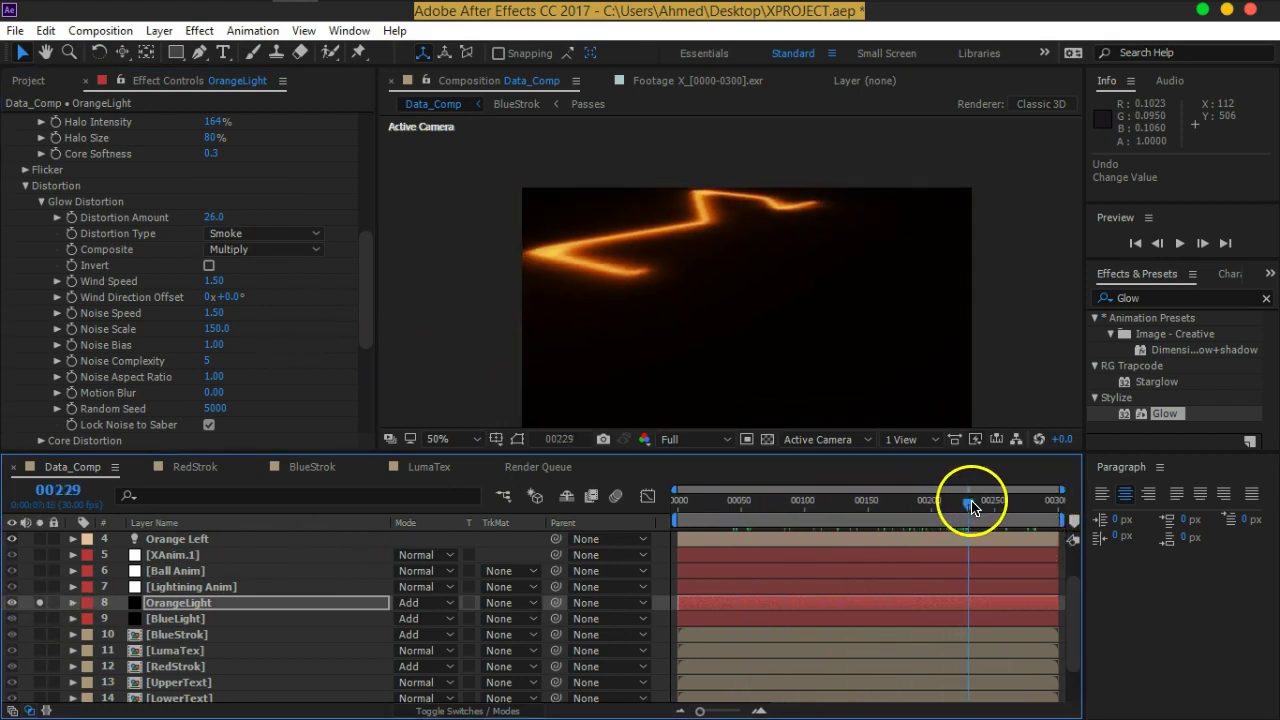
{"action": "left_click_drag", "start_coordinate": [213, 281], "coordinate": [234, 279]}
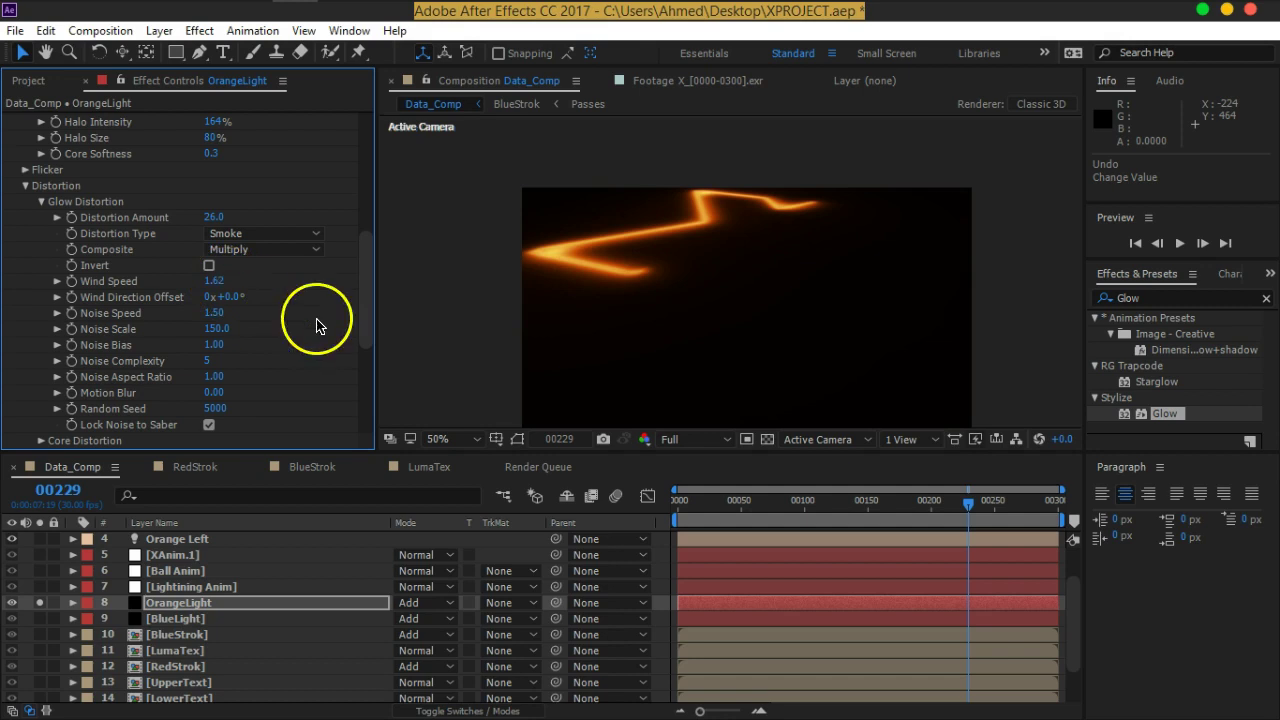
{"action": "scroll", "coordinate": [366, 334], "scroll_direction": "up", "scroll_amount": 5}
{"action": "scroll", "coordinate": [366, 334], "scroll_direction": "up", "scroll_amount": 3}
{"action": "scroll", "coordinate": [330, 300], "scroll_direction": "up", "scroll_amount": 1}
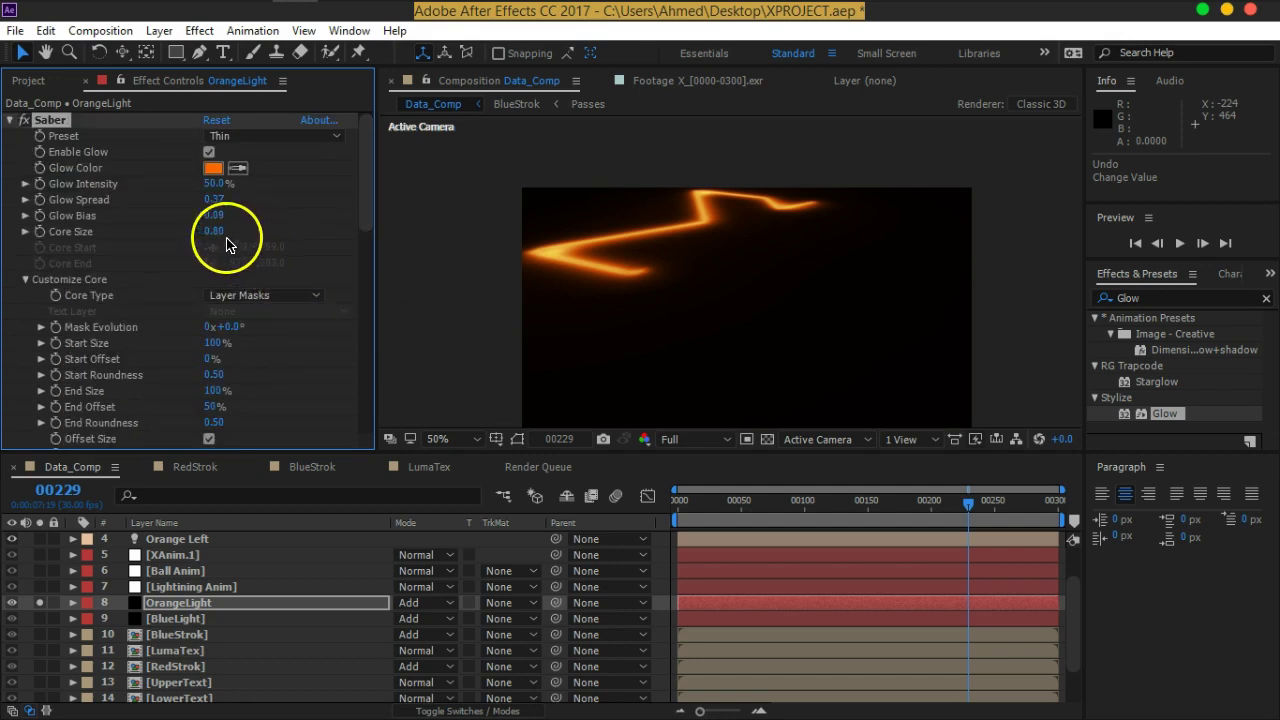
{"action": "left_click_drag", "start_coordinate": [214, 199], "coordinate": [208, 200]}
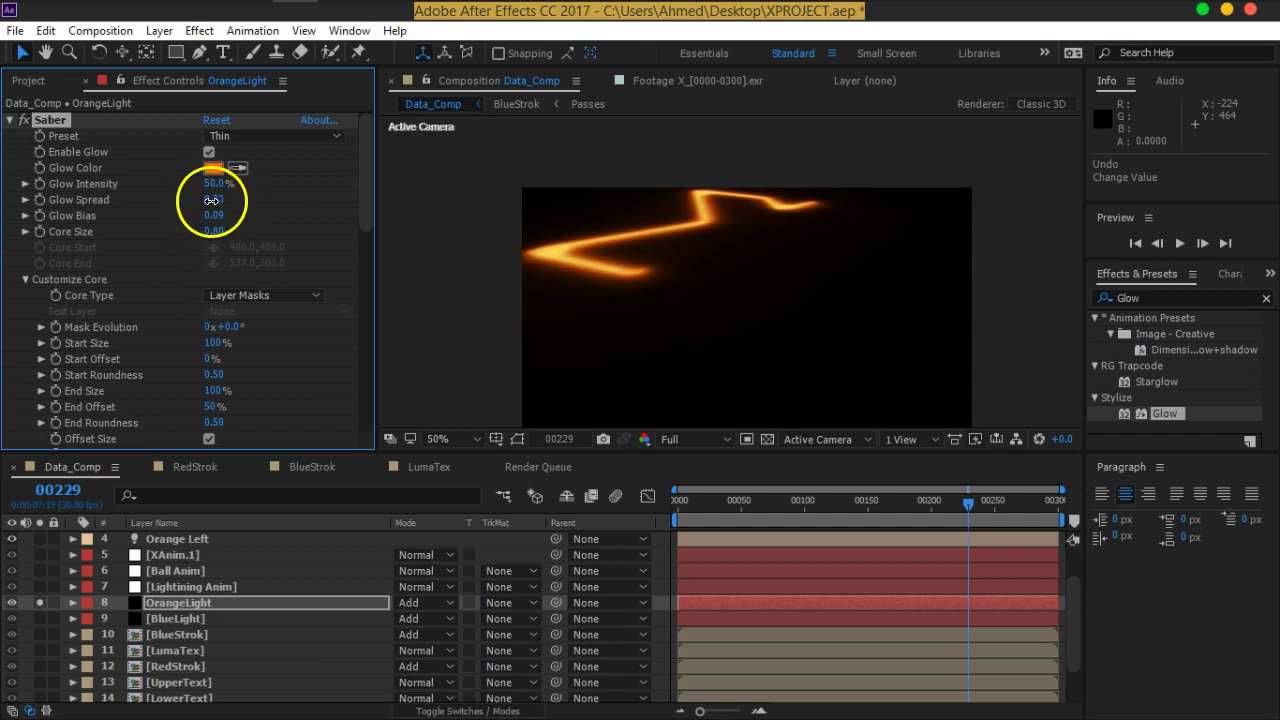
Set Noise Complexity to 10 and switch the Glow Distortion composite from Multiply to Distortion
{"action": "scroll", "coordinate": [323, 380], "scroll_direction": "down", "scroll_amount": 3}
{"action": "scroll", "coordinate": [323, 400], "scroll_direction": "down", "scroll_amount": 8}
{"action": "scroll", "coordinate": [318, 399], "scroll_direction": "down", "scroll_amount": 5}
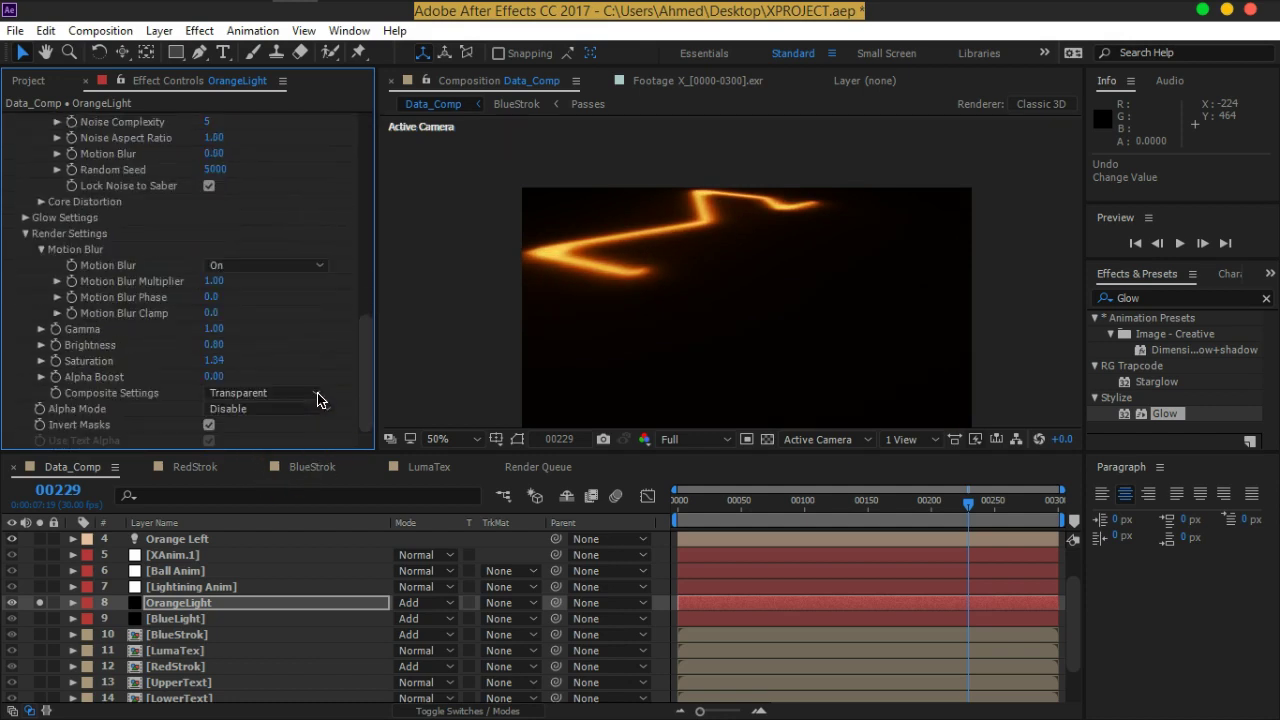
{"action": "scroll", "coordinate": [214, 329], "scroll_direction": "up", "scroll_amount": 5}
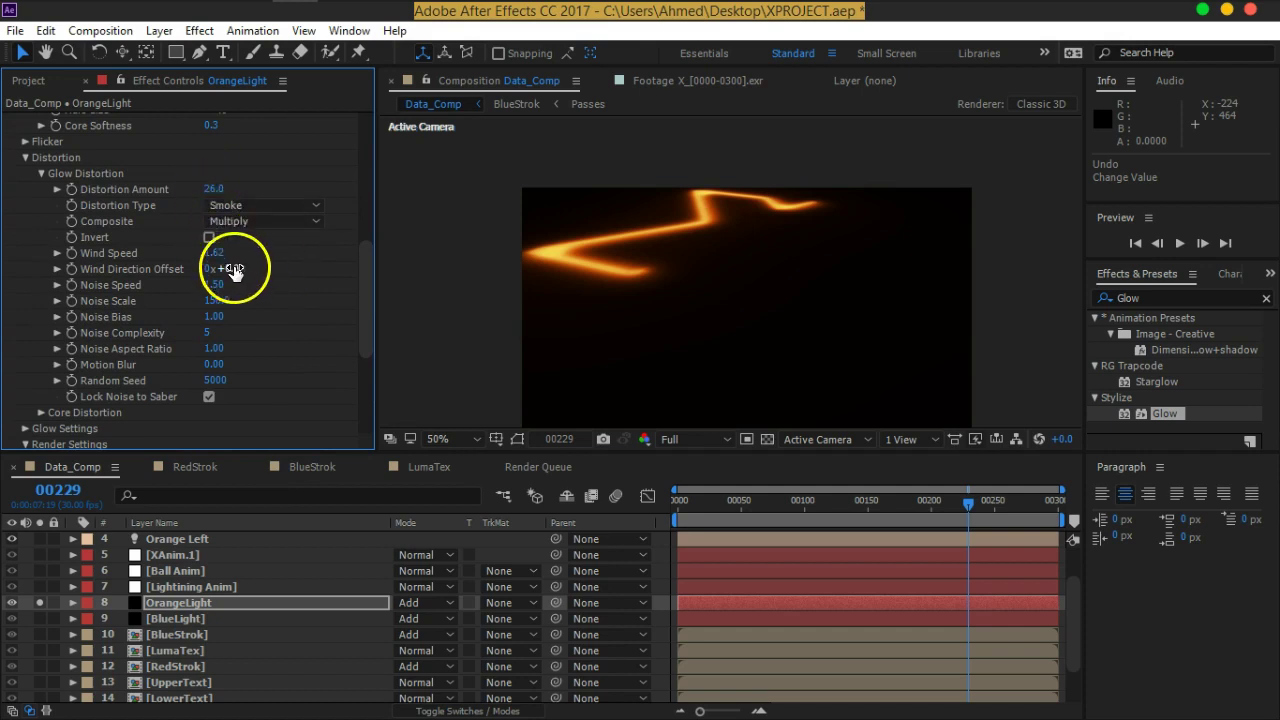
{"action": "left_click_drag", "start_coordinate": [223, 335], "coordinate": [212, 337]}
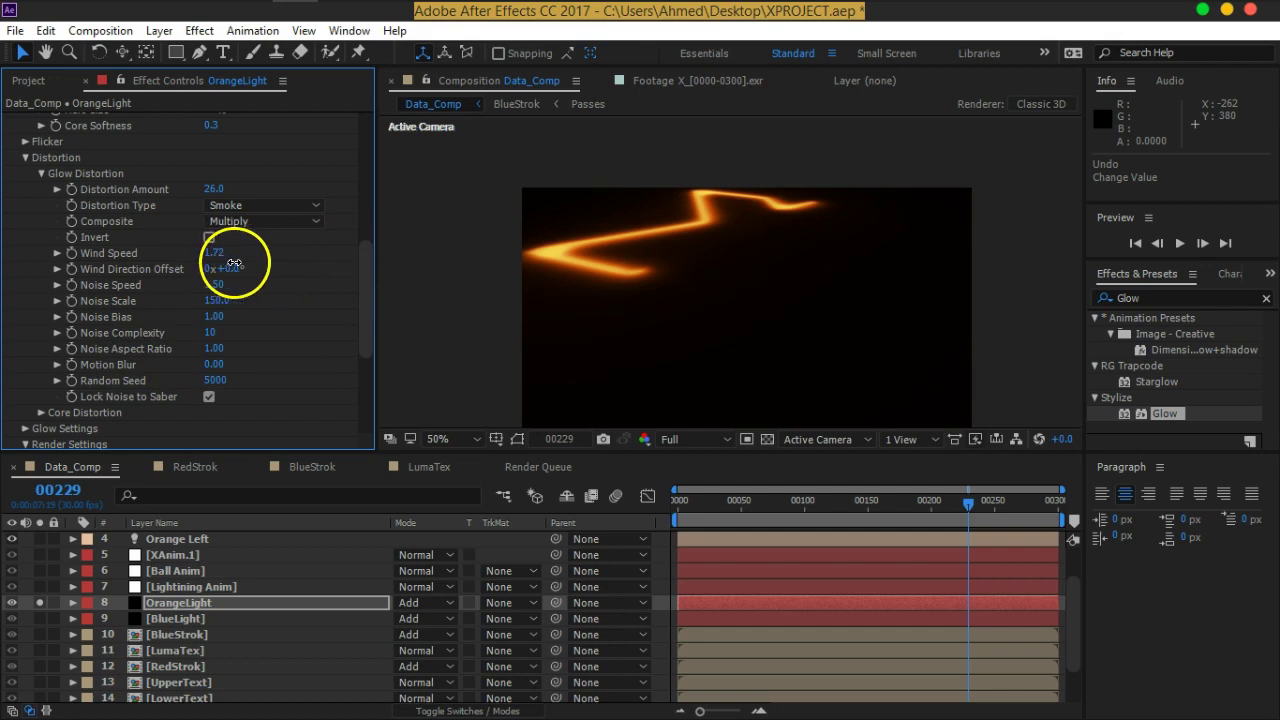
{"action": "left_click", "coordinate": [262, 221]}
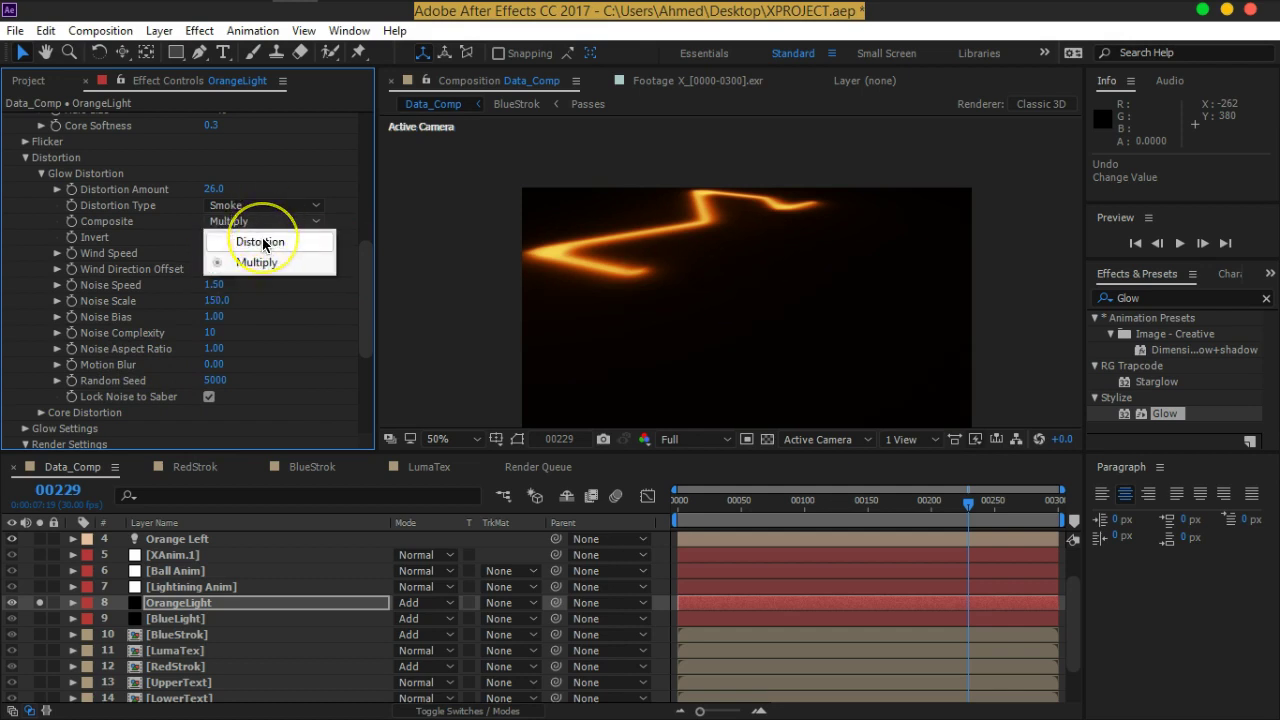
{"action": "left_click", "coordinate": [262, 242]}
{"action": "left_click_drag", "start_coordinate": [968, 505], "coordinate": [865, 508]}
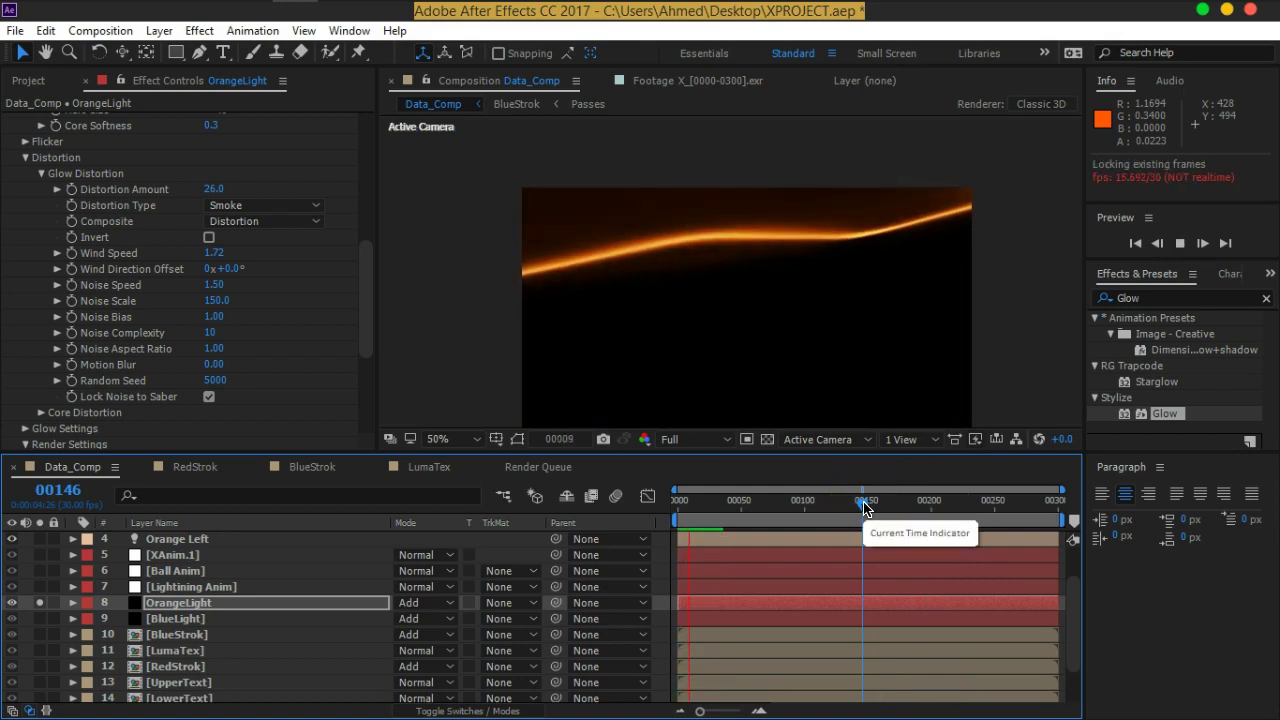
Stop the preview, turn off OrangeLight's solo and pan the view to check both glows
{"action": "left_click", "coordinate": [857, 492]}
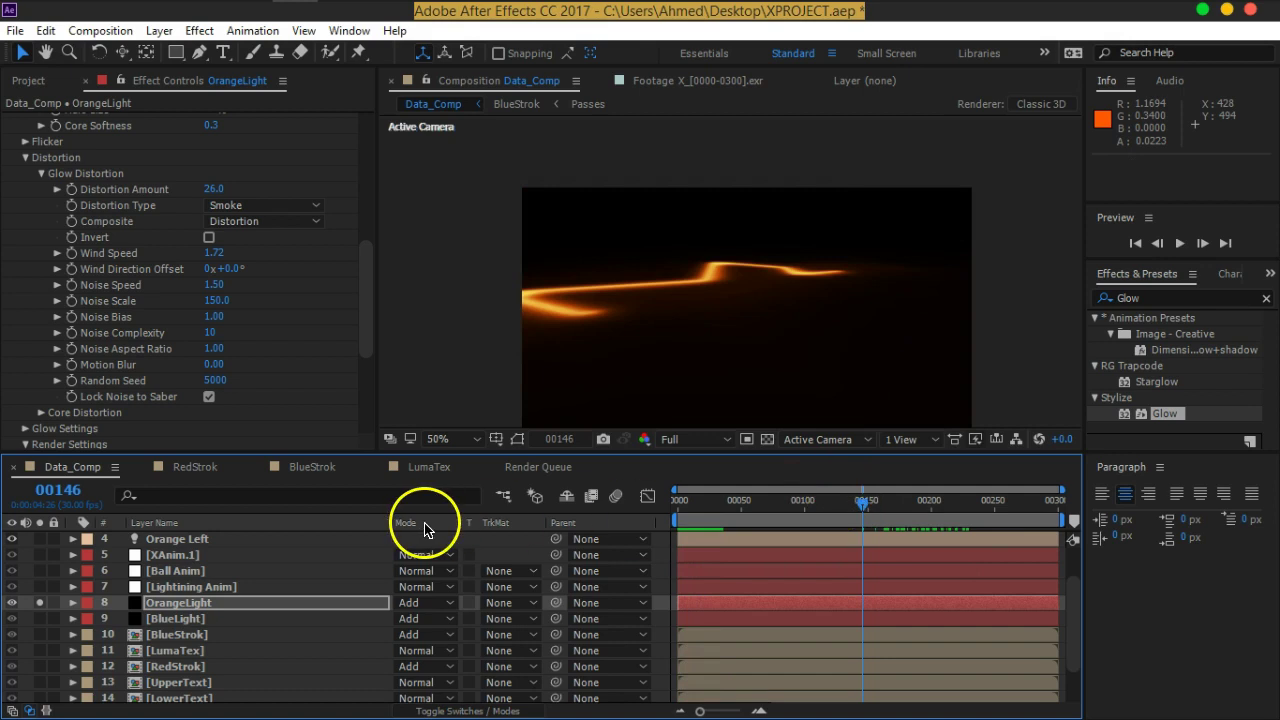
{"action": "left_click", "coordinate": [39, 603]}
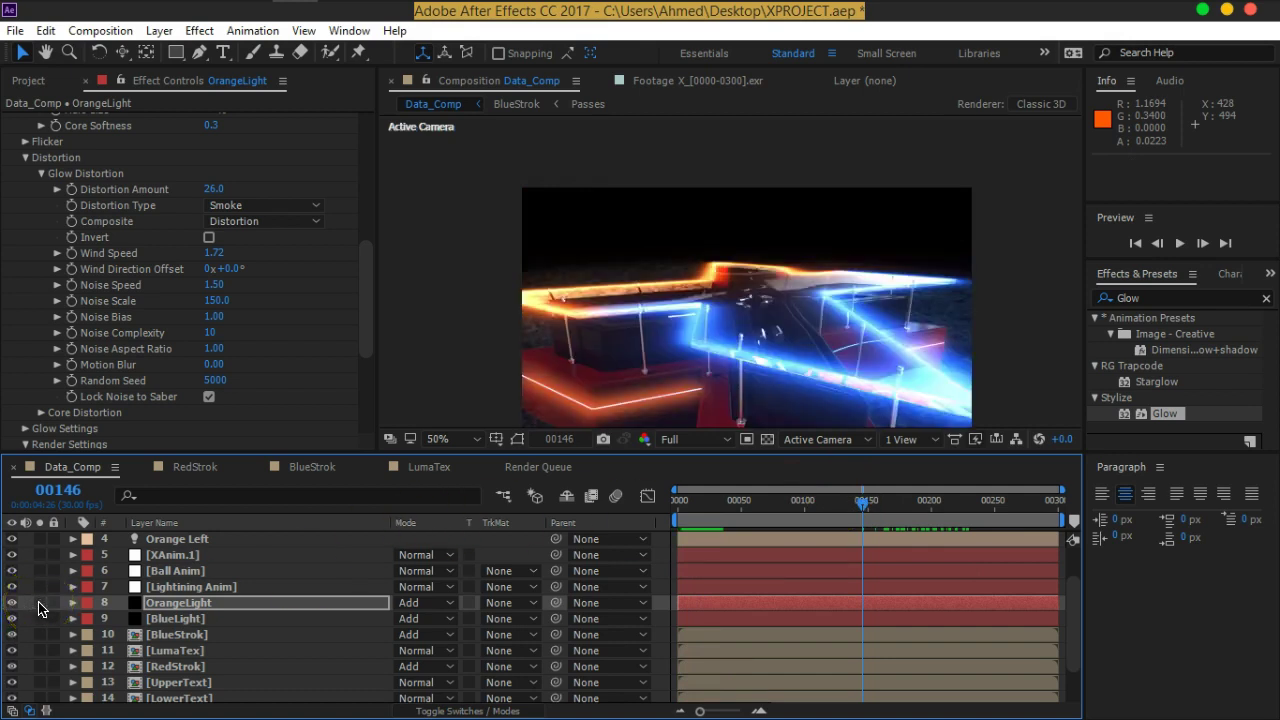
{"action": "left_click", "coordinate": [965, 503]}
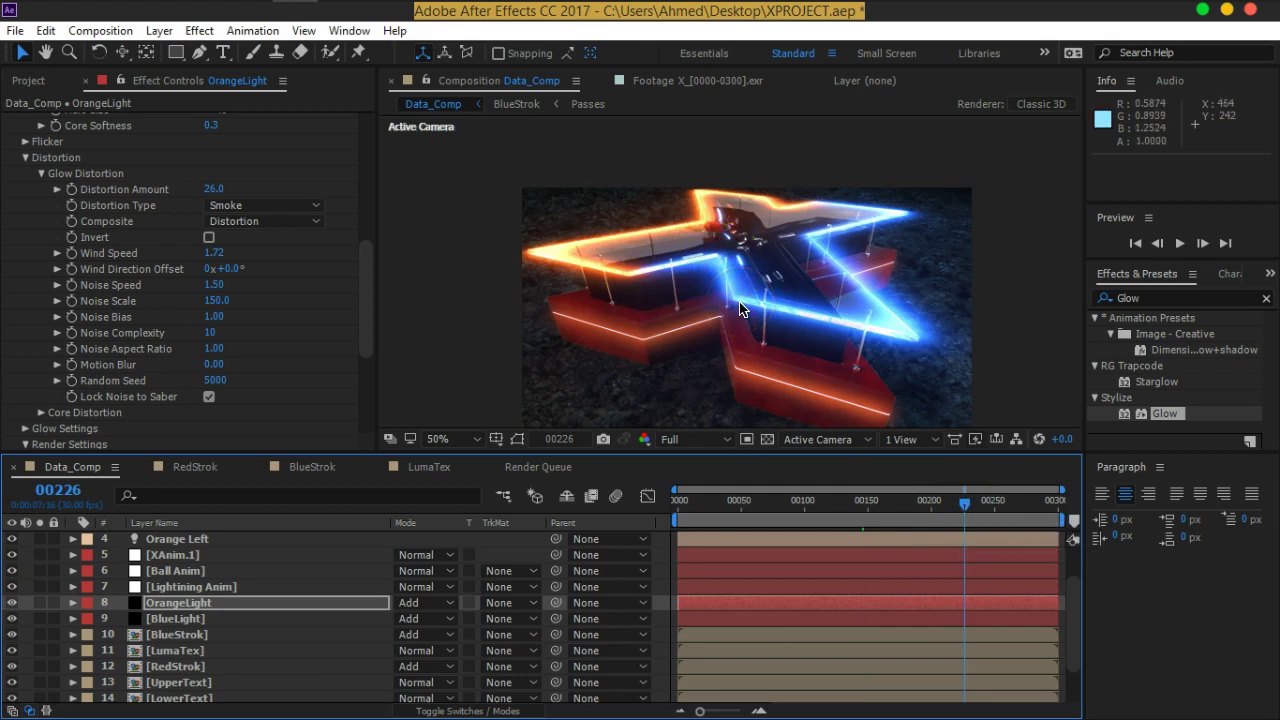
{"action": "key", "text": "h"}
{"action": "left_click_drag", "start_coordinate": [797, 302], "coordinate": [812, 311]}
{"action": "key", "text": "v"}
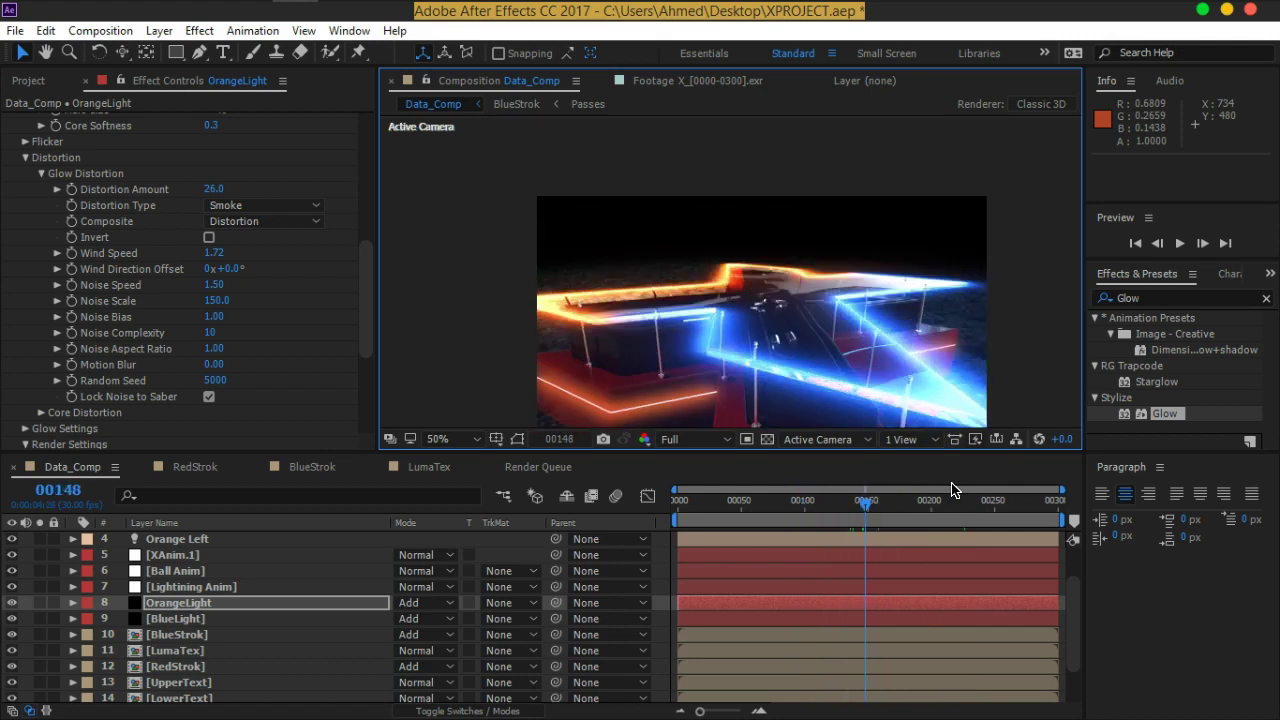
{"action": "key", "text": "Page_Down"}
{"action": "key", "text": "Page_Down"}
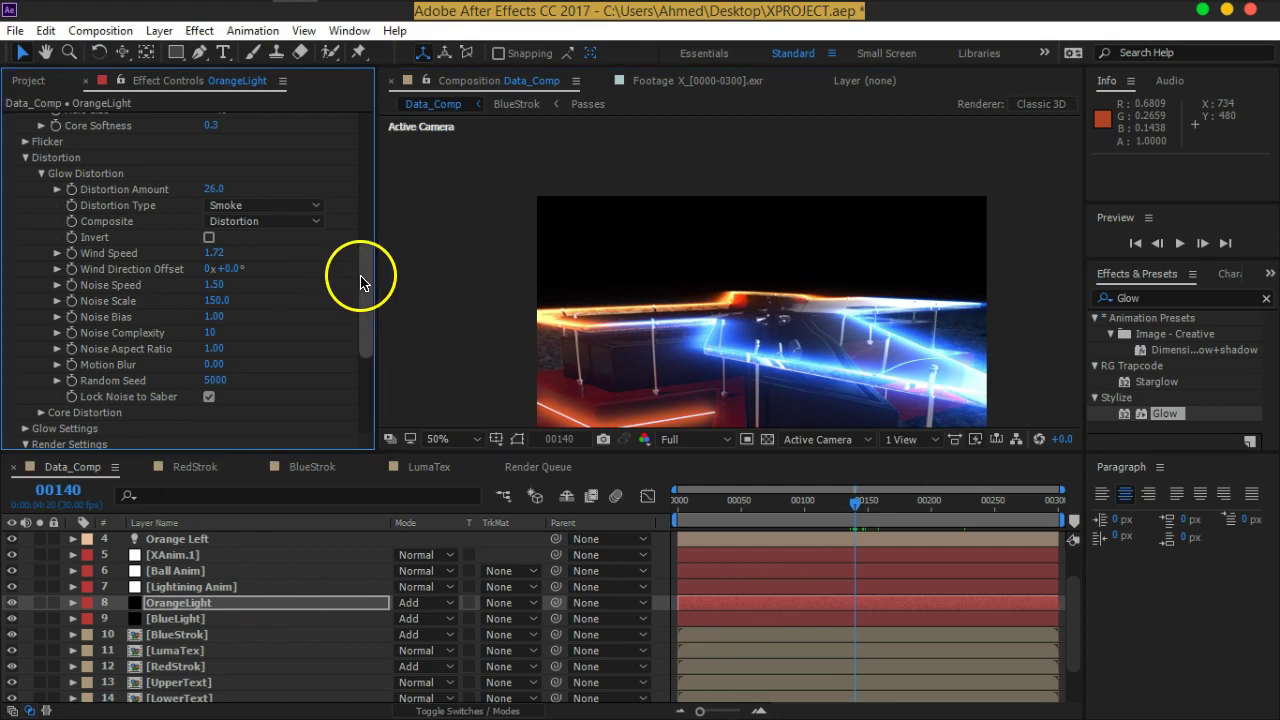
{"action": "scroll", "coordinate": [358, 283], "scroll_direction": "down", "scroll_amount": 1}
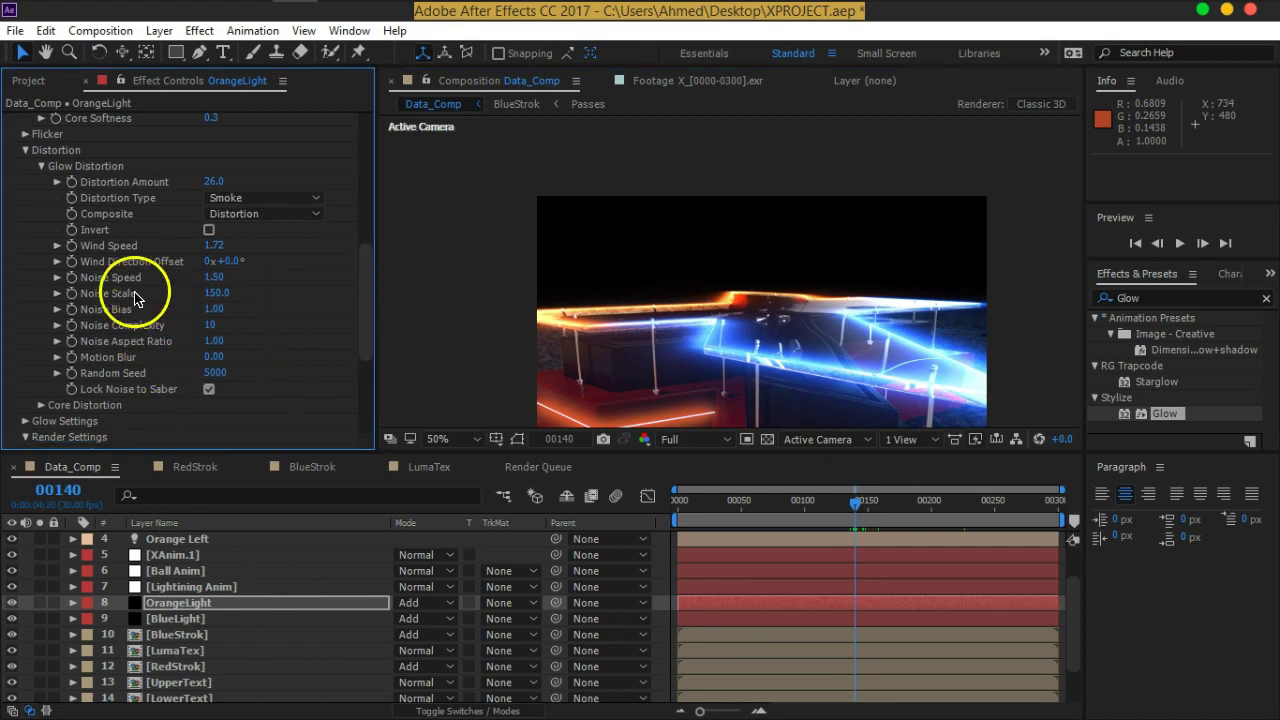
Set OrangeLight's Saber End Offset to 0% and keyframe it at frame 00140
{"action": "scroll", "coordinate": [45, 285], "scroll_direction": "up", "scroll_amount": 3}
{"action": "scroll", "coordinate": [48, 297], "scroll_direction": "up", "scroll_amount": 3}
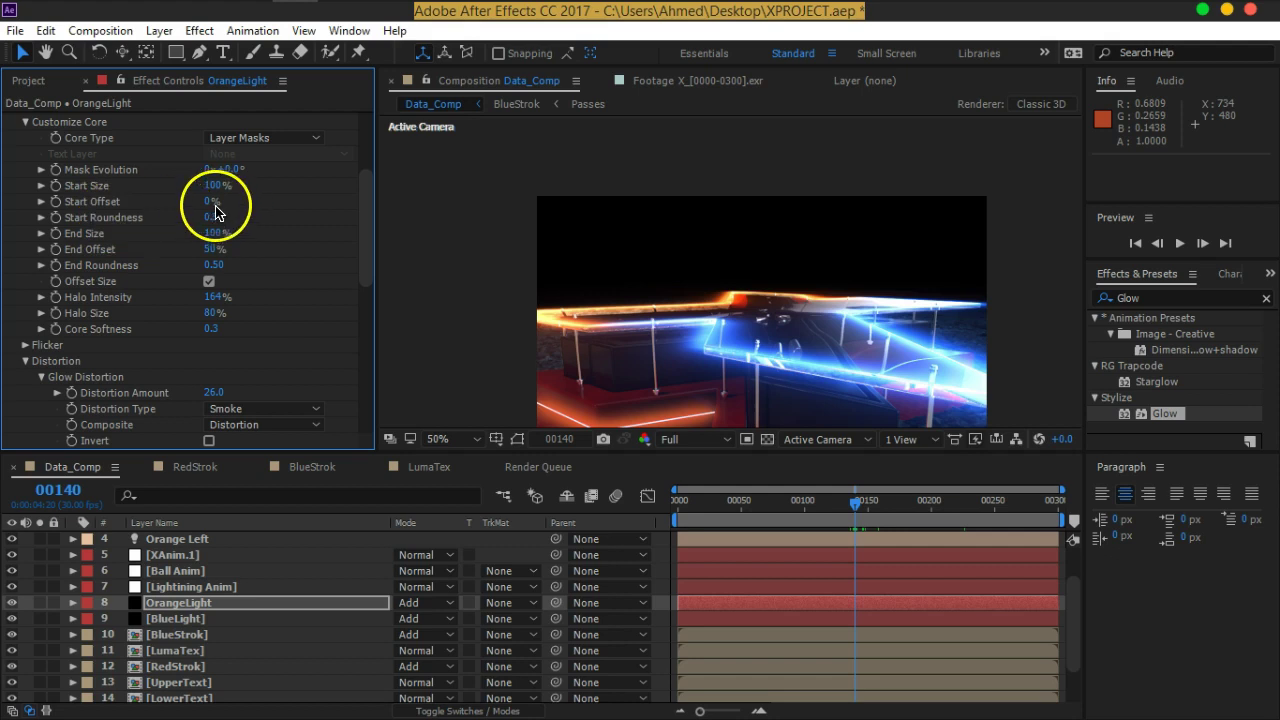
{"action": "mouse_move", "coordinate": [208, 202]}
{"action": "left_mouse_down"}
{"action": "mouse_move", "coordinate": [341, 196]}
{"action": "mouse_move", "coordinate": [249, 205]}
{"action": "left_mouse_up"}
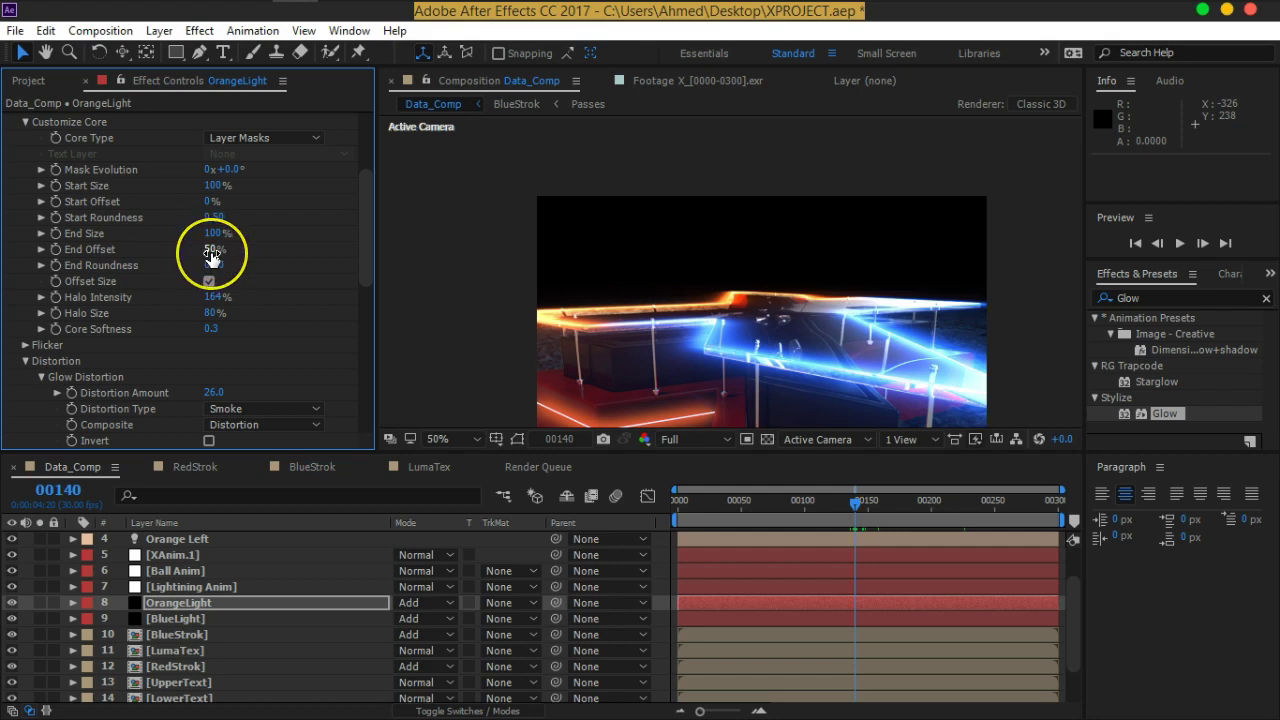
{"action": "left_click_drag", "start_coordinate": [211, 253], "coordinate": [118, 259]}
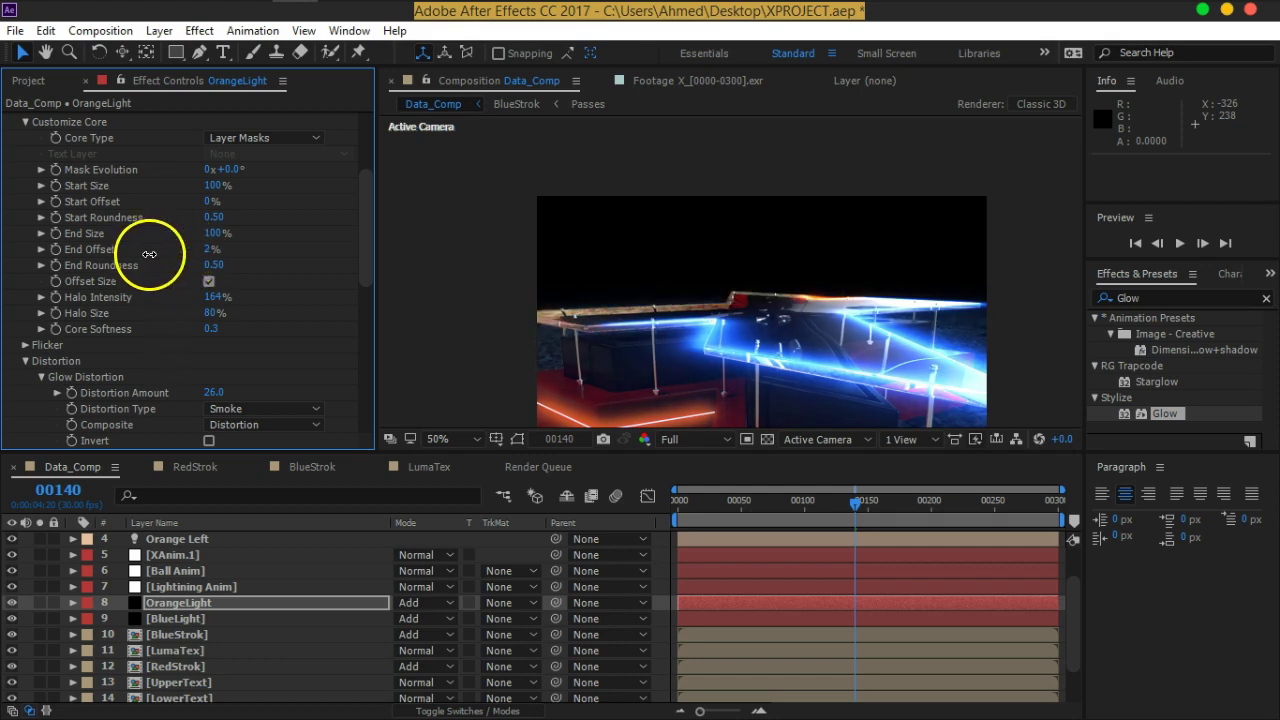
{"action": "left_click", "coordinate": [56, 249]}
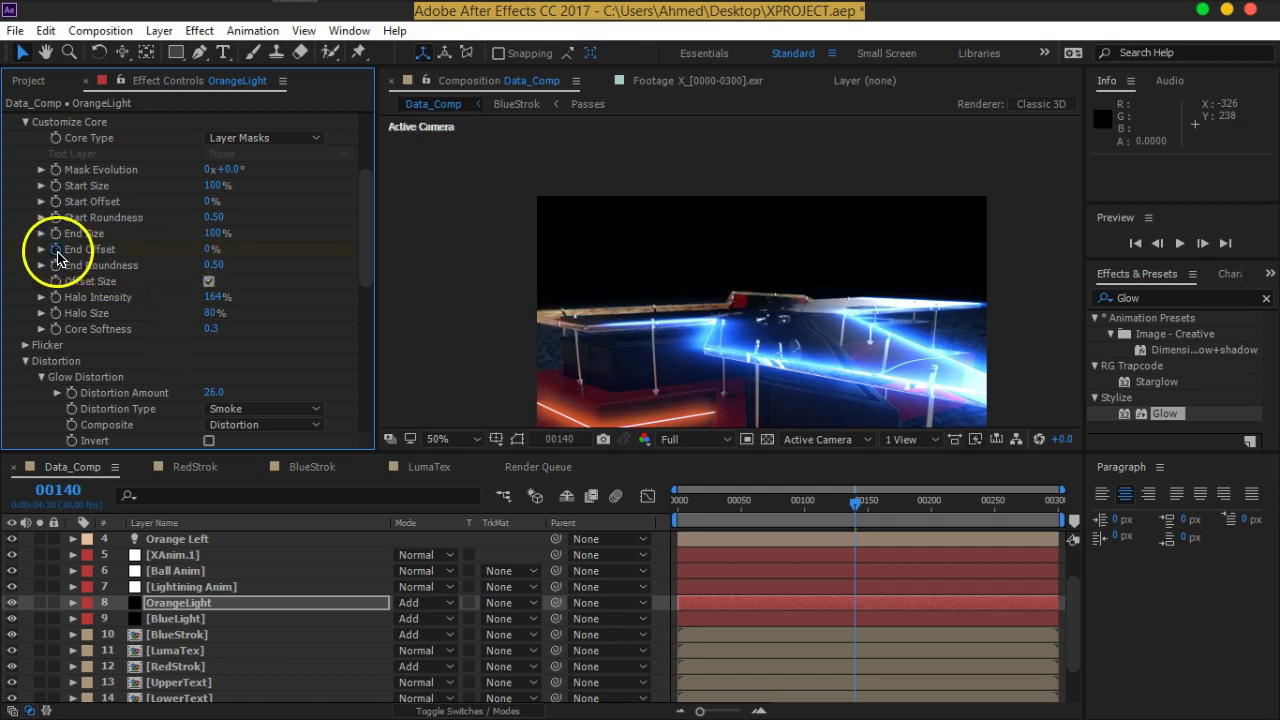
At frame 00214, set OrangeLight's End Offset to 55%
{"action": "left_click_drag", "start_coordinate": [862, 503], "coordinate": [950, 503]}
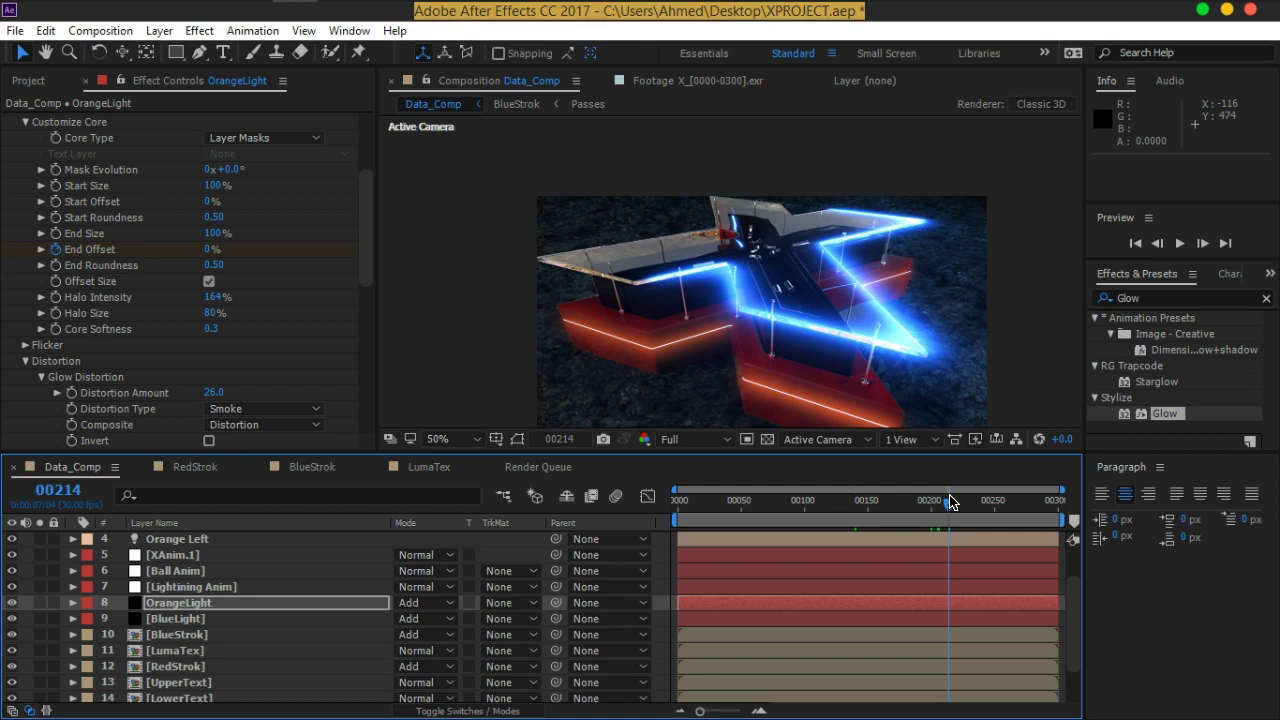
{"action": "left_click_drag", "start_coordinate": [210, 249], "coordinate": [251, 257]}
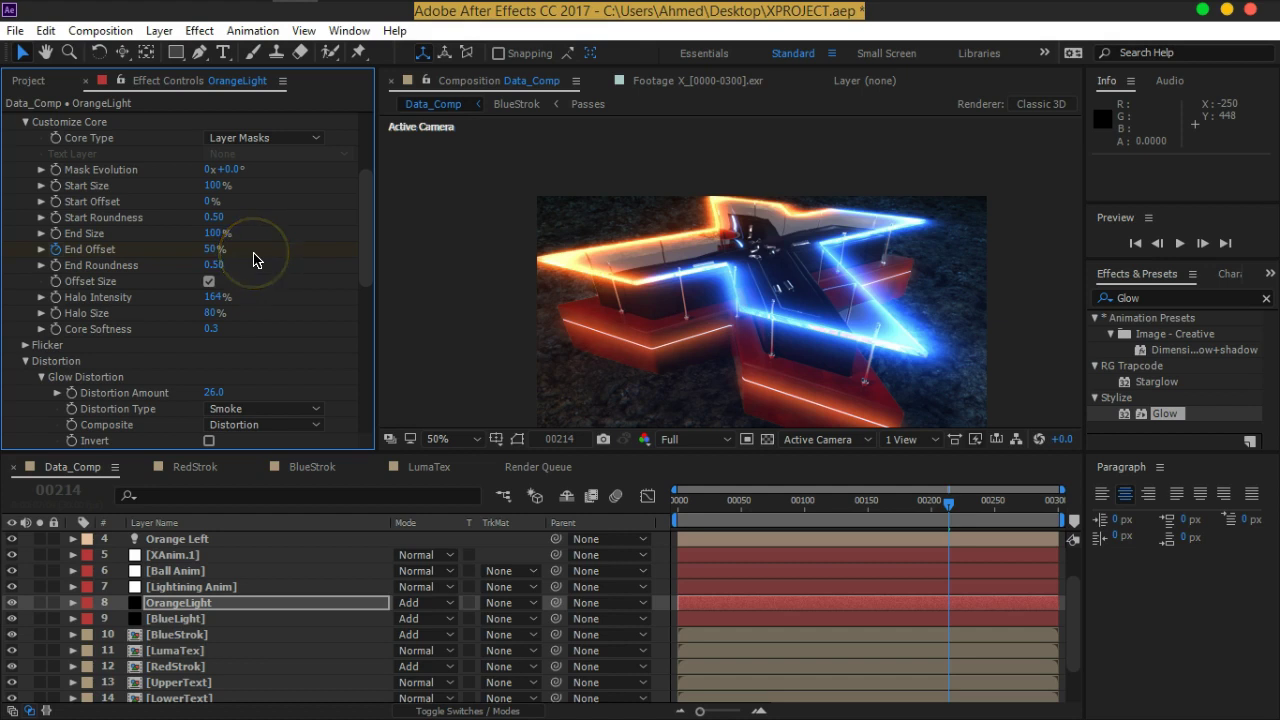
{"action": "left_click_drag", "start_coordinate": [212, 249], "coordinate": [221, 251]}
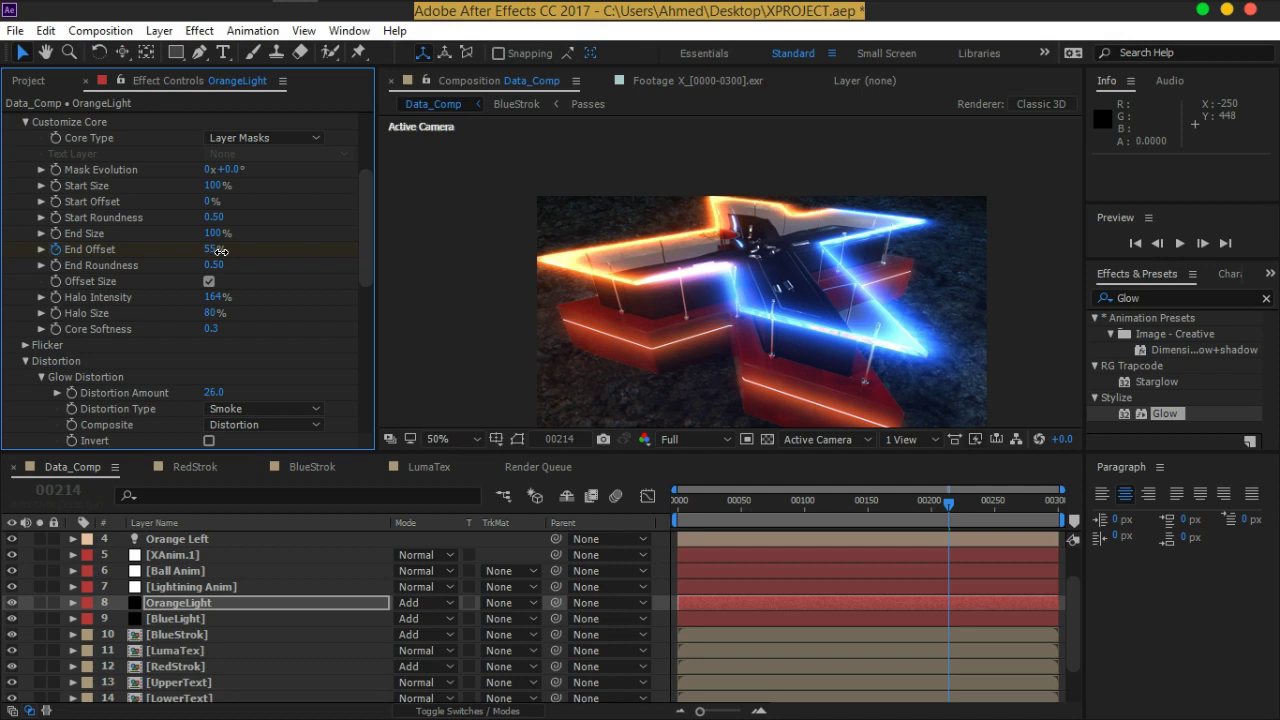
Set BlueLight's Saber Start Offset to 55% at frame 00214
{"action": "left_click", "coordinate": [230, 620]}
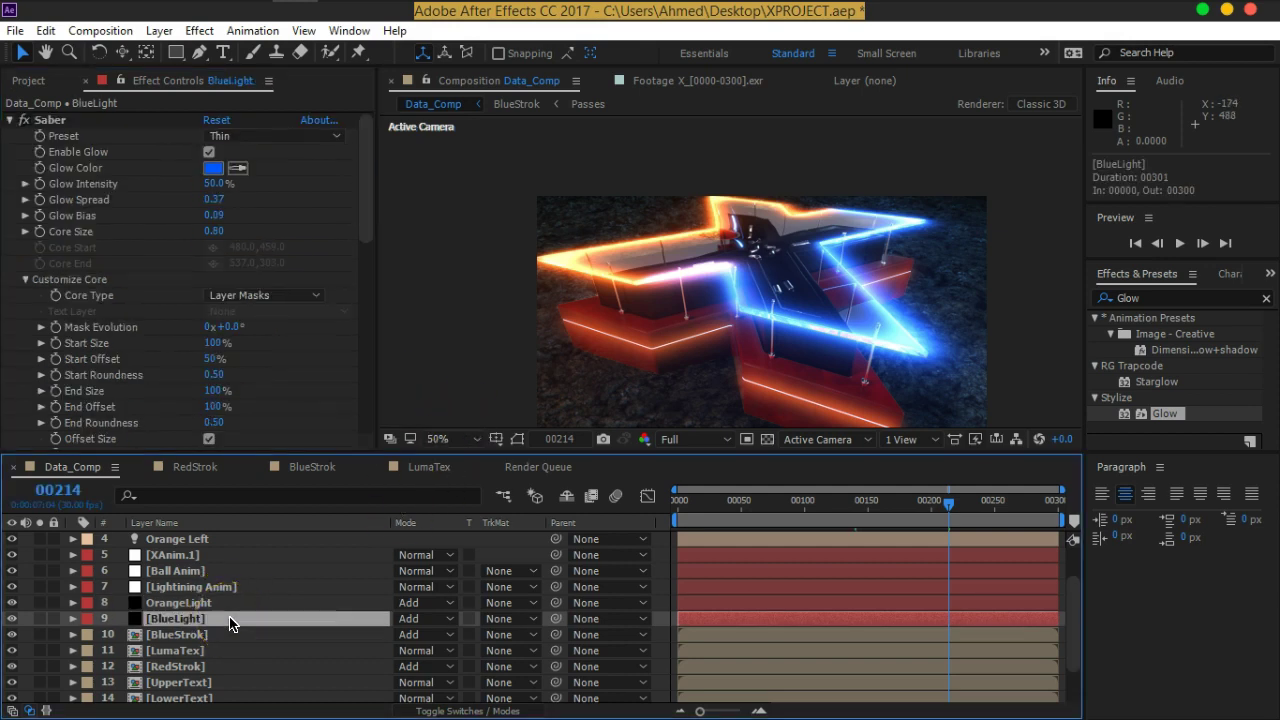
{"action": "scroll", "coordinate": [272, 360], "scroll_direction": "down", "scroll_amount": 2}
{"action": "scroll", "coordinate": [271, 345], "scroll_direction": "down", "scroll_amount": 2}
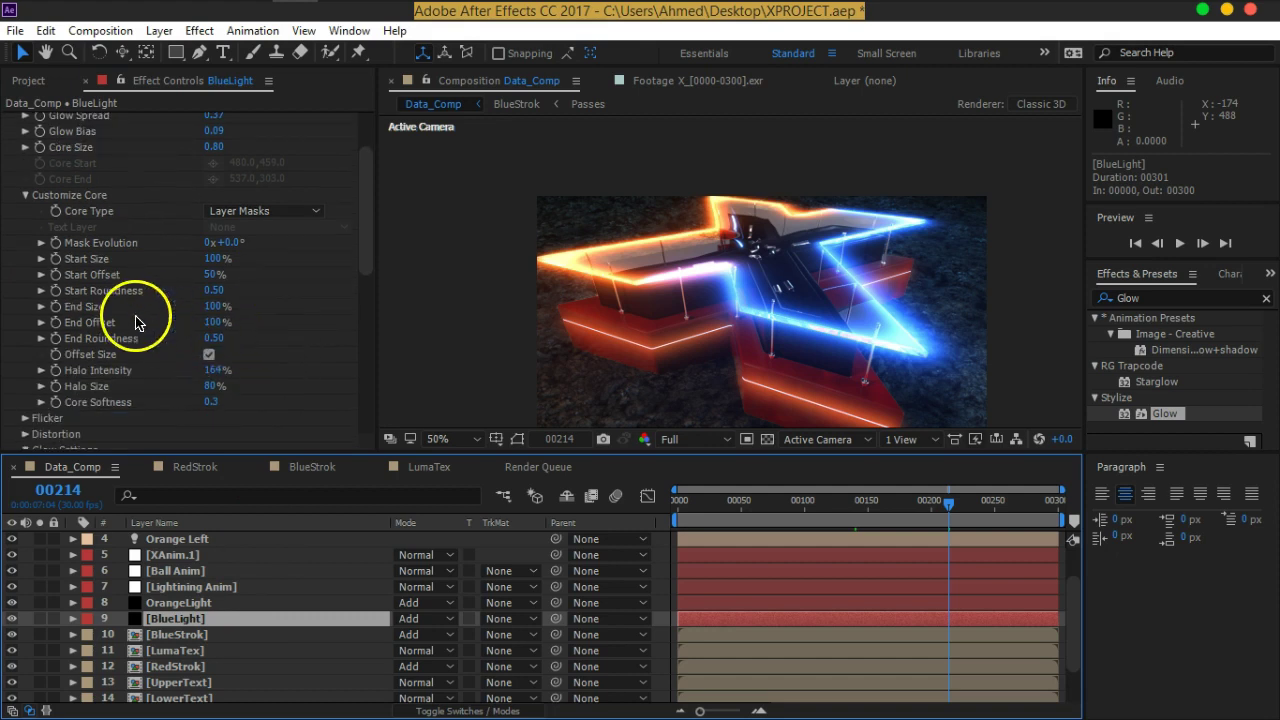
{"action": "left_click", "coordinate": [211, 279]}
{"action": "left_click_drag", "start_coordinate": [211, 279], "coordinate": [217, 274]}
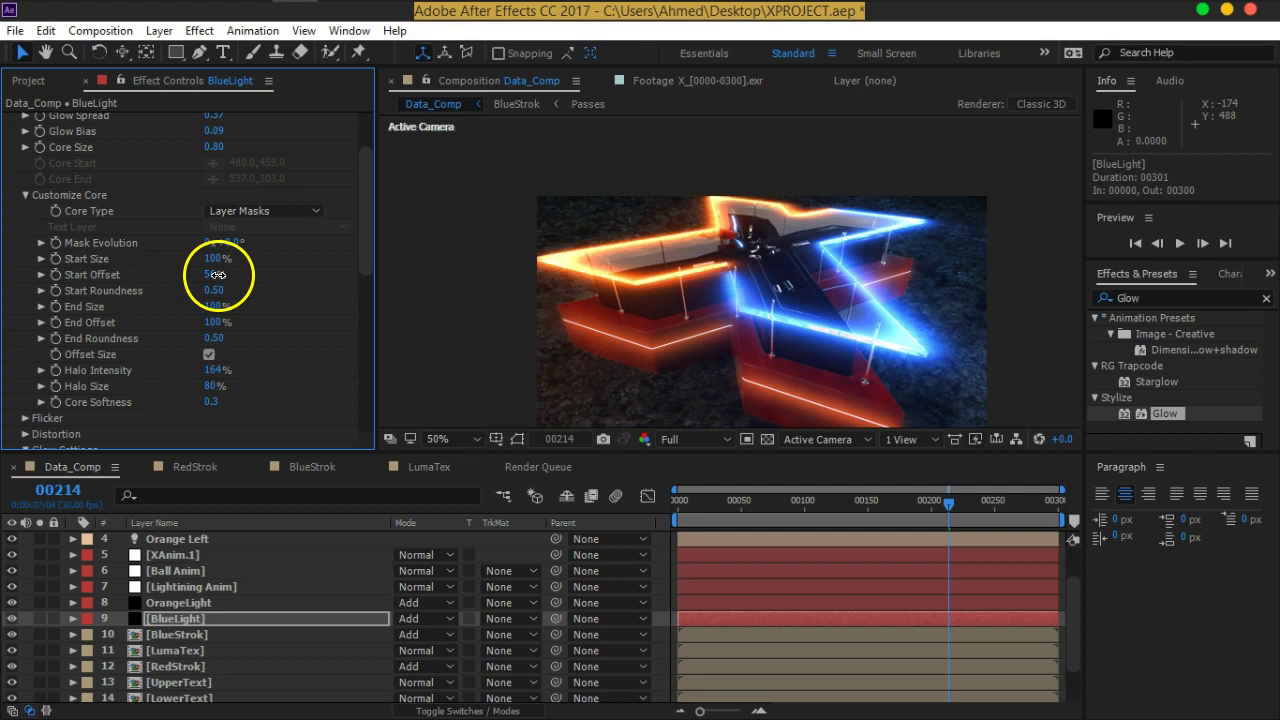
{"action": "left_click_drag", "start_coordinate": [217, 274], "coordinate": [224, 288]}
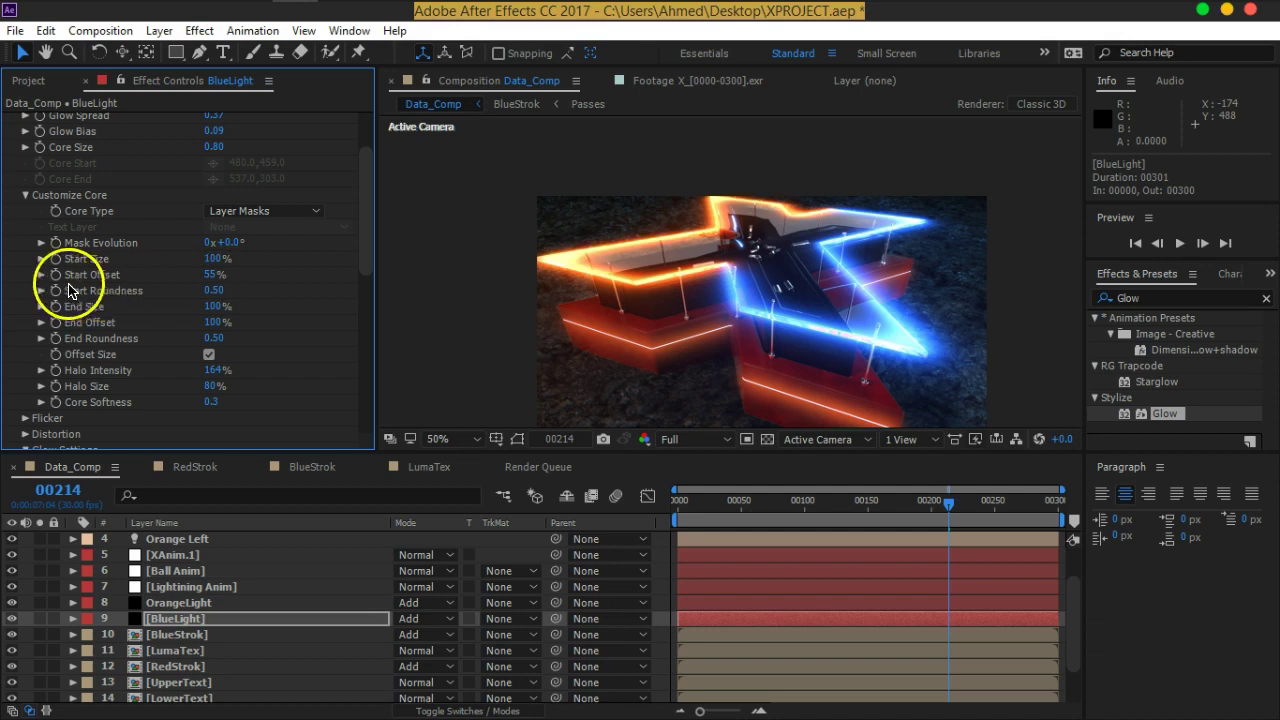
Set BlueLight's Start Offset to 100% at frame 00140 and start the work area there
{"action": "left_click", "coordinate": [178, 605]}
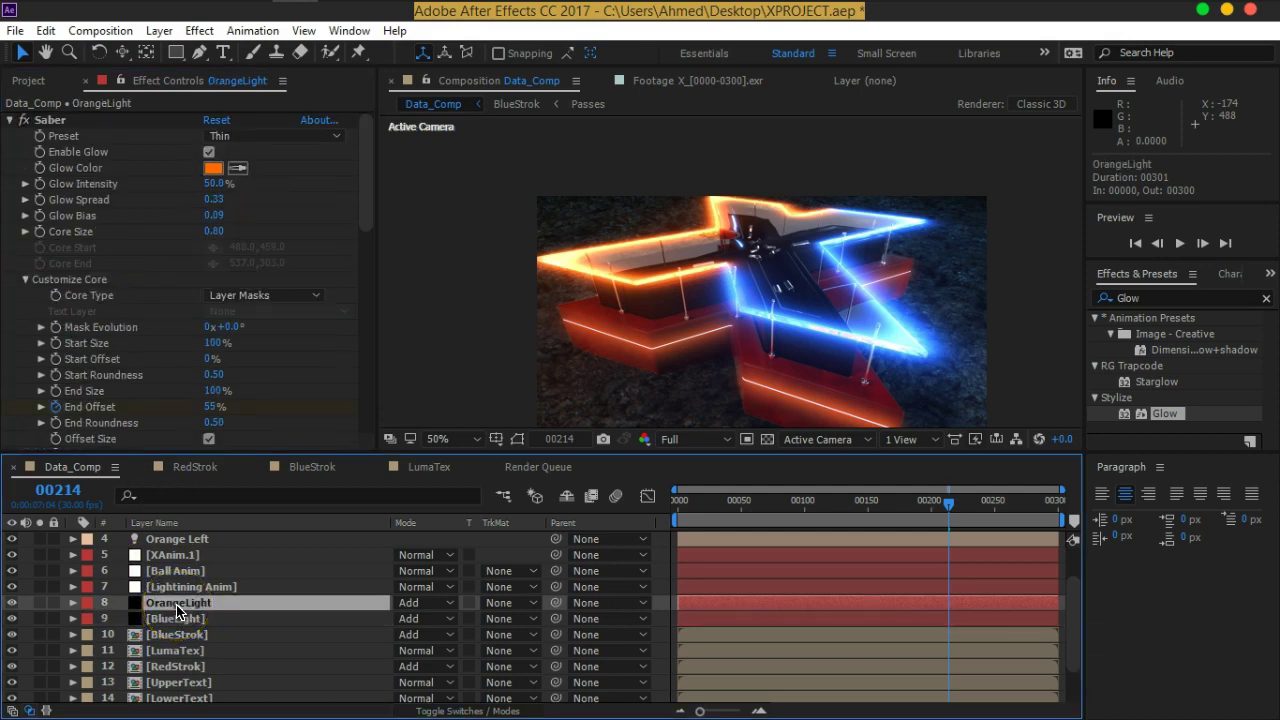
{"action": "key", "text": "u"}
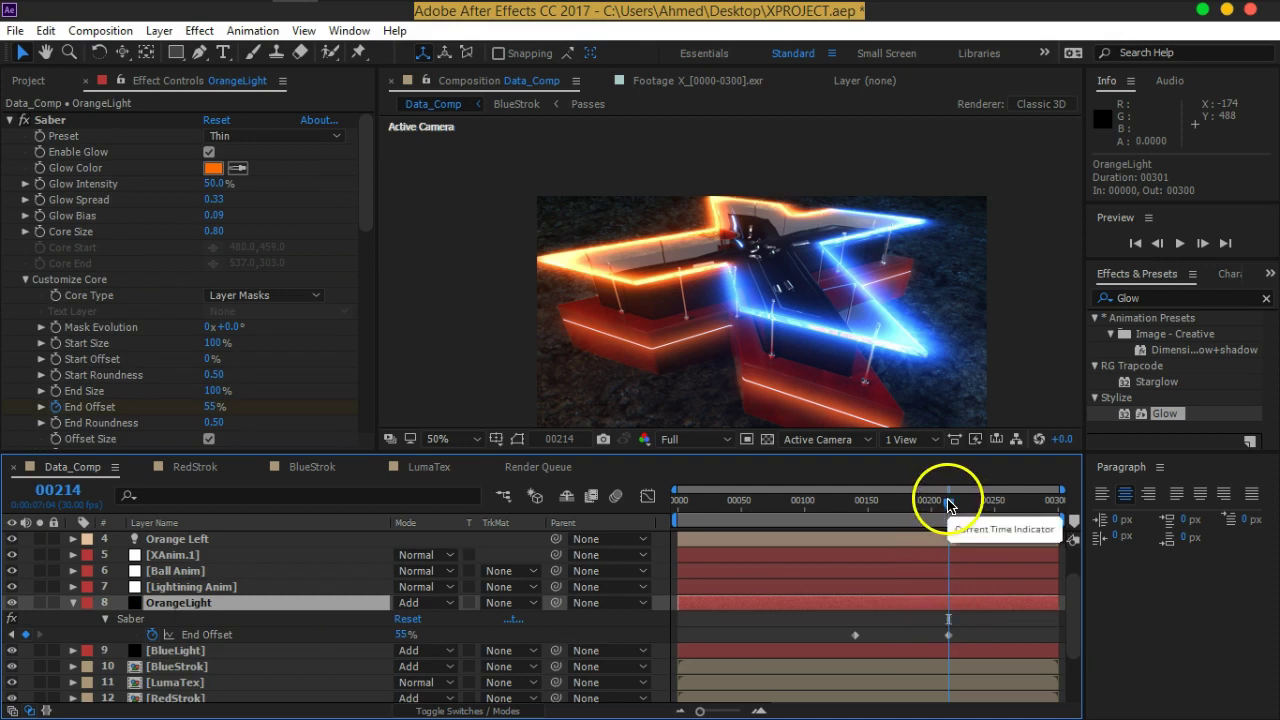
{"action": "left_click", "coordinate": [265, 654]}
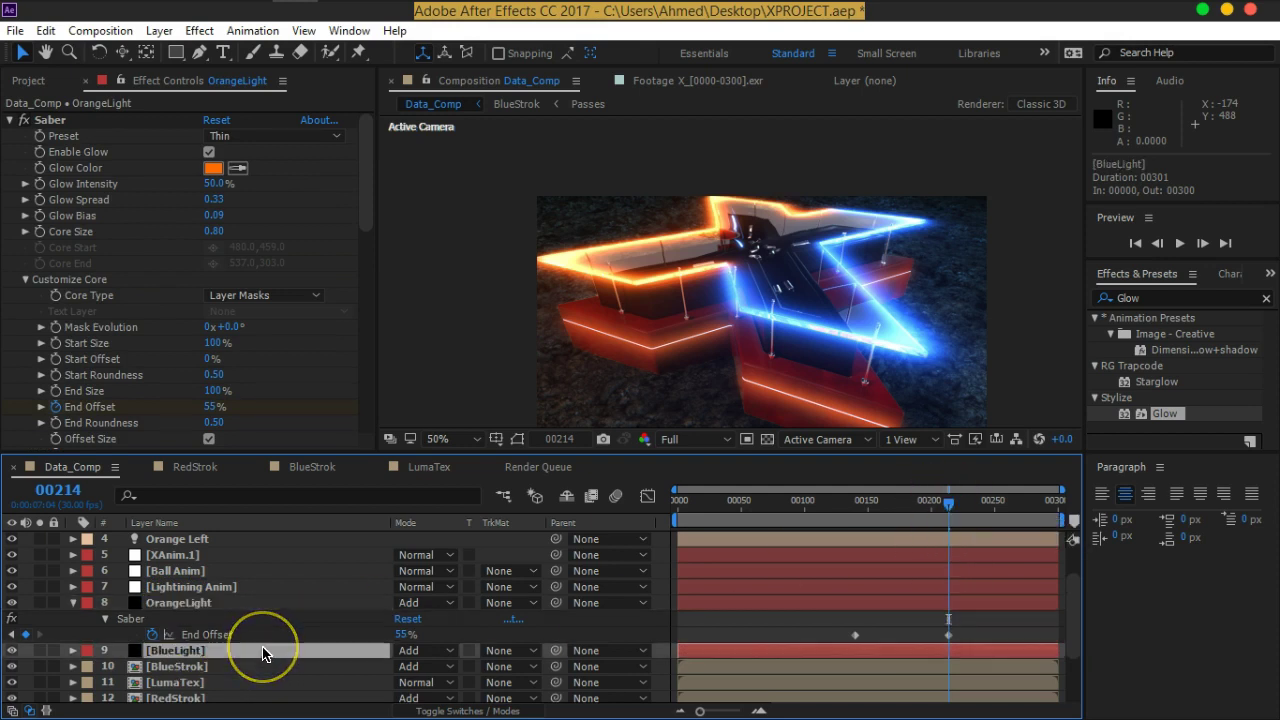
{"action": "scroll", "coordinate": [265, 654], "scroll_direction": "down", "scroll_amount": 2}
{"action": "key", "text": "u"}
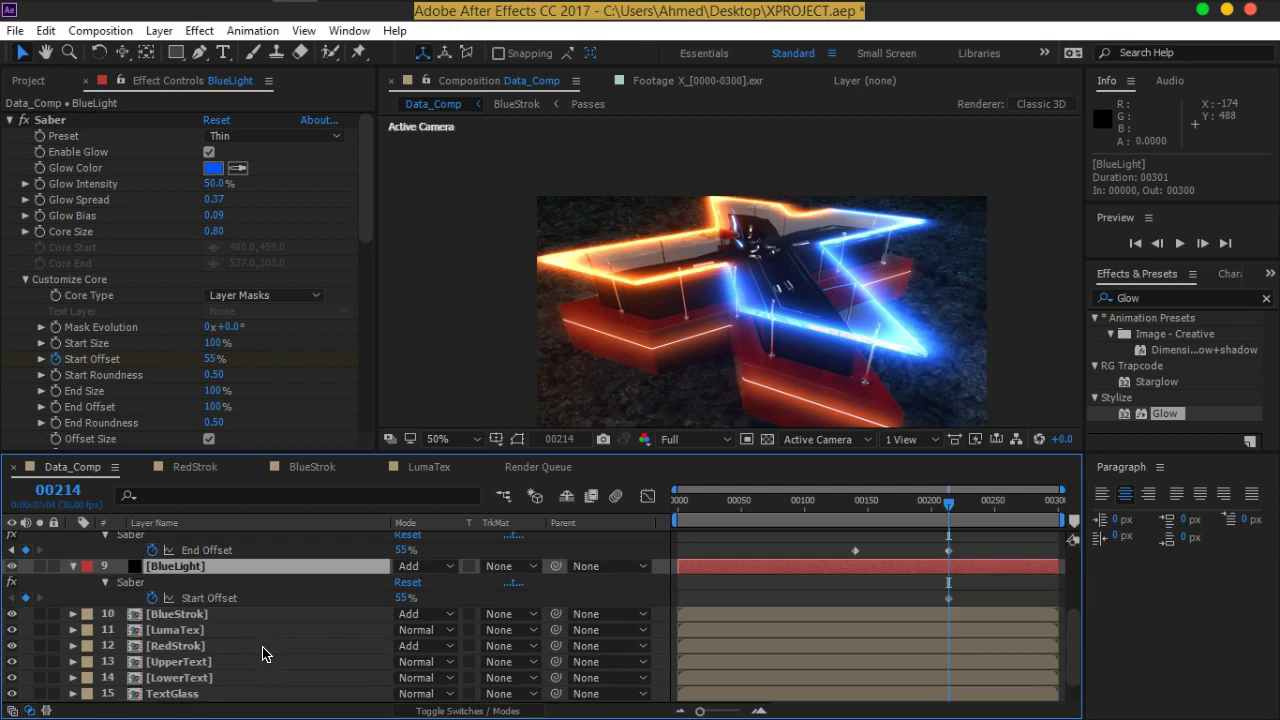
{"action": "left_click_drag", "start_coordinate": [949, 505], "coordinate": [866, 509]}
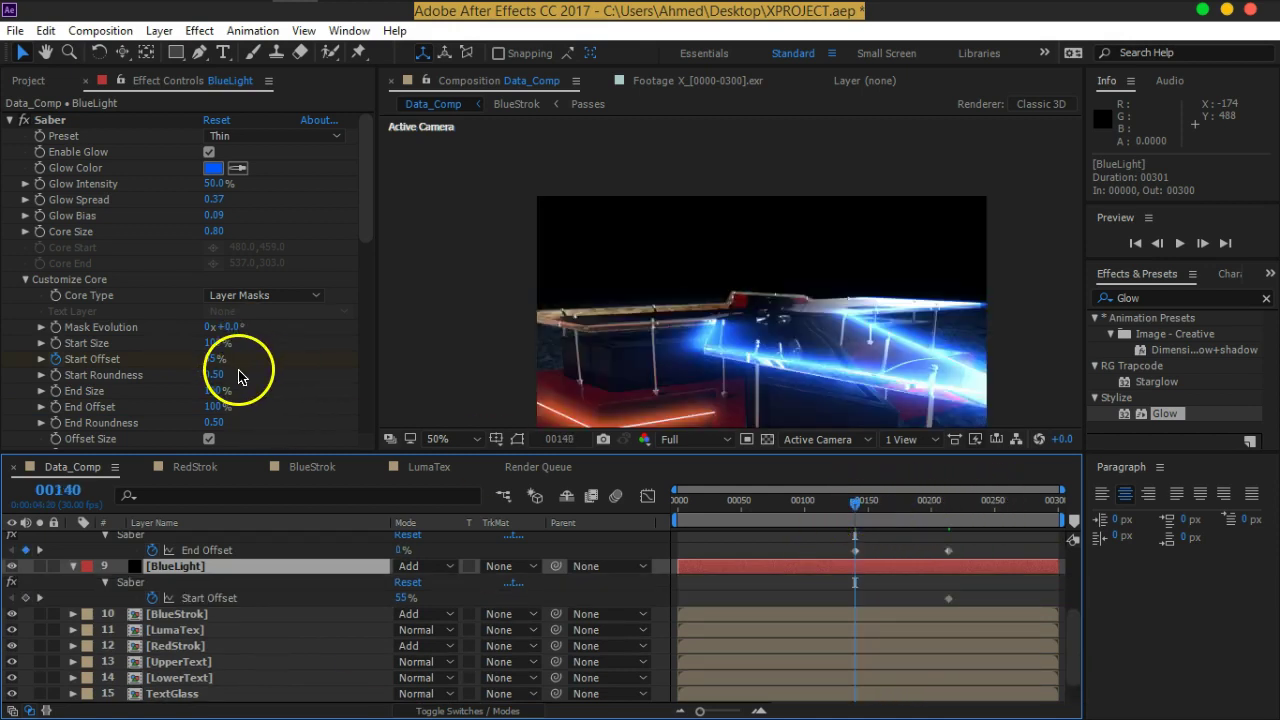
{"action": "mouse_move", "coordinate": [216, 360]}
{"action": "left_mouse_down"}
{"action": "mouse_move", "coordinate": [275, 357]}
{"action": "mouse_move", "coordinate": [789, 491]}
{"action": "left_mouse_up"}
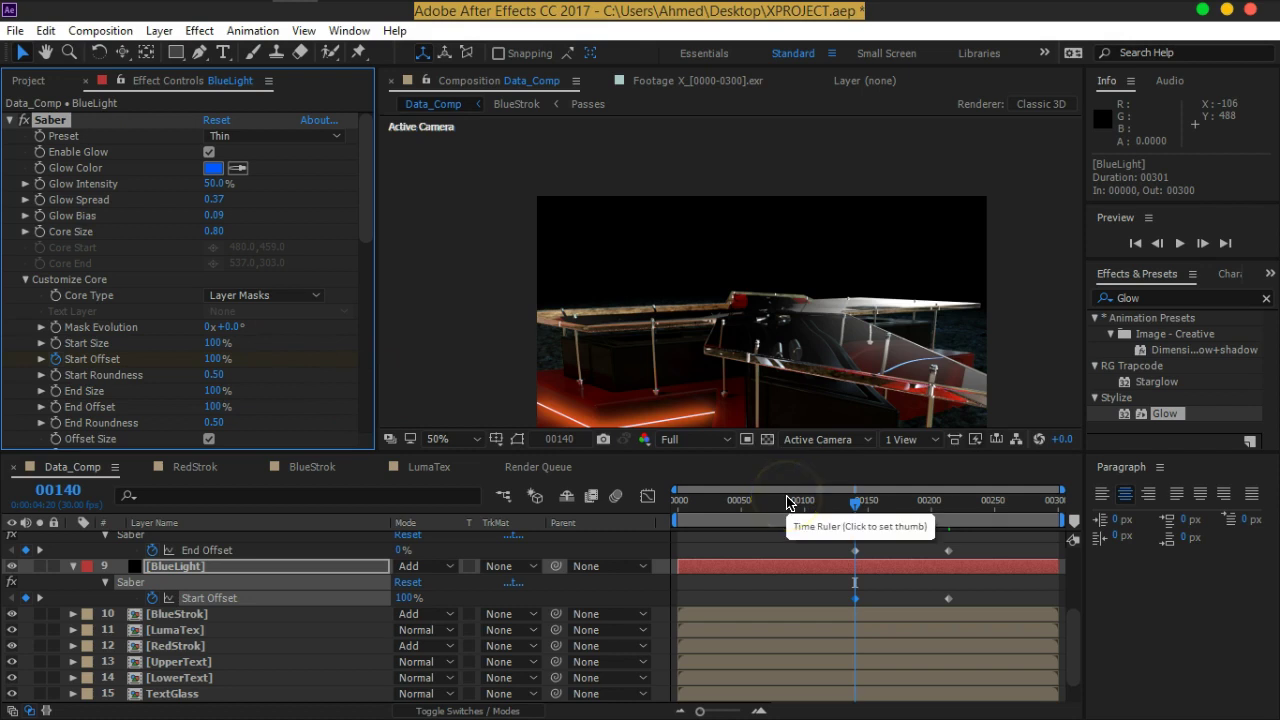
{"action": "left_click_drag", "start_coordinate": [675, 520], "coordinate": [848, 522]}
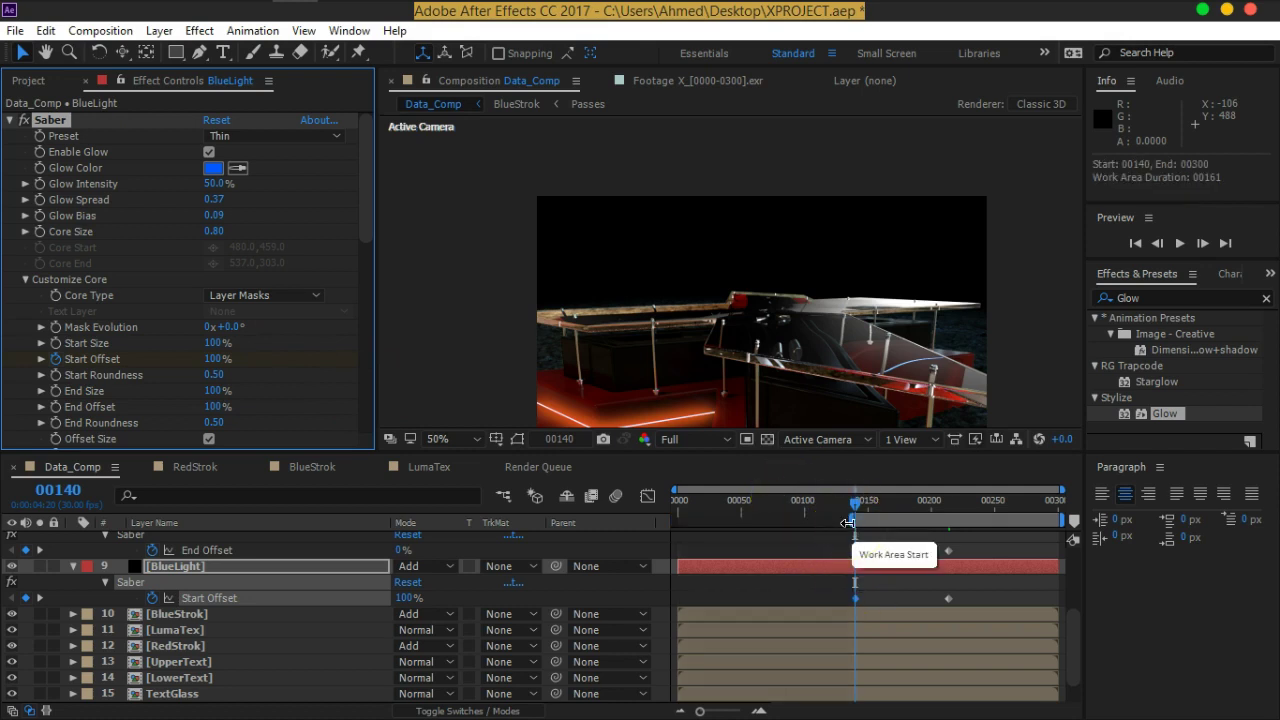
Preview the glows, then slide both glows' final 55% offset keyframes out to frame 00255
{"action": "key", "text": "space"}
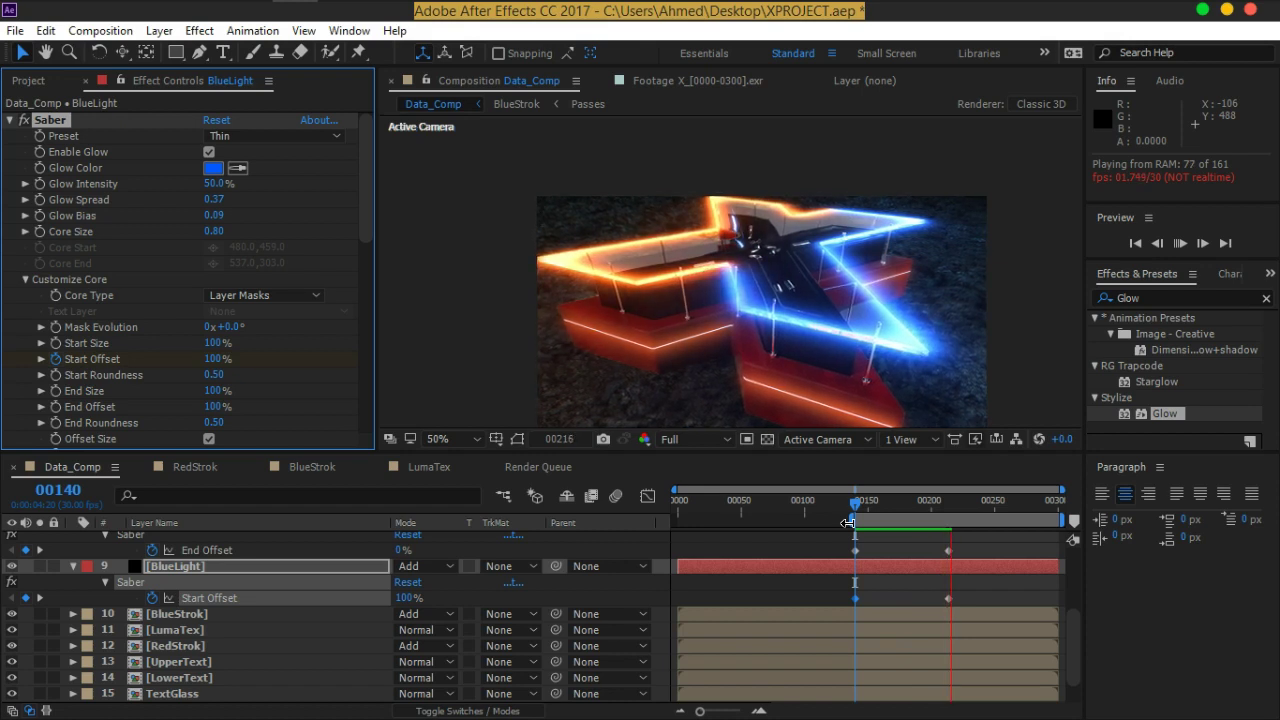
{"action": "key", "text": "space"}
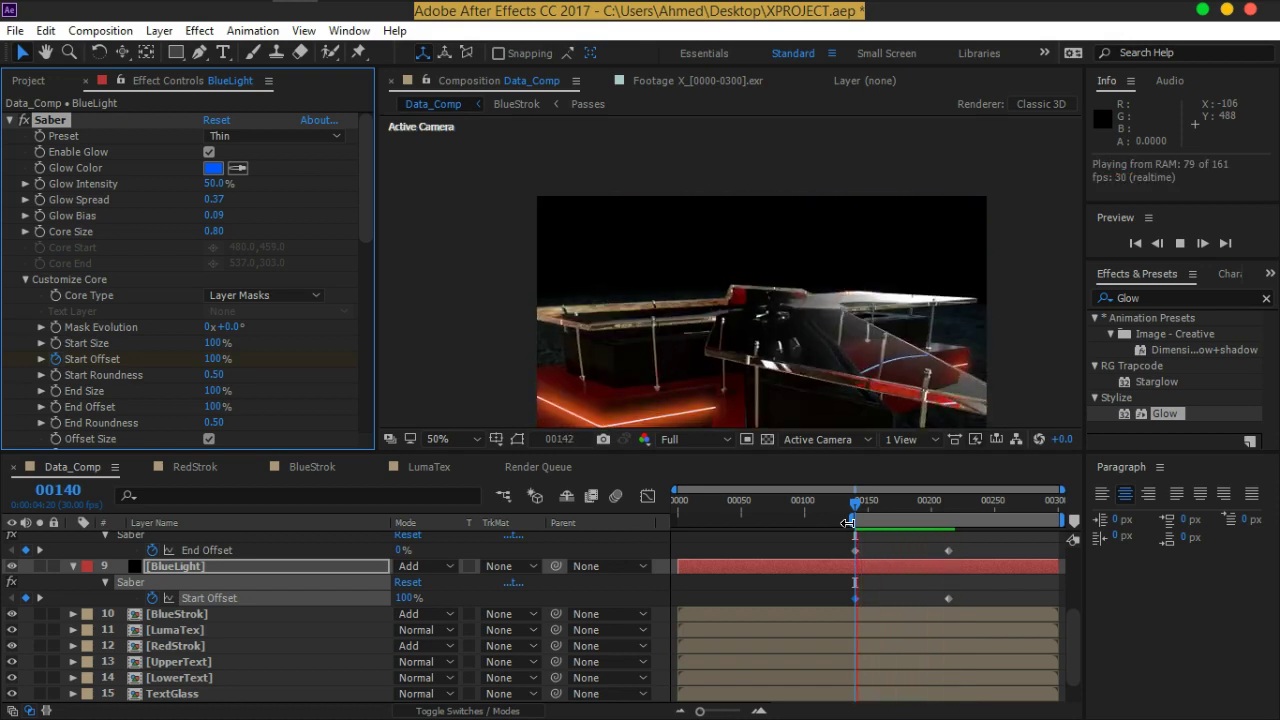
{"action": "left_click", "coordinate": [946, 508]}
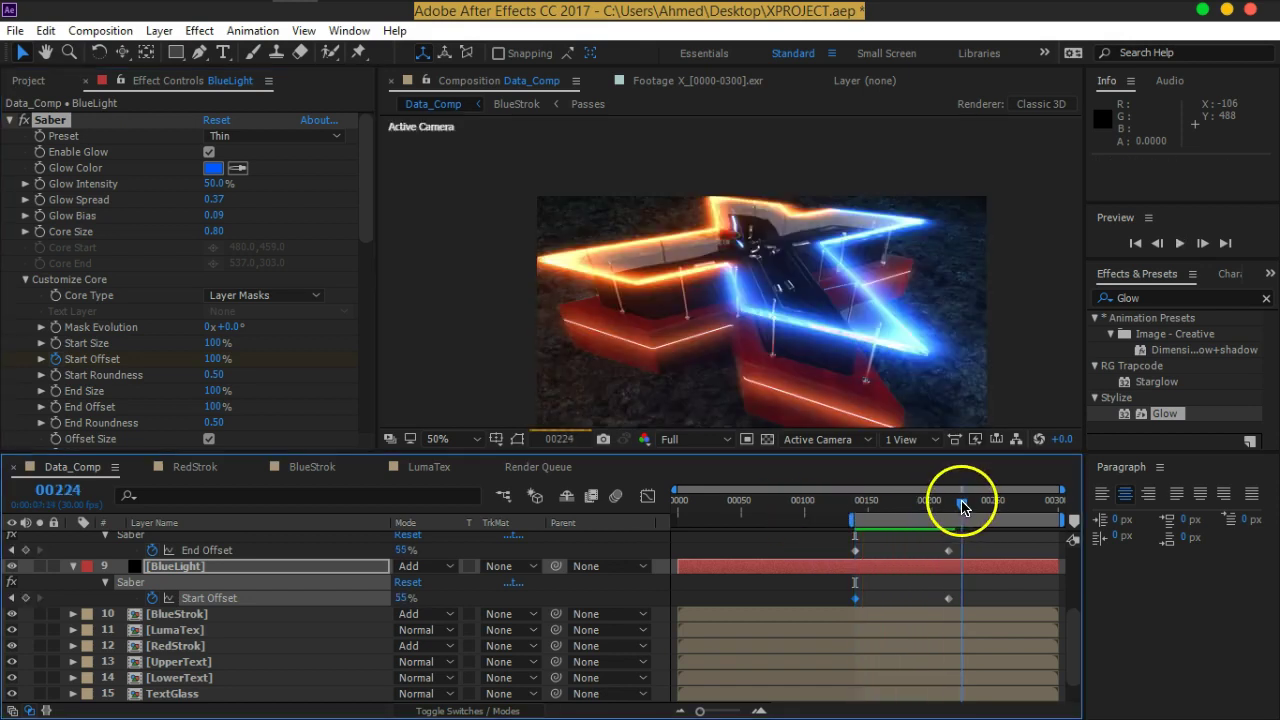
{"action": "mouse_move", "coordinate": [946, 508]}
{"action": "left_mouse_down"}
{"action": "mouse_move", "coordinate": [978, 508]}
{"action": "mouse_move", "coordinate": [961, 511]}
{"action": "mouse_move", "coordinate": [963, 608]}
{"action": "mouse_move", "coordinate": [998, 598]}
{"action": "left_mouse_up"}
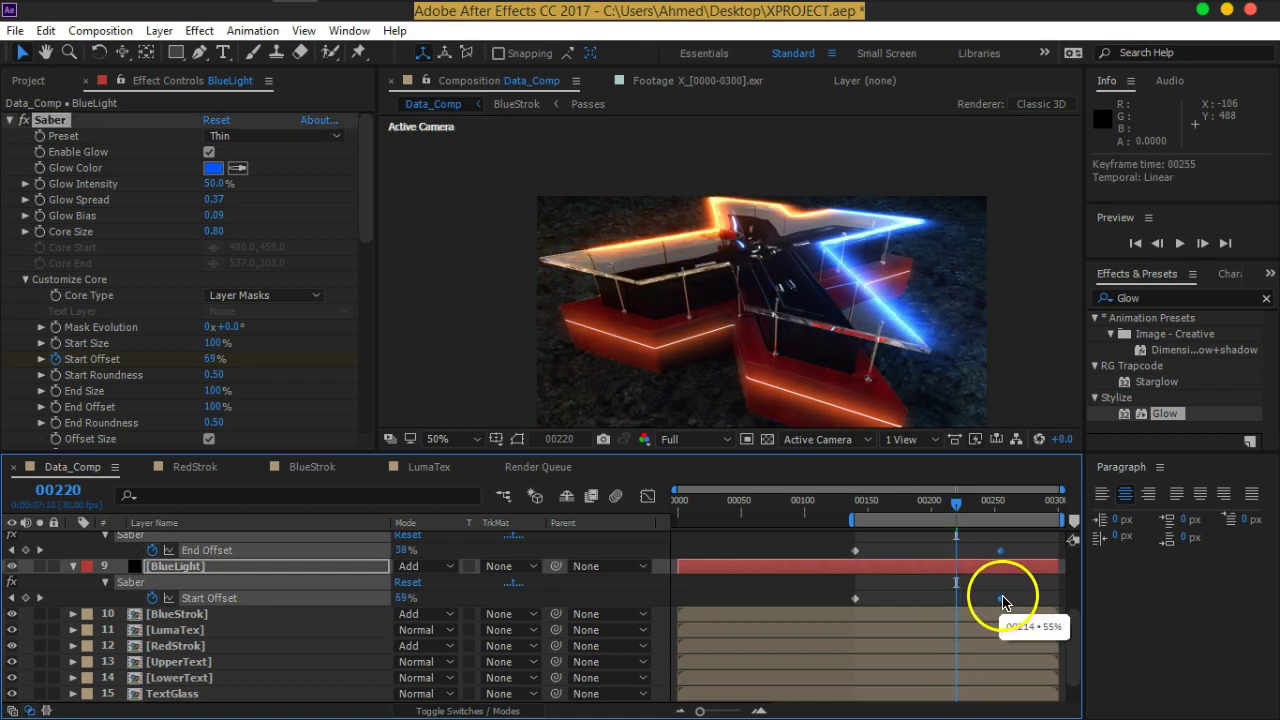
{"action": "left_click_drag", "start_coordinate": [958, 503], "coordinate": [967, 510]}
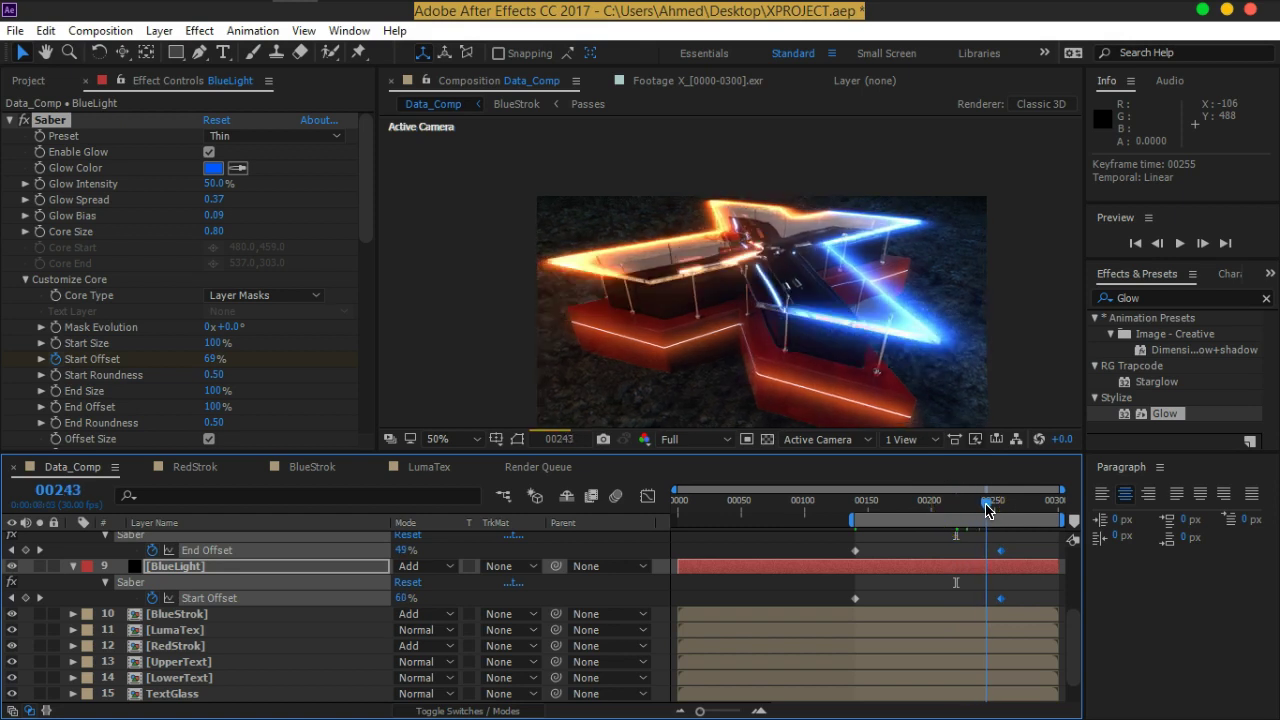
{"action": "mouse_move", "coordinate": [646, 333]}
{"action": "left_mouse_down"}
{"action": "mouse_move", "coordinate": [788, 282]}
{"action": "mouse_move", "coordinate": [796, 347]}
{"action": "mouse_move", "coordinate": [849, 377]}
{"action": "left_mouse_up"}
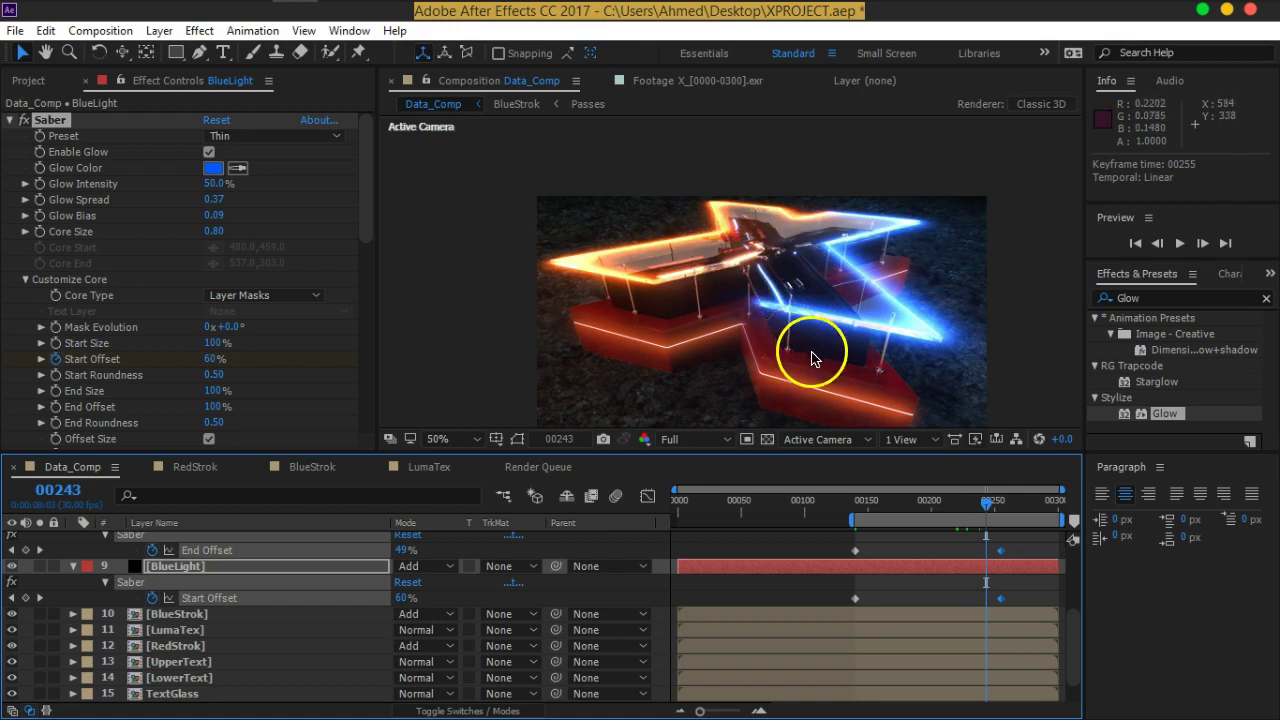
Collapse the Saber keyframe rows and pan the composition view to reframe the X logo
{"action": "left_click", "coordinate": [73, 566]}
{"action": "scroll", "coordinate": [75, 572], "scroll_direction": "up", "scroll_amount": 3}
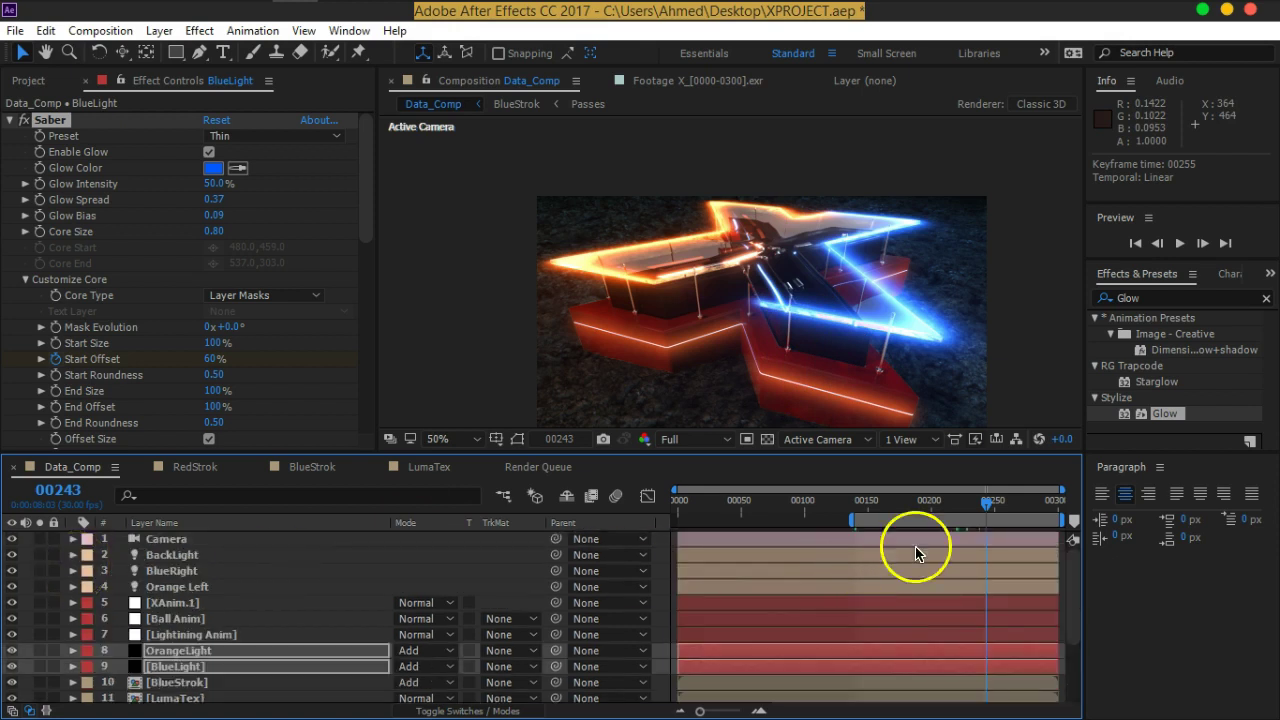
{"action": "key", "text": "h"}
{"action": "left_click_drag", "start_coordinate": [843, 334], "coordinate": [861, 285]}
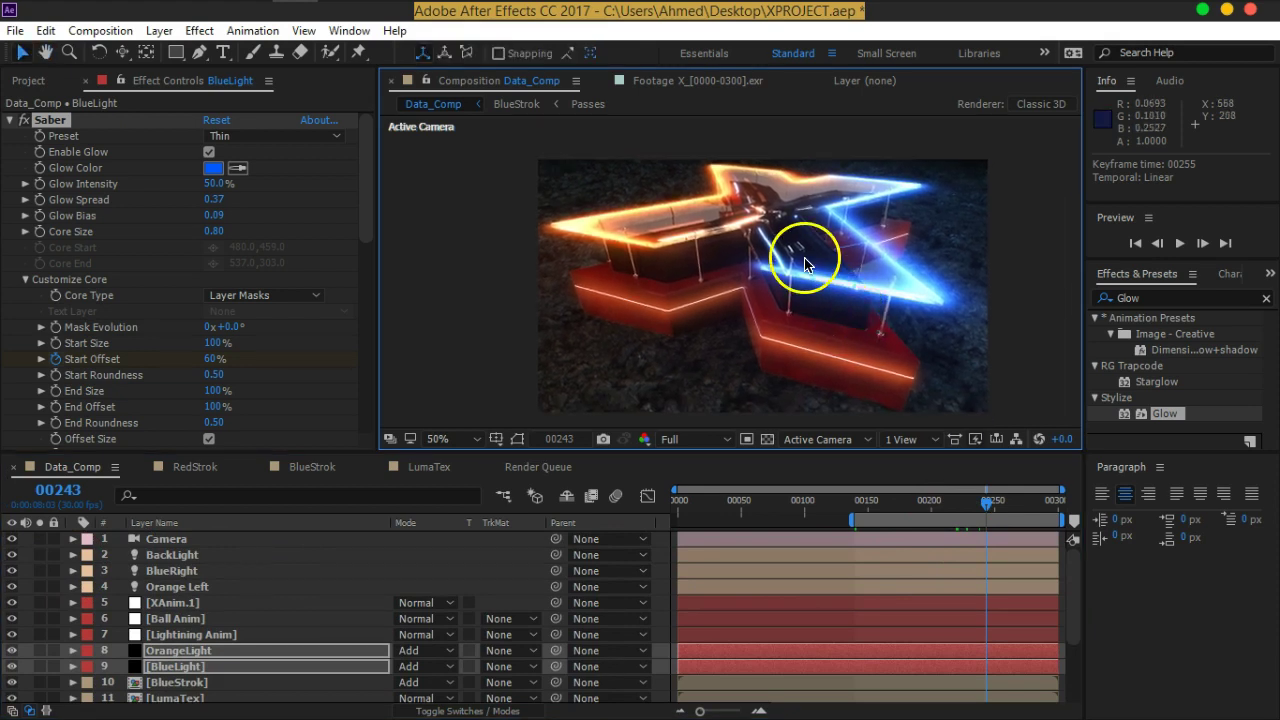
{"action": "scroll", "coordinate": [820, 280], "scroll_direction": "up", "scroll_amount": 3}
{"action": "scroll", "coordinate": [855, 300], "scroll_direction": "down", "scroll_amount": 3}
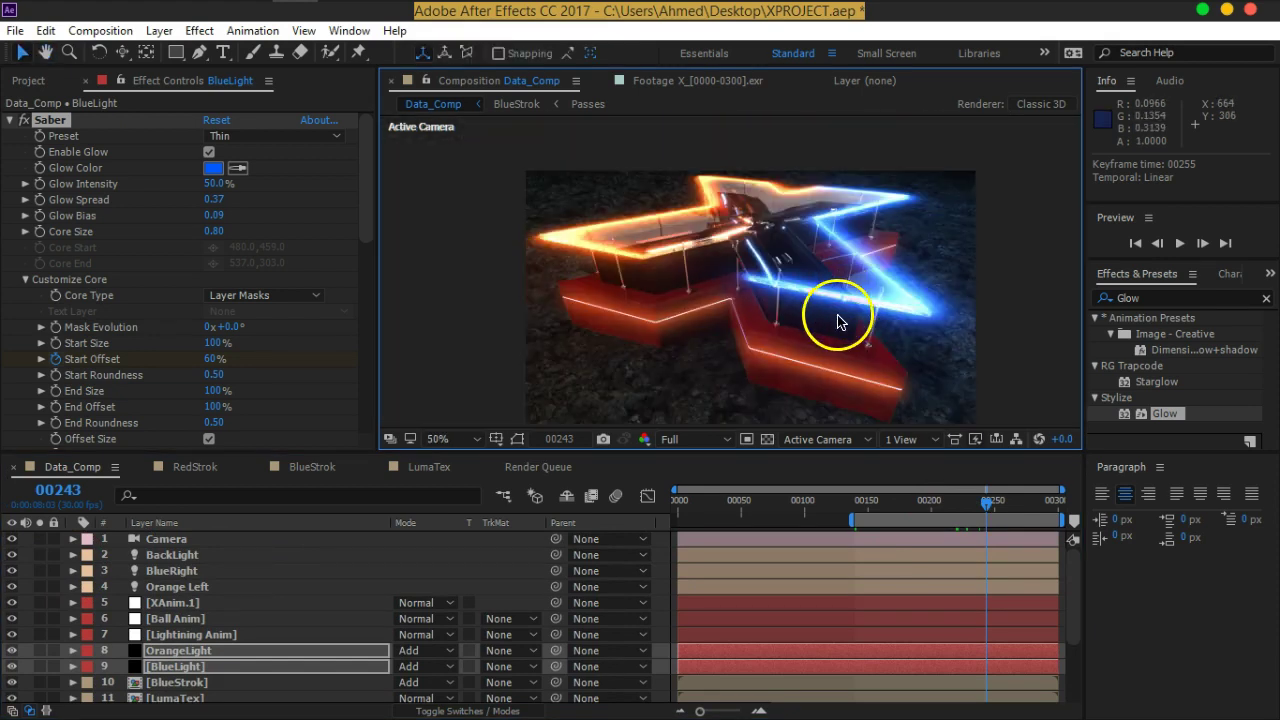
{"action": "scroll", "coordinate": [814, 384], "scroll_direction": "down", "scroll_amount": 2}
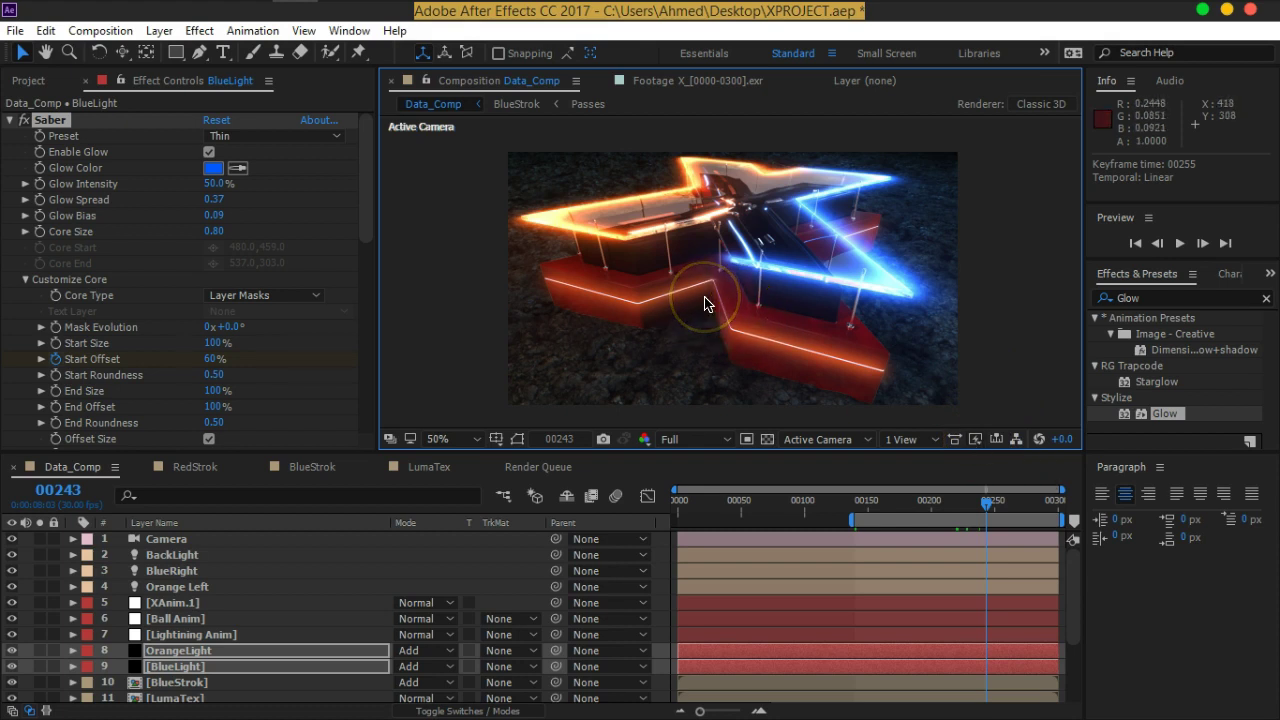
Scrub back and forth through the timeline to review the glows building along the X
{"action": "mouse_move", "coordinate": [1000, 506]}
{"action": "left_mouse_down"}
{"action": "mouse_move", "coordinate": [897, 499]}
{"action": "mouse_move", "coordinate": [980, 503]}
{"action": "left_mouse_up"}
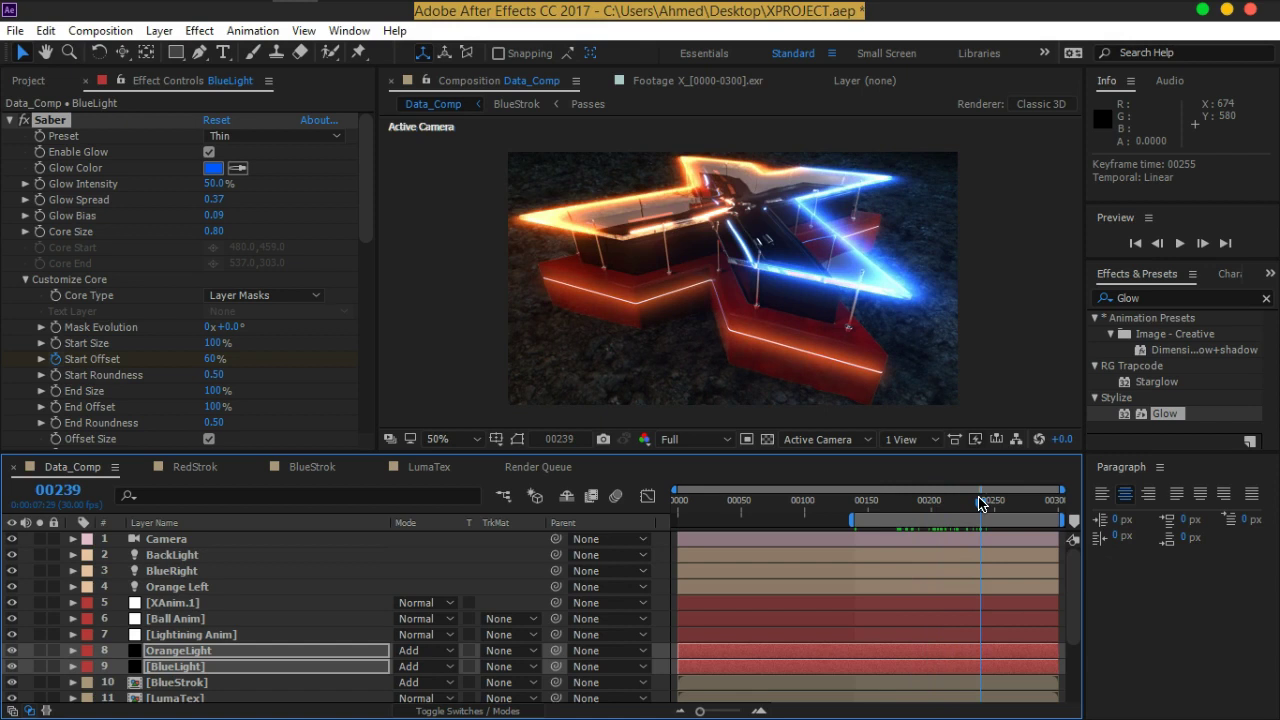
{"action": "left_click_drag", "start_coordinate": [993, 503], "coordinate": [1037, 505]}
{"action": "key", "text": "ctrl+z"}
{"action": "left_click", "coordinate": [868, 376]}
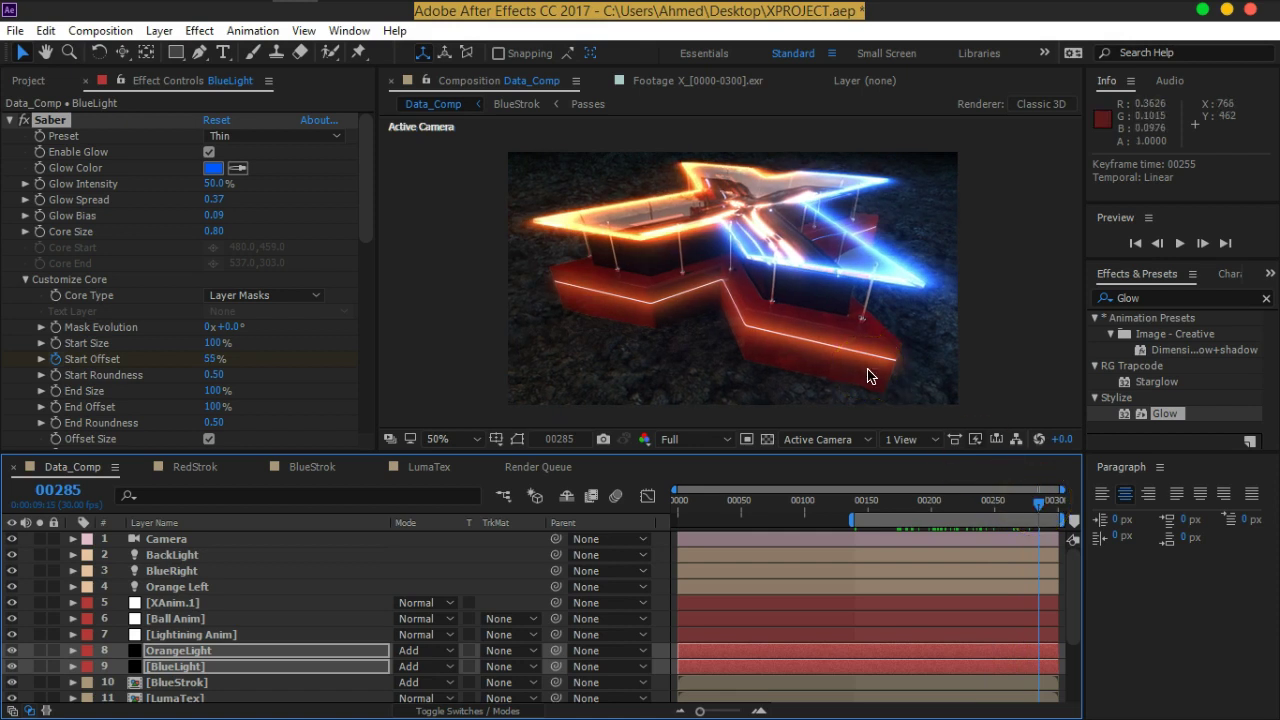
{"action": "mouse_move", "coordinate": [866, 208]}
{"action": "left_mouse_down"}
{"action": "mouse_move", "coordinate": [853, 178]}
{"action": "mouse_move", "coordinate": [816, 216]}
{"action": "left_mouse_up"}
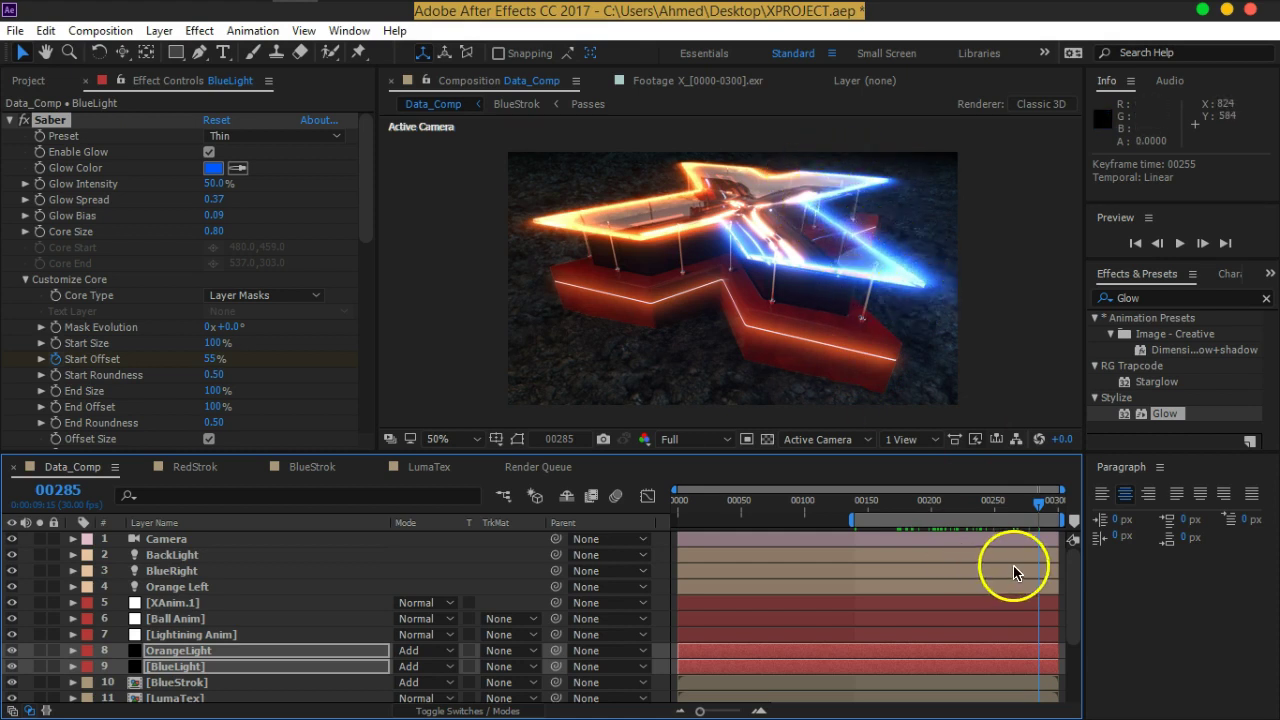
{"action": "mouse_move", "coordinate": [1040, 514]}
{"action": "left_mouse_down"}
{"action": "mouse_move", "coordinate": [876, 516]}
{"action": "mouse_move", "coordinate": [899, 510]}
{"action": "left_mouse_up"}
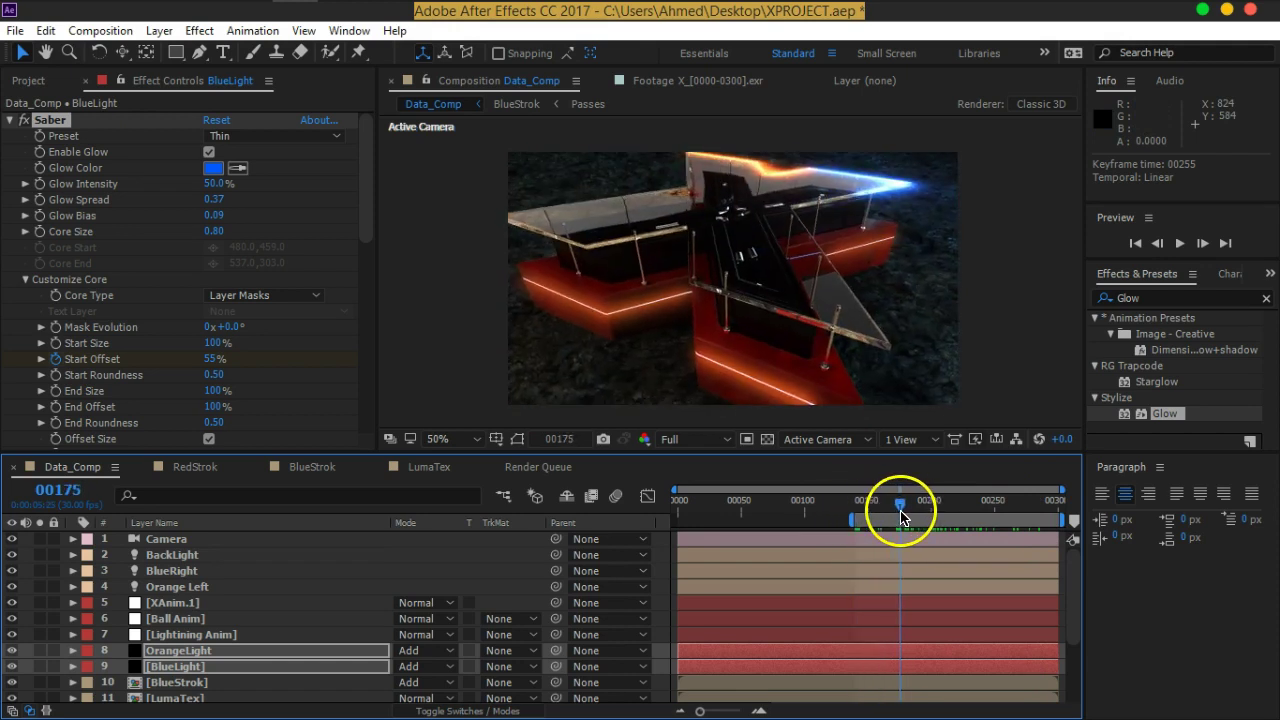
Create a new black solid layer named OF above OrangeLight
{"action": "left_click", "coordinate": [200, 636]}
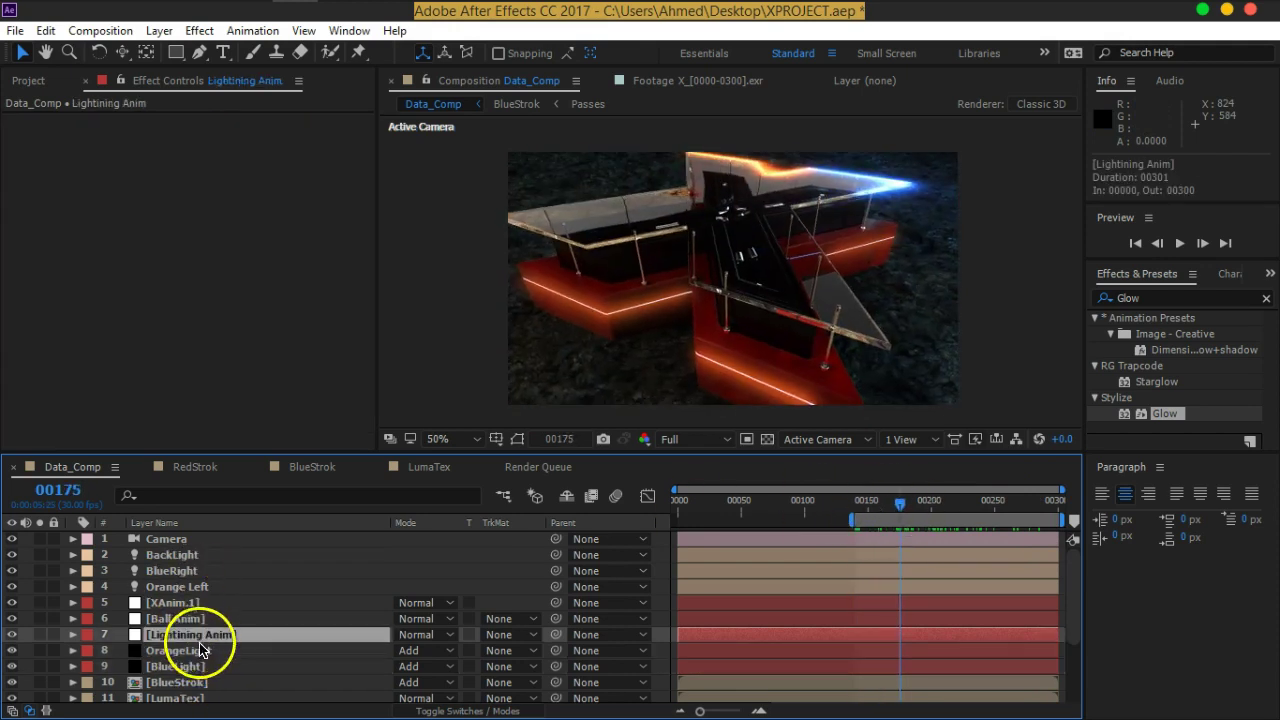
{"action": "left_click", "coordinate": [203, 652]}
{"action": "left_click", "coordinate": [159, 31]}
{"action": "left_click", "coordinate": [159, 31]}
{"action": "left_click", "coordinate": [159, 31]}
{"action": "mouse_move", "coordinate": [220, 24]}
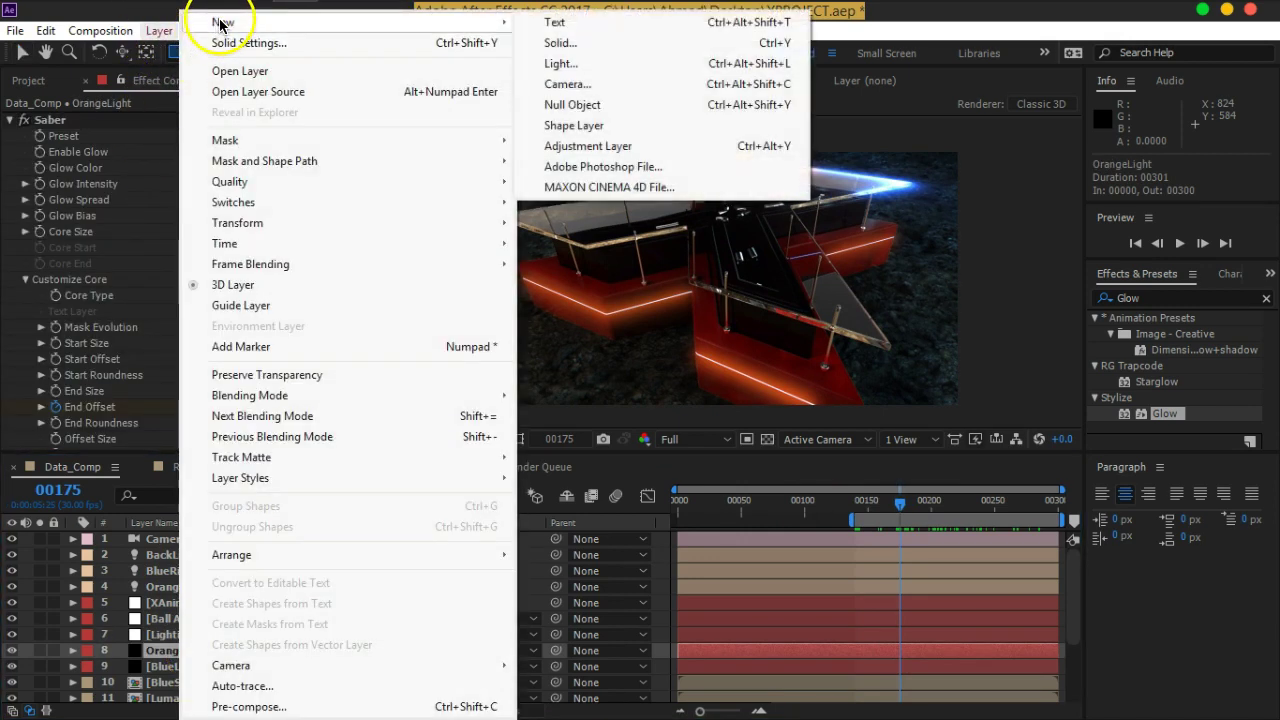
{"action": "left_click", "coordinate": [660, 43]}
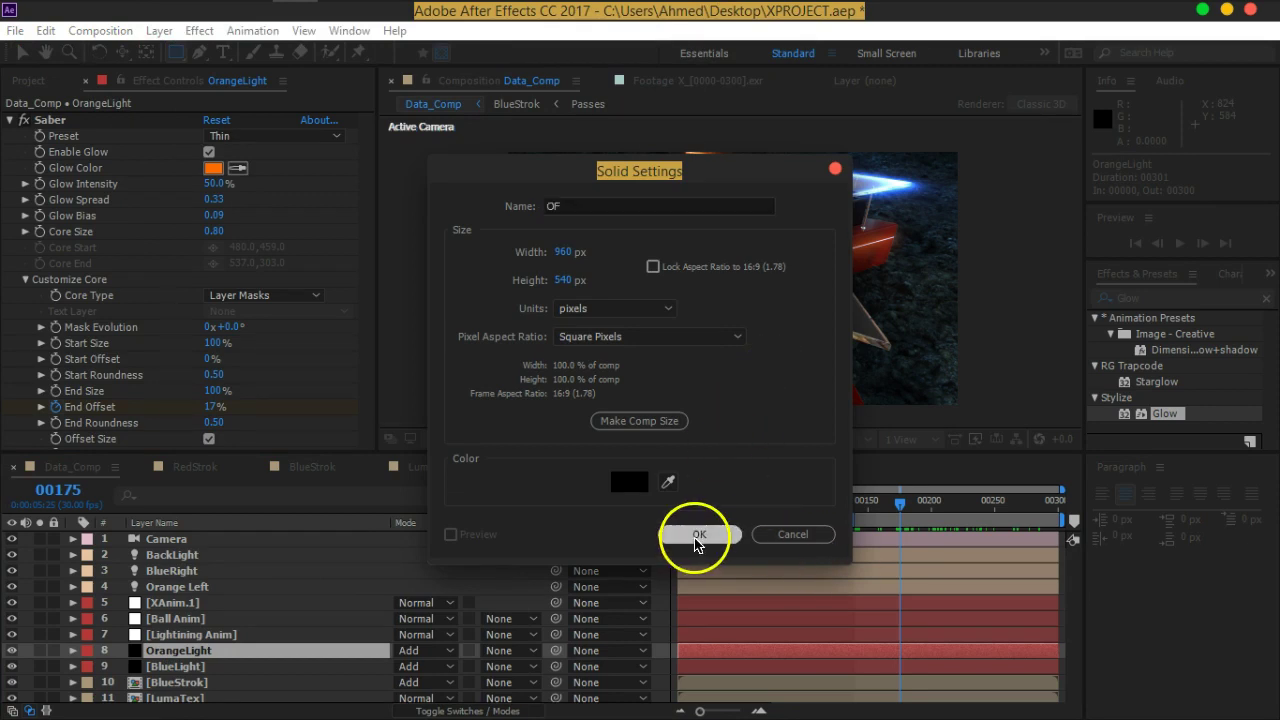
{"action": "left_click", "coordinate": [697, 533]}
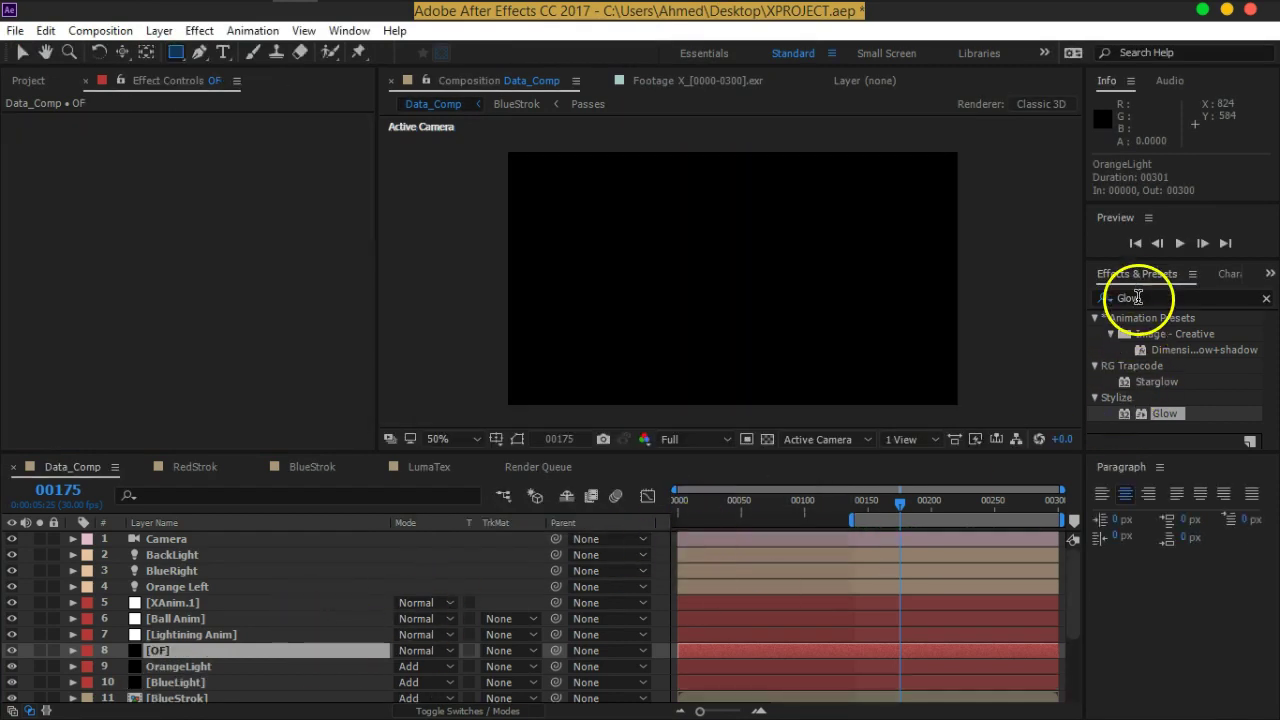
Start searching the Effects & Presets panel for 'optic'
{"action": "left_click", "coordinate": [1140, 298]}
{"action": "type", "text": "op"}
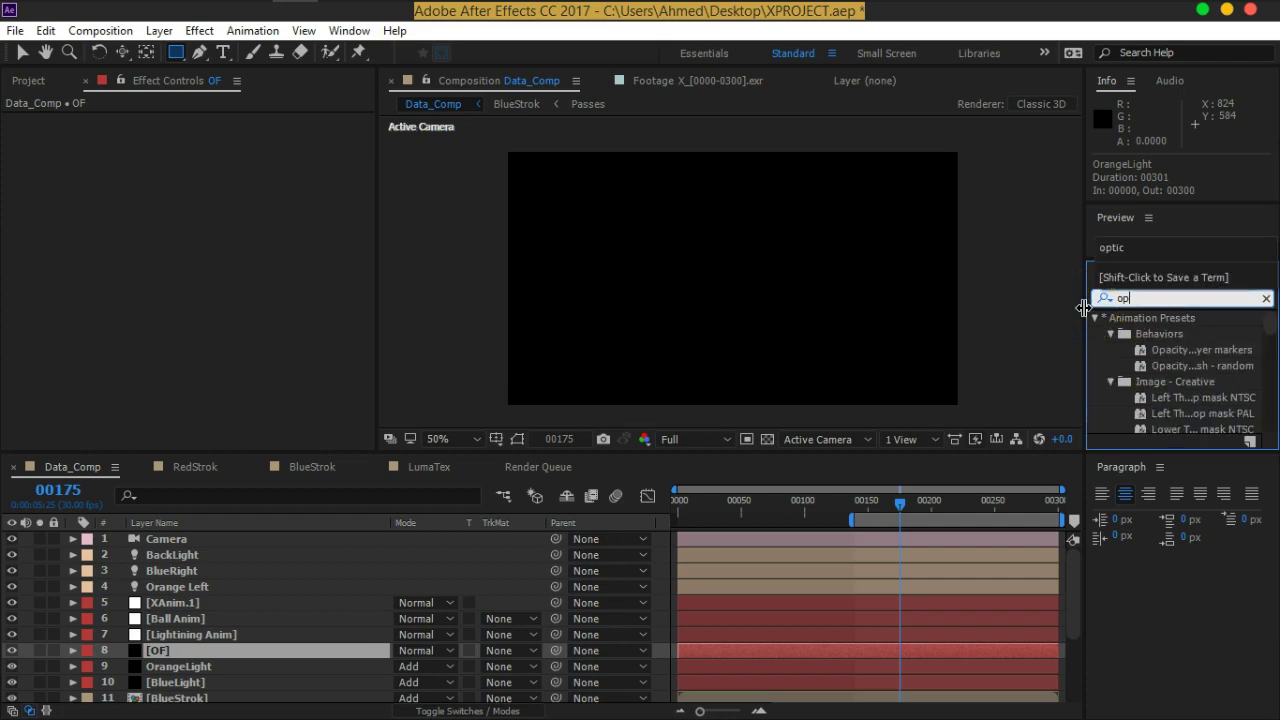
{"action": "type", "text": "tu"}
{"action": "key", "text": "BackSpace"}
Apply Optical Flares to OF and load the Natural Flares > Air Missile preset
{"action": "type", "text": "ic"}
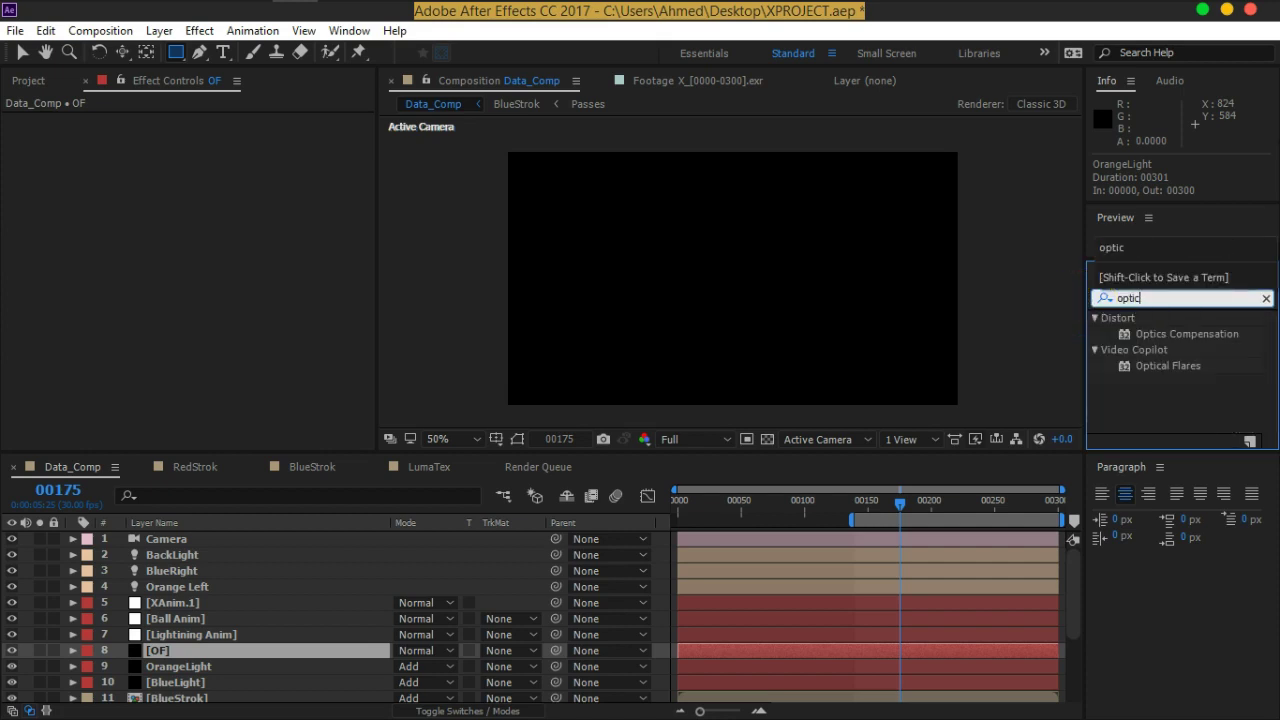
{"action": "double_click", "coordinate": [1165, 366]}
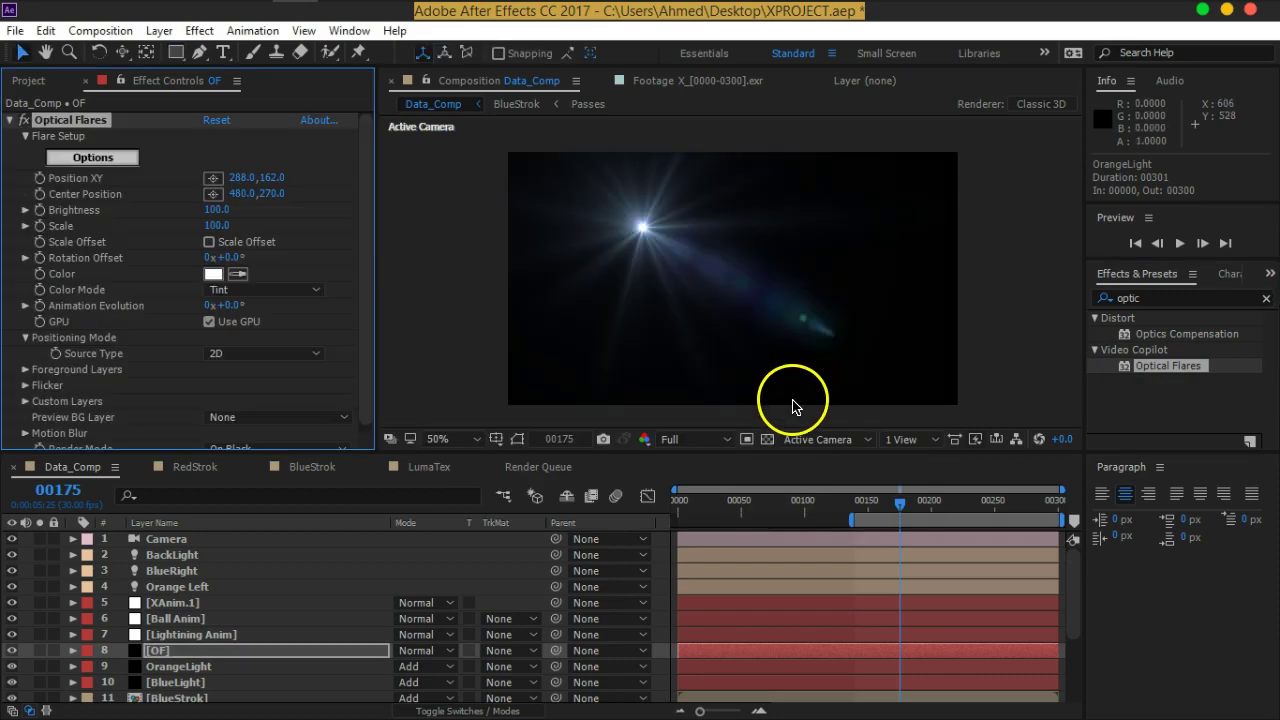
{"action": "left_click", "coordinate": [93, 158]}
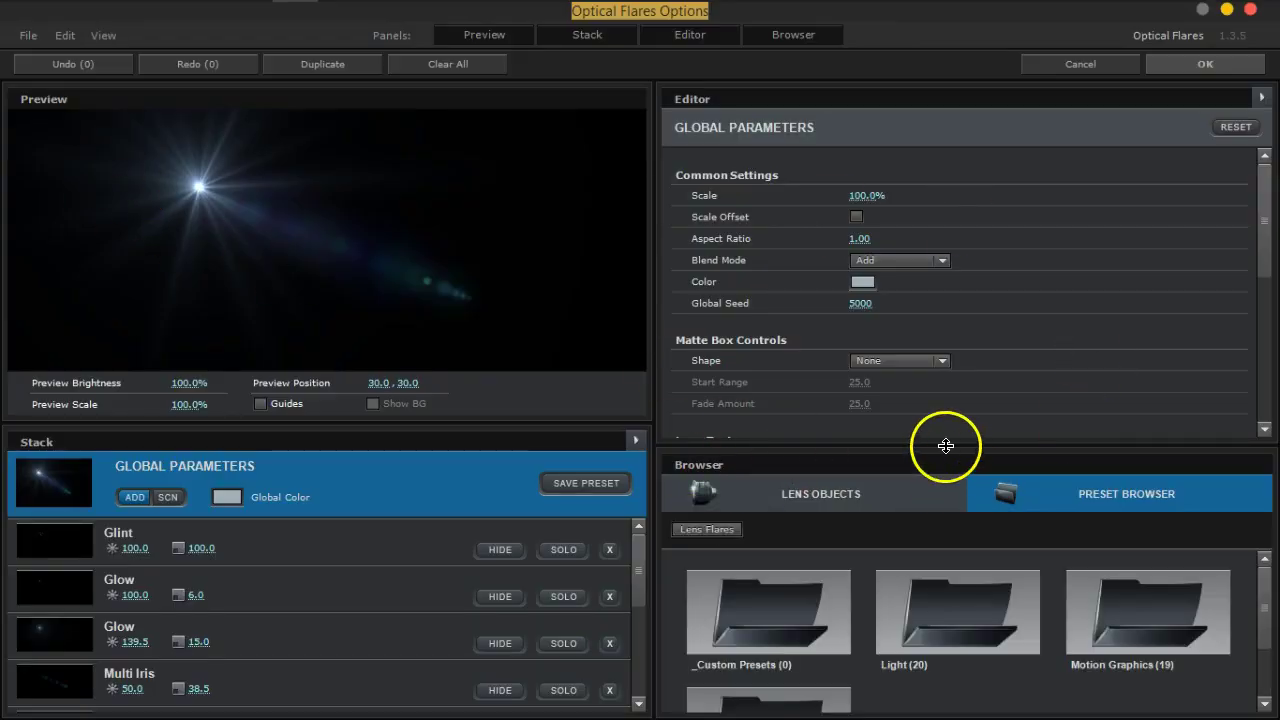
{"action": "left_click_drag", "start_coordinate": [946, 445], "coordinate": [920, 246]}
{"action": "double_click", "coordinate": [903, 409]}
{"action": "scroll", "coordinate": [1135, 507], "scroll_direction": "down", "scroll_amount": 5}
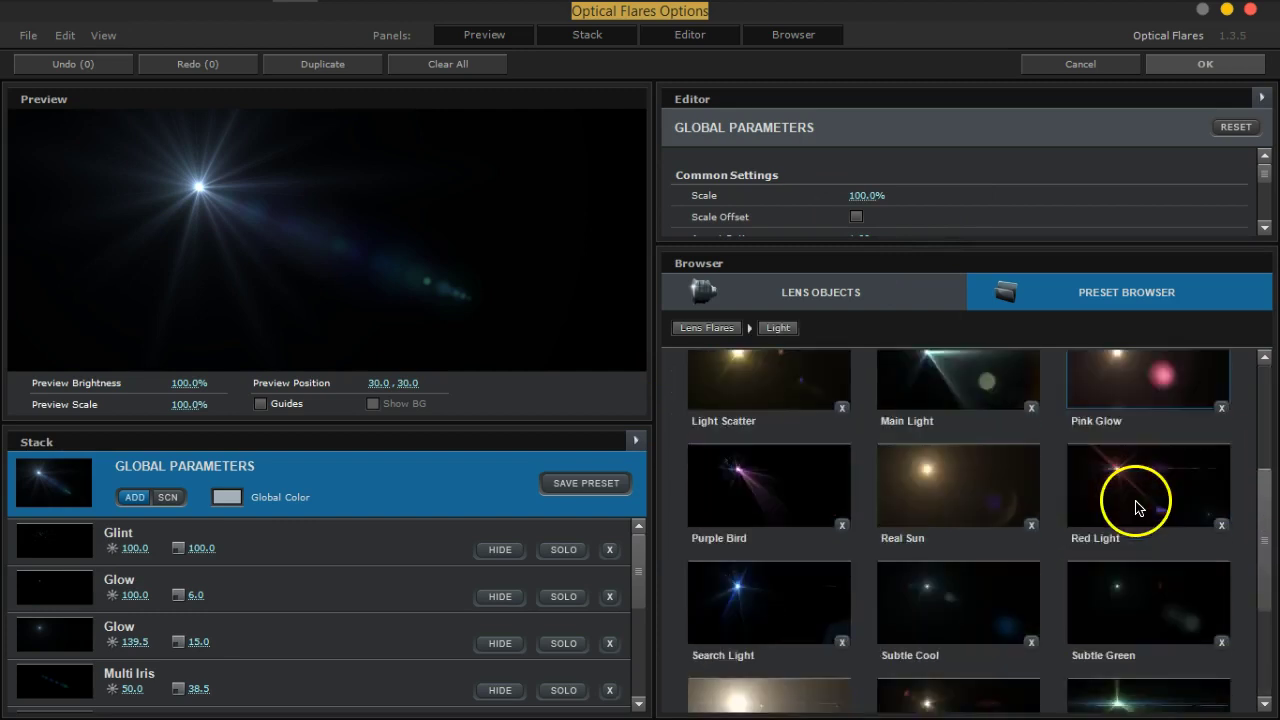
{"action": "scroll", "coordinate": [1135, 507], "scroll_direction": "down", "scroll_amount": 3}
{"action": "scroll", "coordinate": [809, 514], "scroll_direction": "up", "scroll_amount": 10}
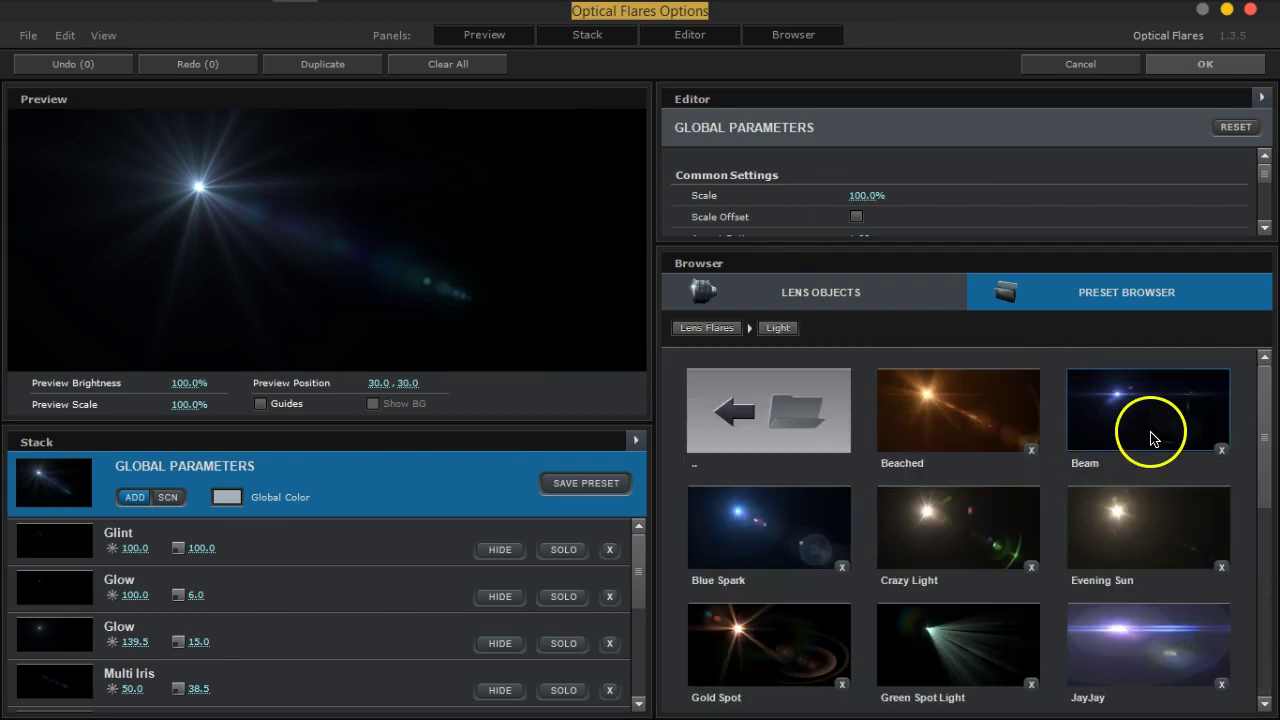
{"action": "left_click", "coordinate": [712, 328]}
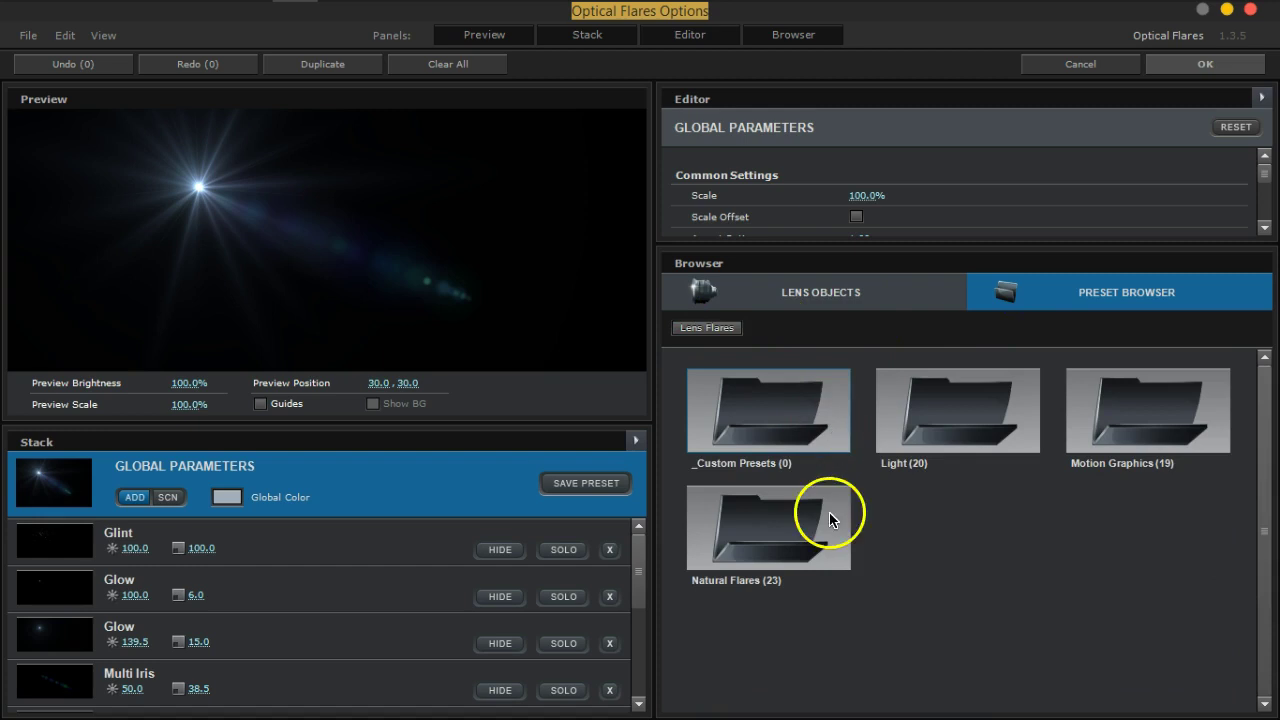
{"action": "double_click", "coordinate": [829, 517]}
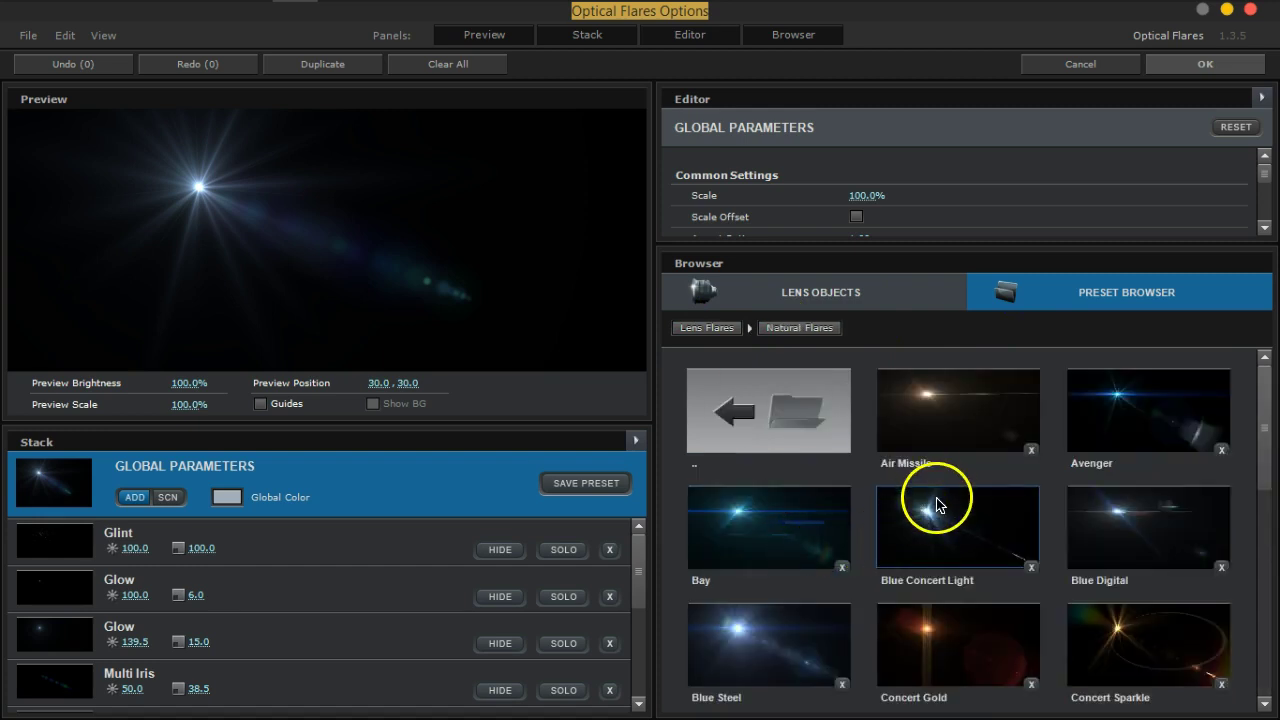
{"action": "left_click", "coordinate": [910, 434]}
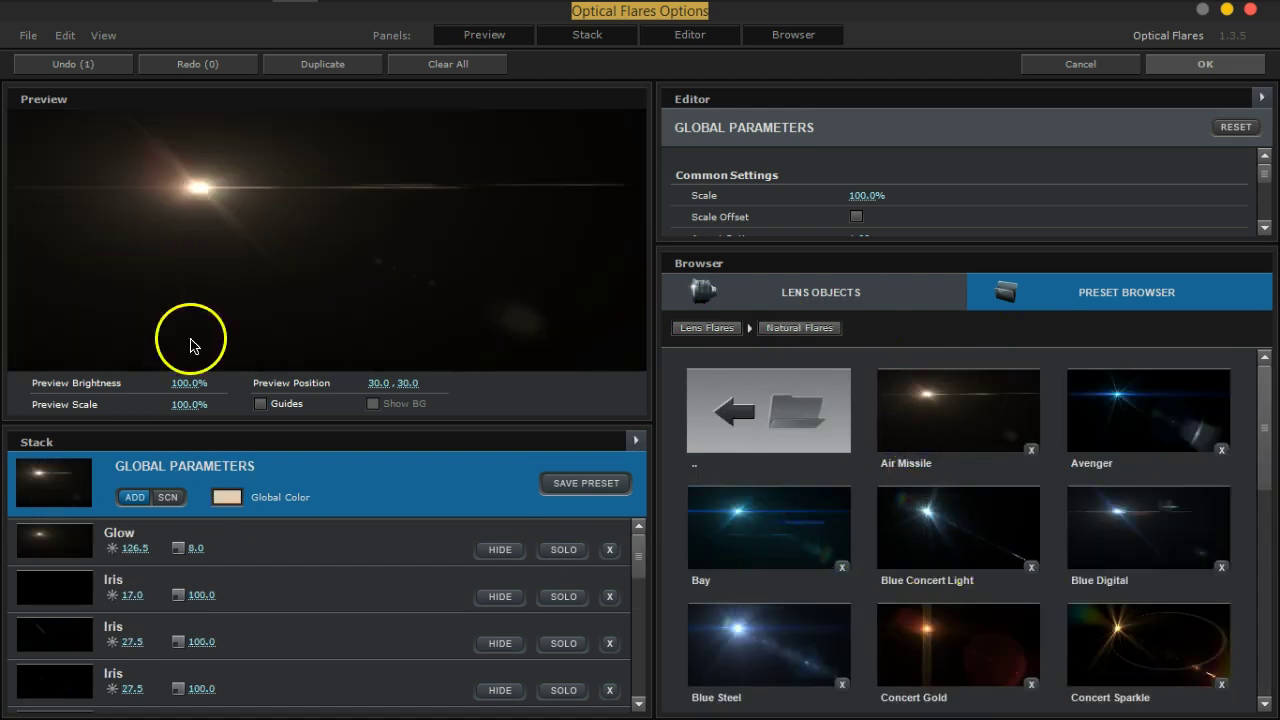
Set the flare's Global Color to orange, enable screen blending, and confirm the settings
{"action": "left_click", "coordinate": [222, 495]}
{"action": "left_click", "coordinate": [313, 636]}
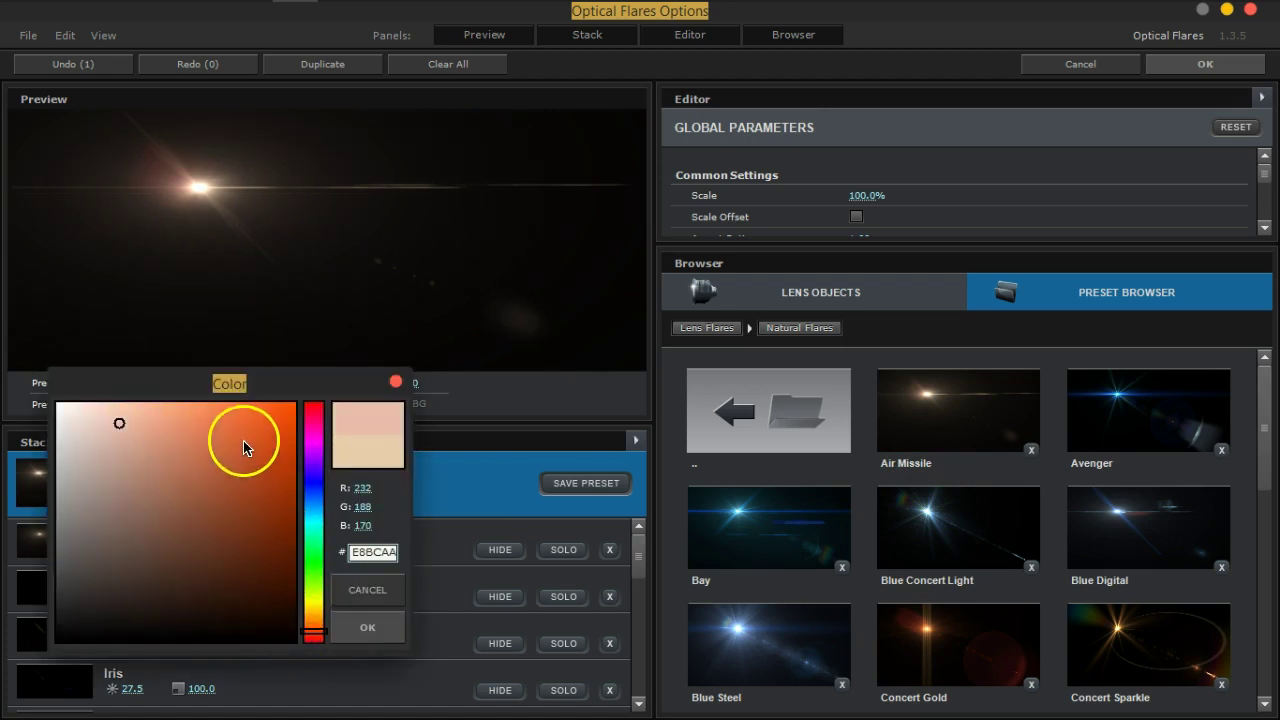
{"action": "left_click_drag", "start_coordinate": [248, 443], "coordinate": [232, 452]}
{"action": "left_click", "coordinate": [314, 633]}
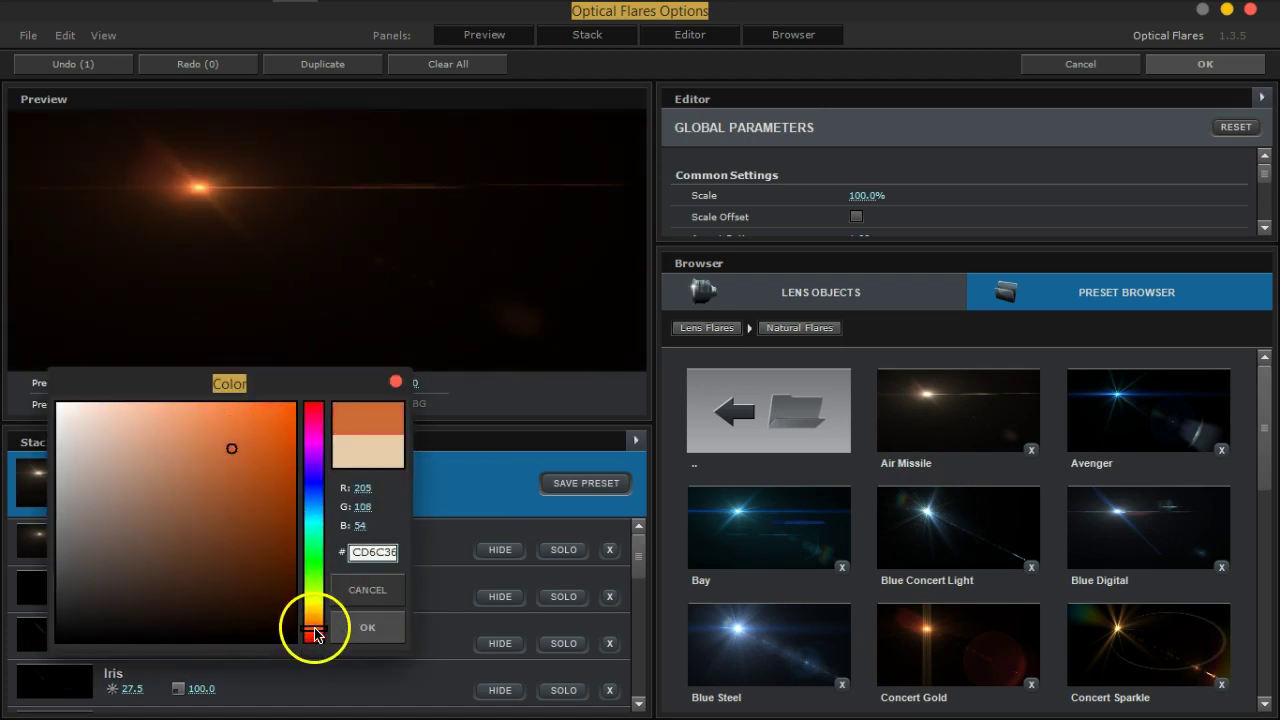
{"action": "left_click", "coordinate": [367, 627]}
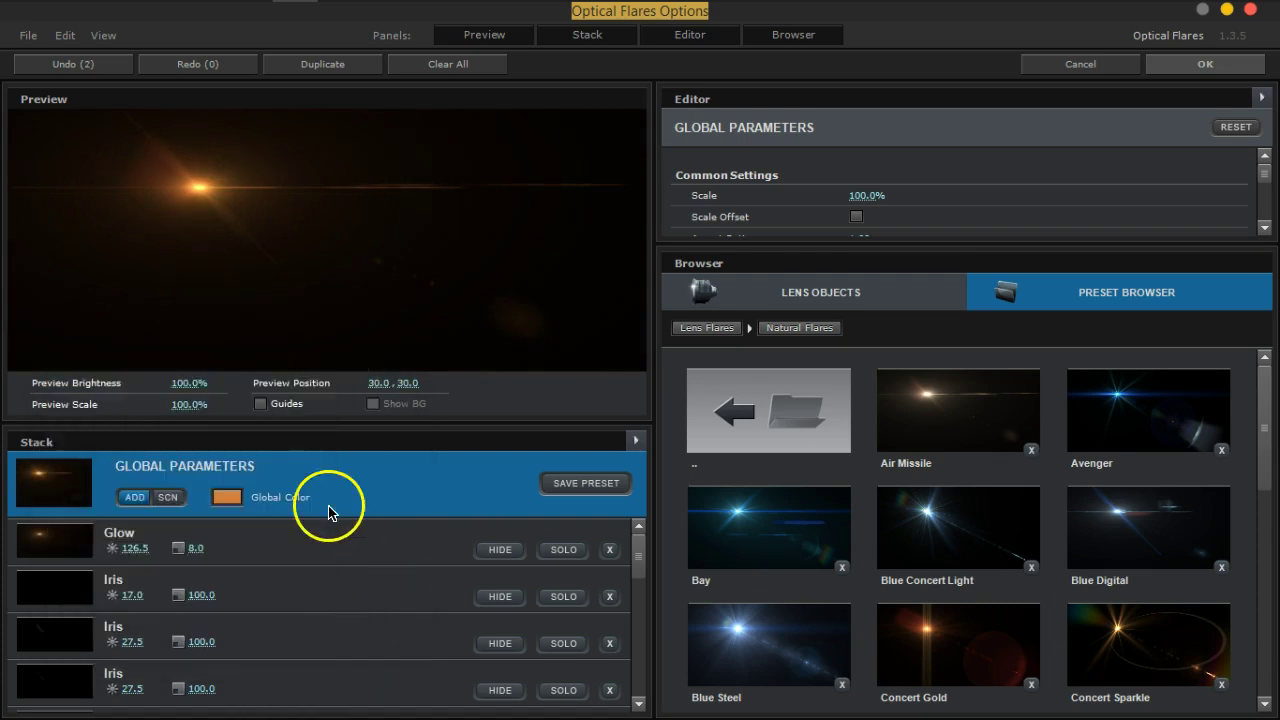
{"action": "left_click", "coordinate": [163, 500]}
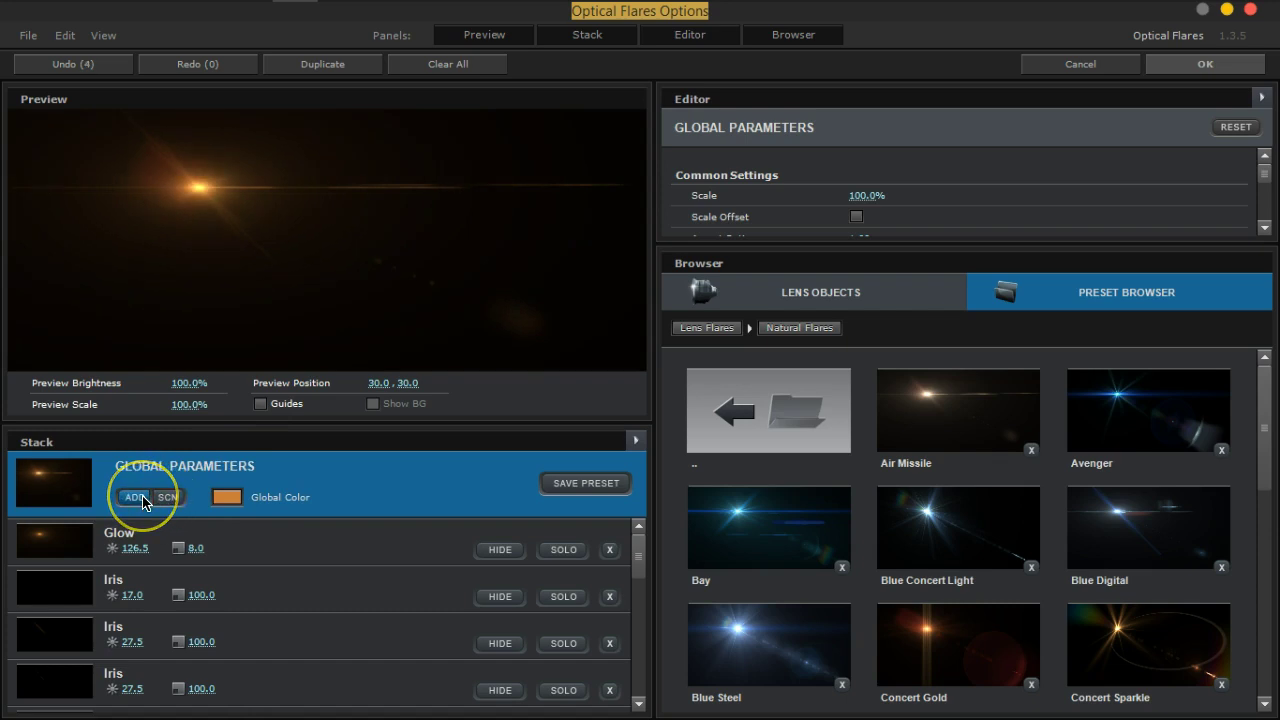
{"action": "left_click", "coordinate": [1198, 64]}
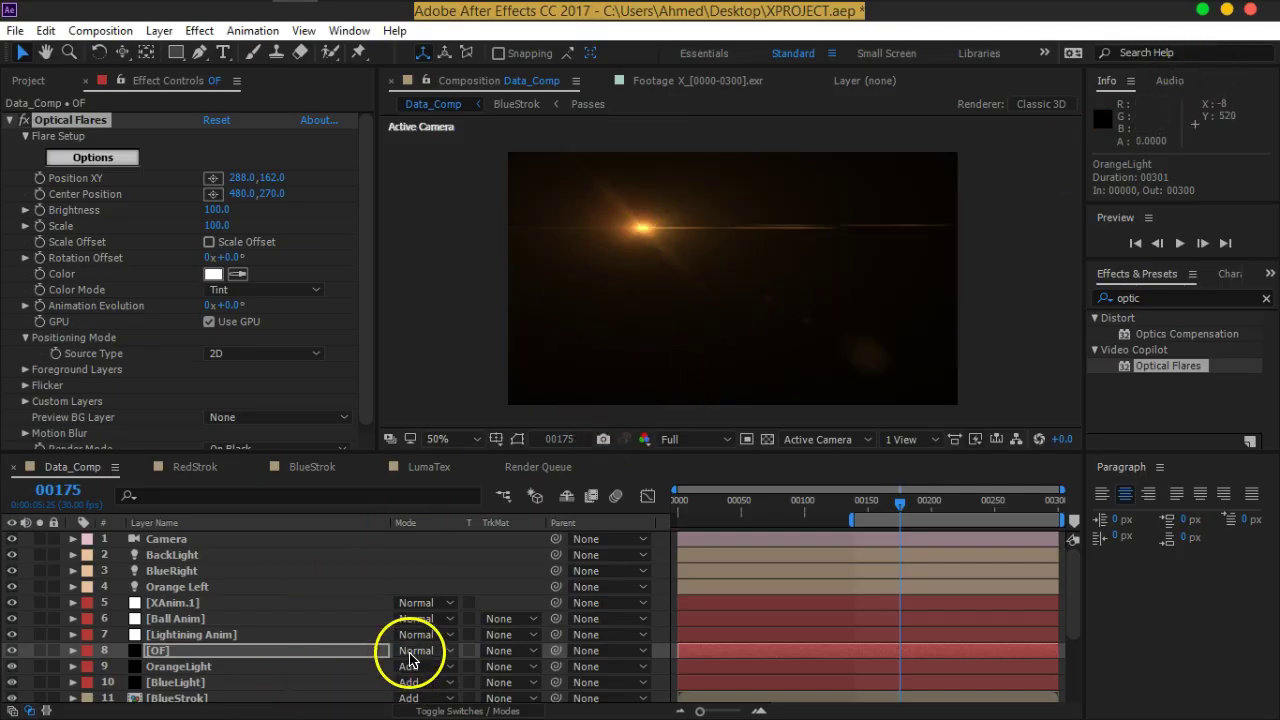
Set the OF layer's blend mode to Add and flare Scale to 160
{"action": "left_click", "coordinate": [418, 651]}
{"action": "left_click", "coordinate": [428, 232]}
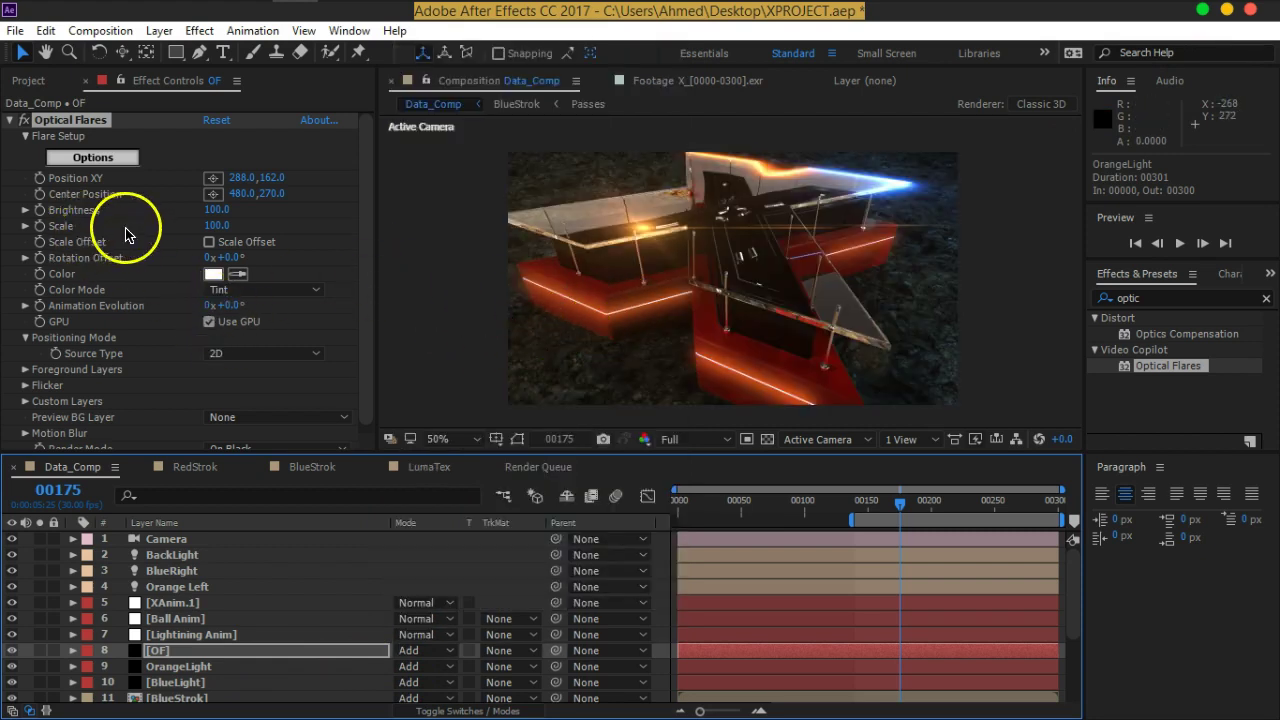
{"action": "left_click_drag", "start_coordinate": [215, 228], "coordinate": [220, 228]}
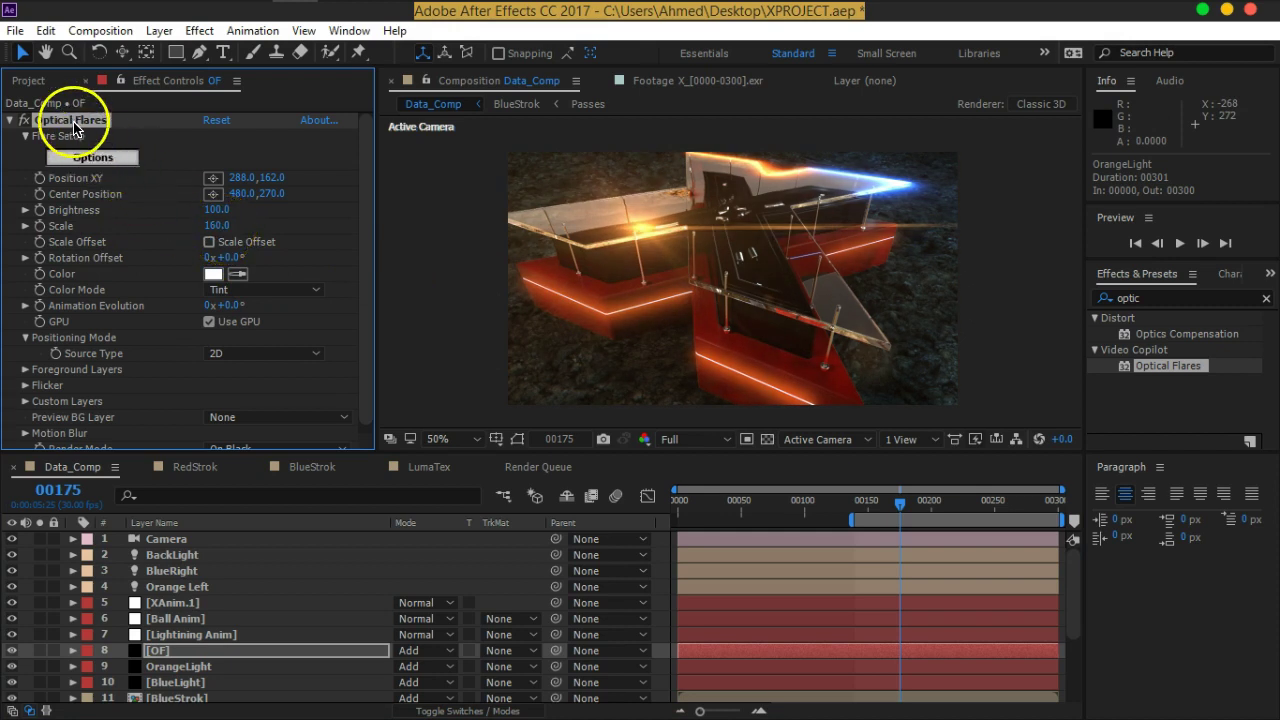
Place the flare onto the X's glowing edge at frame 141, Position XY 691.0, 209.0
{"action": "key", "text": "comma"}
{"action": "key", "text": "comma"}
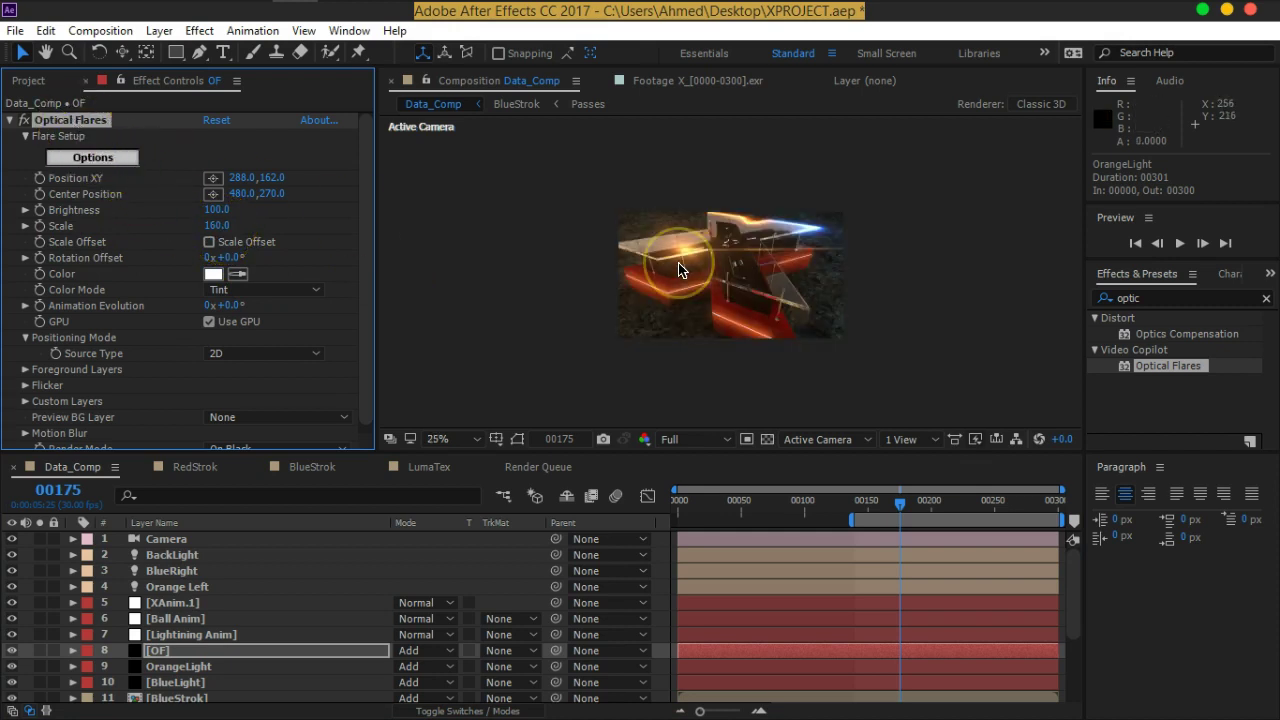
{"action": "key", "text": "period"}
{"action": "key", "text": "ctrl+shift+h"}
{"action": "mouse_move", "coordinate": [666, 224]}
{"action": "left_mouse_down"}
{"action": "mouse_move", "coordinate": [777, 190]}
{"action": "mouse_move", "coordinate": [635, 240]}
{"action": "mouse_move", "coordinate": [800, 176]}
{"action": "left_mouse_up"}
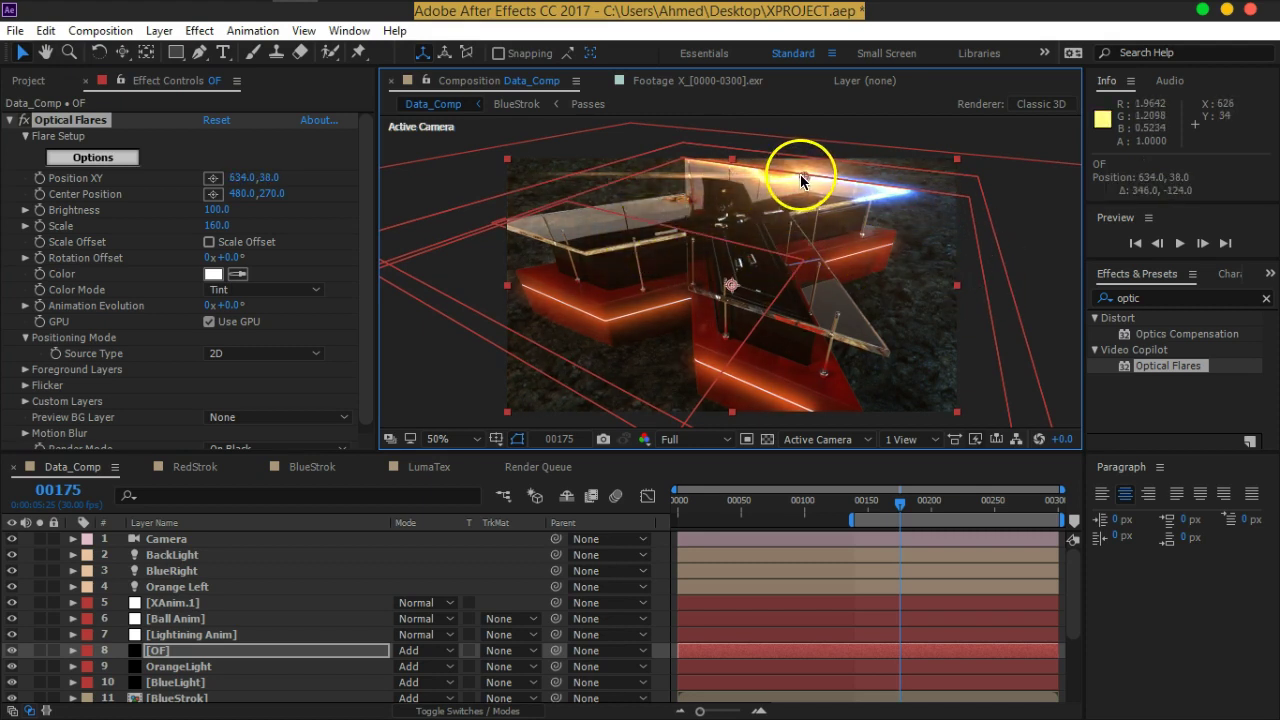
{"action": "scroll", "coordinate": [887, 247], "scroll_direction": "up", "scroll_amount": 1}
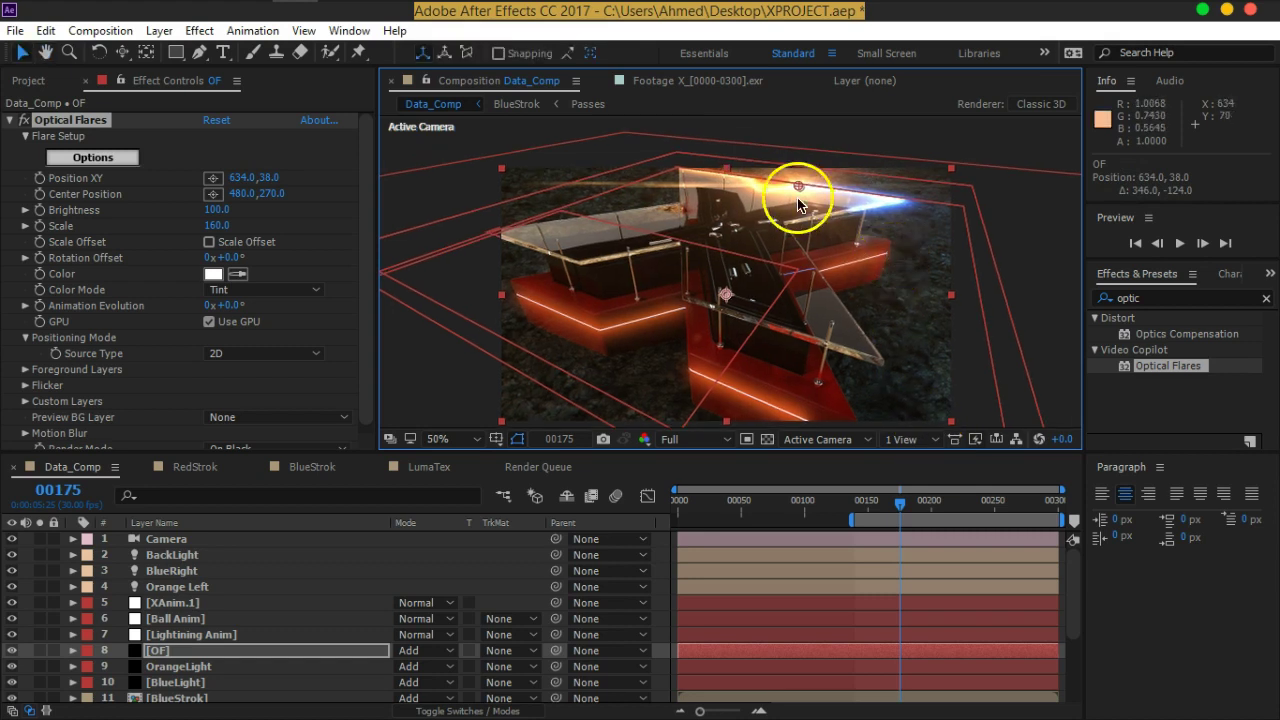
{"action": "scroll", "coordinate": [883, 220], "scroll_direction": "up", "scroll_amount": 1}
{"action": "key", "text": "h"}
{"action": "mouse_move", "coordinate": [886, 194]}
{"action": "left_mouse_down"}
{"action": "mouse_move", "coordinate": [711, 318]}
{"action": "mouse_move", "coordinate": [707, 258]}
{"action": "left_mouse_up"}
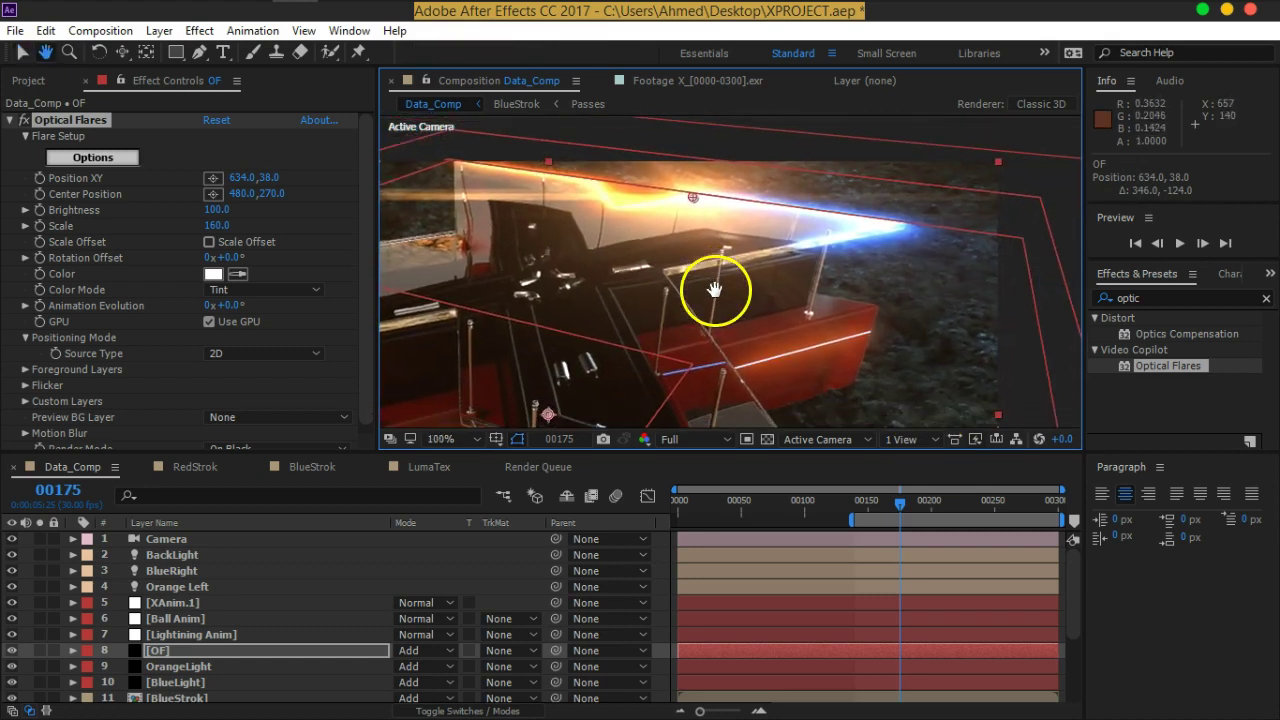
{"action": "key", "text": "v"}
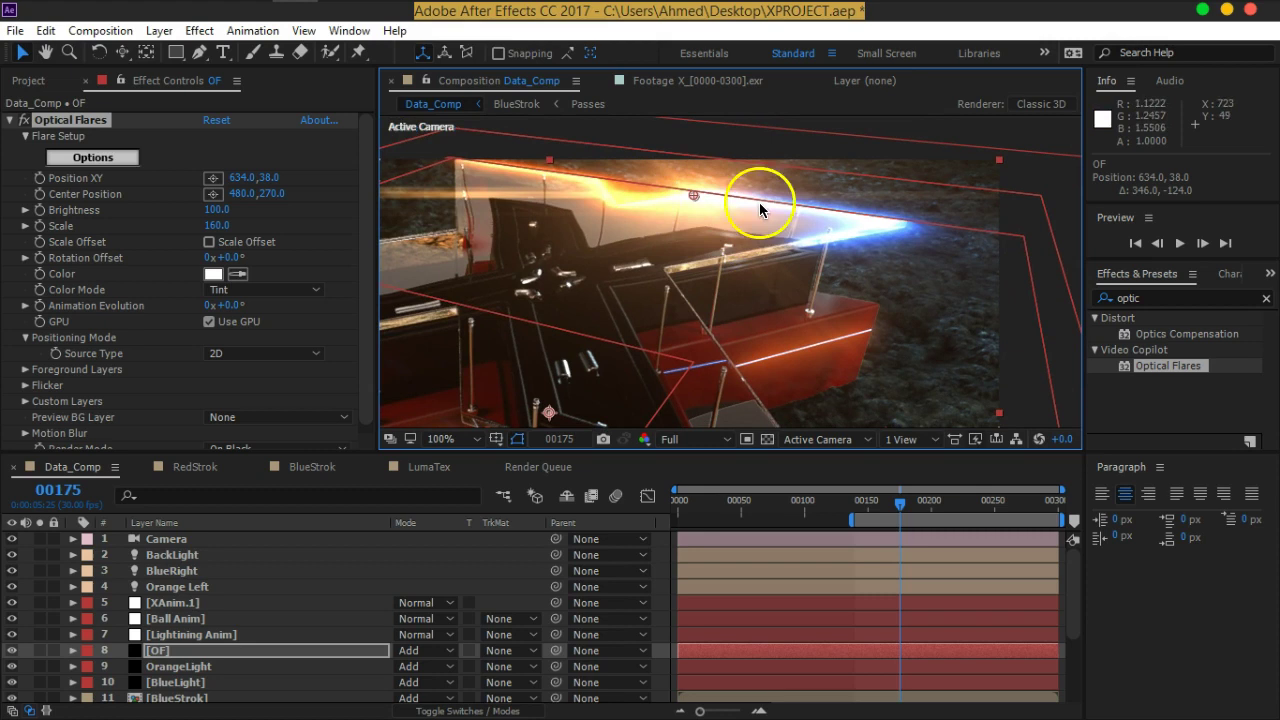
{"action": "left_click_drag", "start_coordinate": [901, 510], "coordinate": [858, 514]}
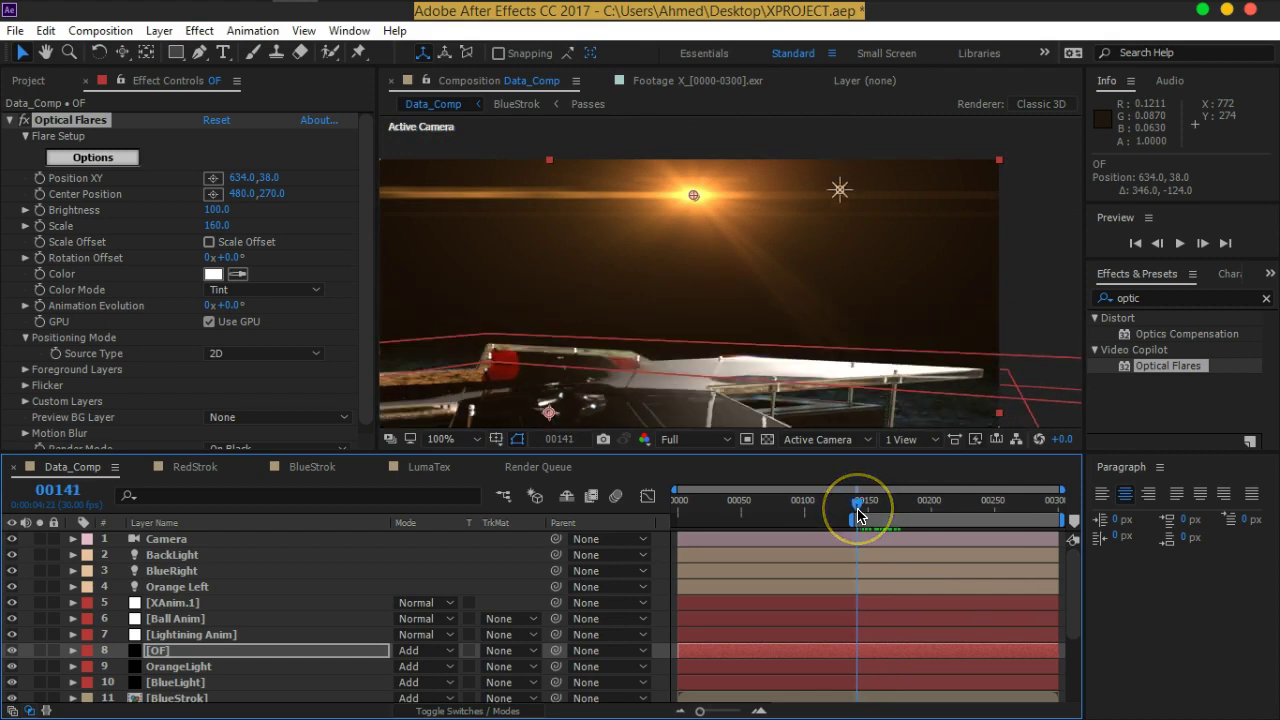
{"action": "left_click_drag", "start_coordinate": [693, 196], "coordinate": [746, 361]}
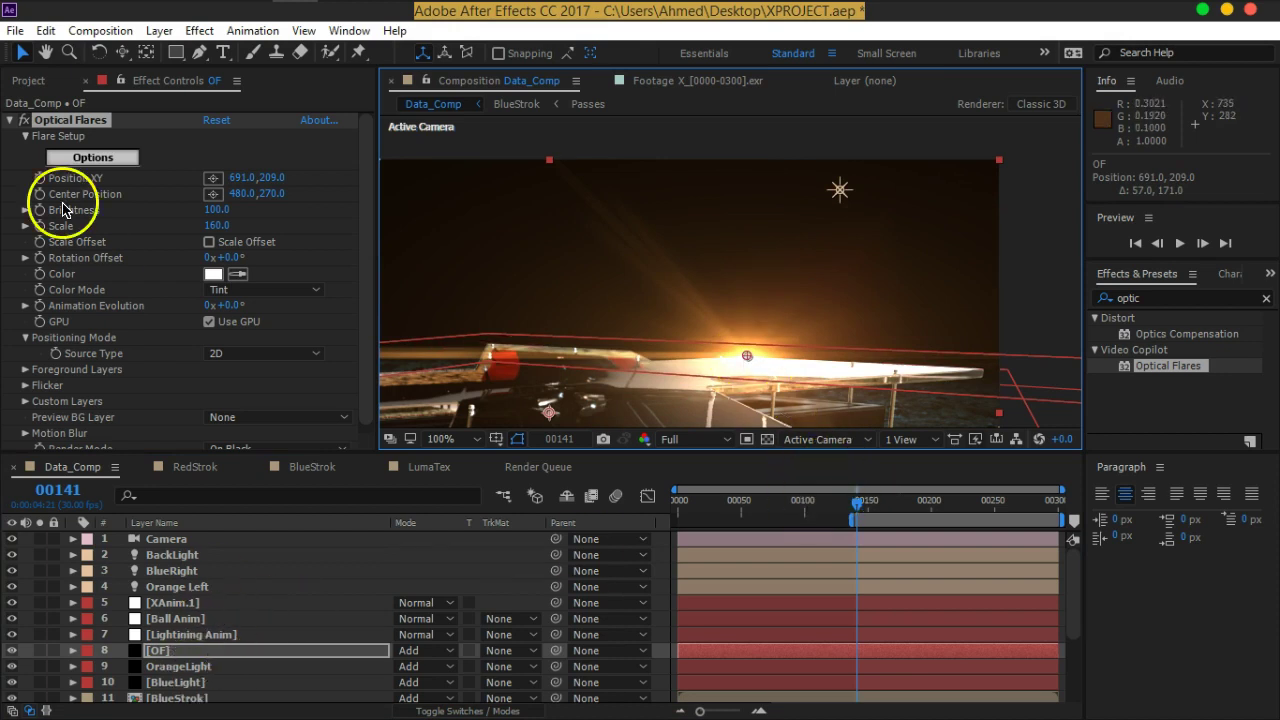
Keyframe the flare's Position XY along the glowing edge, ending at 600.0, 107.0 at frame 00189
{"action": "left_click", "coordinate": [40, 181]}
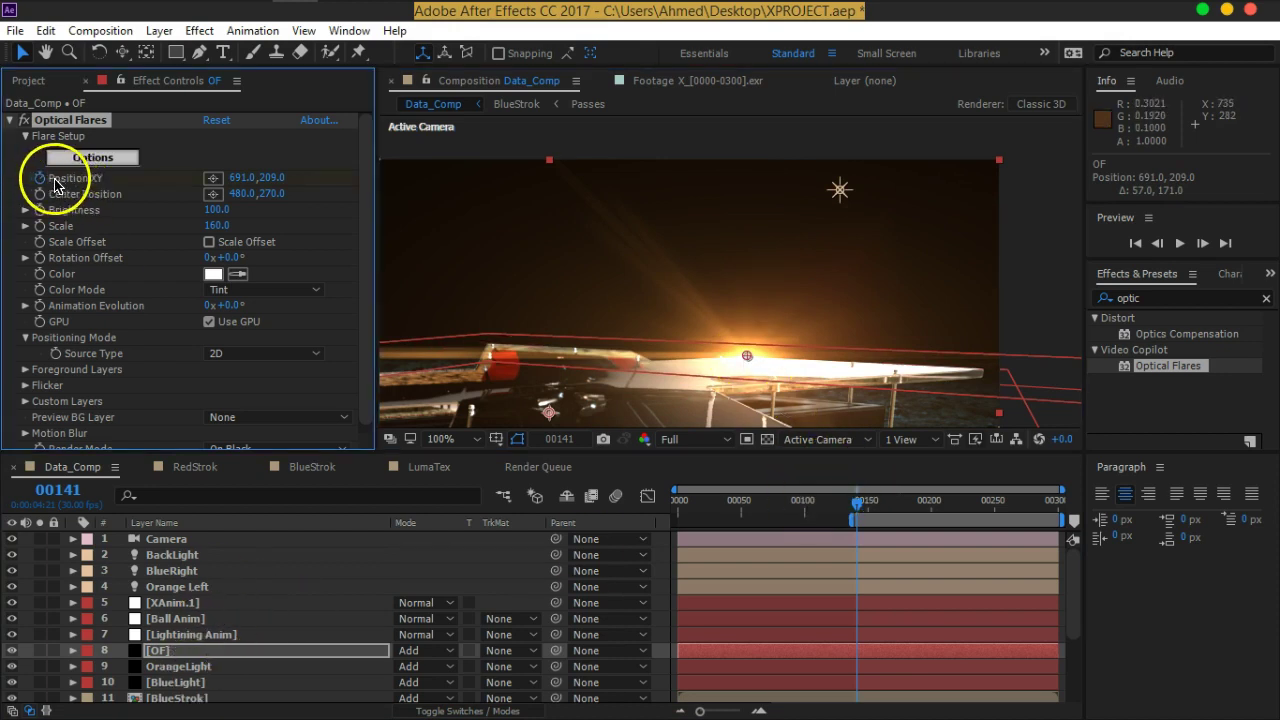
{"action": "left_click_drag", "start_coordinate": [857, 508], "coordinate": [900, 505]}
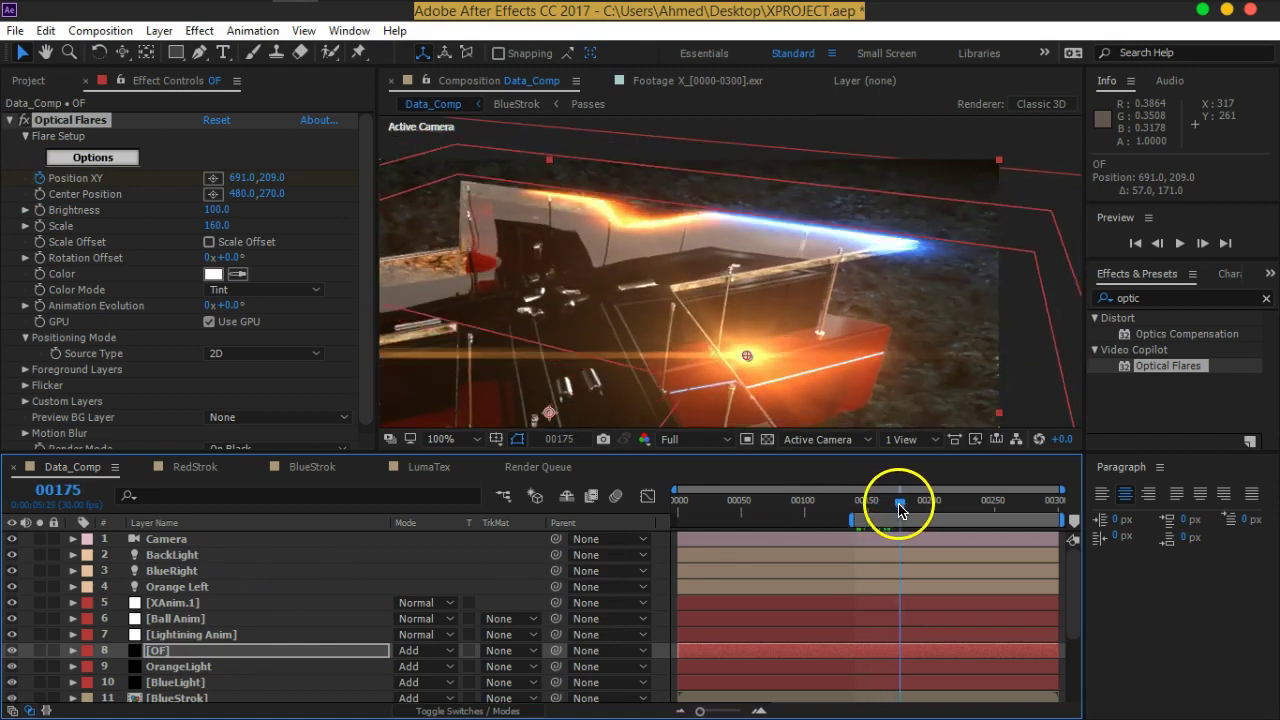
{"action": "left_click_drag", "start_coordinate": [743, 353], "coordinate": [897, 224]}
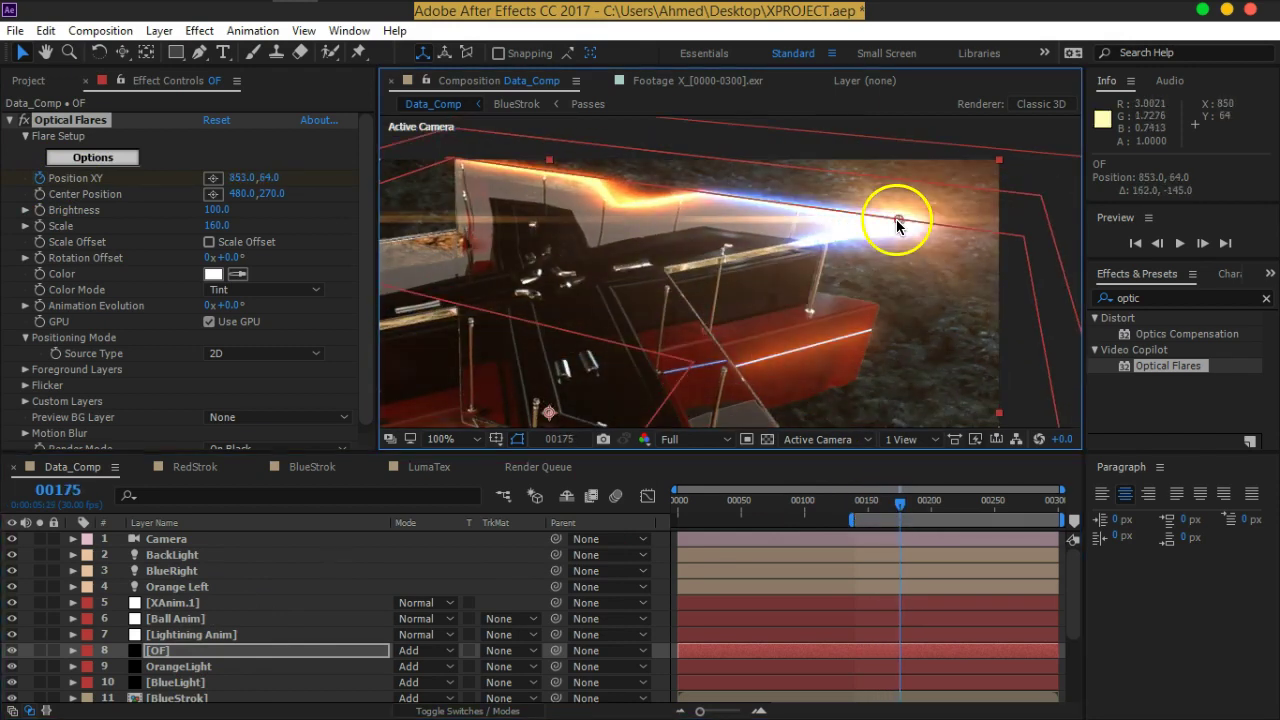
{"action": "left_click_drag", "start_coordinate": [900, 505], "coordinate": [874, 513]}
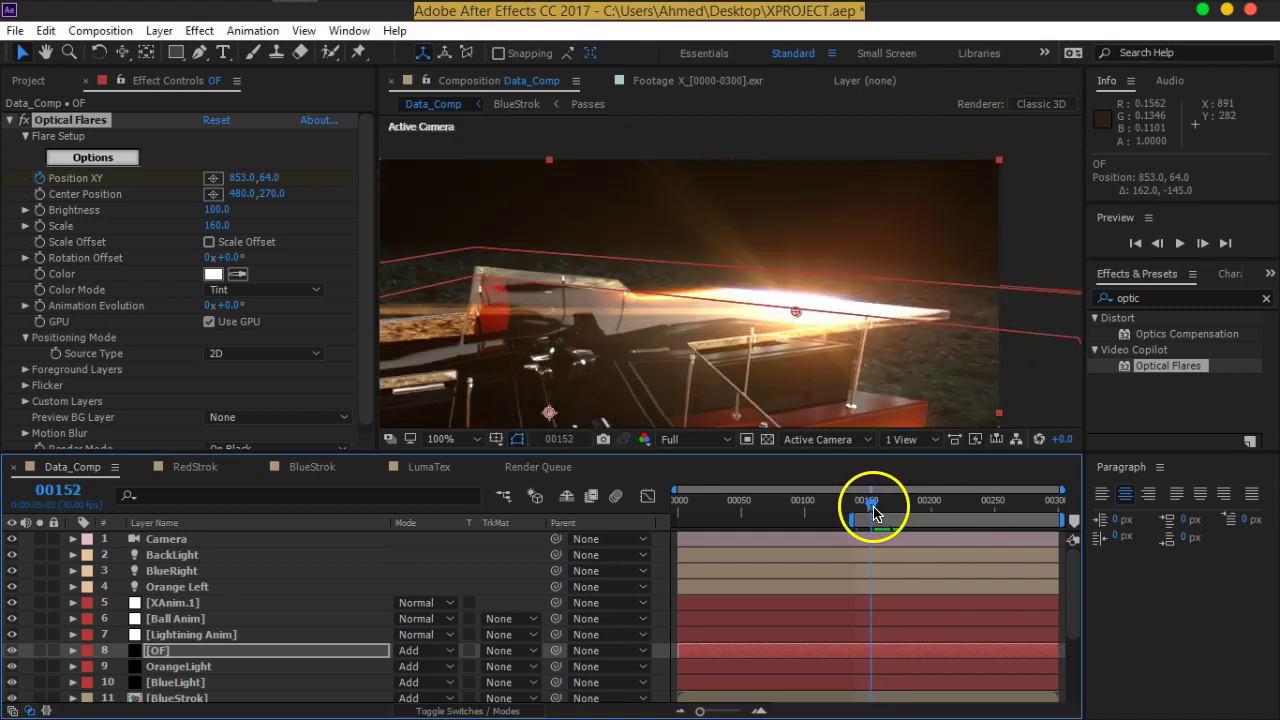
{"action": "key", "text": "u"}
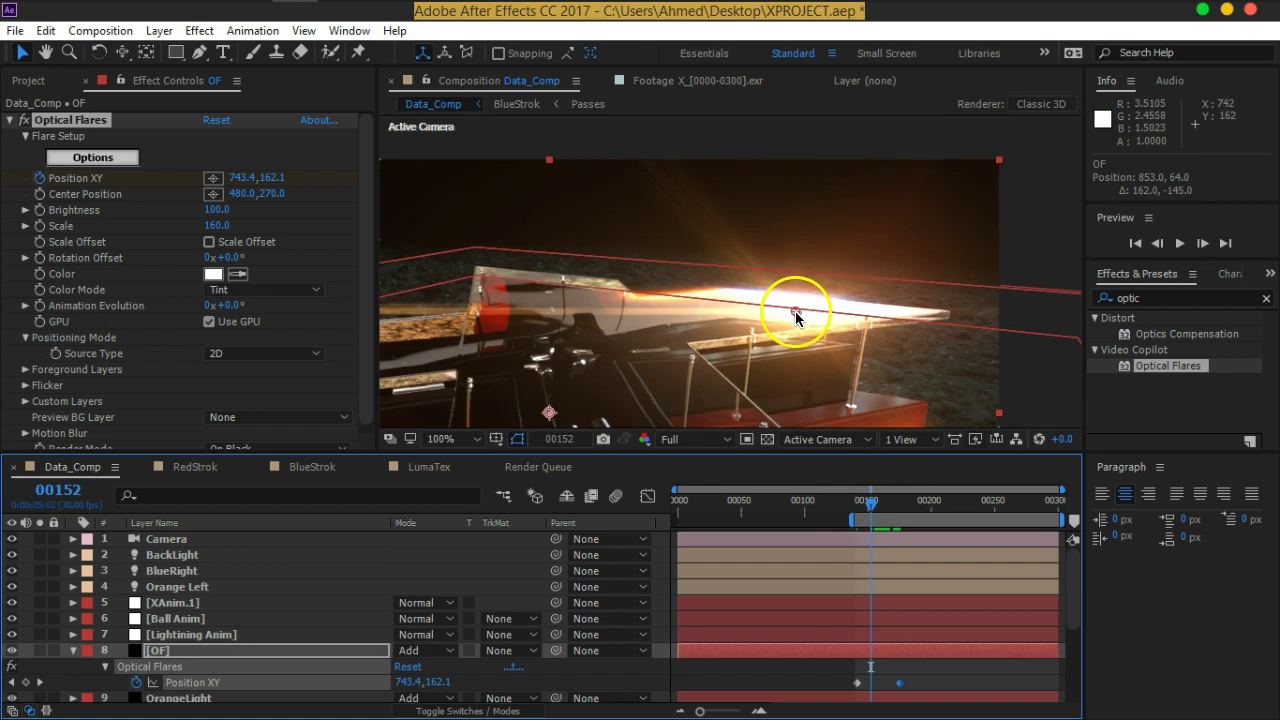
{"action": "left_click_drag", "start_coordinate": [795, 311], "coordinate": [799, 292]}
{"action": "mouse_move", "coordinate": [871, 500]}
{"action": "left_mouse_down"}
{"action": "mouse_move", "coordinate": [866, 510]}
{"action": "mouse_move", "coordinate": [930, 507]}
{"action": "mouse_move", "coordinate": [918, 507]}
{"action": "left_mouse_up"}
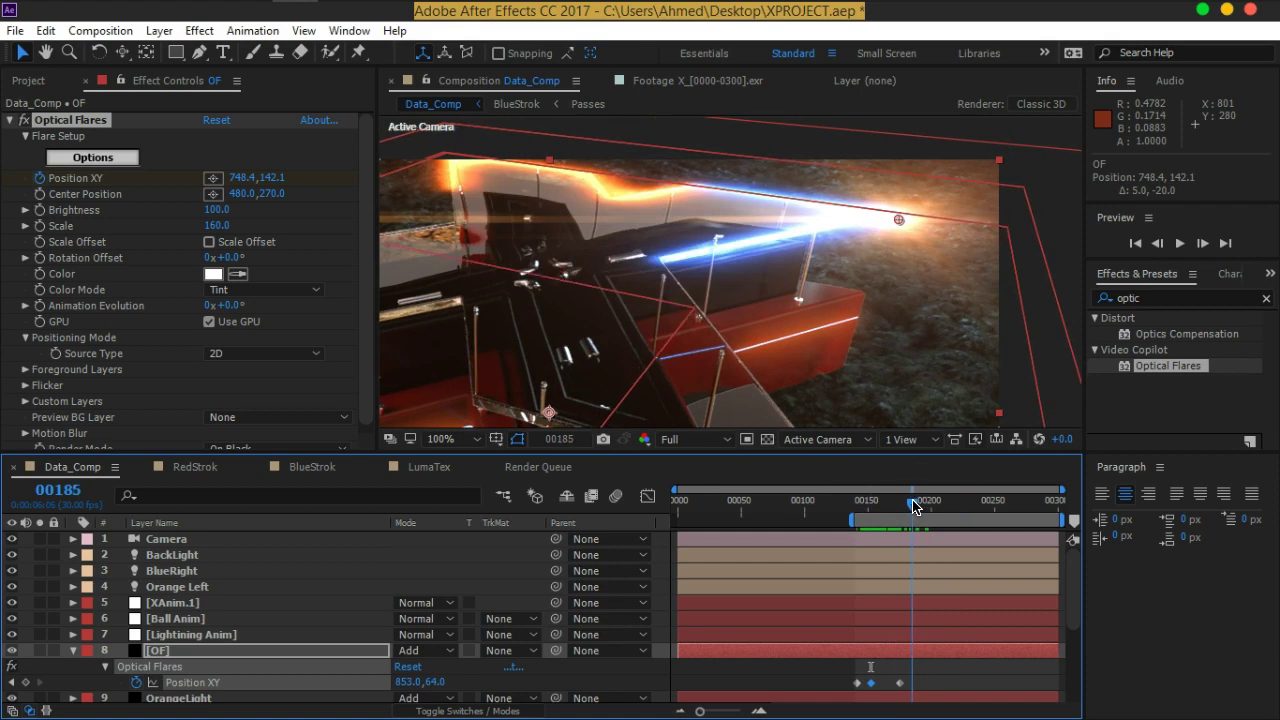
{"action": "left_click_drag", "start_coordinate": [876, 244], "coordinate": [660, 257]}
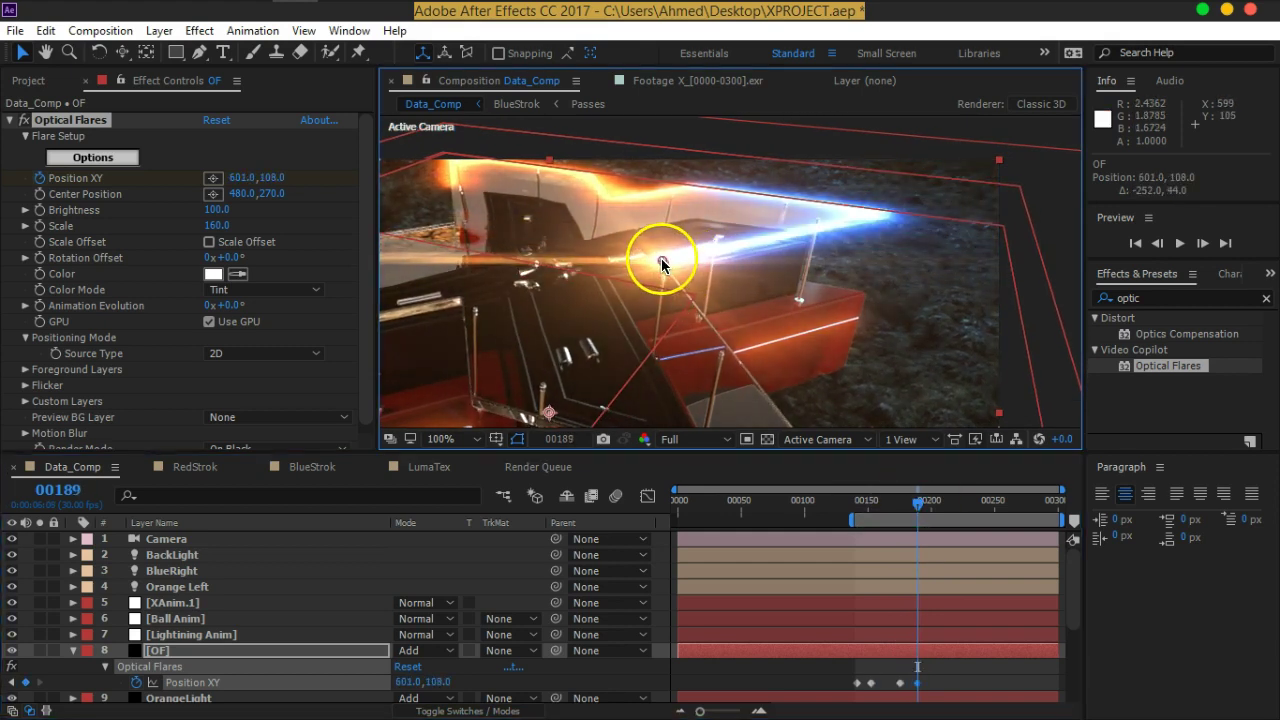
{"action": "left_click_drag", "start_coordinate": [910, 505], "coordinate": [916, 505]}
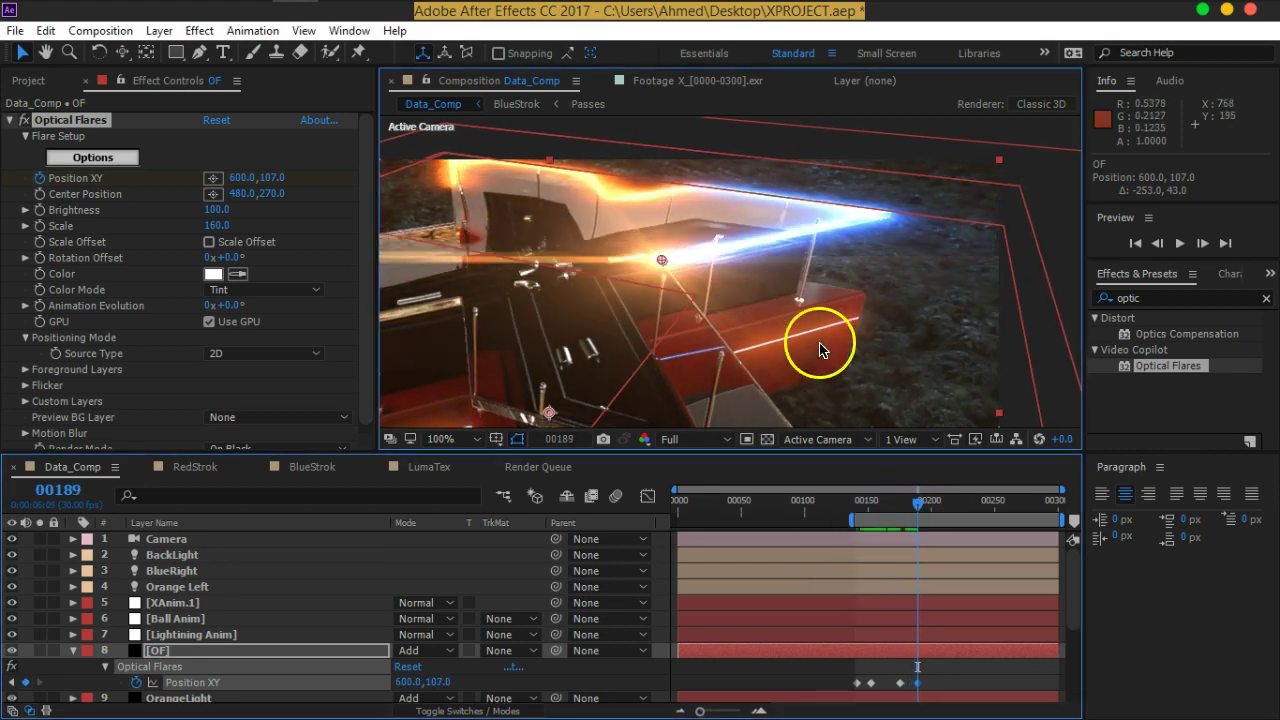
{"action": "left_click_drag", "start_coordinate": [820, 349], "coordinate": [837, 257]}
{"action": "left_click_drag", "start_coordinate": [922, 510], "coordinate": [963, 515]}
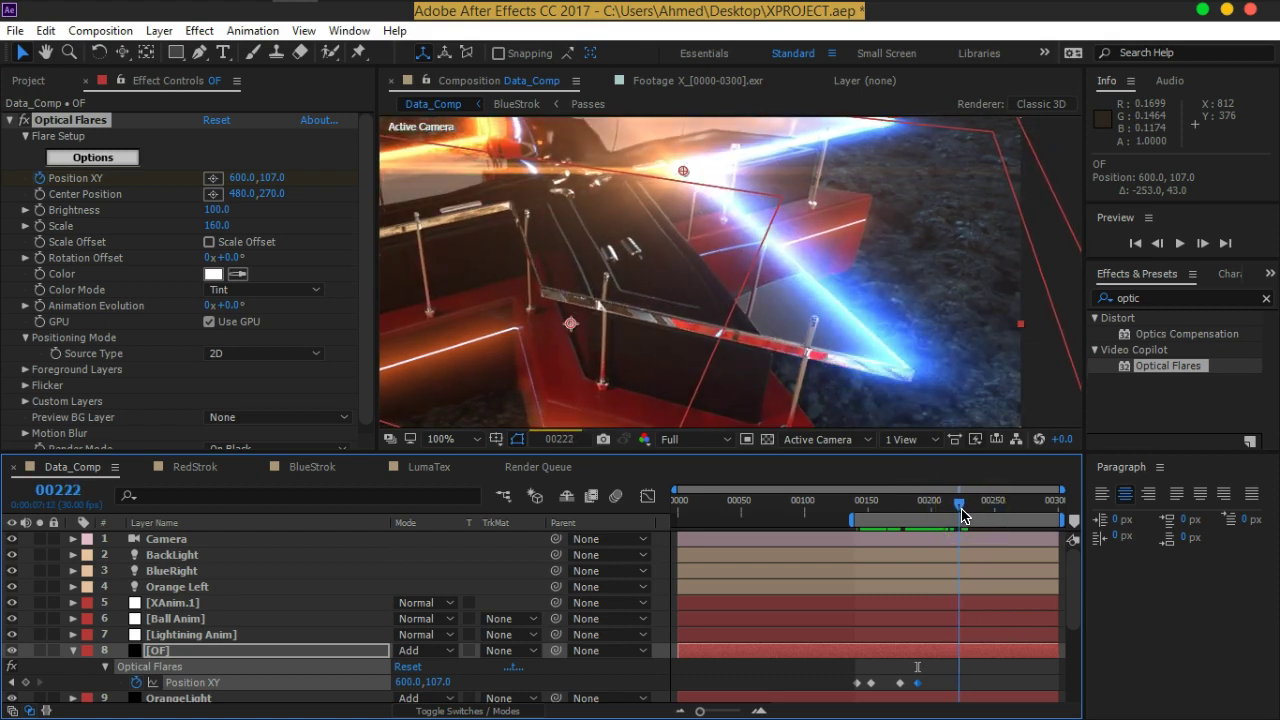
Keyframe the flare's Position XY down the edge at frame 00222 and to the next edge point at 00239
{"action": "left_click_drag", "start_coordinate": [963, 515], "coordinate": [963, 515]}
{"action": "left_click_drag", "start_coordinate": [684, 172], "coordinate": [906, 374]}
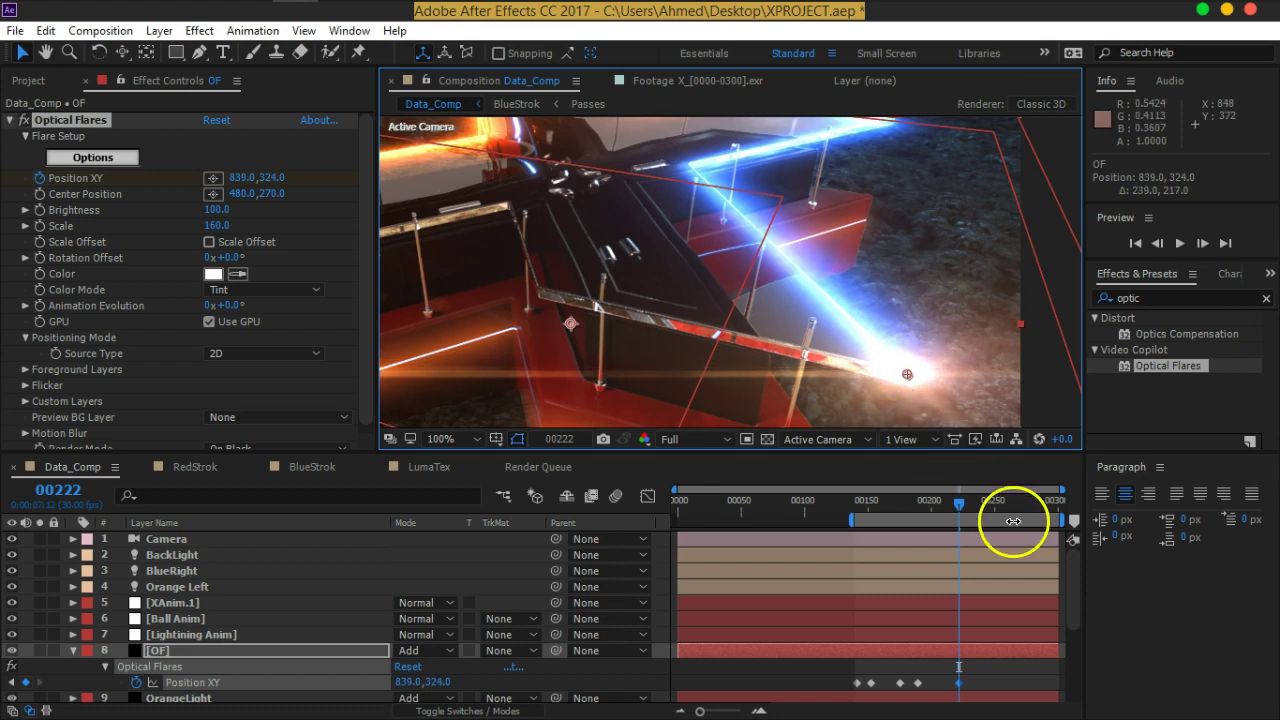
{"action": "left_click", "coordinate": [950, 510]}
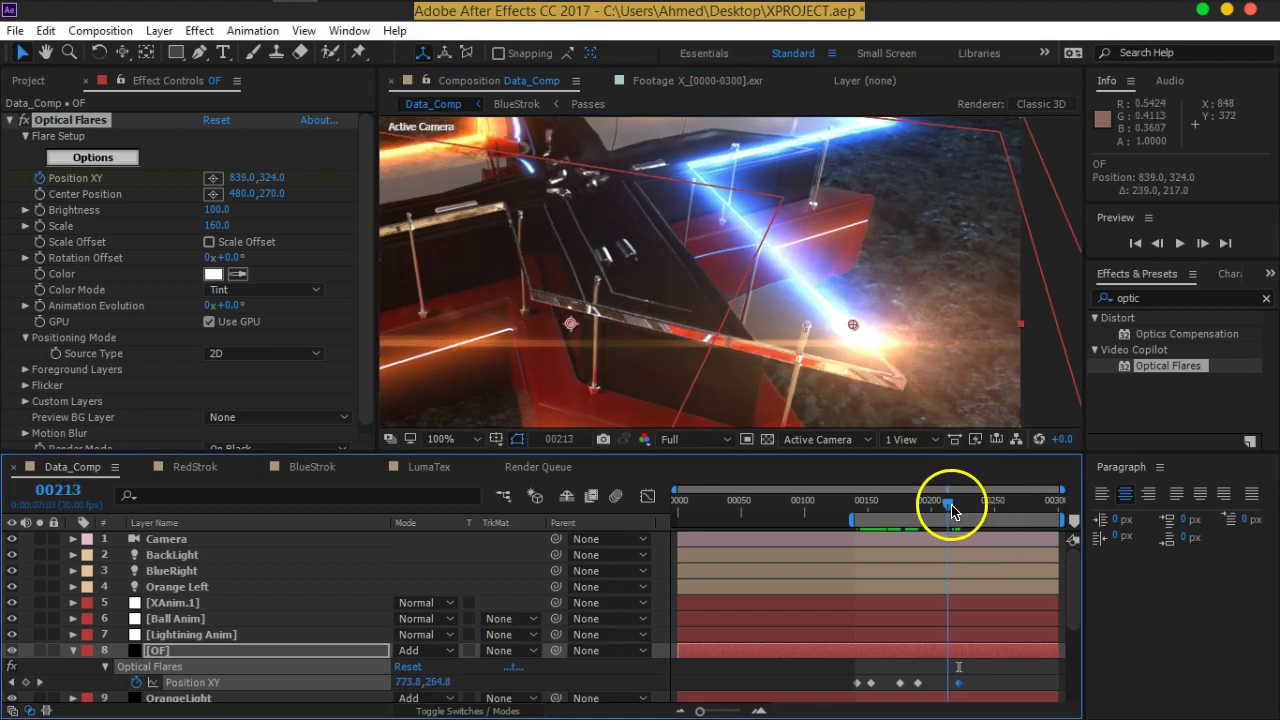
{"action": "left_click_drag", "start_coordinate": [950, 510], "coordinate": [985, 510]}
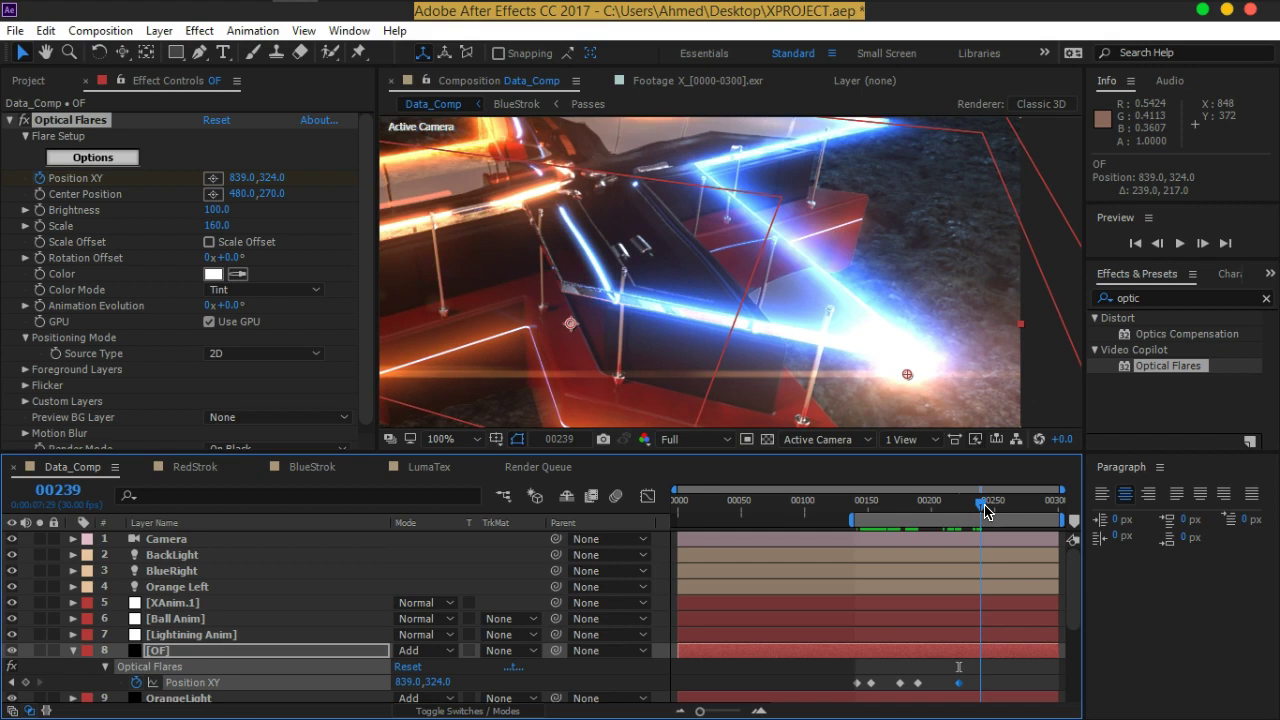
{"action": "left_click_drag", "start_coordinate": [907, 374], "coordinate": [613, 299]}
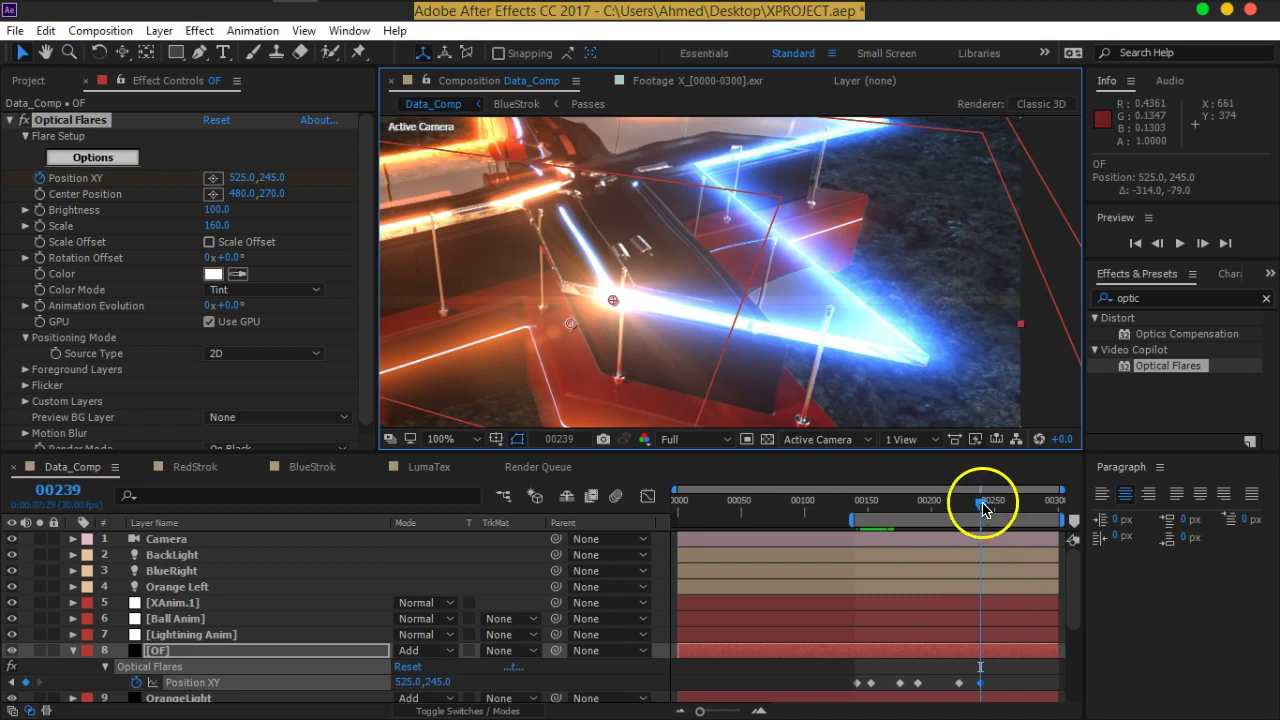
Place the flare on the upper-left glowing edge at frame 00256, adding a final keyframe
{"action": "left_click_drag", "start_coordinate": [983, 508], "coordinate": [1004, 509]}
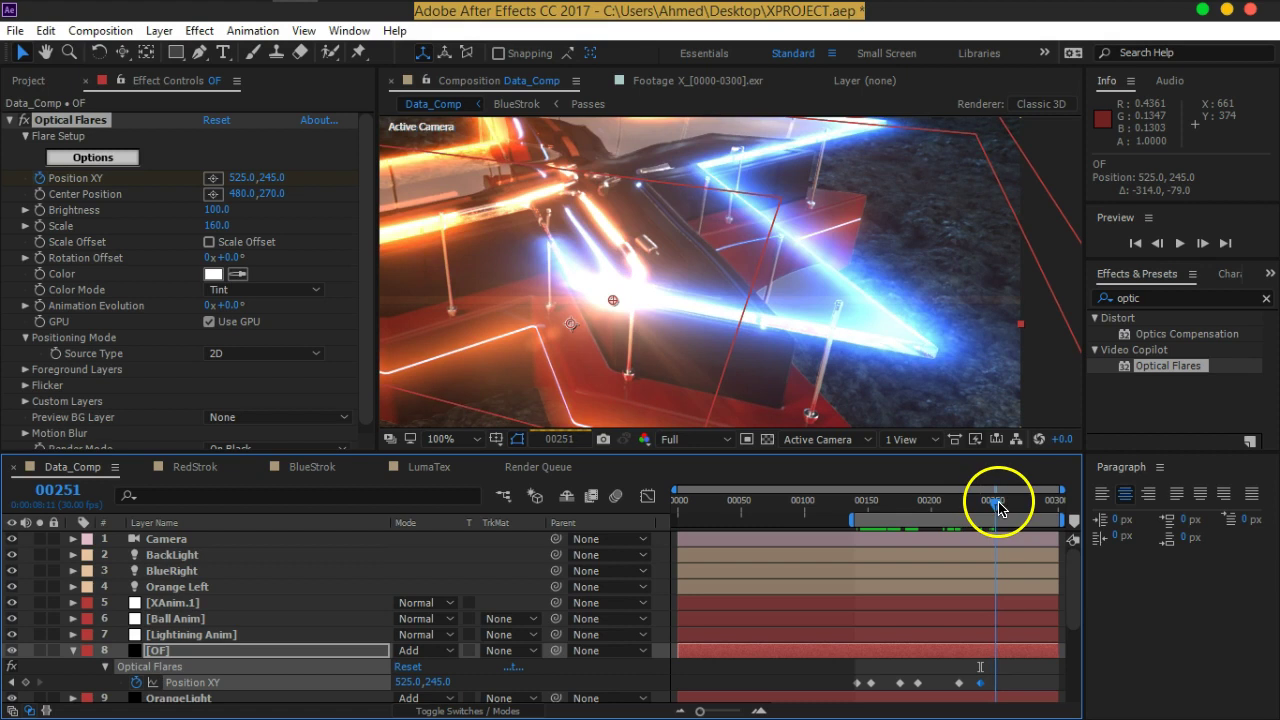
{"action": "left_click_drag", "start_coordinate": [613, 300], "coordinate": [533, 207]}
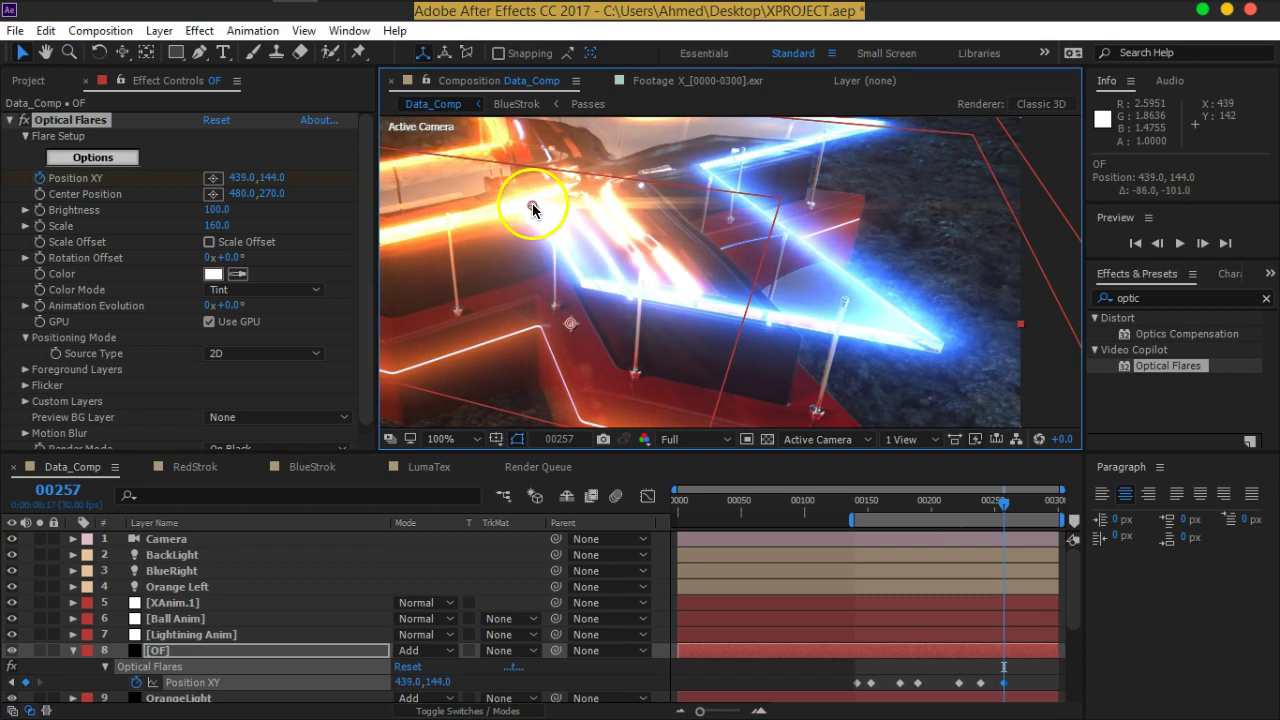
{"action": "left_click_drag", "start_coordinate": [531, 208], "coordinate": [531, 212]}
{"action": "left_click", "coordinate": [997, 503]}
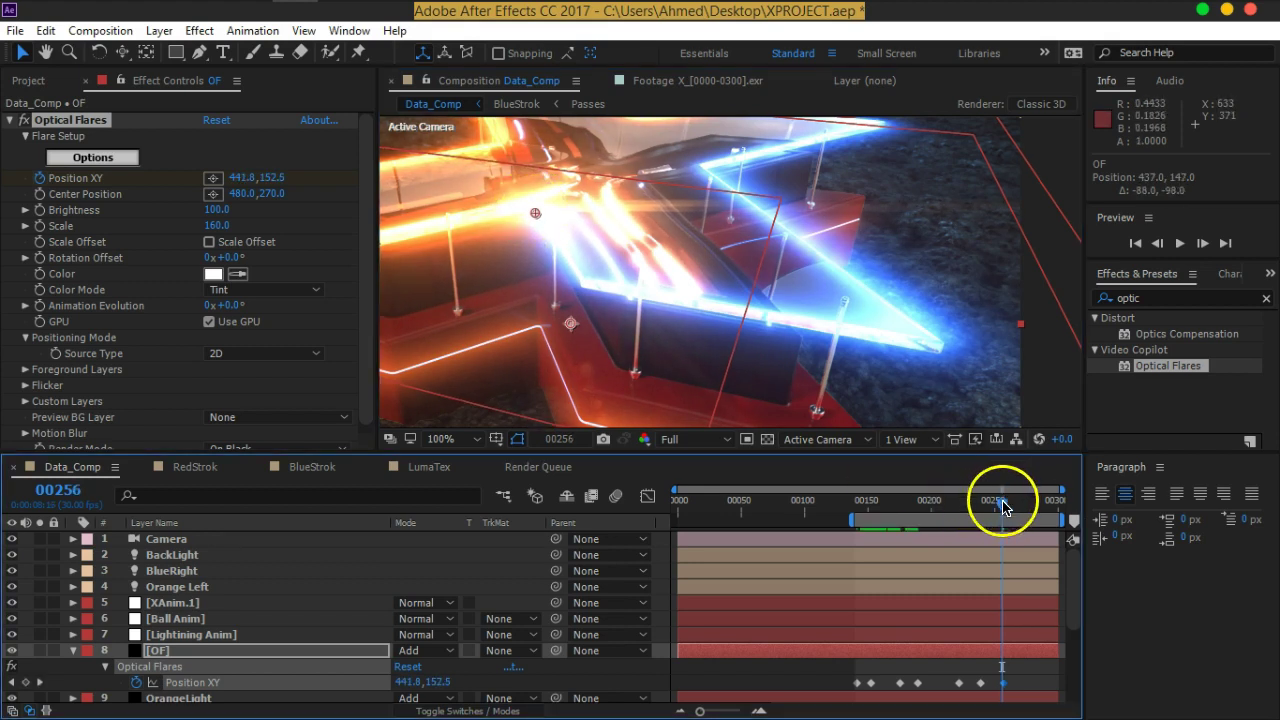
{"action": "left_click_drag", "start_coordinate": [1005, 502], "coordinate": [1002, 502]}
{"action": "left_click", "coordinate": [217, 226]}
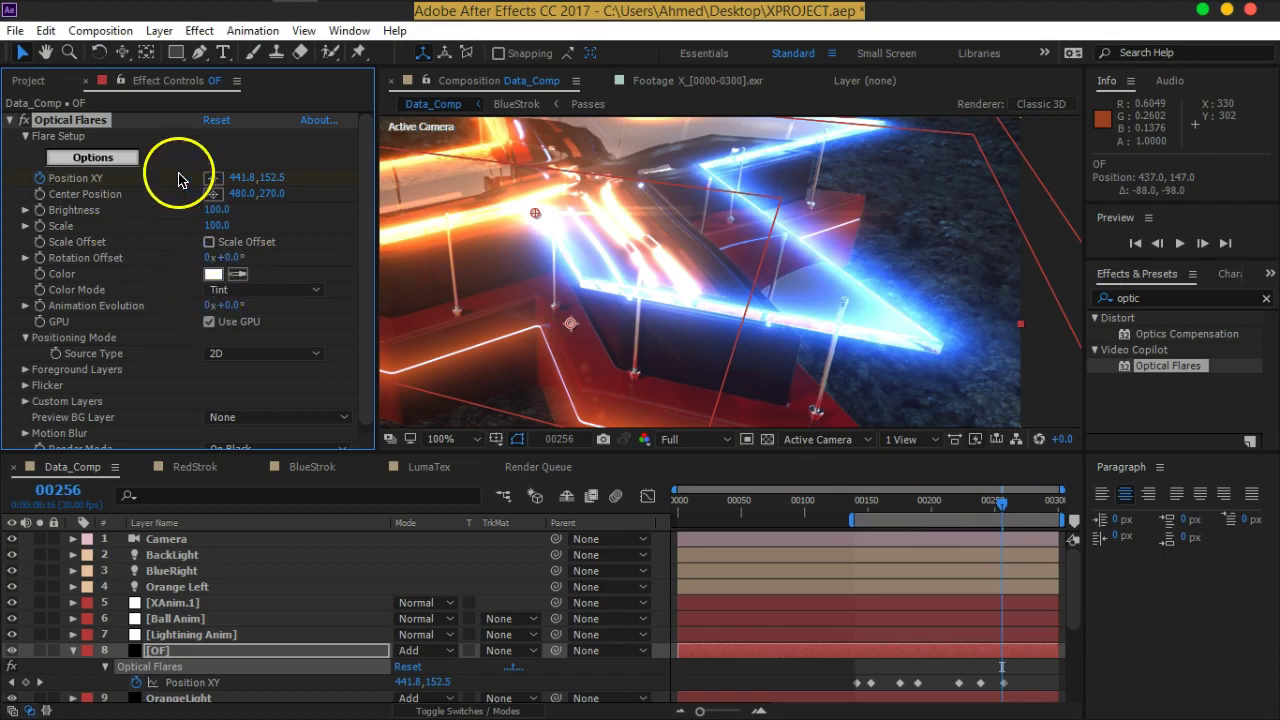
Change the Optical Flares global colour from orange to blue 366ECD and raise the flare Scale to 170
{"action": "left_click", "coordinate": [100, 157]}
{"action": "left_click", "coordinate": [226, 500]}
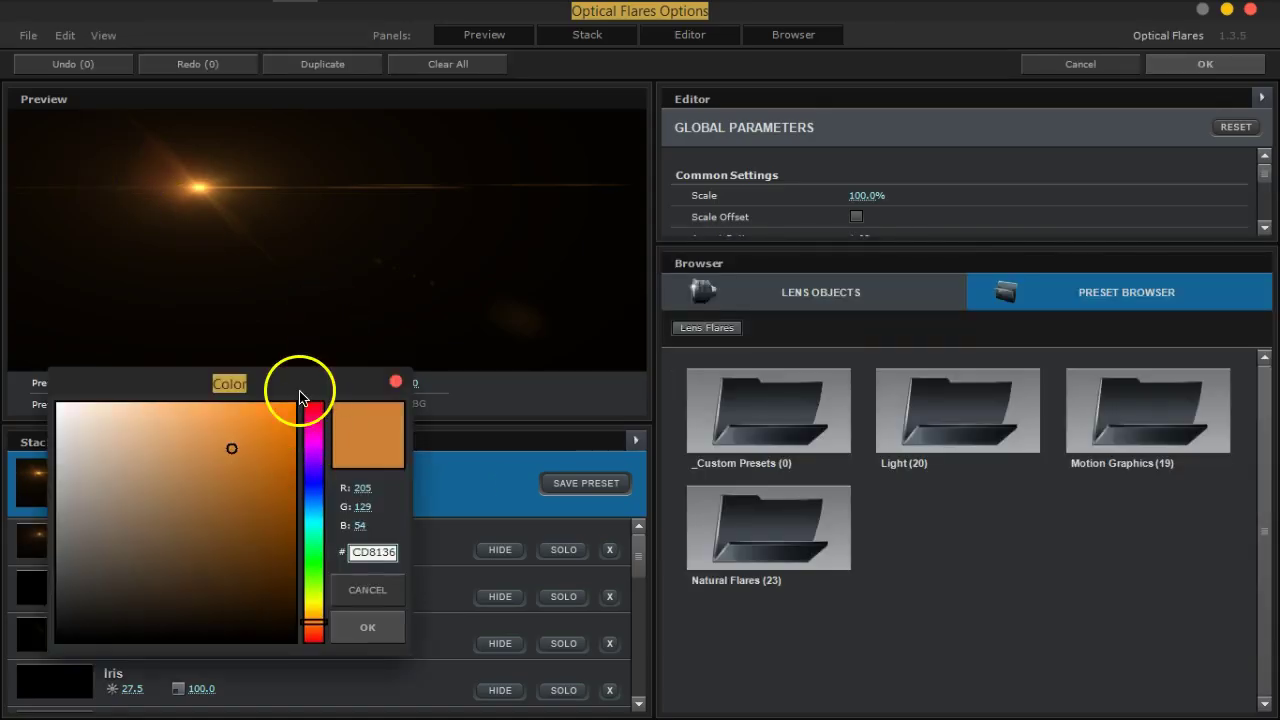
{"action": "left_click", "coordinate": [314, 507]}
{"action": "left_click_drag", "start_coordinate": [314, 509], "coordinate": [316, 502]}
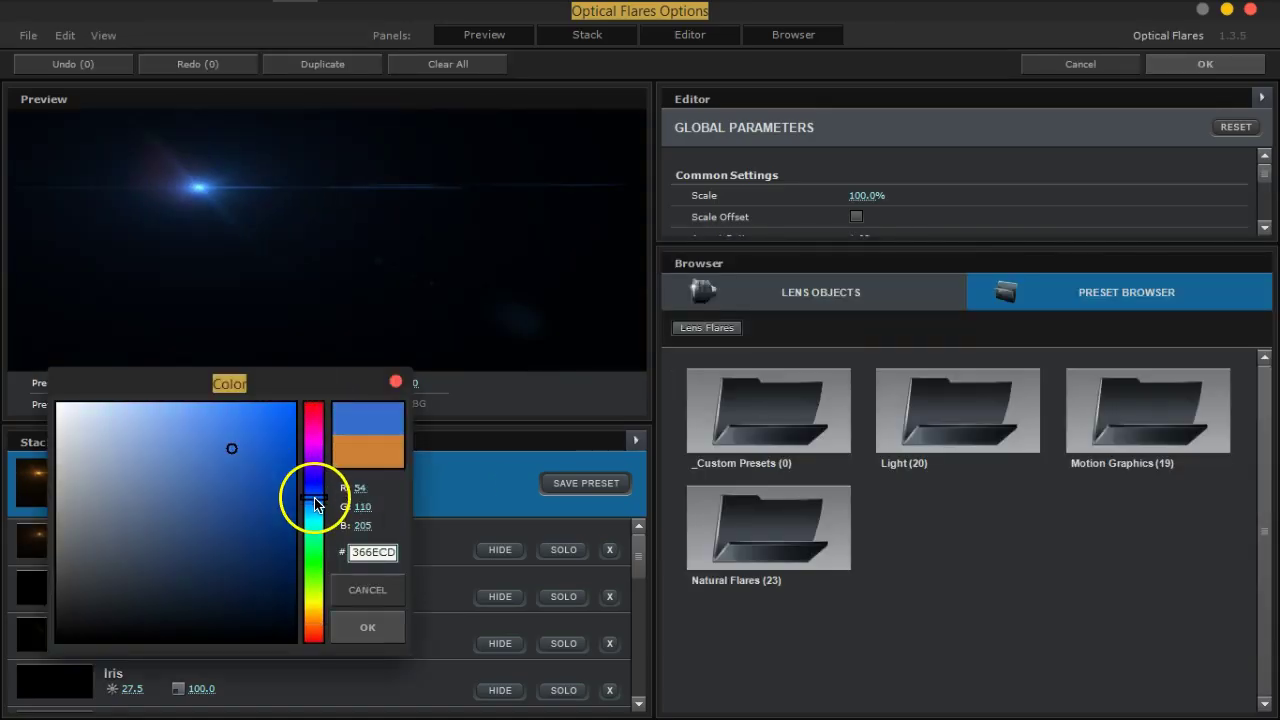
{"action": "left_click", "coordinate": [367, 627]}
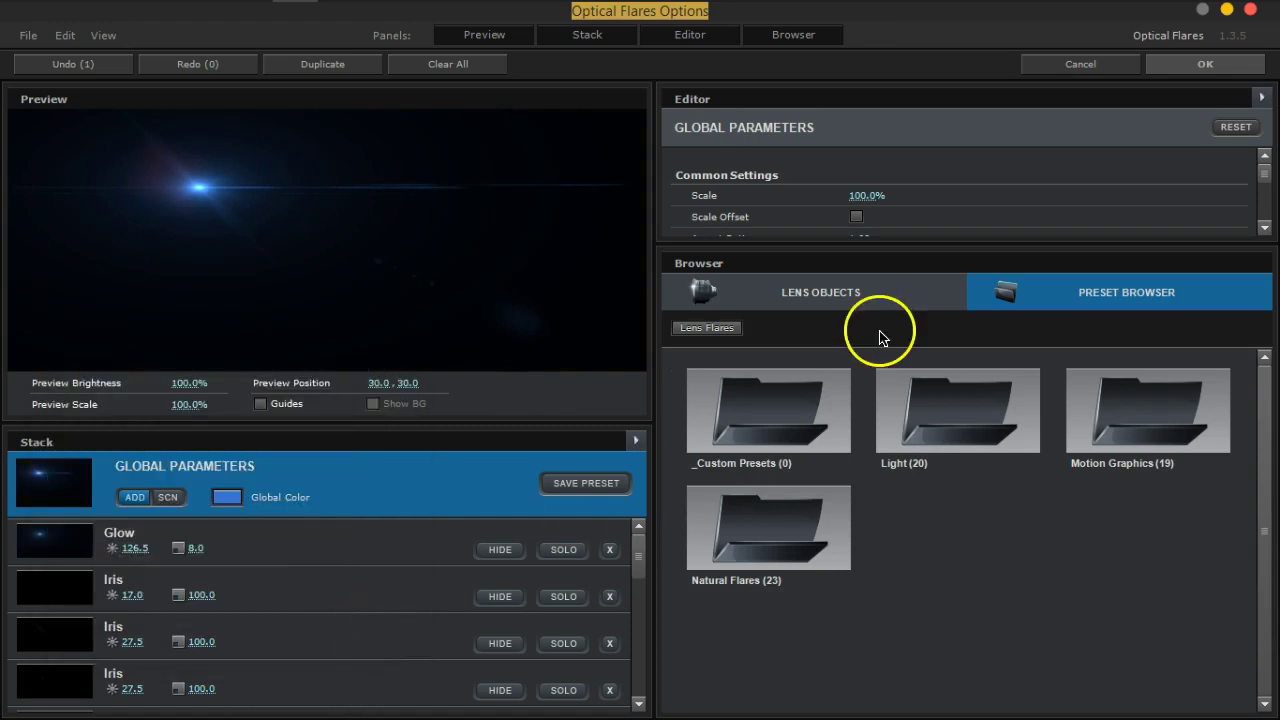
{"action": "left_click", "coordinate": [1167, 77]}
{"action": "left_click_drag", "start_coordinate": [997, 505], "coordinate": [968, 505]}
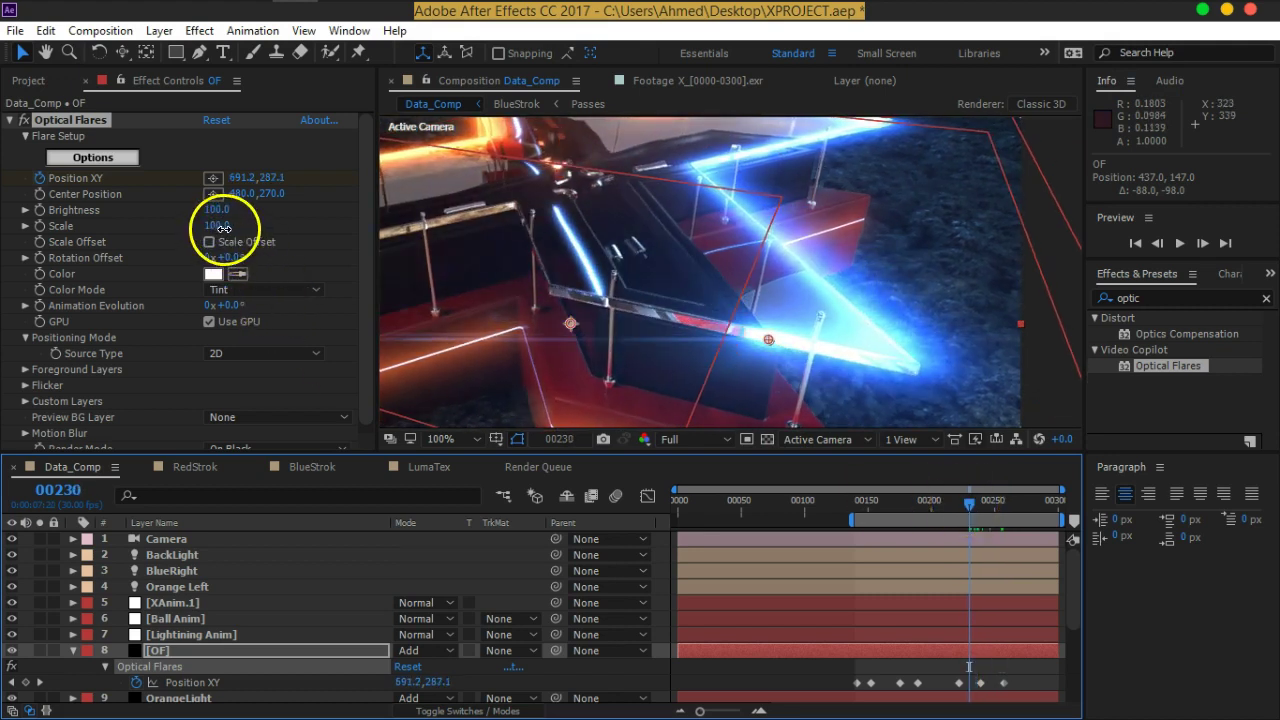
{"action": "left_click_drag", "start_coordinate": [223, 228], "coordinate": [227, 228]}
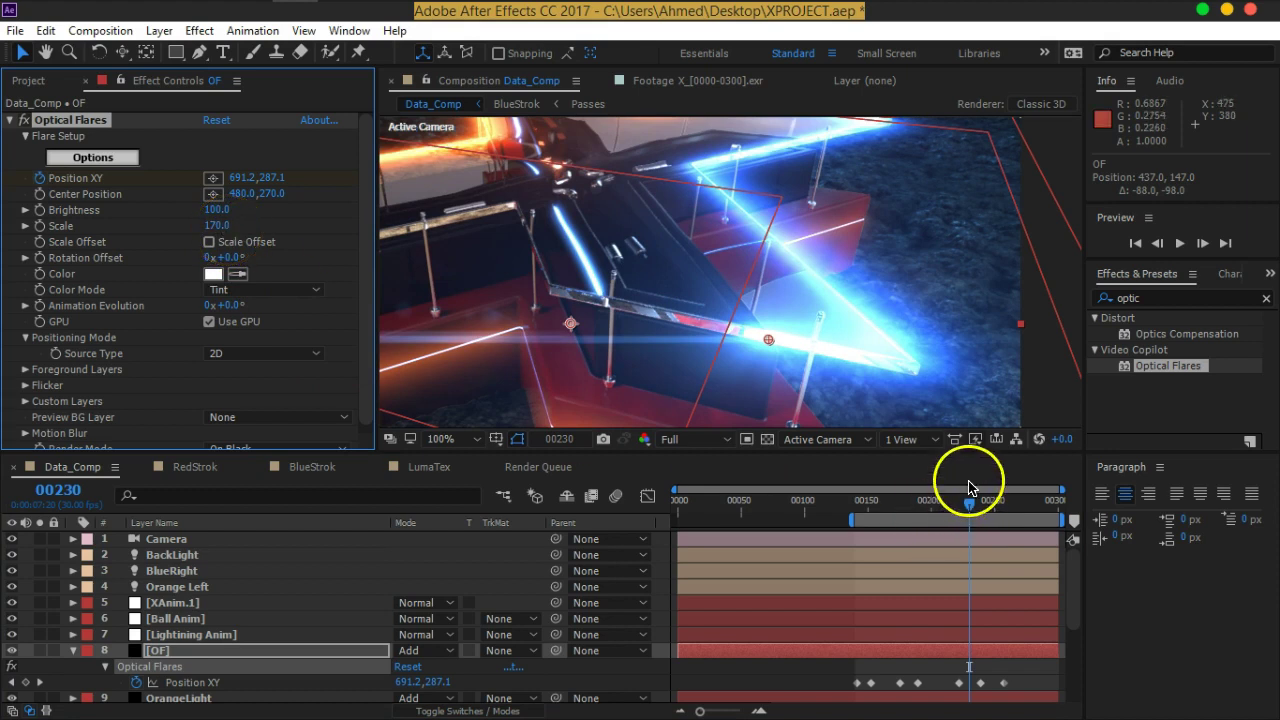
Review the blue flare's motion and shift one Position XY keyframe slightly later in the timeline
{"action": "left_click_drag", "start_coordinate": [969, 508], "coordinate": [941, 508]}
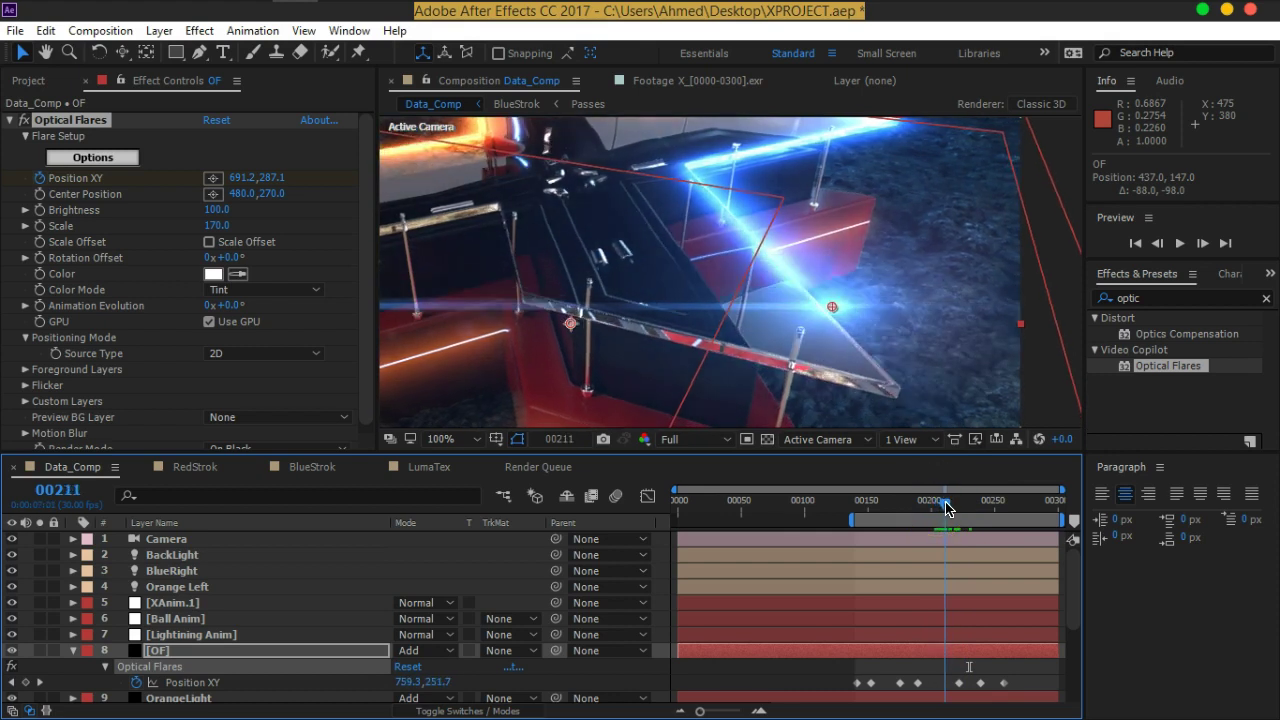
{"action": "mouse_move", "coordinate": [945, 508]}
{"action": "left_mouse_down"}
{"action": "mouse_move", "coordinate": [922, 510]}
{"action": "mouse_move", "coordinate": [937, 510]}
{"action": "left_mouse_up"}
{"action": "left_click_drag", "start_coordinate": [961, 685], "coordinate": [969, 689]}
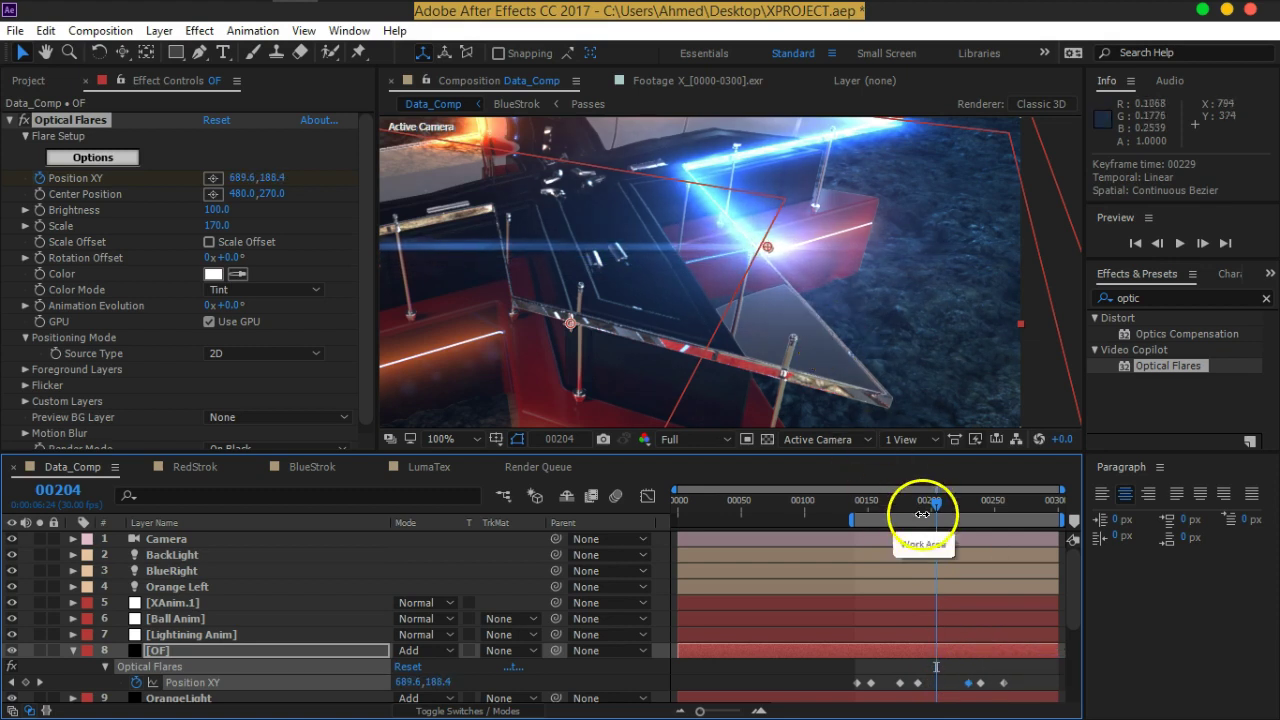
{"action": "left_click_drag", "start_coordinate": [937, 510], "coordinate": [993, 513]}
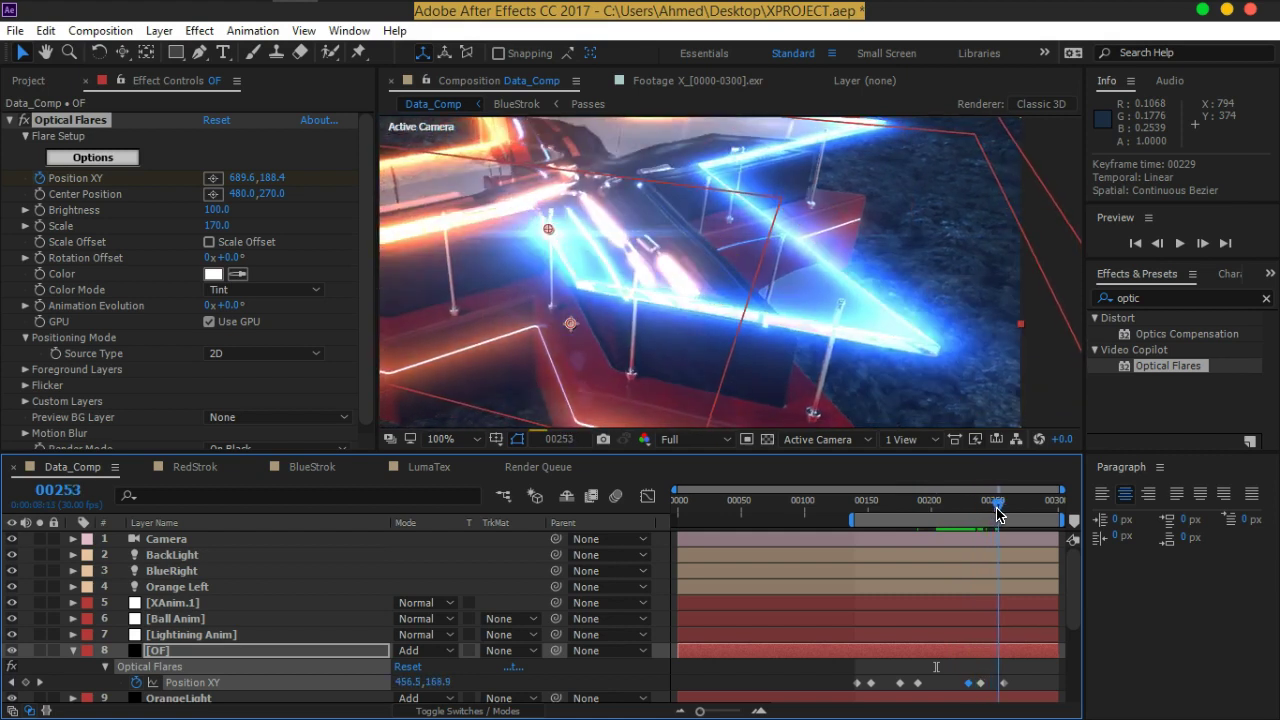
{"action": "scroll", "coordinate": [717, 254], "scroll_direction": "down", "scroll_amount": 2}
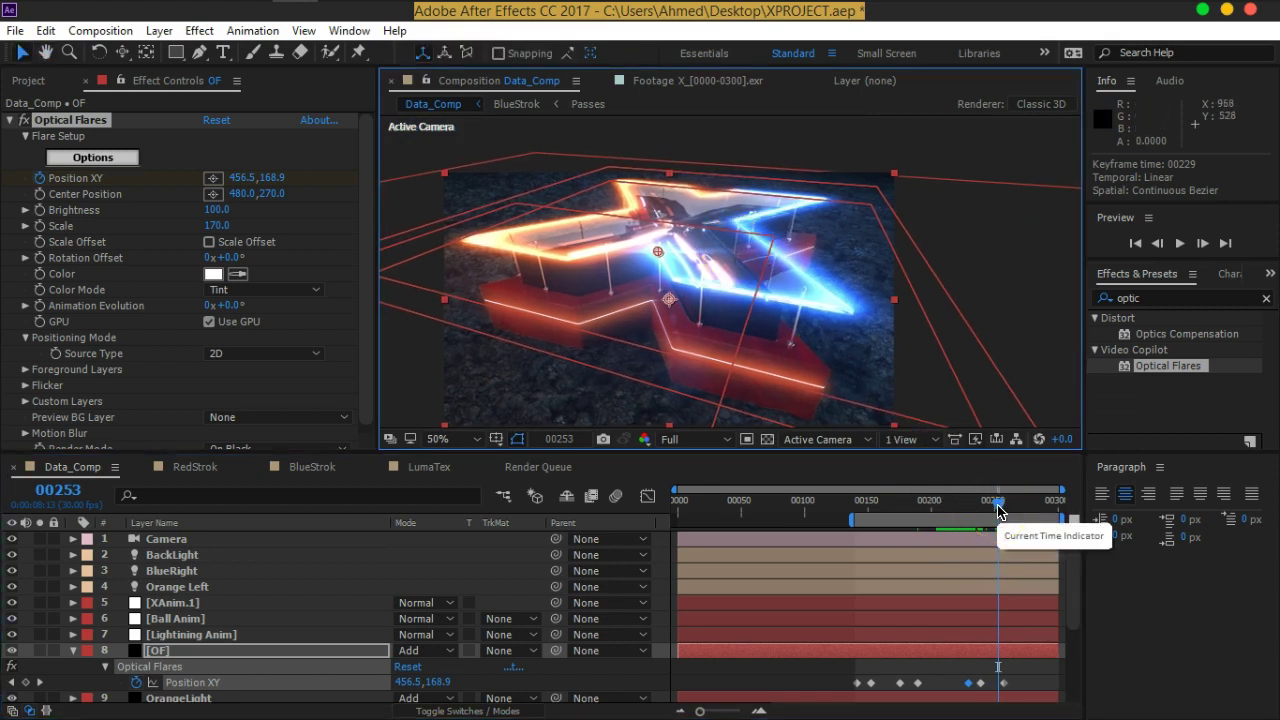
{"action": "left_click_drag", "start_coordinate": [644, 288], "coordinate": [686, 314]}
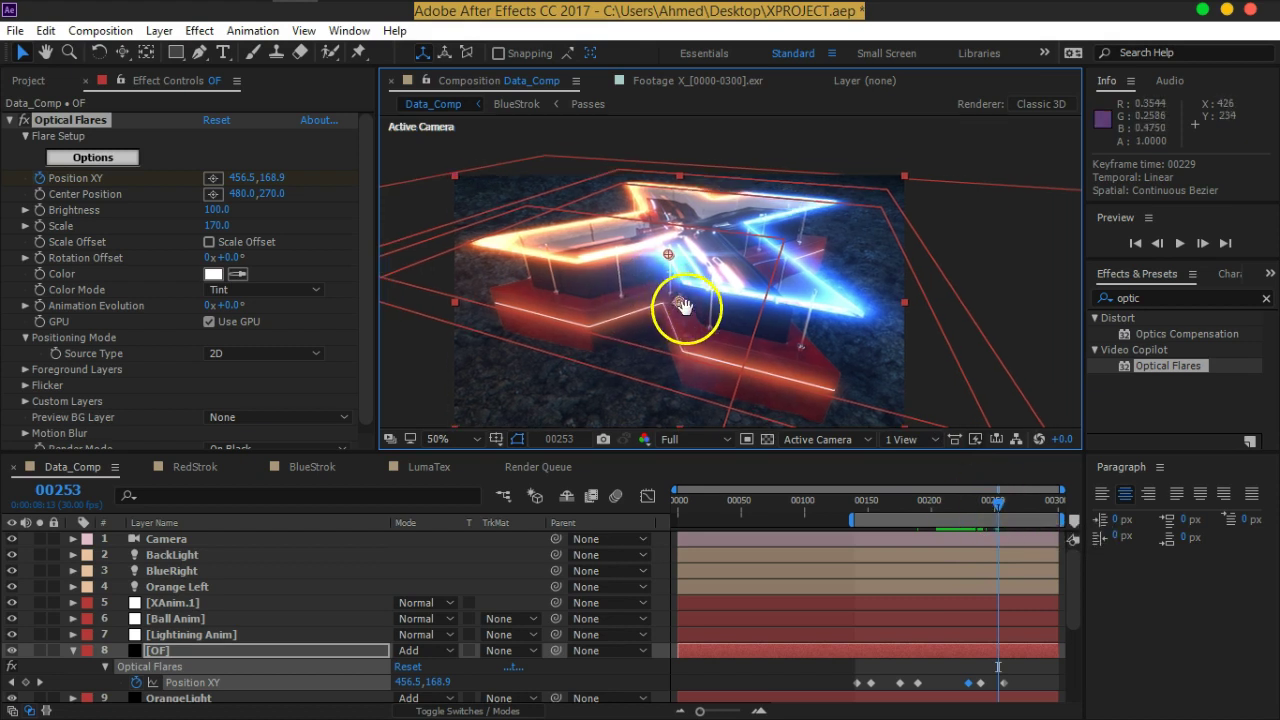
{"action": "left_click", "coordinate": [1043, 622]}
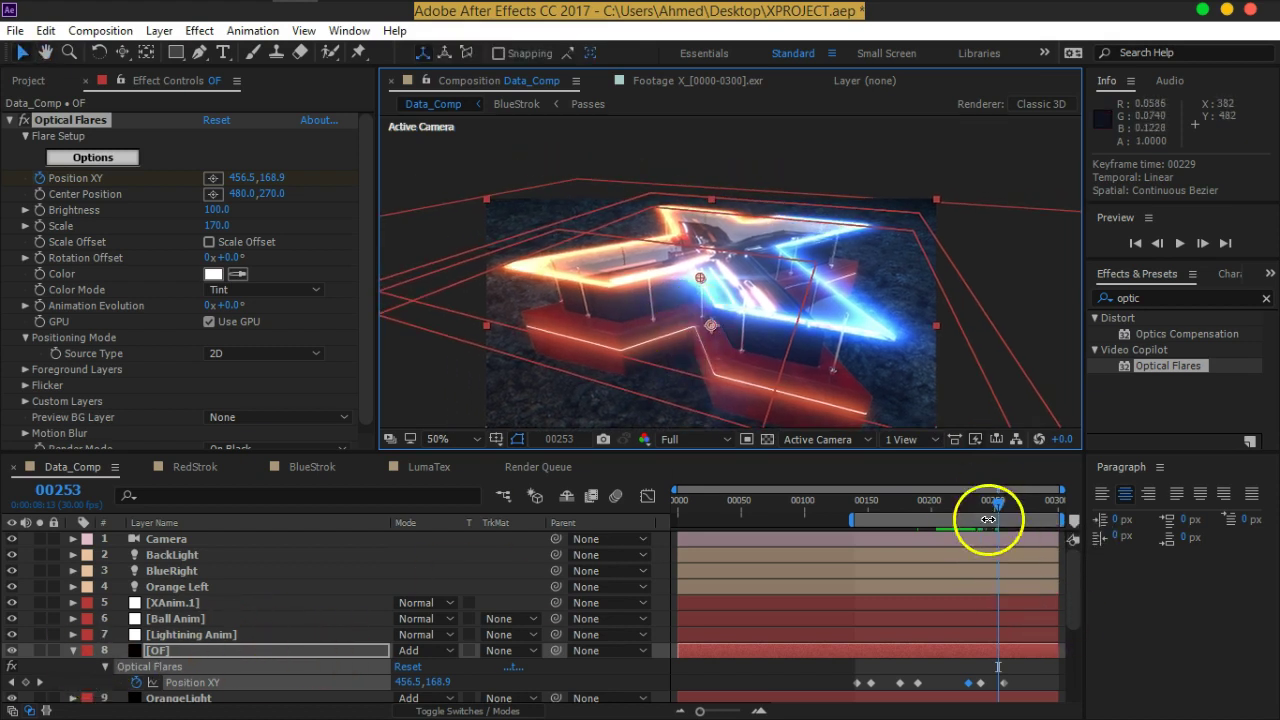
{"action": "left_click_drag", "start_coordinate": [998, 508], "coordinate": [856, 520]}
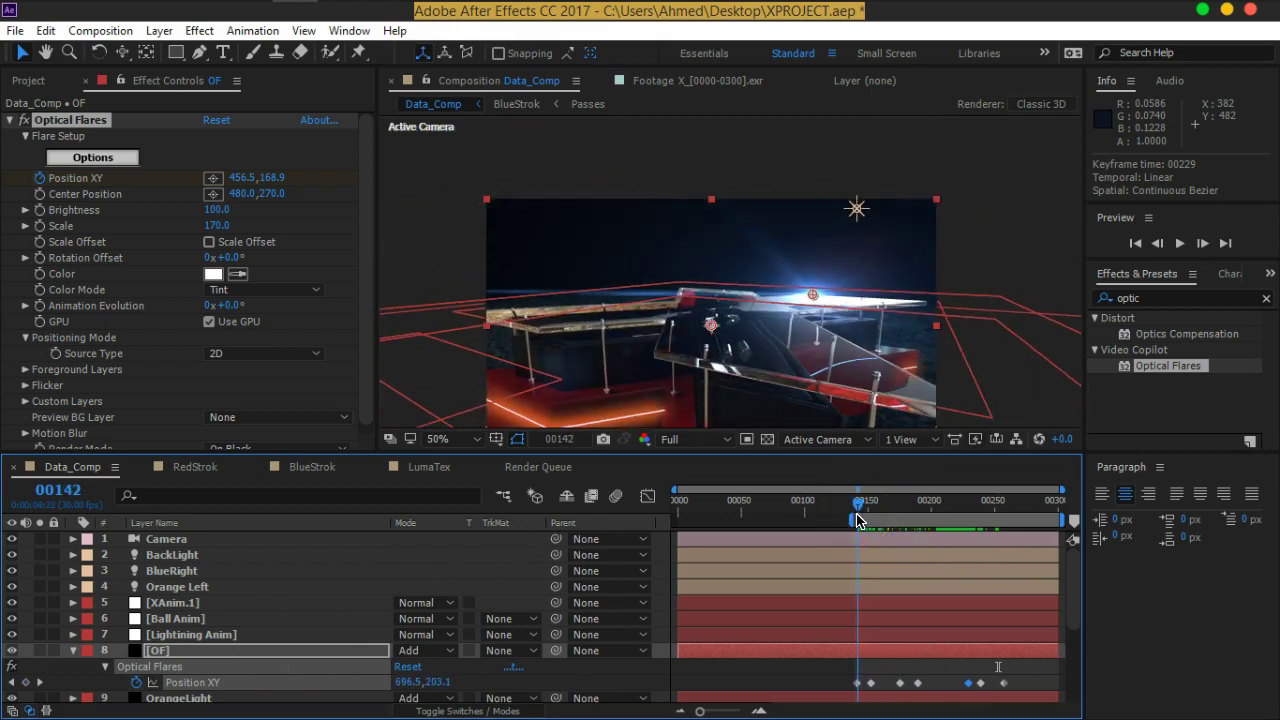
Duplicate the [OF] layer with Ctrl+D and set the copy's Optical Flares global colour to orange CD6B36
{"action": "left_click", "coordinate": [258, 655]}
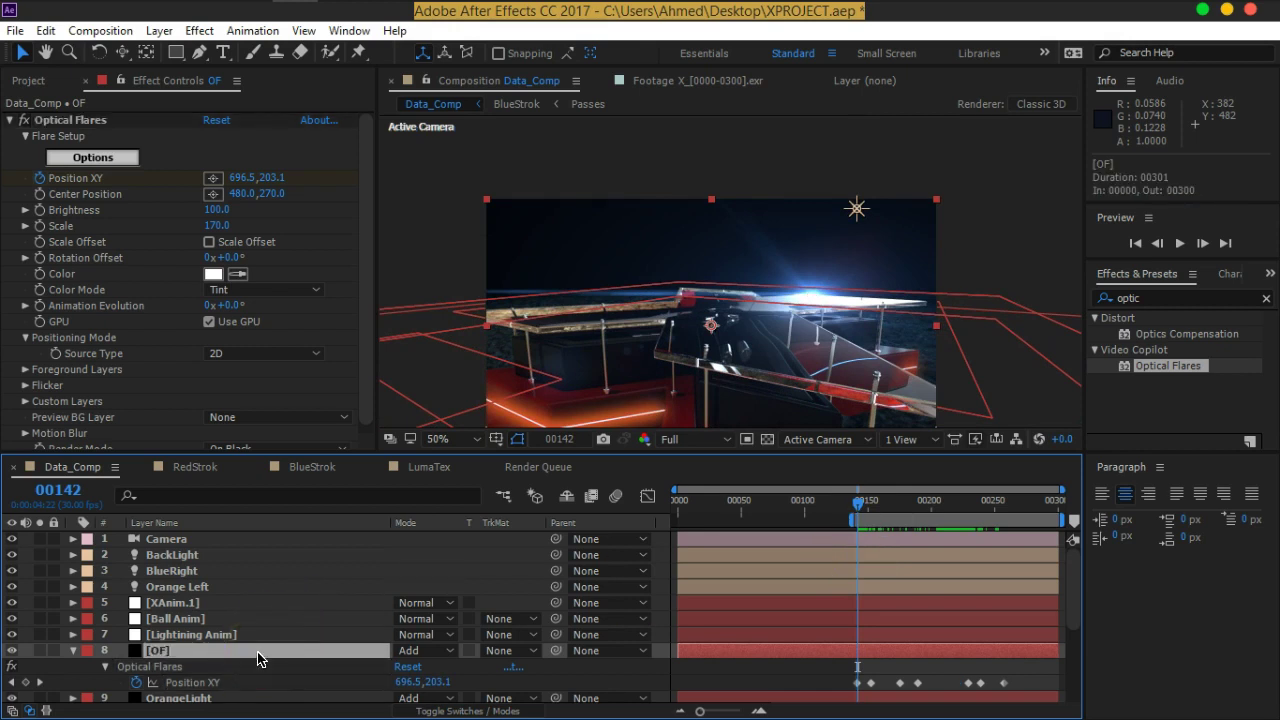
{"action": "key", "text": "ctrl+d"}
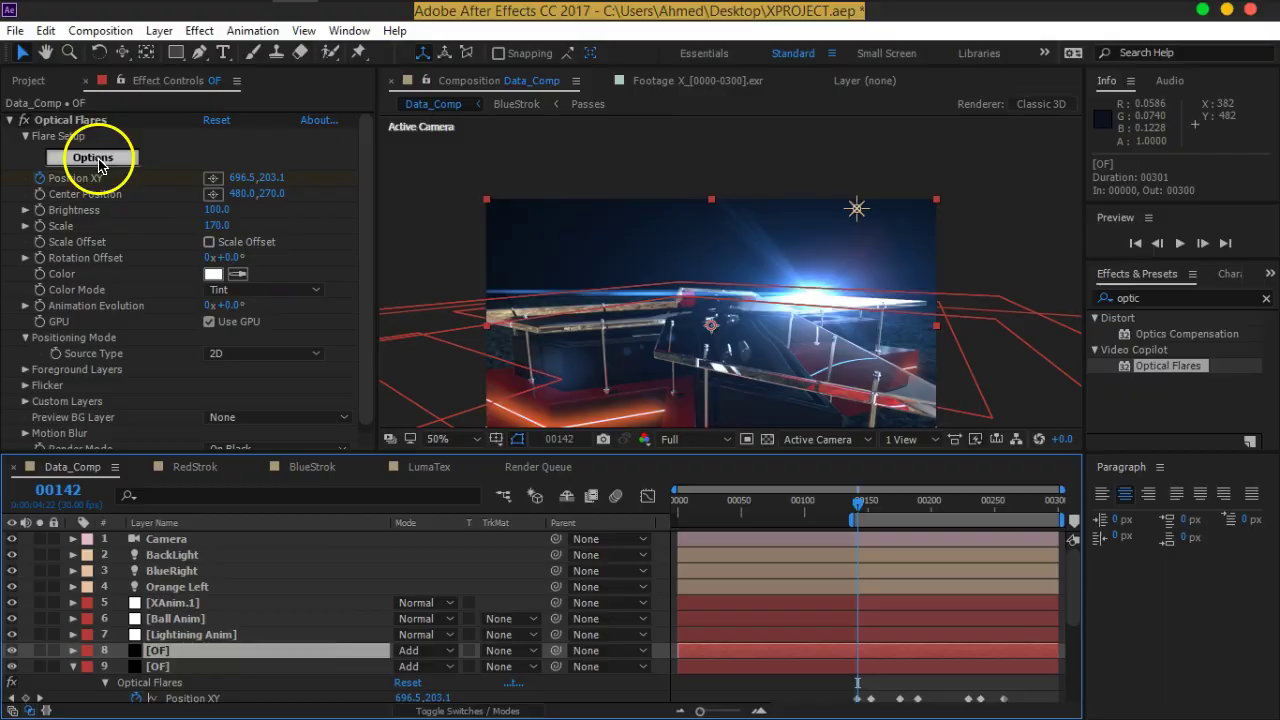
{"action": "left_click", "coordinate": [98, 162]}
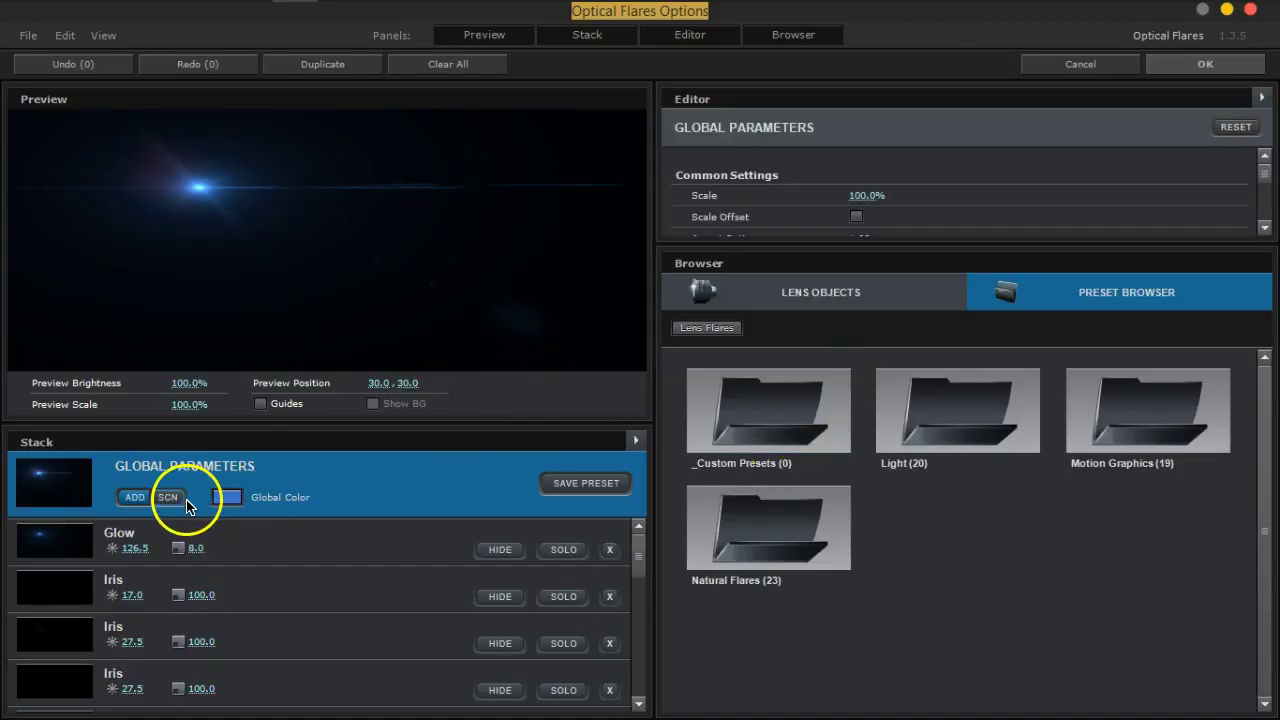
{"action": "left_click", "coordinate": [227, 497]}
{"action": "left_click", "coordinate": [314, 632]}
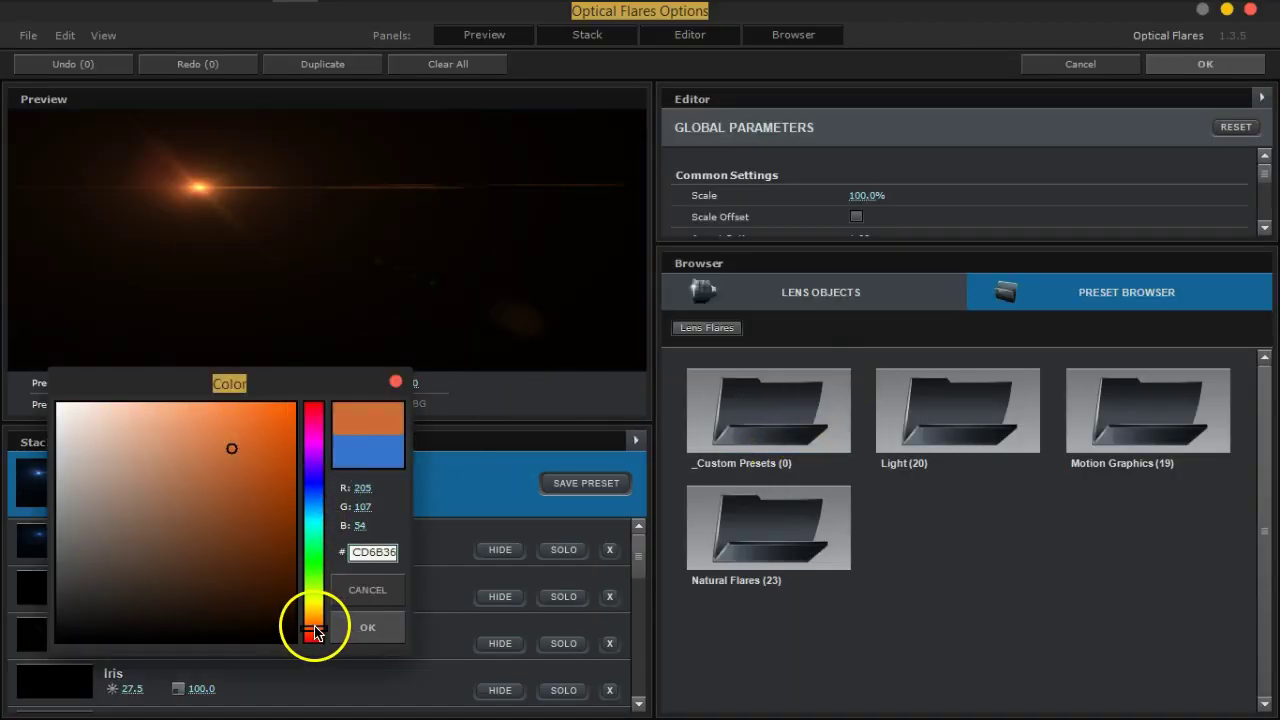
{"action": "left_click", "coordinate": [367, 627]}
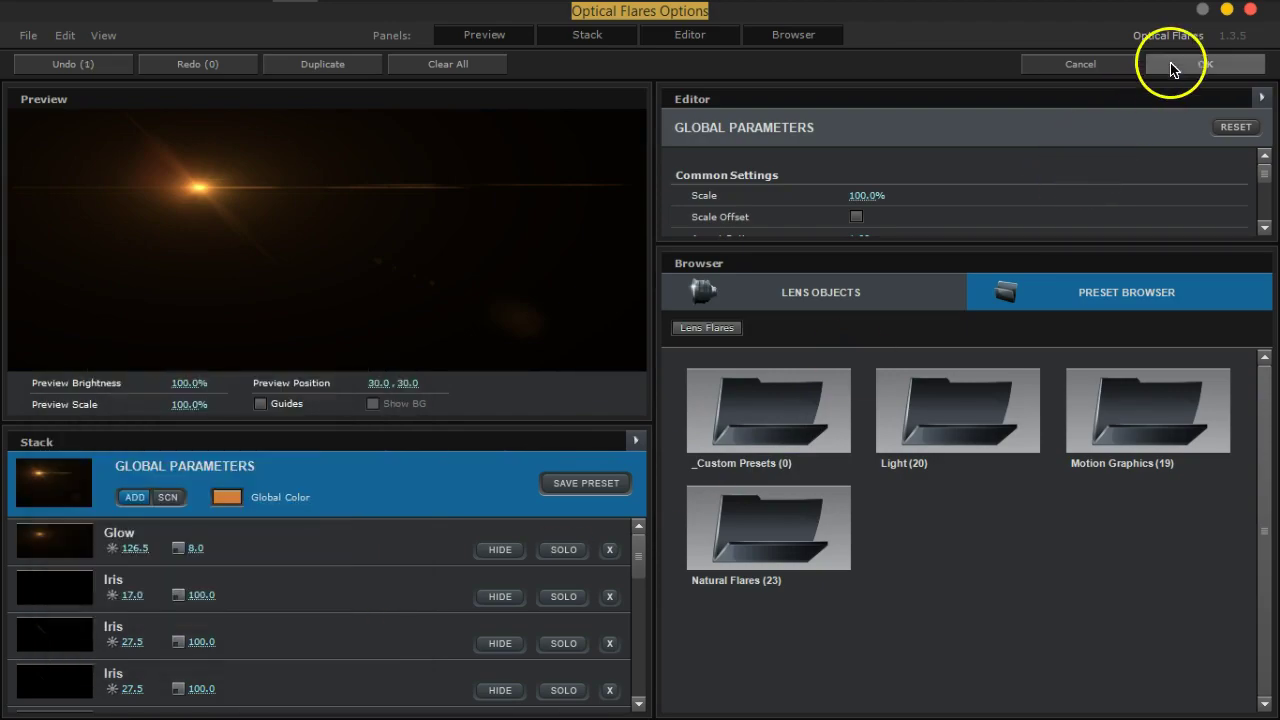
{"action": "left_click", "coordinate": [1172, 66]}
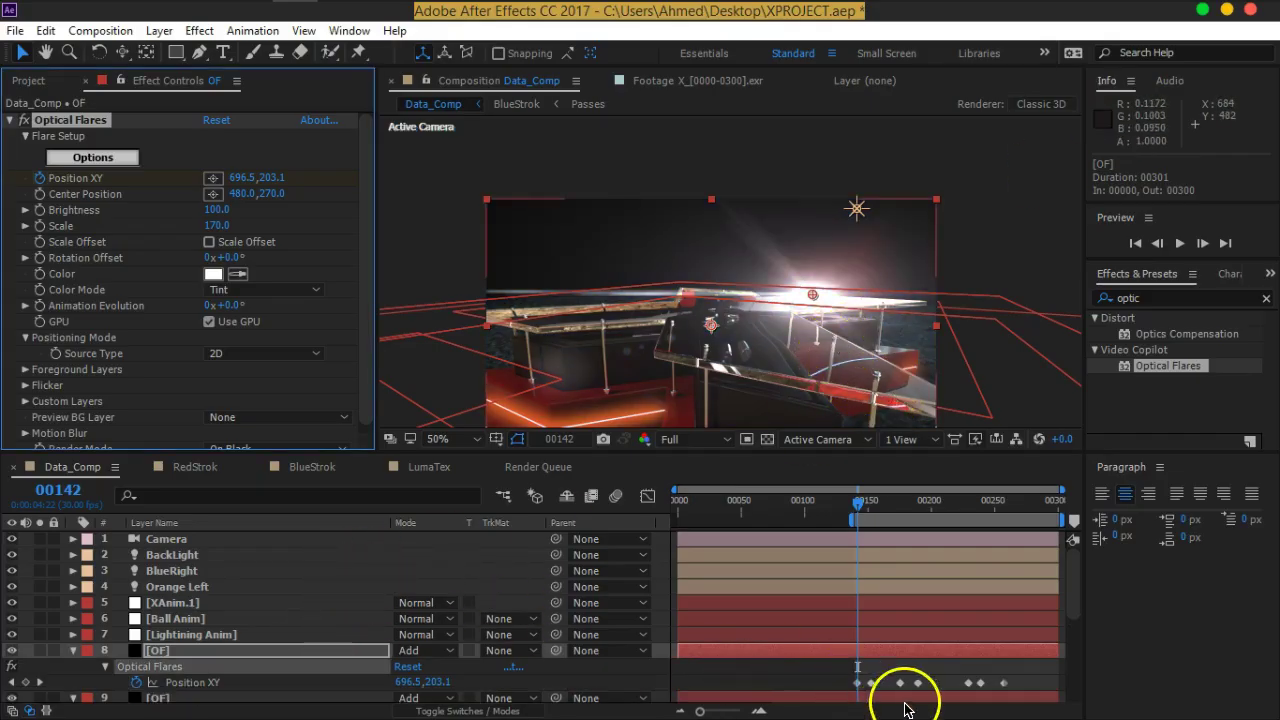
Select layer 8 and turn on keyframing for its Optical Flares Position XY at frame 142
{"action": "left_click", "coordinate": [1018, 690]}
{"action": "key", "text": "u"}
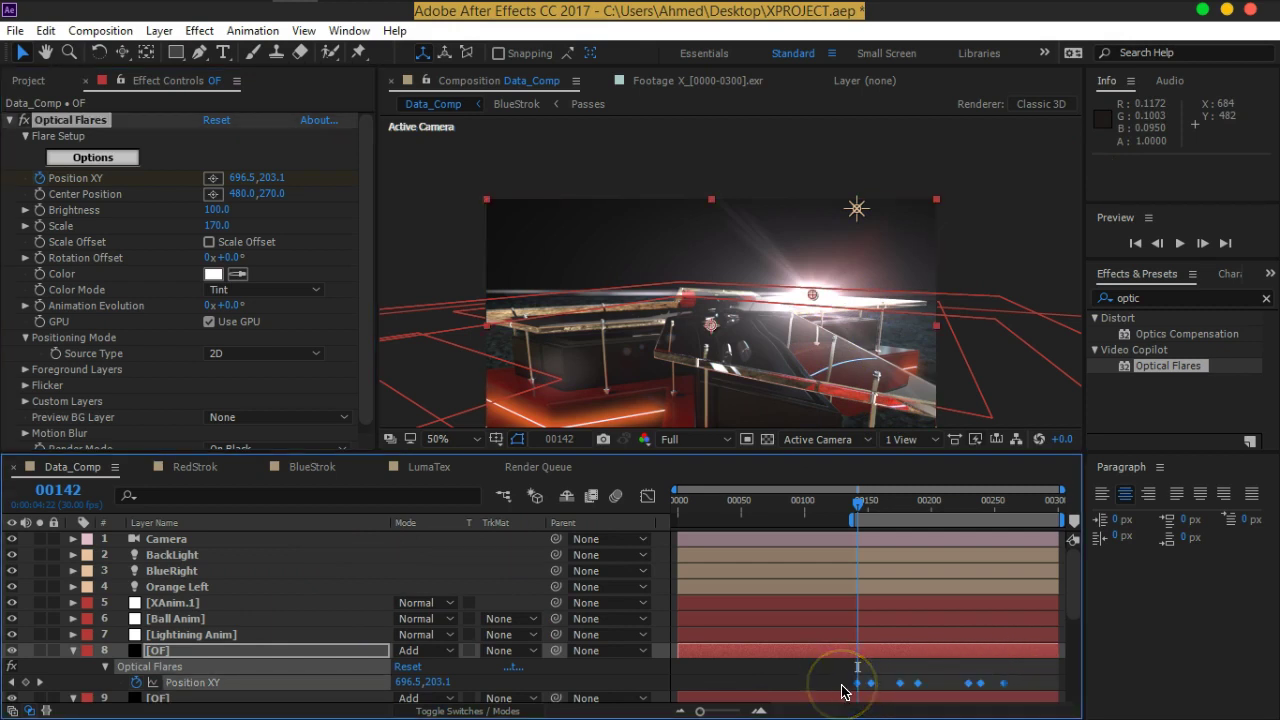
{"action": "left_click", "coordinate": [845, 683]}
{"action": "left_click", "coordinate": [738, 687]}
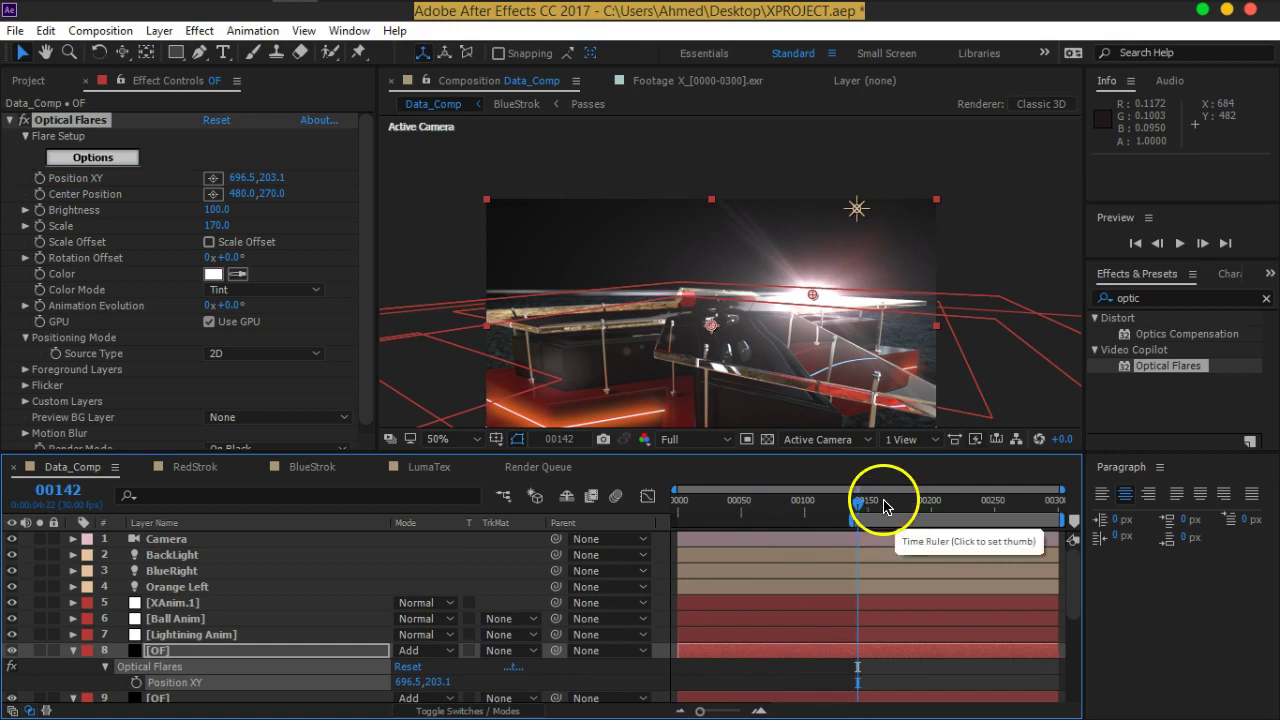
{"action": "left_click", "coordinate": [40, 187]}
{"action": "left_click", "coordinate": [40, 180]}
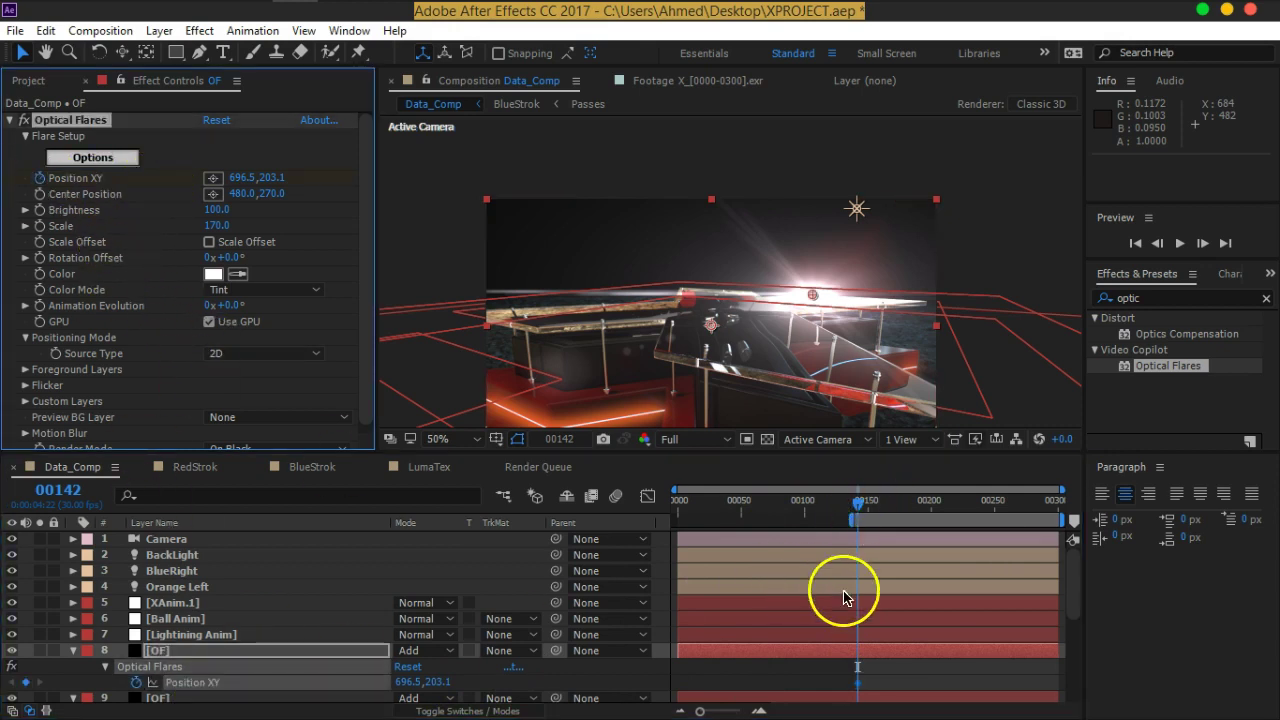
Keyframe the flare along the glowing edge through frame 177, placing it up-left on the edge
{"action": "left_click_drag", "start_coordinate": [859, 507], "coordinate": [888, 507]}
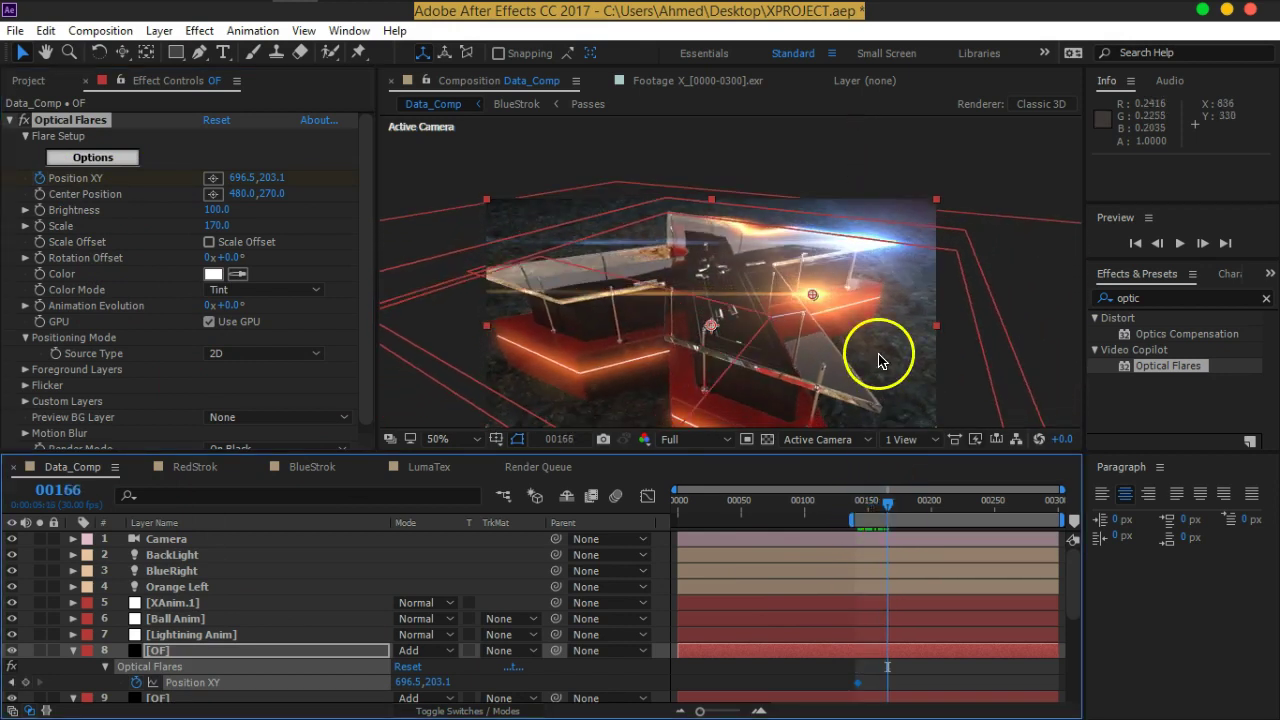
{"action": "left_click_drag", "start_coordinate": [814, 294], "coordinate": [723, 221]}
{"action": "left_click_drag", "start_coordinate": [888, 513], "coordinate": [892, 509]}
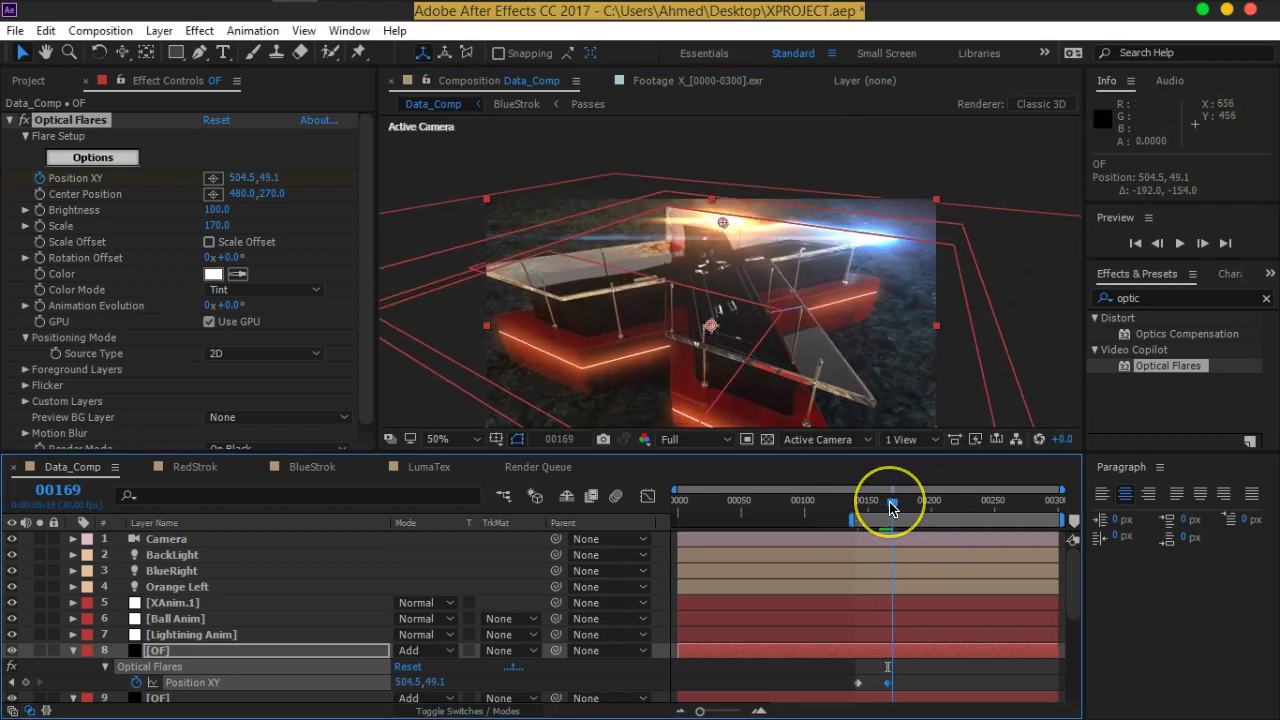
{"action": "left_click_drag", "start_coordinate": [892, 509], "coordinate": [887, 508]}
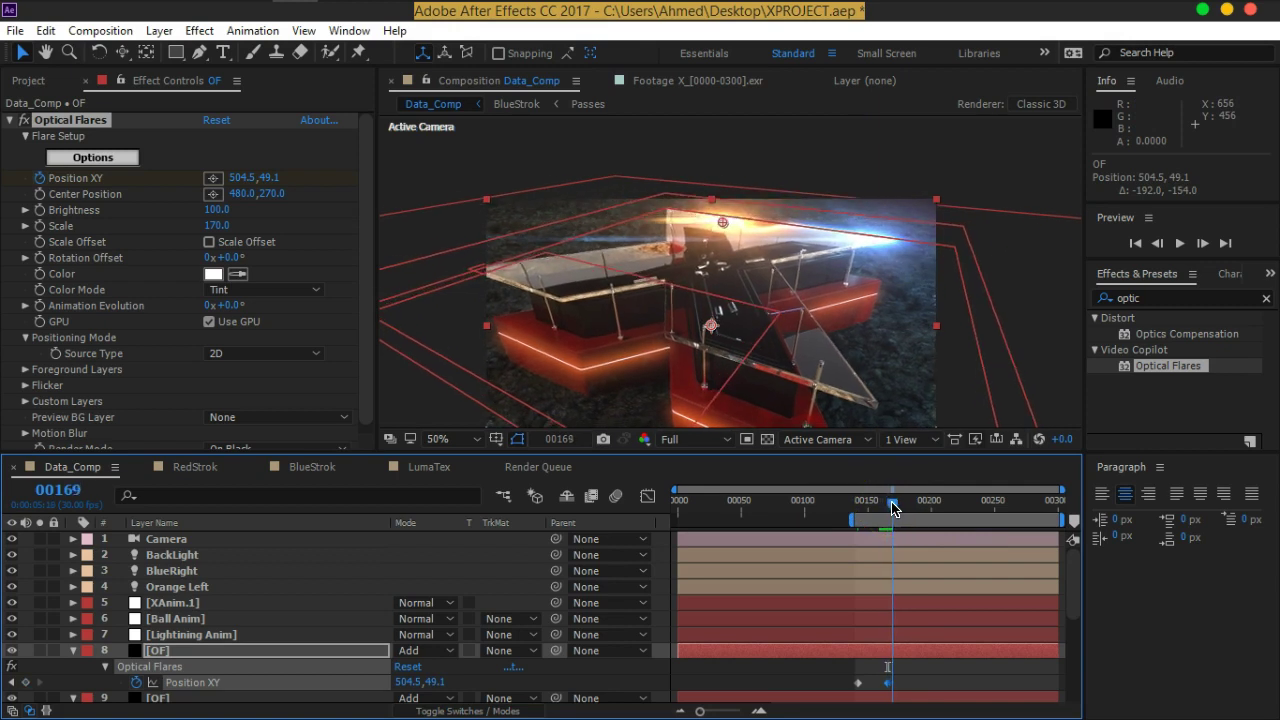
{"action": "left_click_drag", "start_coordinate": [887, 508], "coordinate": [901, 505]}
{"action": "left_click", "coordinate": [779, 282]}
{"action": "key", "text": "h"}
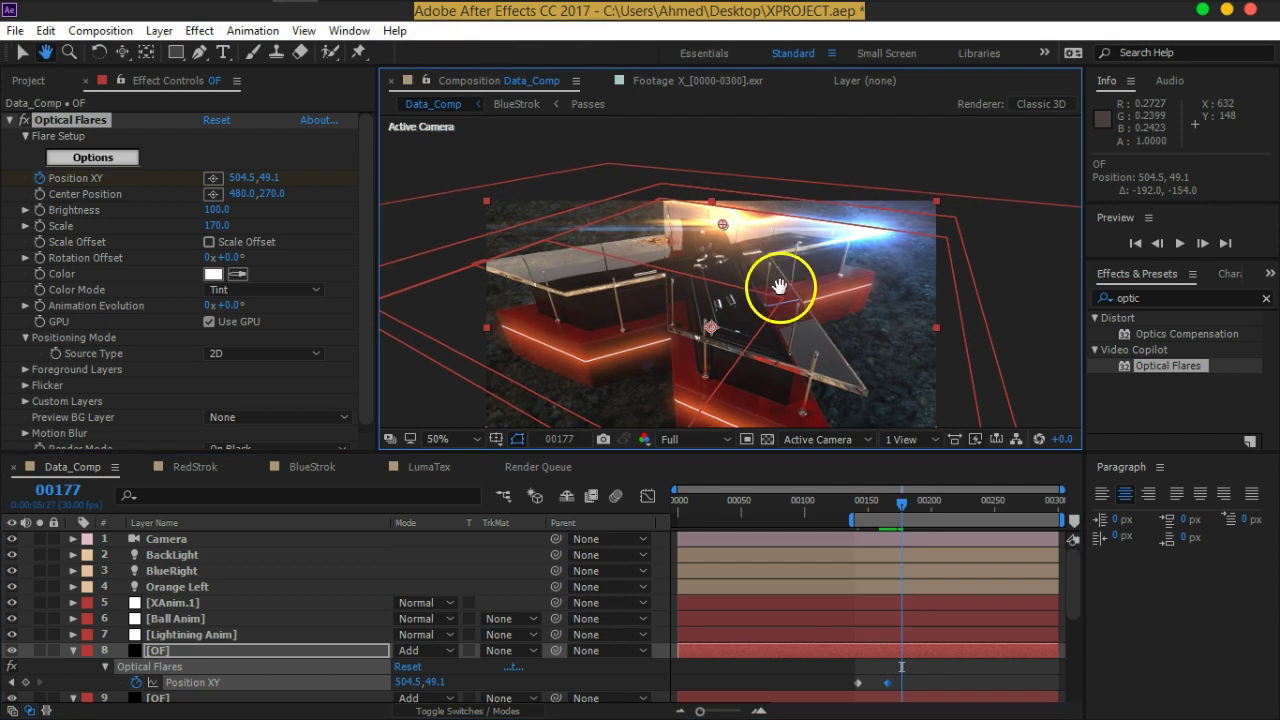
{"action": "left_click_drag", "start_coordinate": [779, 284], "coordinate": [779, 297]}
{"action": "key", "text": "v"}
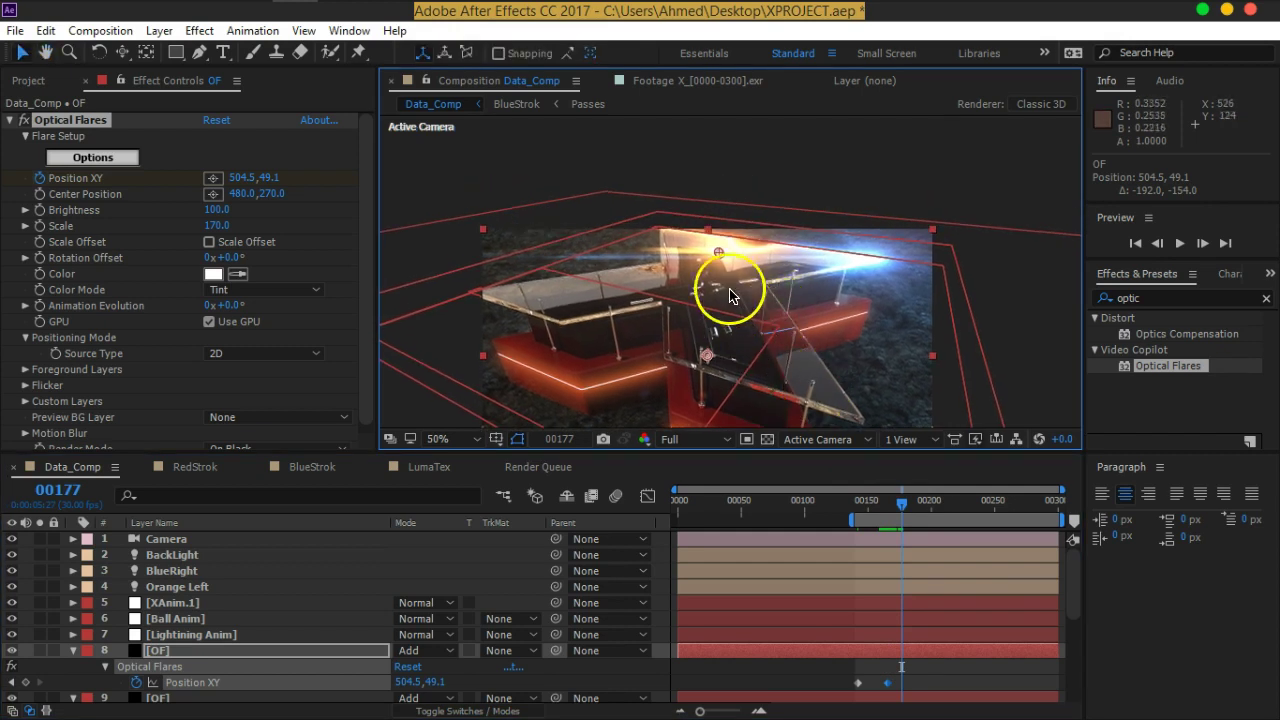
{"action": "left_click_drag", "start_coordinate": [720, 253], "coordinate": [666, 234]}
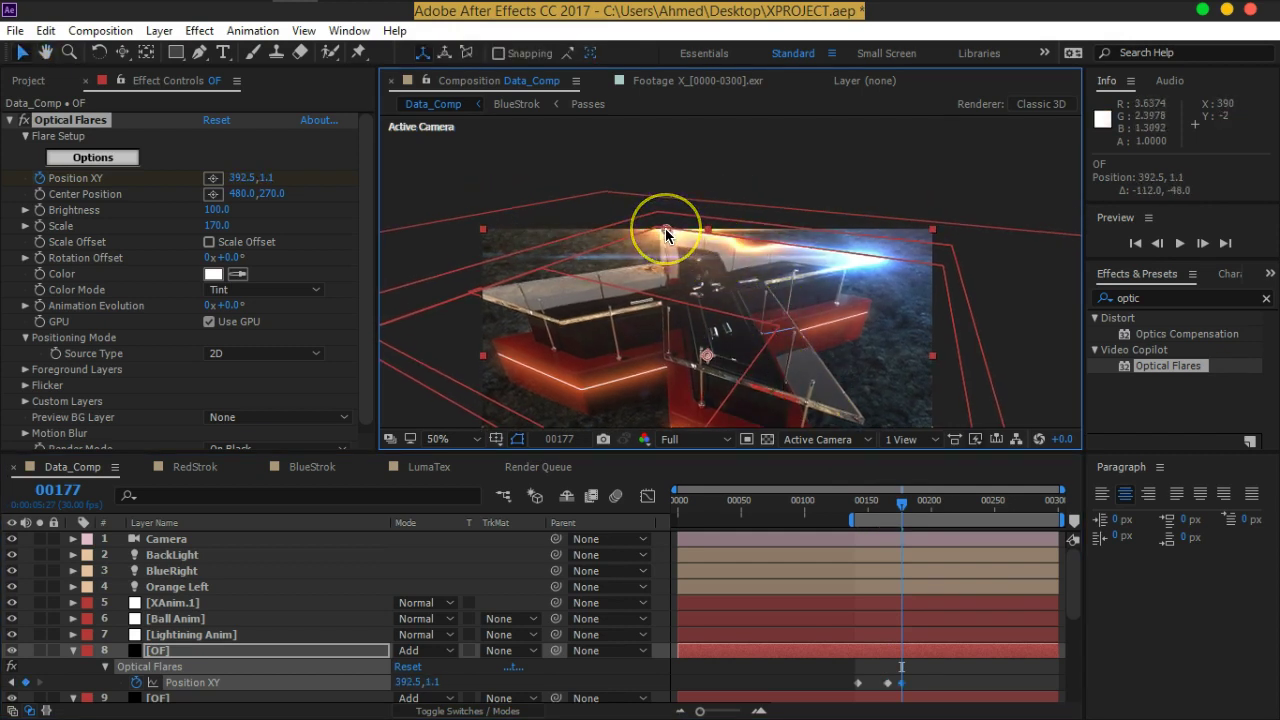
Continue keyframing the flare along the edges at frames 200, ~228 and 245, ending at 250.5, 181.1
{"action": "left_click_drag", "start_coordinate": [901, 507], "coordinate": [927, 507]}
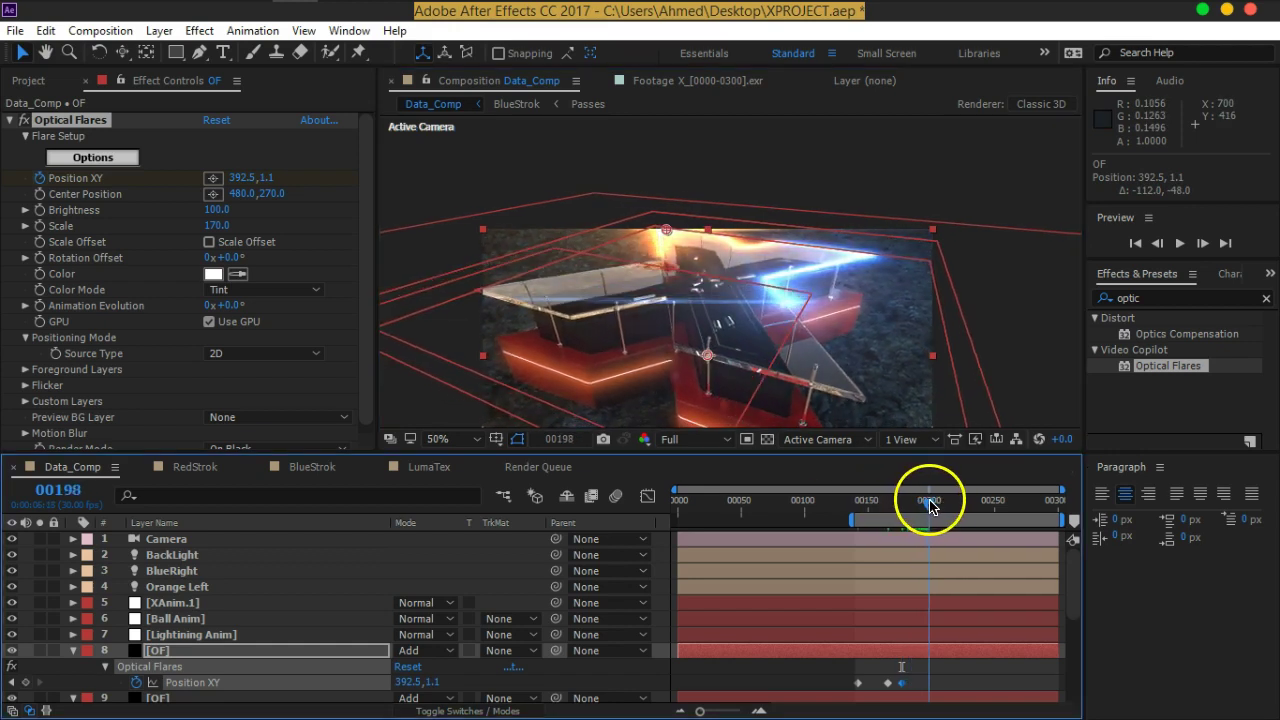
{"action": "left_click_drag", "start_coordinate": [927, 507], "coordinate": [932, 507]}
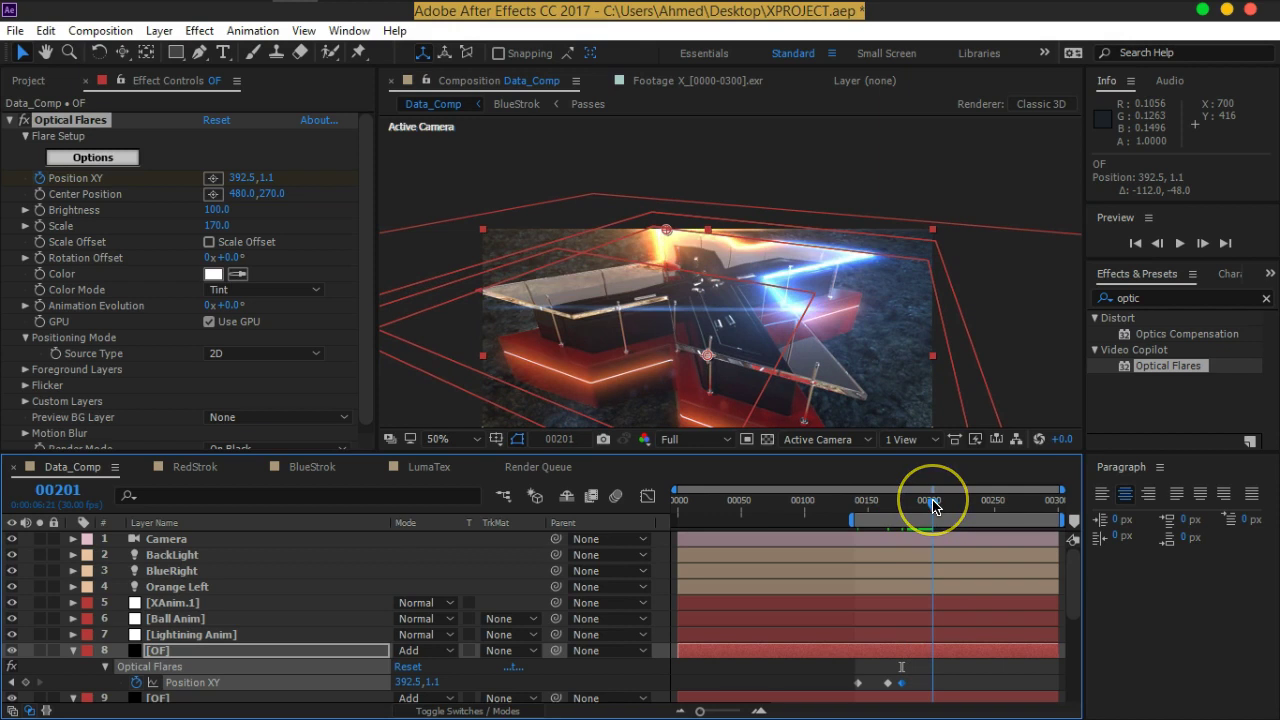
{"action": "left_click_drag", "start_coordinate": [666, 232], "coordinate": [661, 260]}
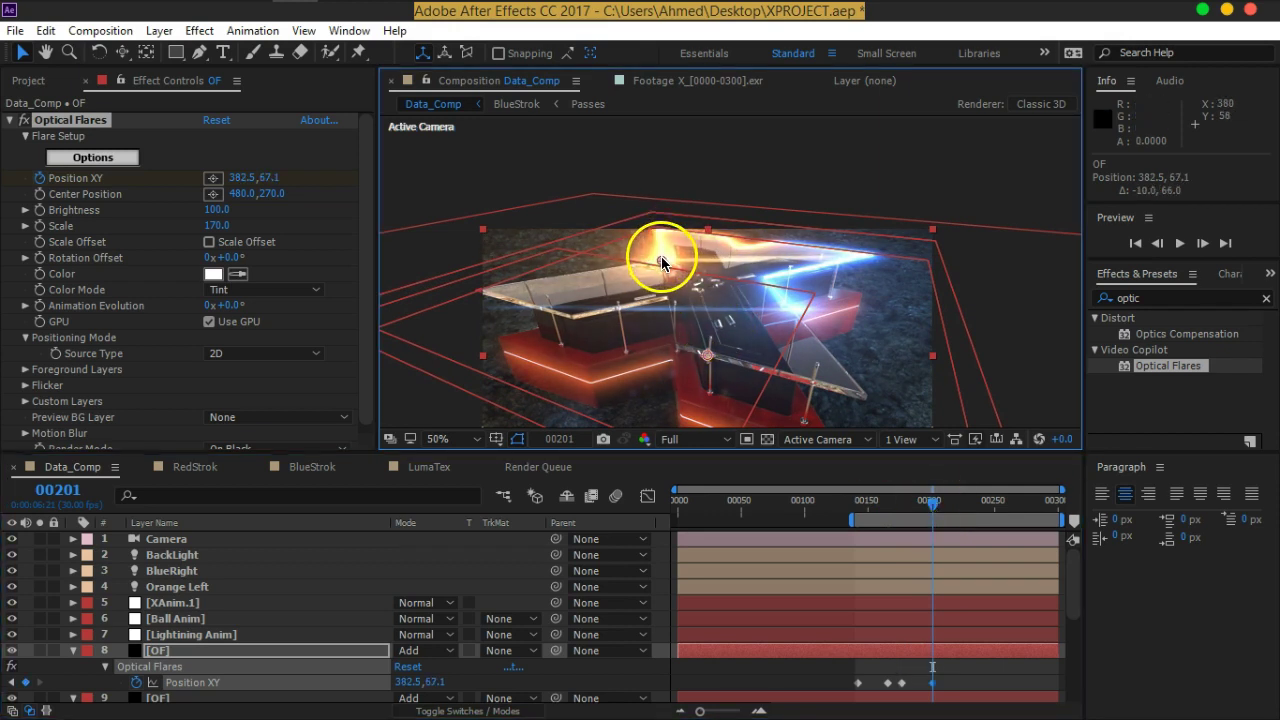
{"action": "left_click_drag", "start_coordinate": [932, 507], "coordinate": [969, 511]}
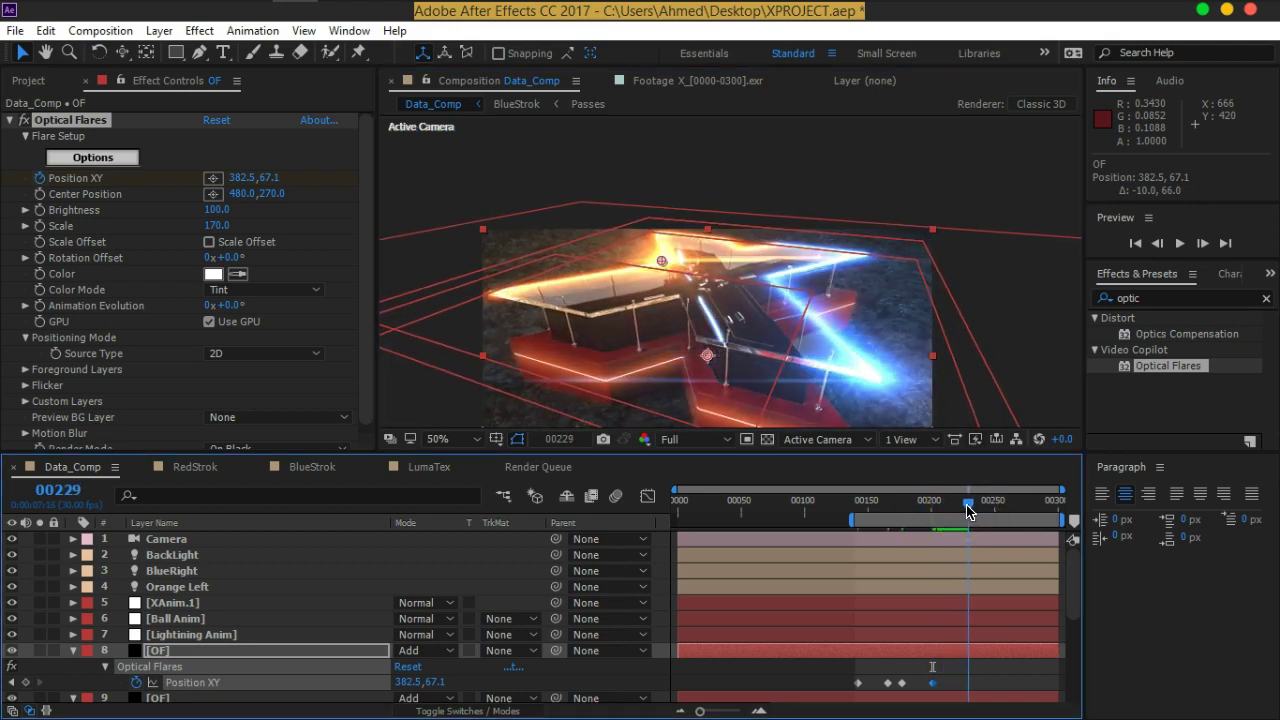
{"action": "left_click_drag", "start_coordinate": [697, 341], "coordinate": [497, 293]}
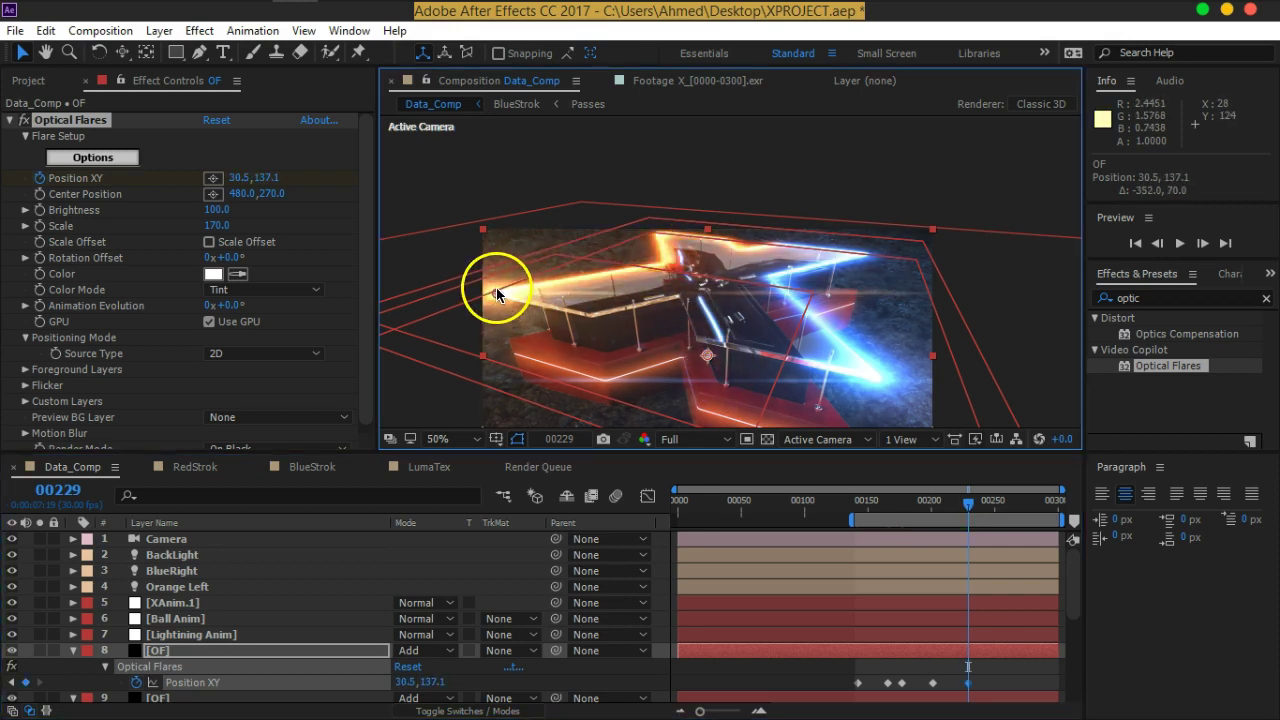
{"action": "left_click_drag", "start_coordinate": [970, 513], "coordinate": [988, 514]}
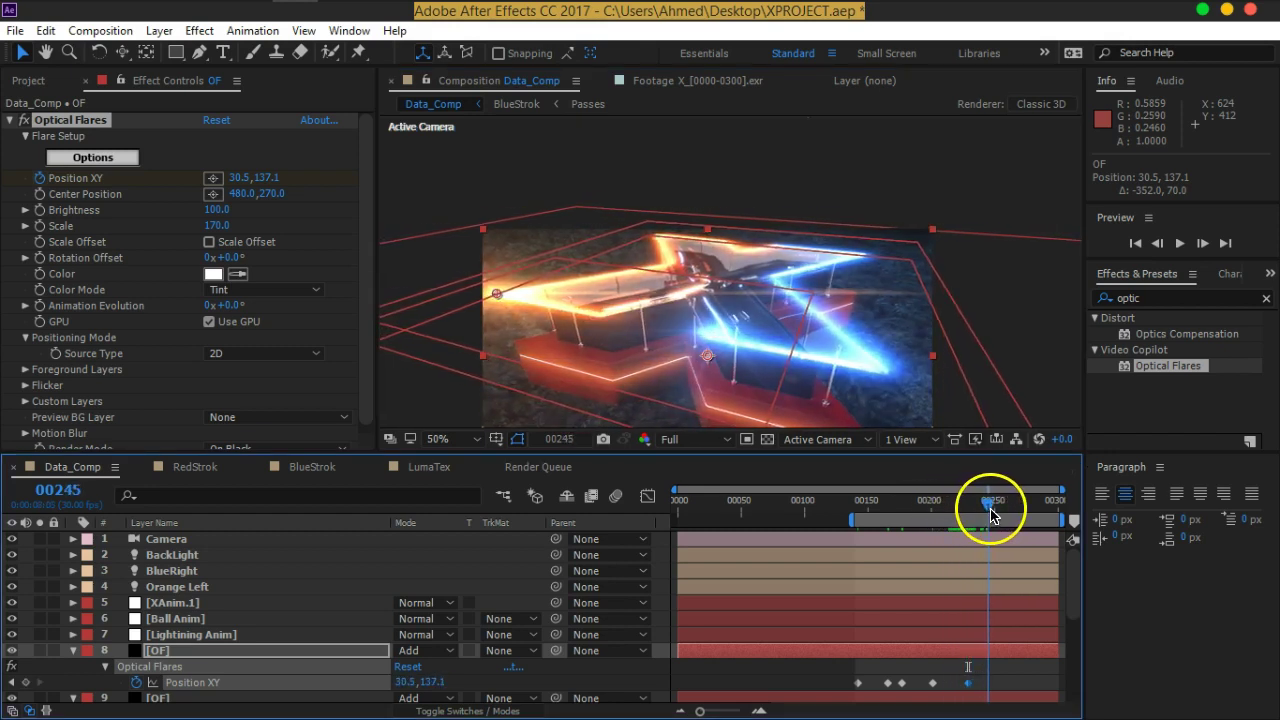
{"action": "left_click_drag", "start_coordinate": [499, 294], "coordinate": [595, 317]}
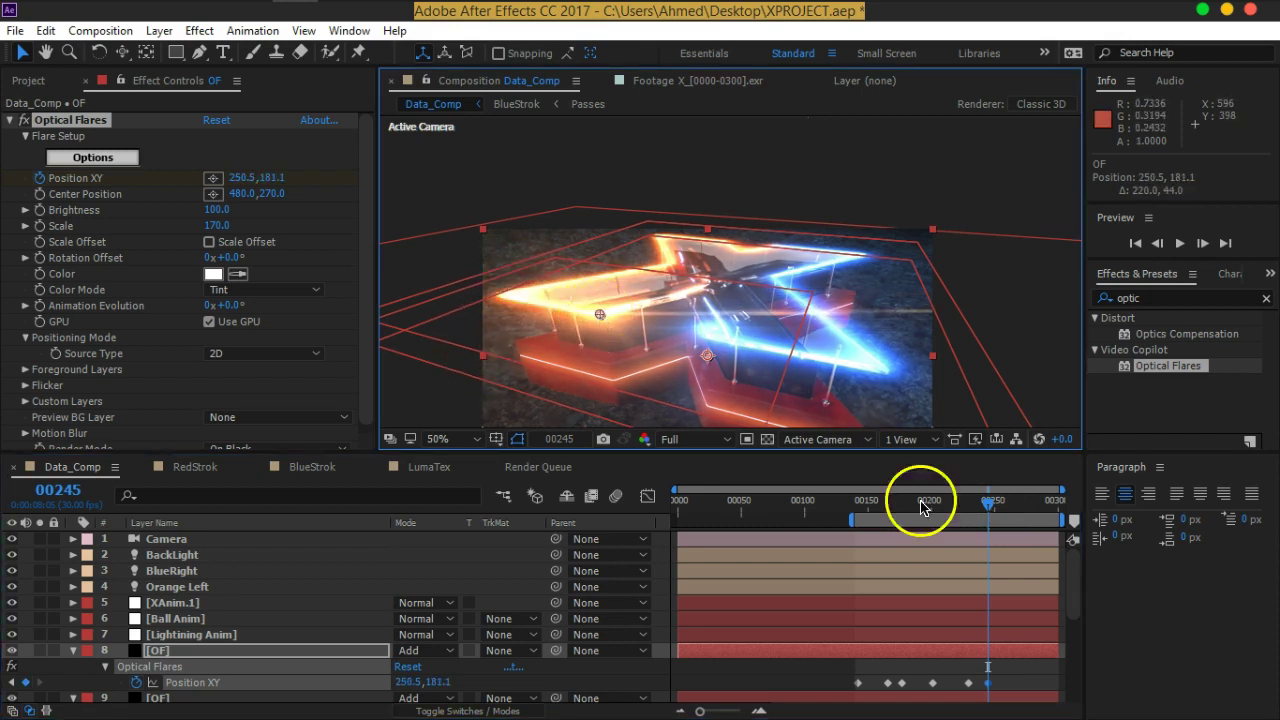
{"action": "left_click_drag", "start_coordinate": [991, 510], "coordinate": [1006, 510]}
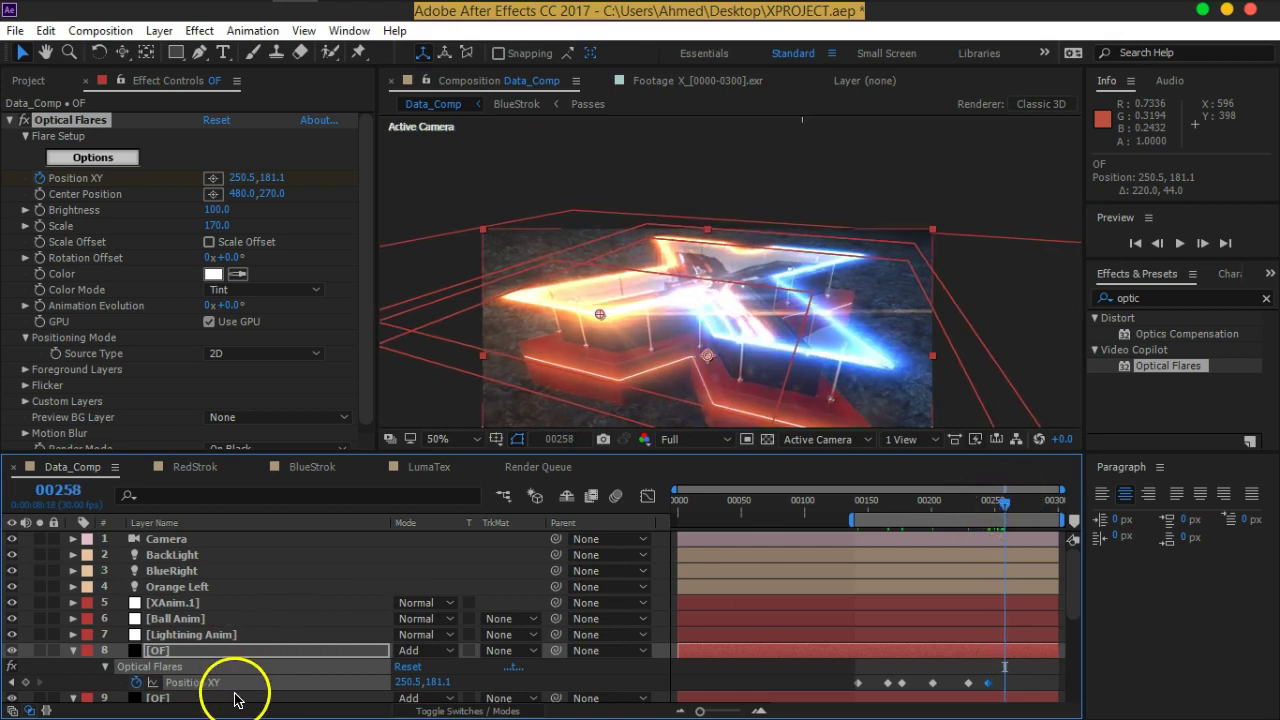
Select layer 9 [OF] and reveal its Position XY keyframes and Optical Flares effect
{"action": "scroll", "coordinate": [234, 698], "scroll_direction": "down", "scroll_amount": 1}
{"action": "left_click", "coordinate": [234, 660]}
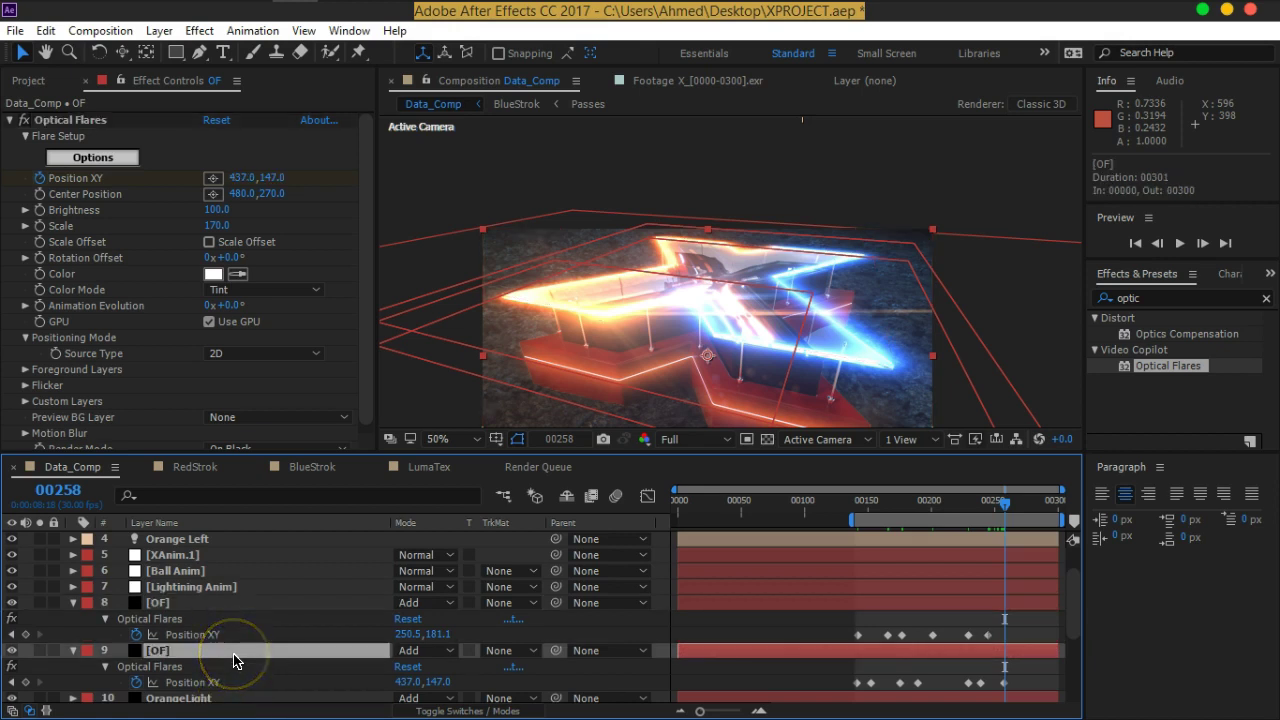
{"action": "key", "text": "u"}
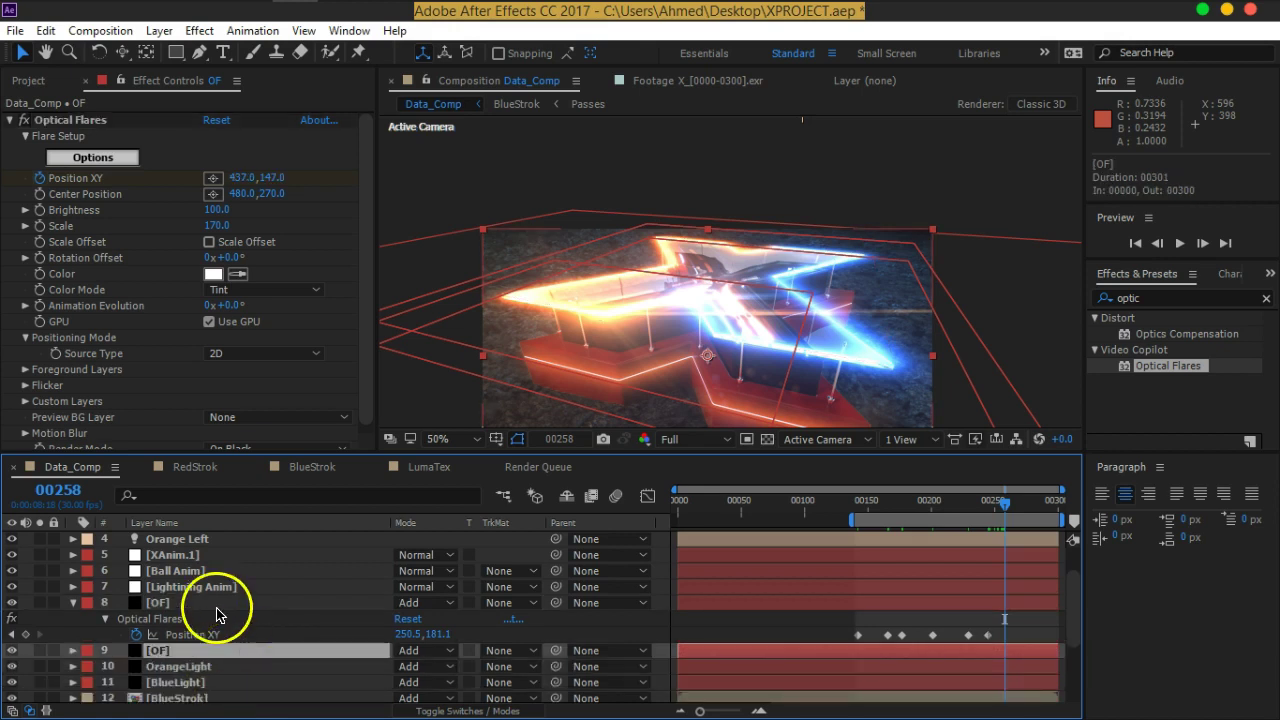
{"action": "key", "text": "u"}
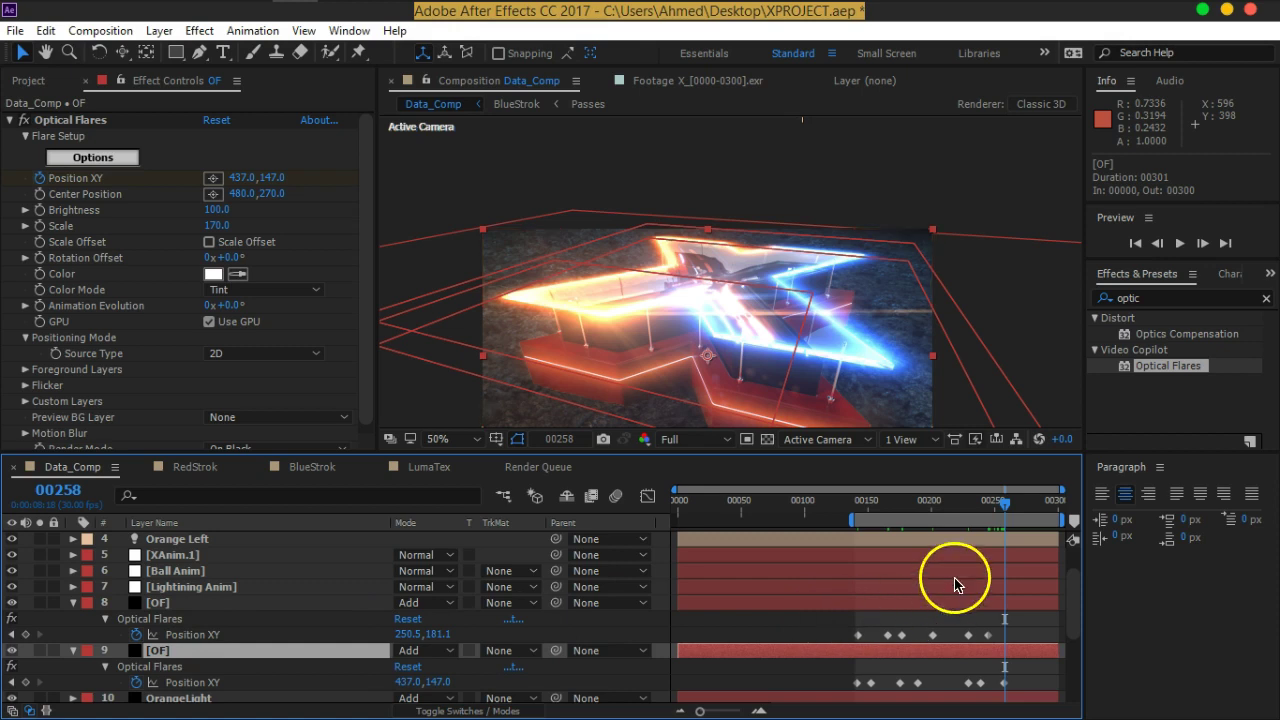
{"action": "left_click", "coordinate": [75, 121]}
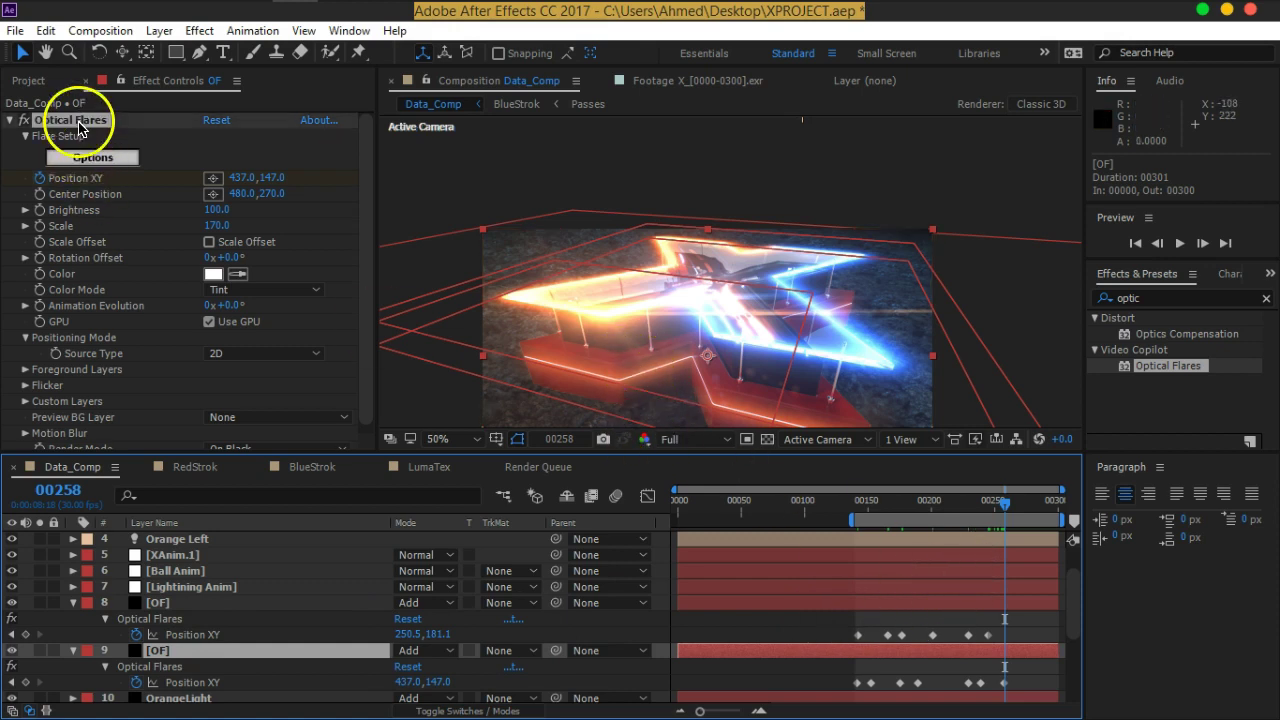
On layer 8 [OF], drag the flare right and up near frame 258 to add a Position XY keyframe at 407.5, 150.3
{"action": "left_click", "coordinate": [162, 603]}
{"action": "left_click", "coordinate": [72, 120]}
{"action": "left_click", "coordinate": [212, 178]}
{"action": "left_click_drag", "start_coordinate": [601, 316], "coordinate": [682, 300]}
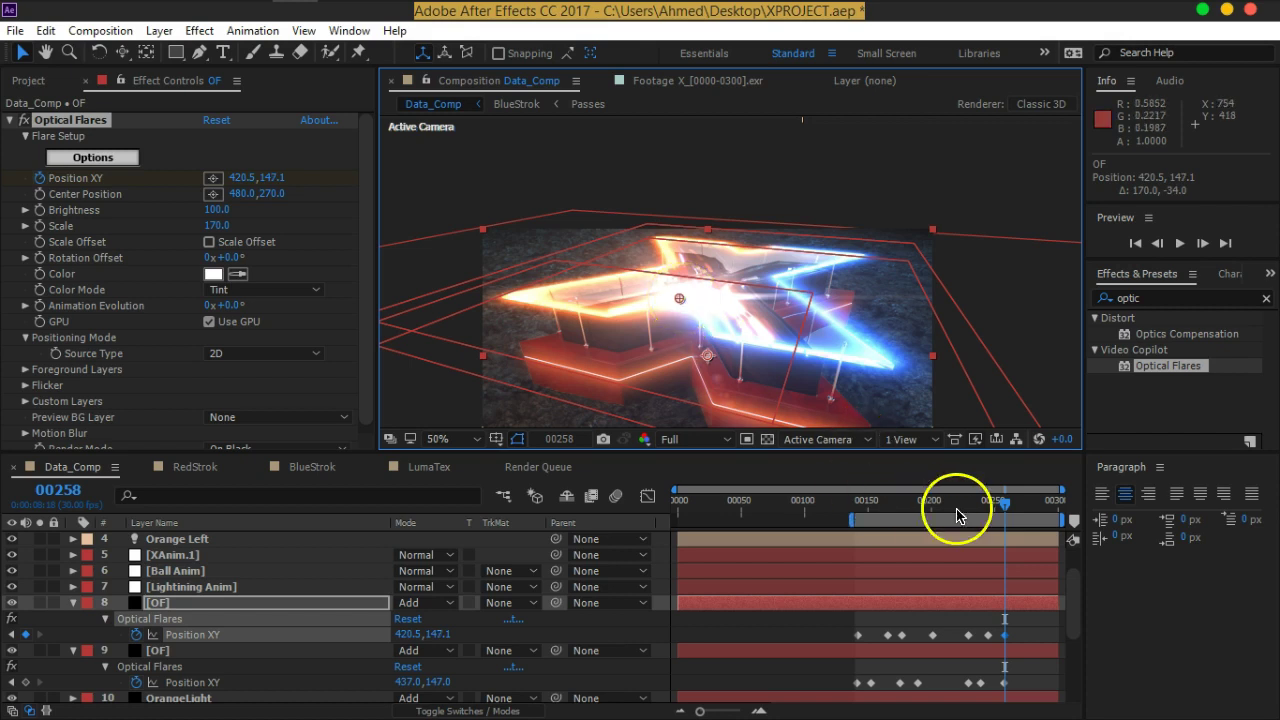
{"action": "left_click_drag", "start_coordinate": [1006, 504], "coordinate": [991, 504]}
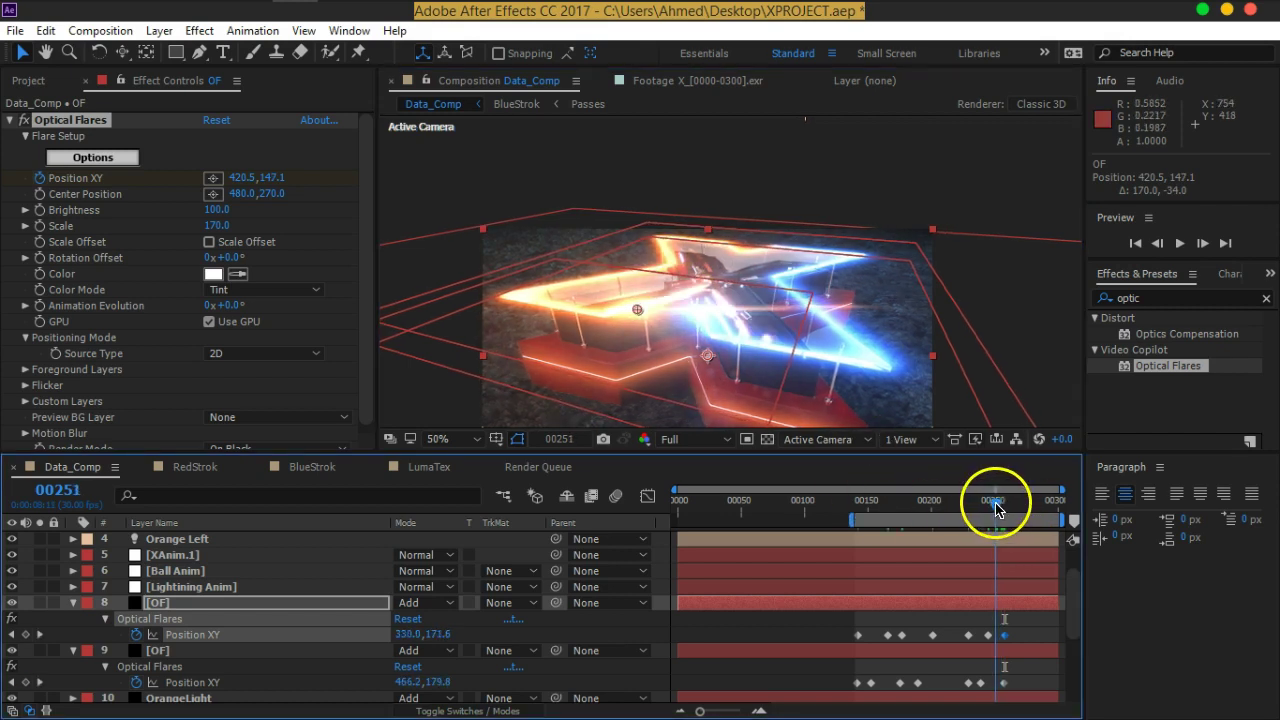
{"action": "left_click", "coordinate": [199, 604]}
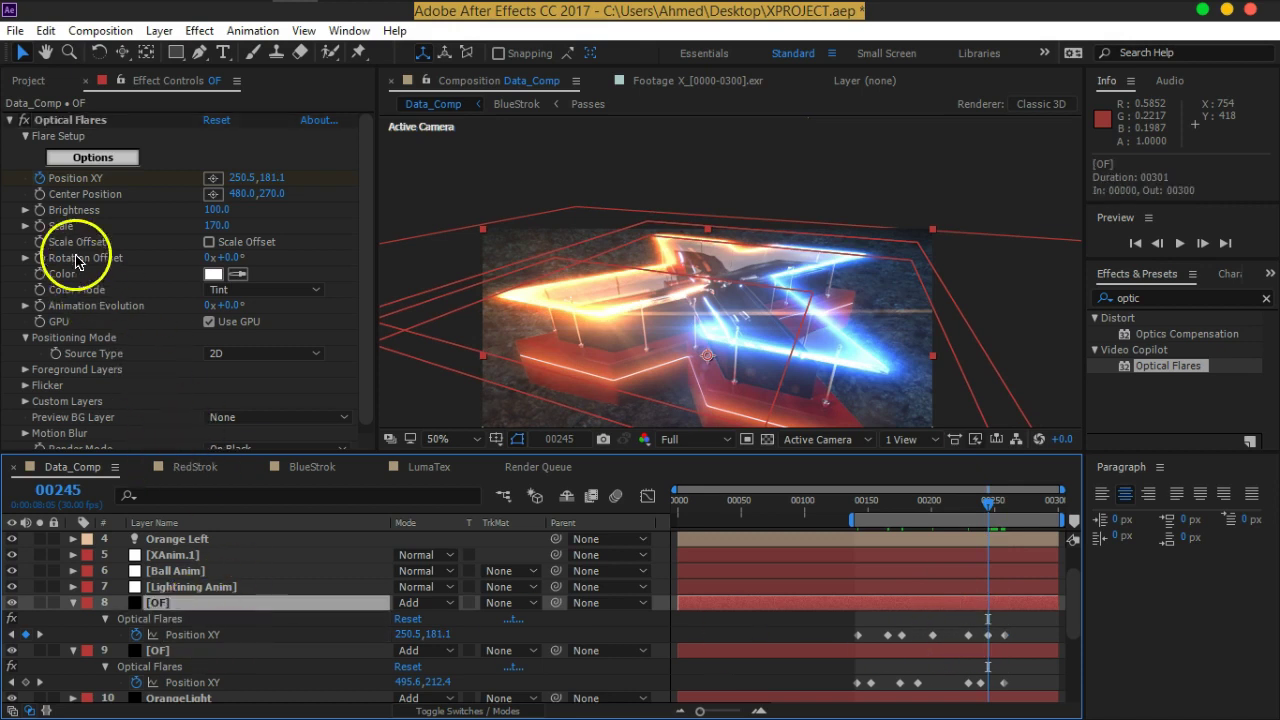
{"action": "left_click", "coordinate": [48, 231]}
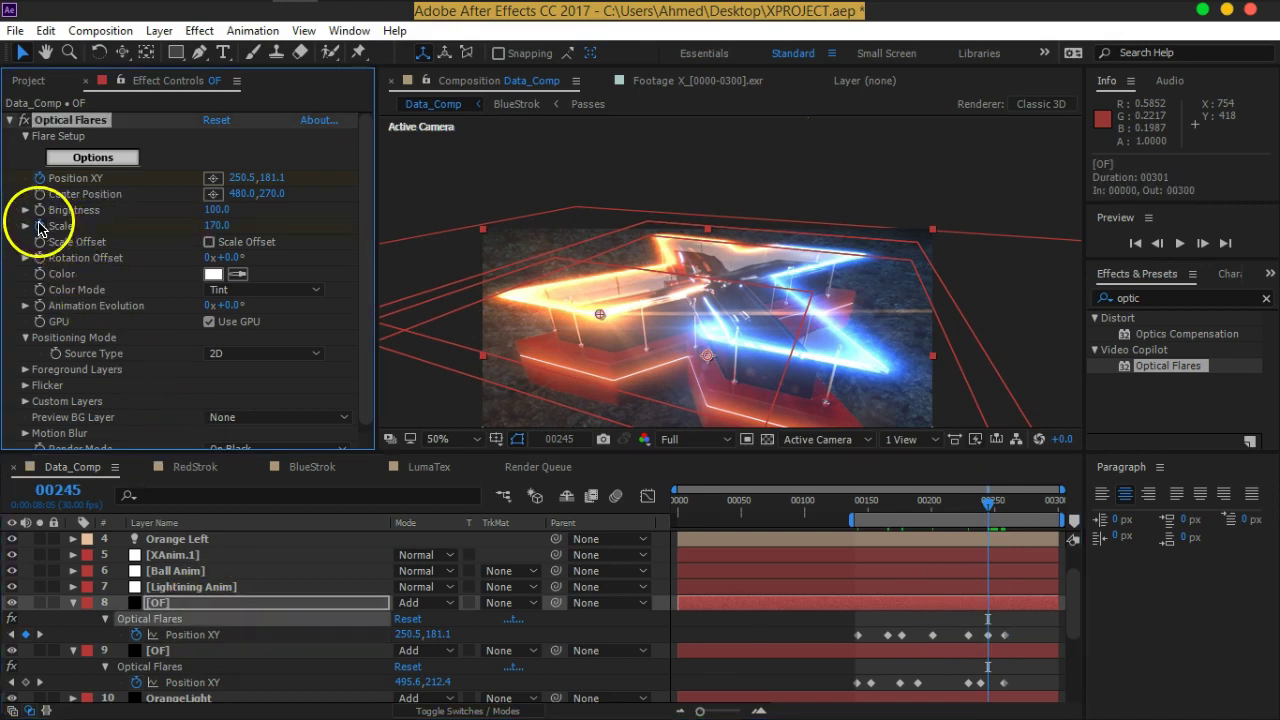
{"action": "left_click_drag", "start_coordinate": [983, 509], "coordinate": [1002, 509]}
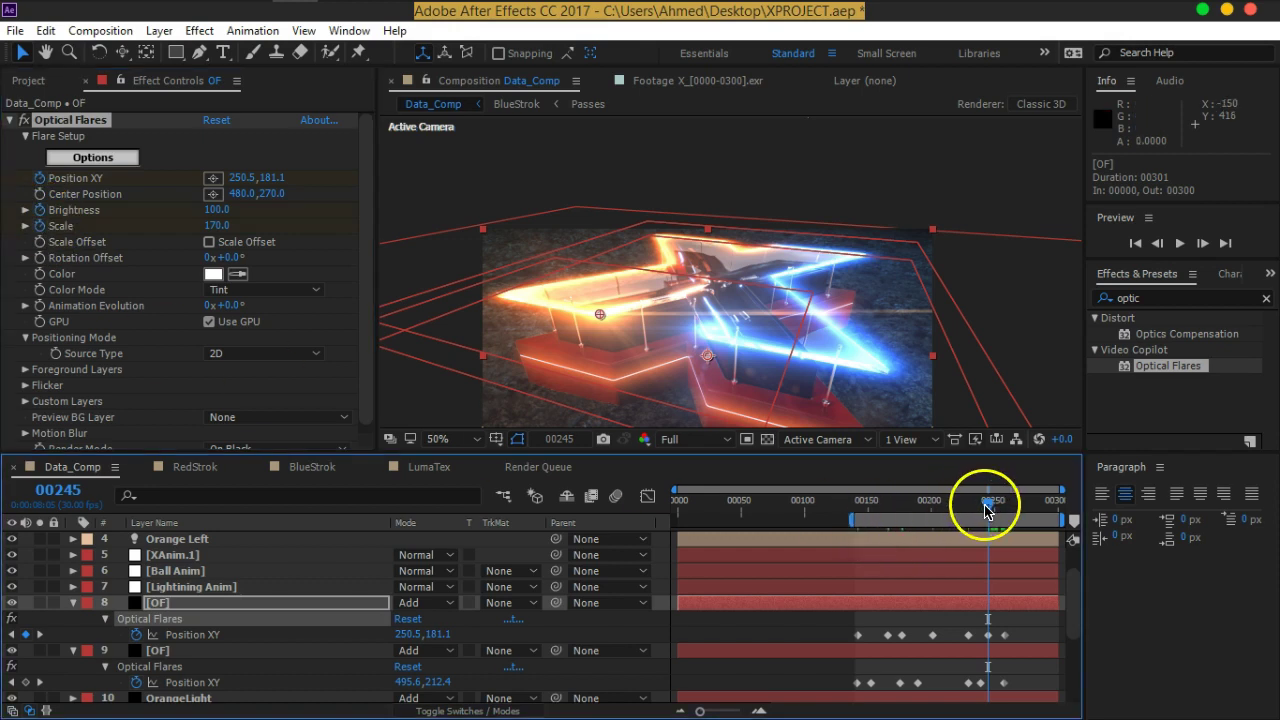
{"action": "left_click_drag", "start_coordinate": [220, 225], "coordinate": [210, 215]}
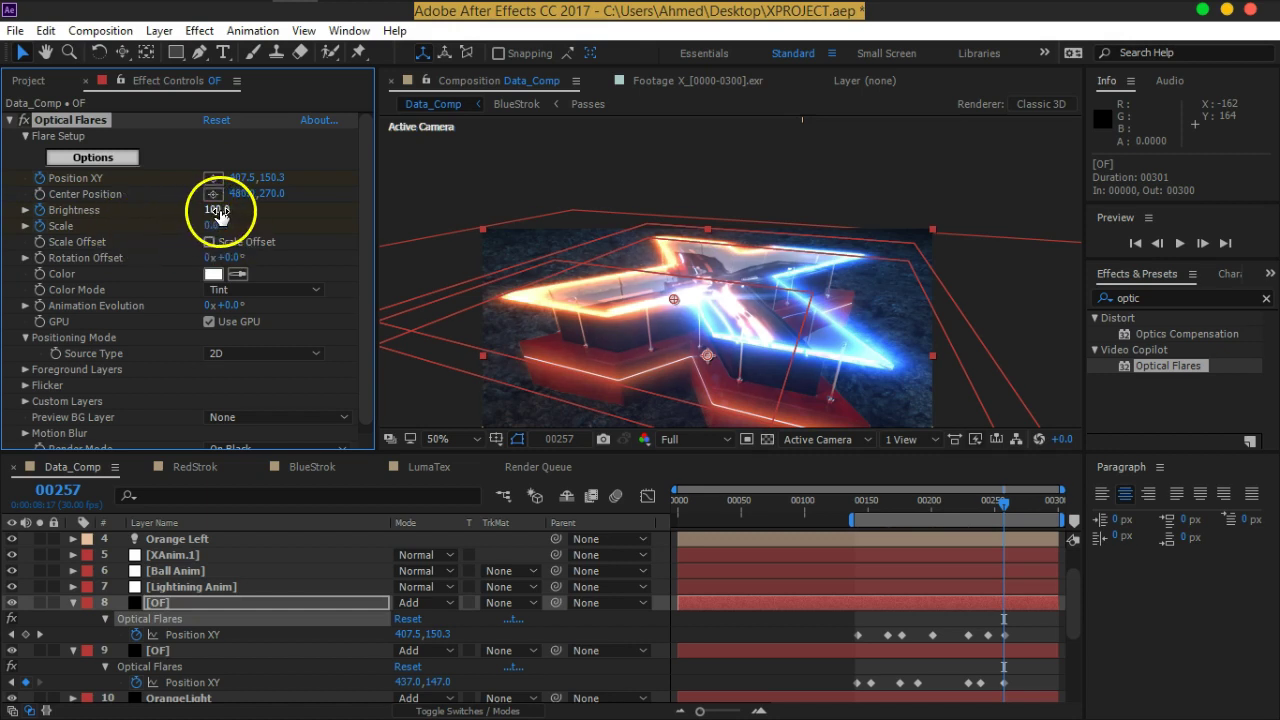
Edit Scale and Brightness on layer 8's flare, then lower layer 9's Brightness and re-enter its Scale
{"action": "left_click", "coordinate": [212, 227]}
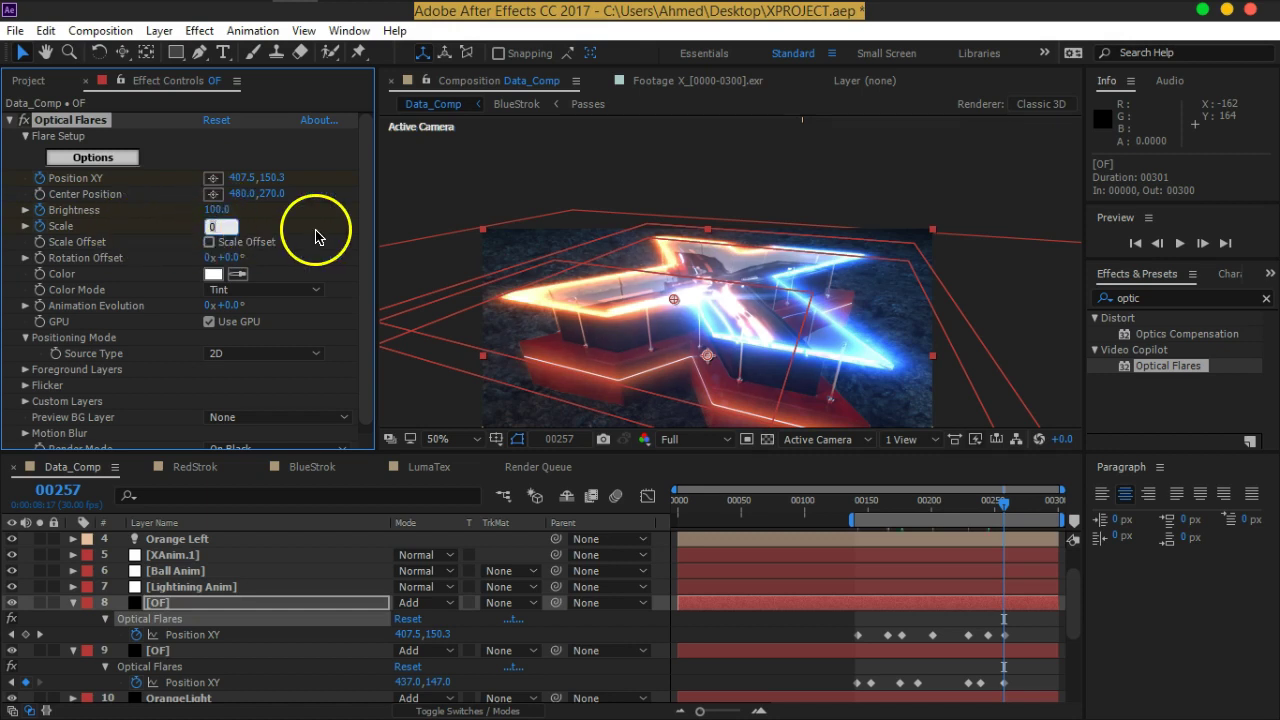
{"action": "type", "text": "10"}
{"action": "key", "text": "shift+Tab"}
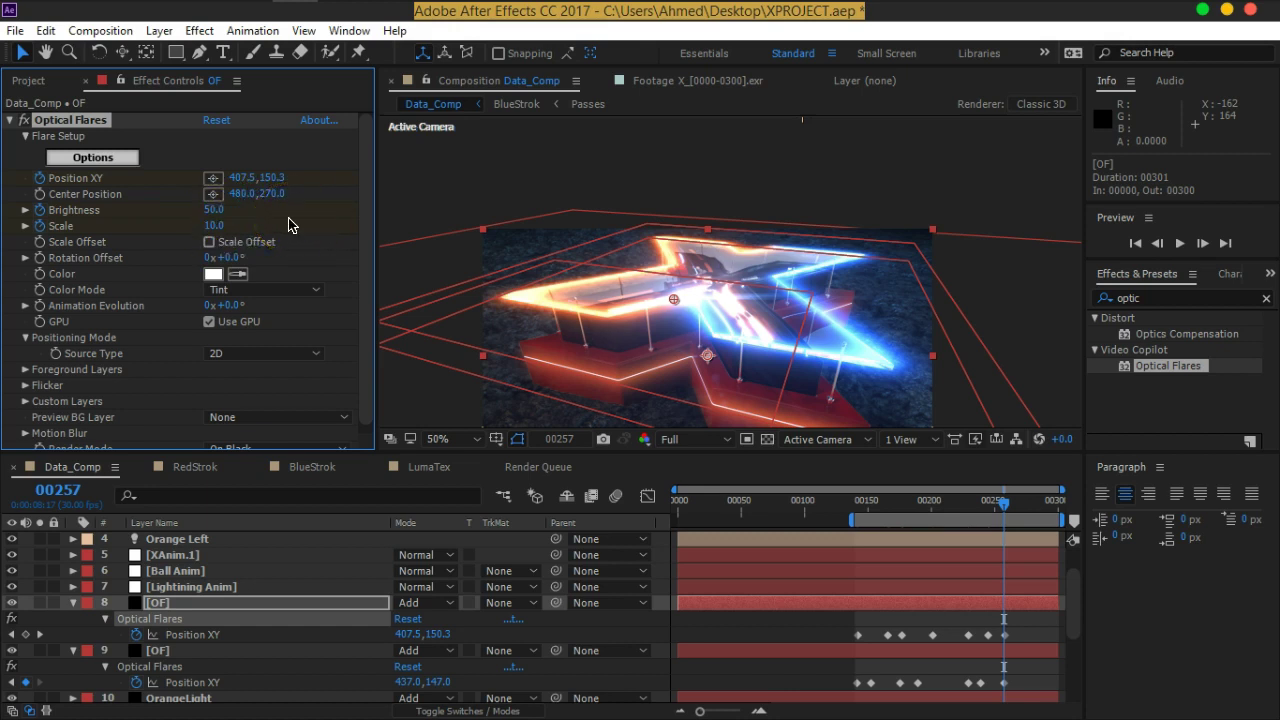
{"action": "left_click", "coordinate": [210, 660]}
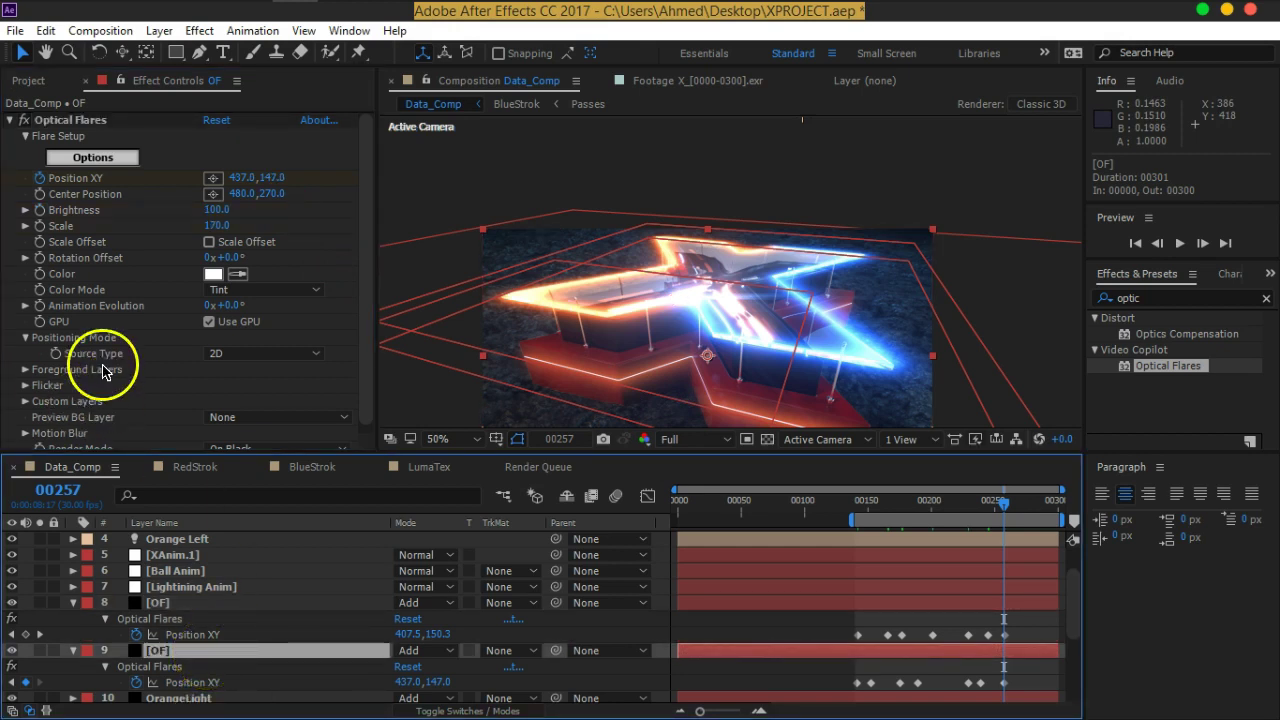
{"action": "left_click", "coordinate": [43, 222]}
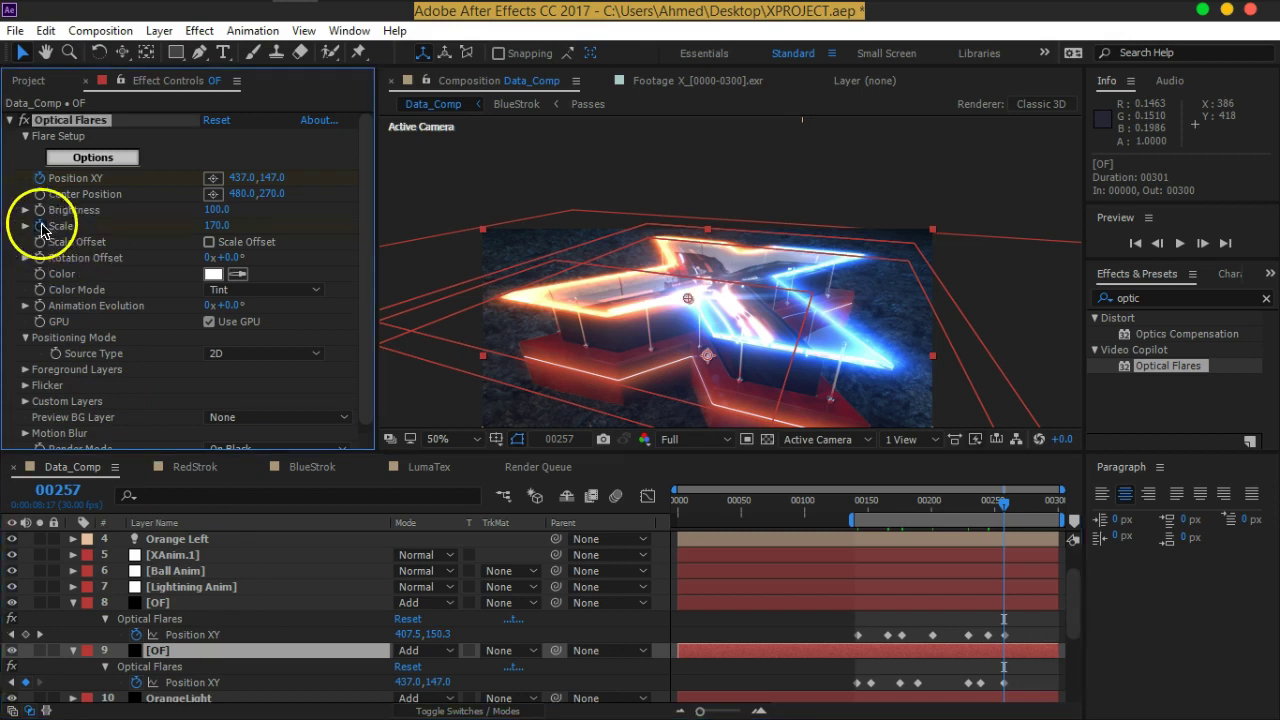
{"action": "left_click", "coordinate": [217, 210]}
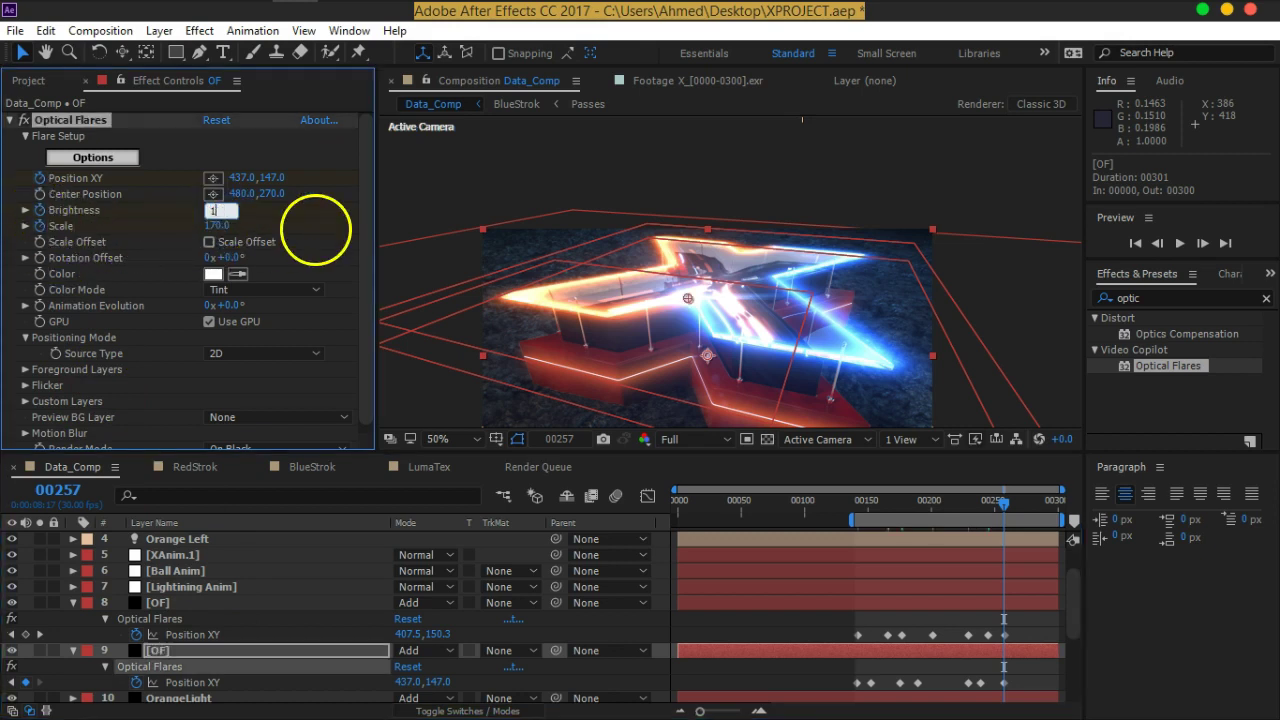
{"action": "type", "text": "0"}
{"action": "key", "text": "Return"}
{"action": "left_click", "coordinate": [218, 226]}
{"action": "type", "text": "170"}
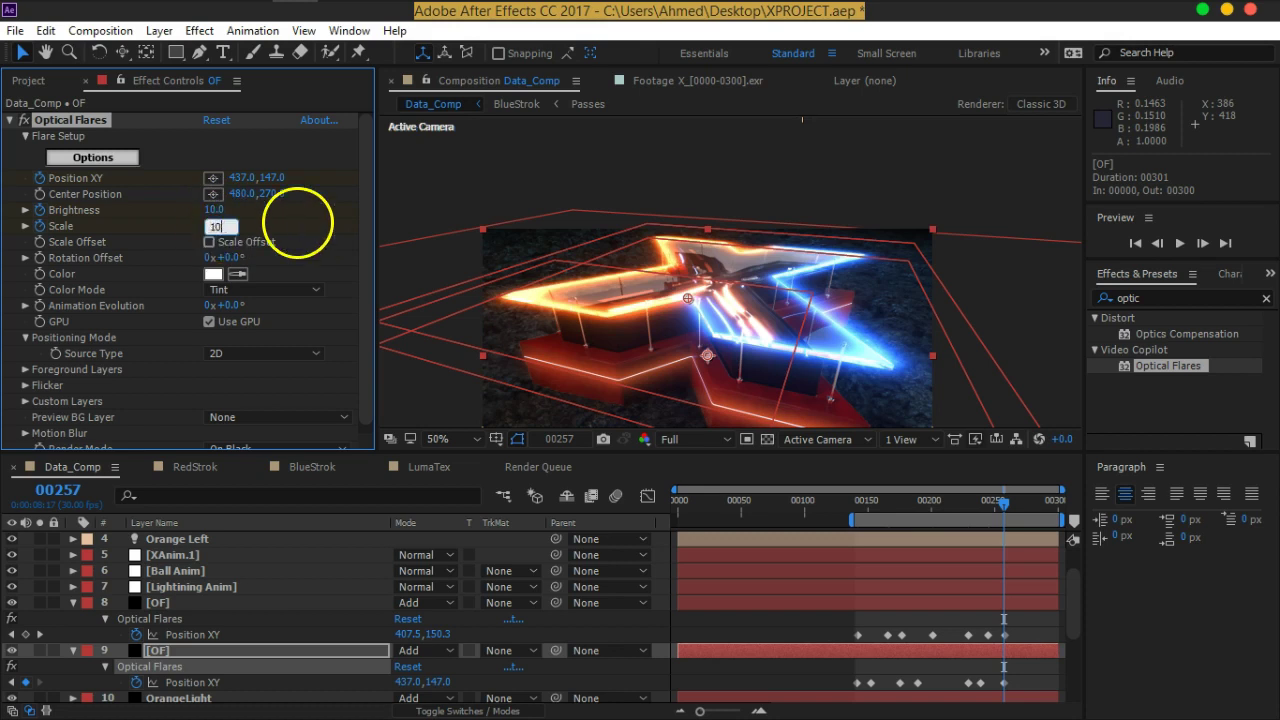
{"action": "key", "text": "Return"}
{"action": "left_click", "coordinate": [215, 210]}
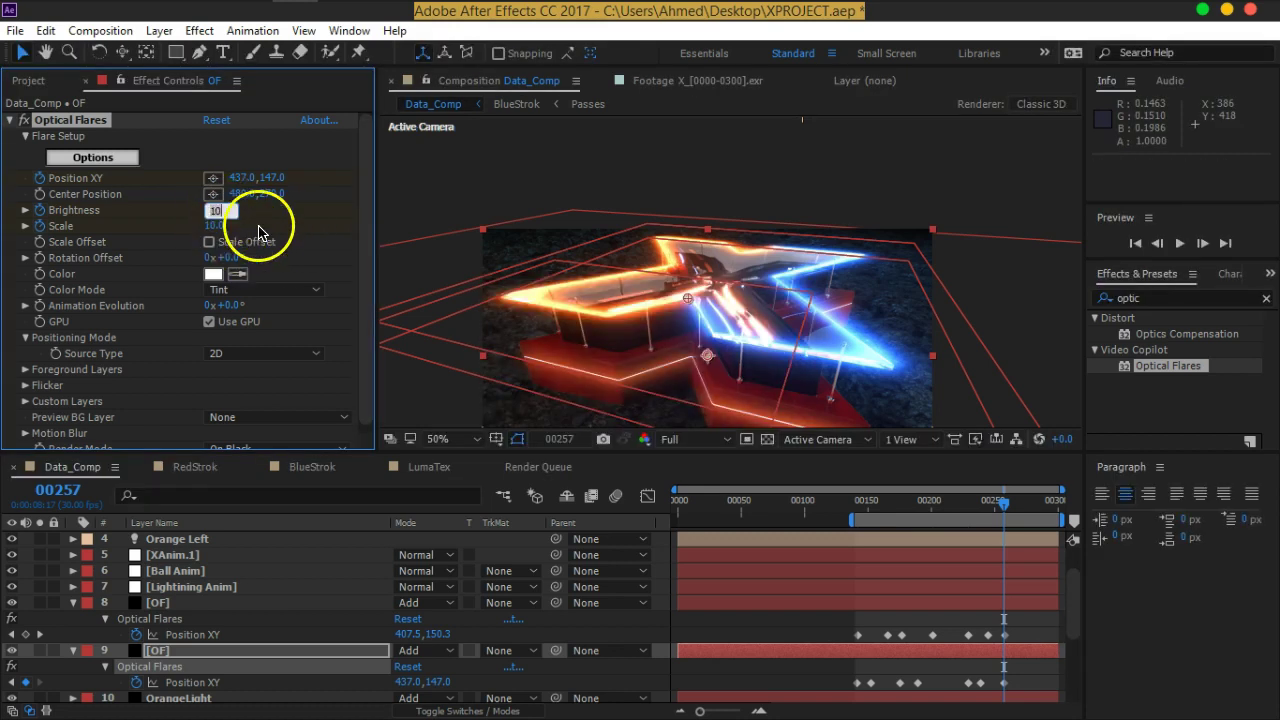
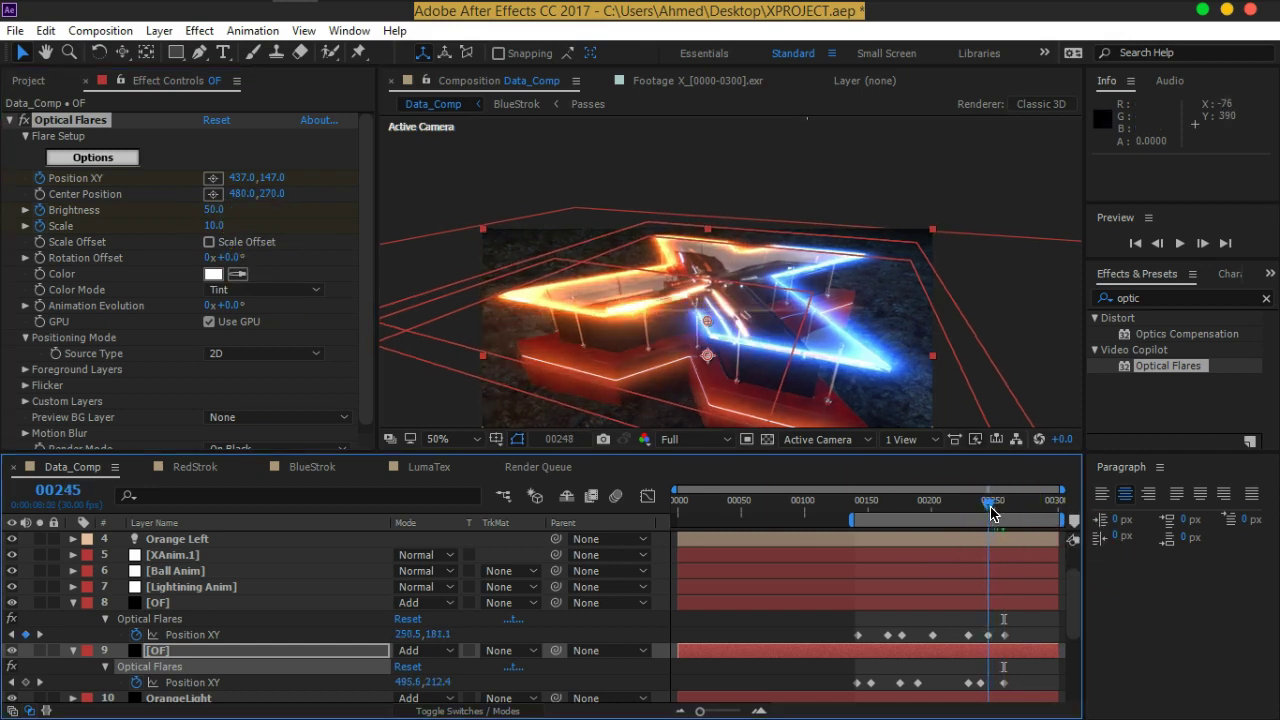
At frame 239, set layer 9's Optical Flares Brightness to 100 and Scale to 140
{"action": "left_click_drag", "start_coordinate": [1006, 512], "coordinate": [980, 505]}
{"action": "left_click", "coordinate": [967, 640]}
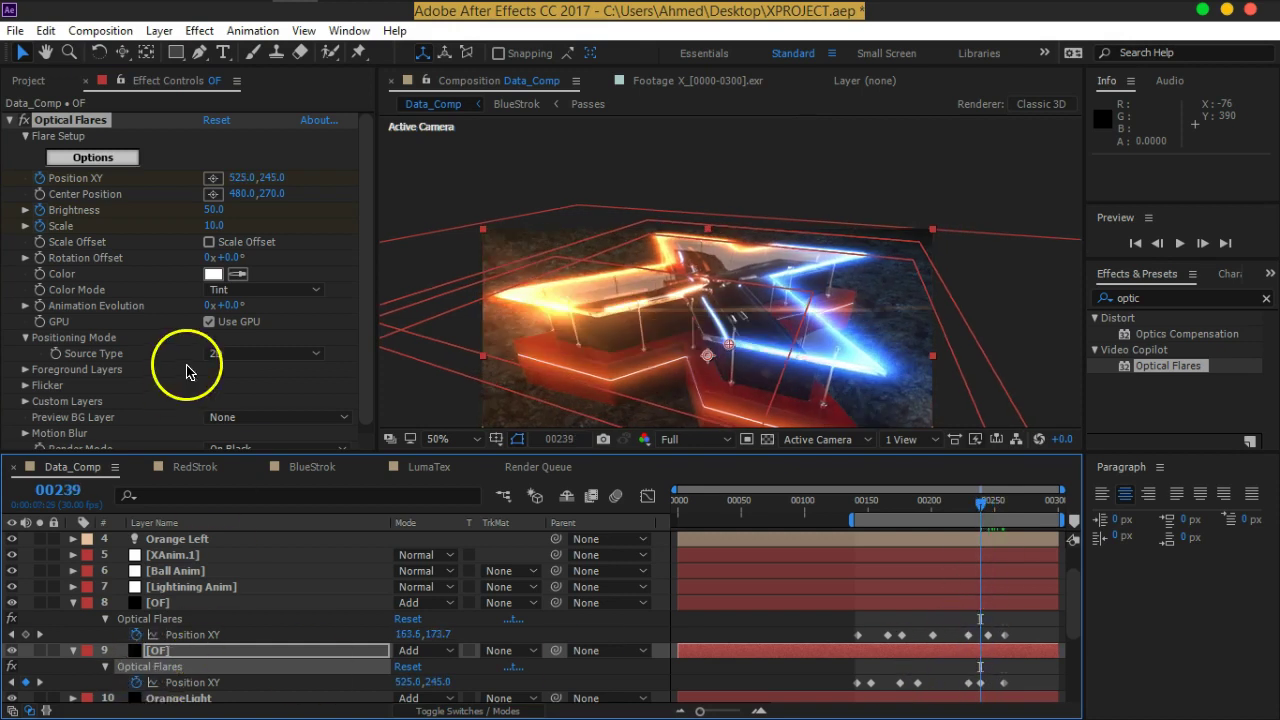
{"action": "left_click", "coordinate": [208, 210]}
{"action": "type", "text": "100"}
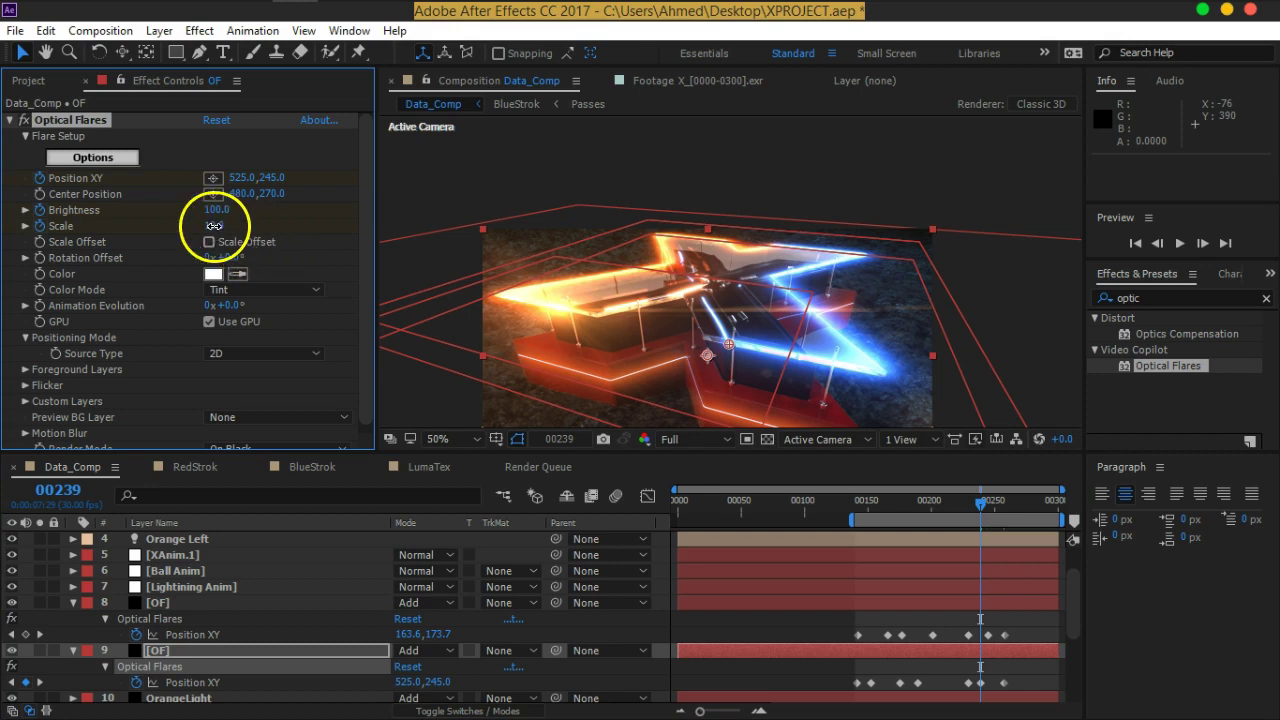
{"action": "left_click", "coordinate": [215, 225]}
{"action": "key", "text": "Return"}
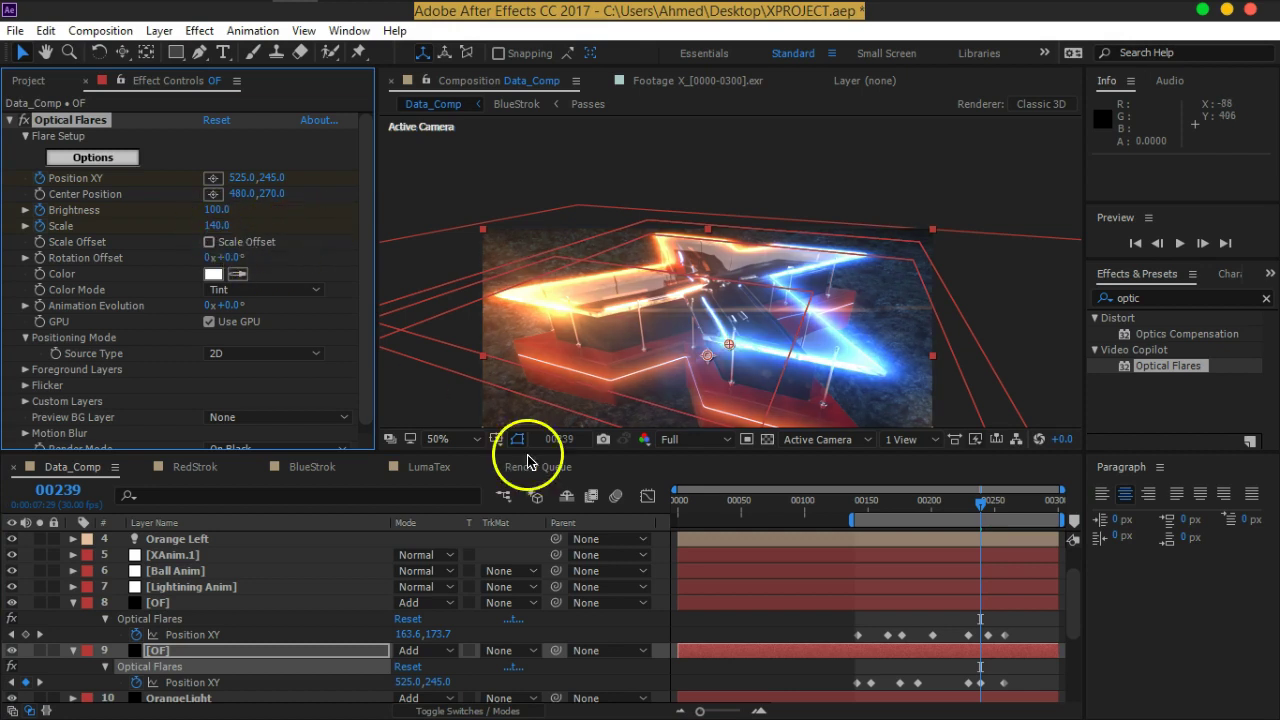
{"action": "left_click_drag", "start_coordinate": [873, 514], "coordinate": [855, 514]}
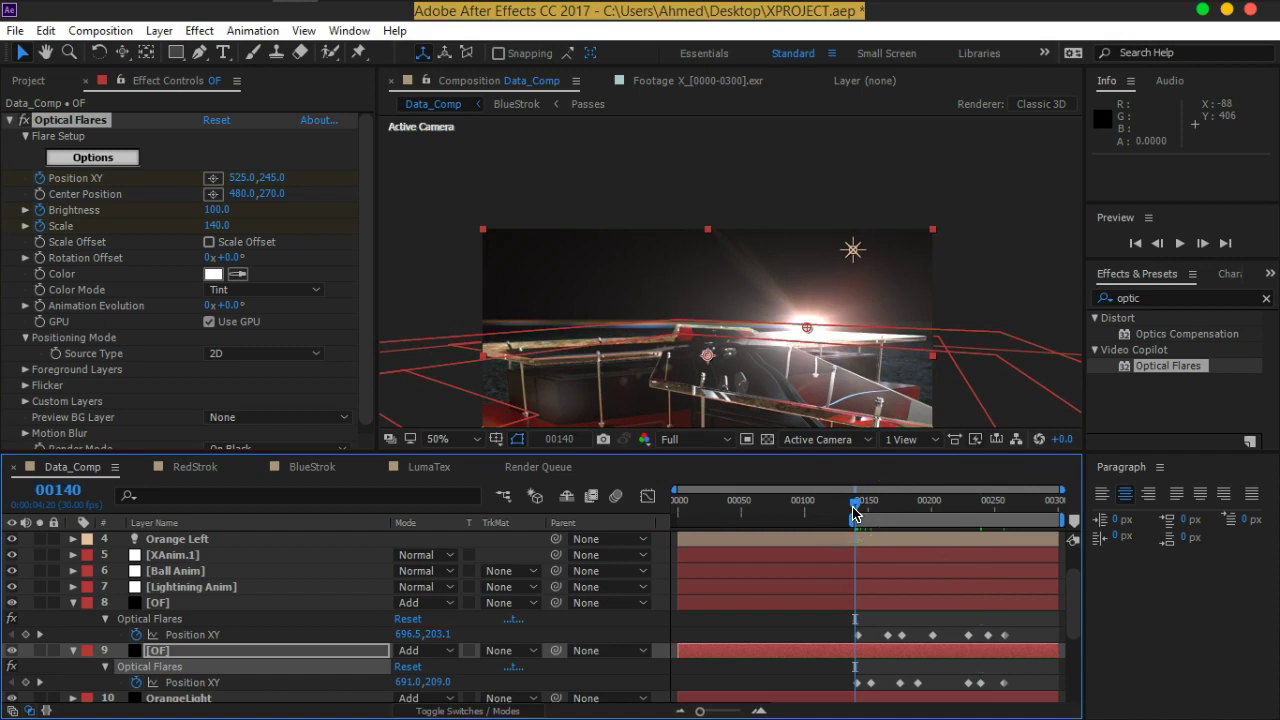
Start the work area at frame 133 and put the playhead on frame 137
{"action": "left_click", "coordinate": [853, 513]}
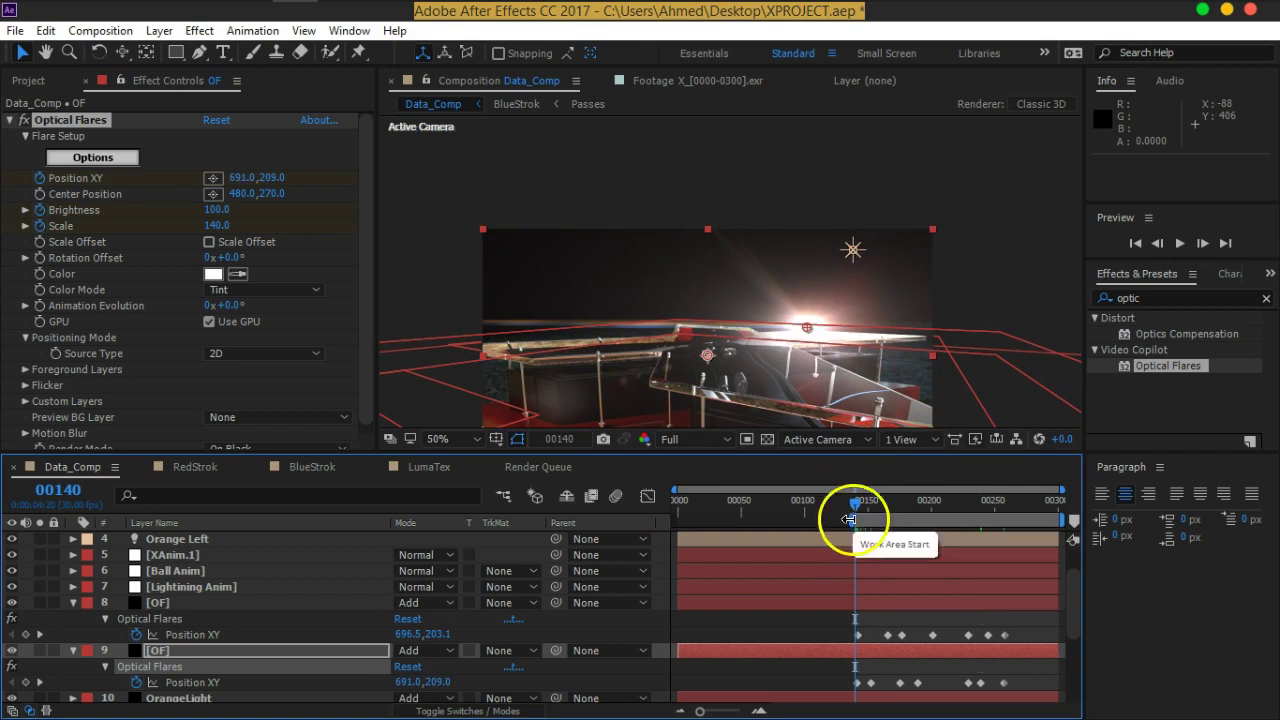
{"action": "left_click_drag", "start_coordinate": [847, 525], "coordinate": [839, 525]}
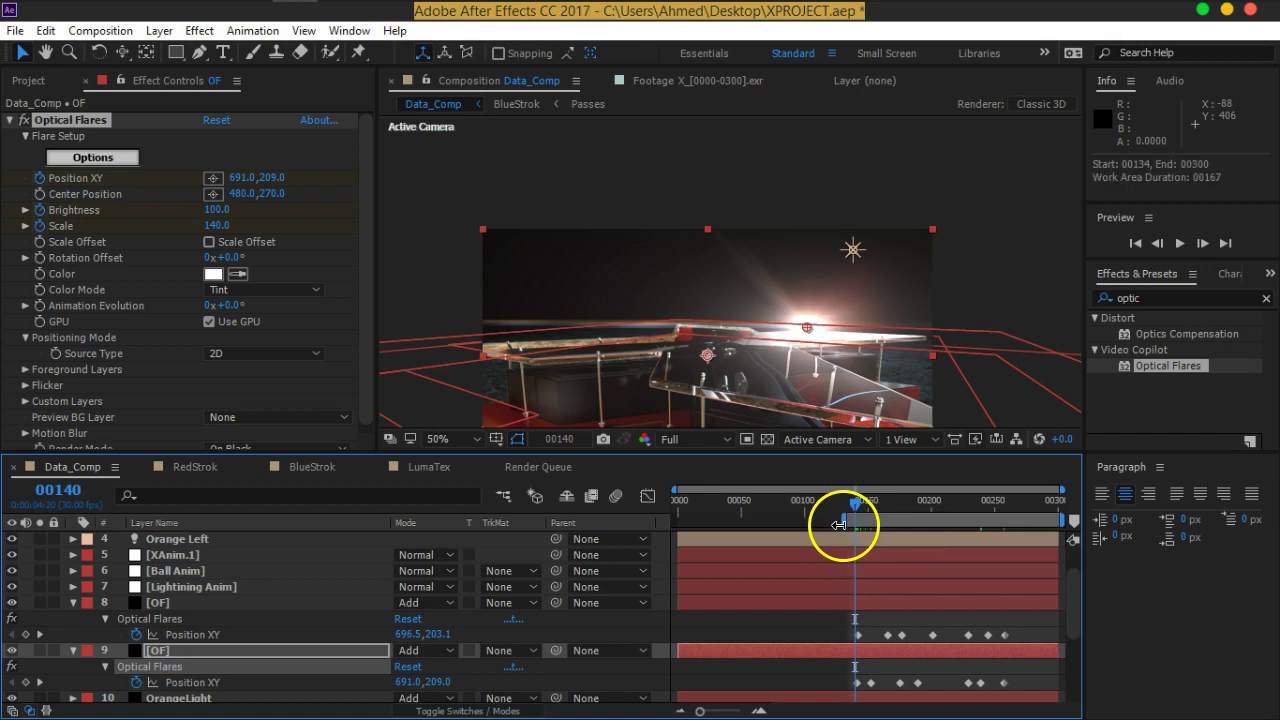
{"action": "left_click", "coordinate": [857, 505]}
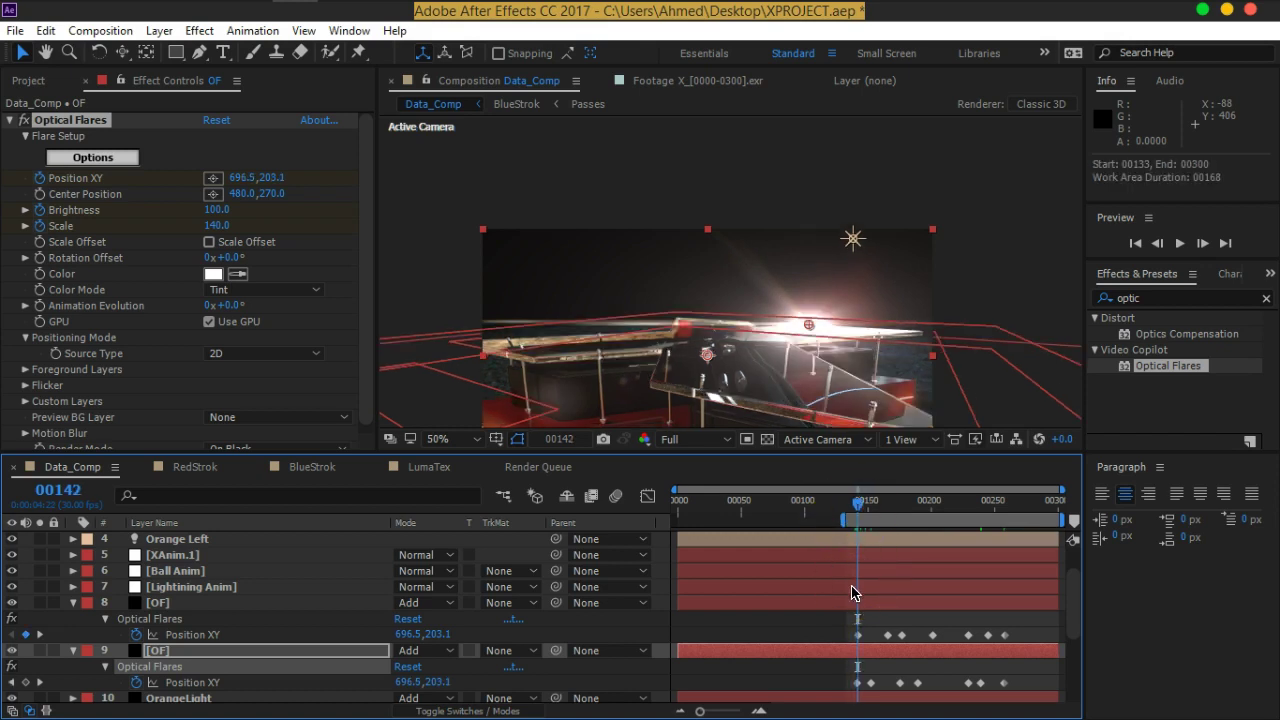
{"action": "key", "text": "Page_Up"}
{"action": "key", "text": "Page_Up"}
{"action": "key", "text": "Page_Up"}
{"action": "key", "text": "Page_Up"}
{"action": "key", "text": "Page_Up"}
Select layer 8 [OF] and enlarge the timeline panel to show more layers
{"action": "left_click", "coordinate": [870, 612]}
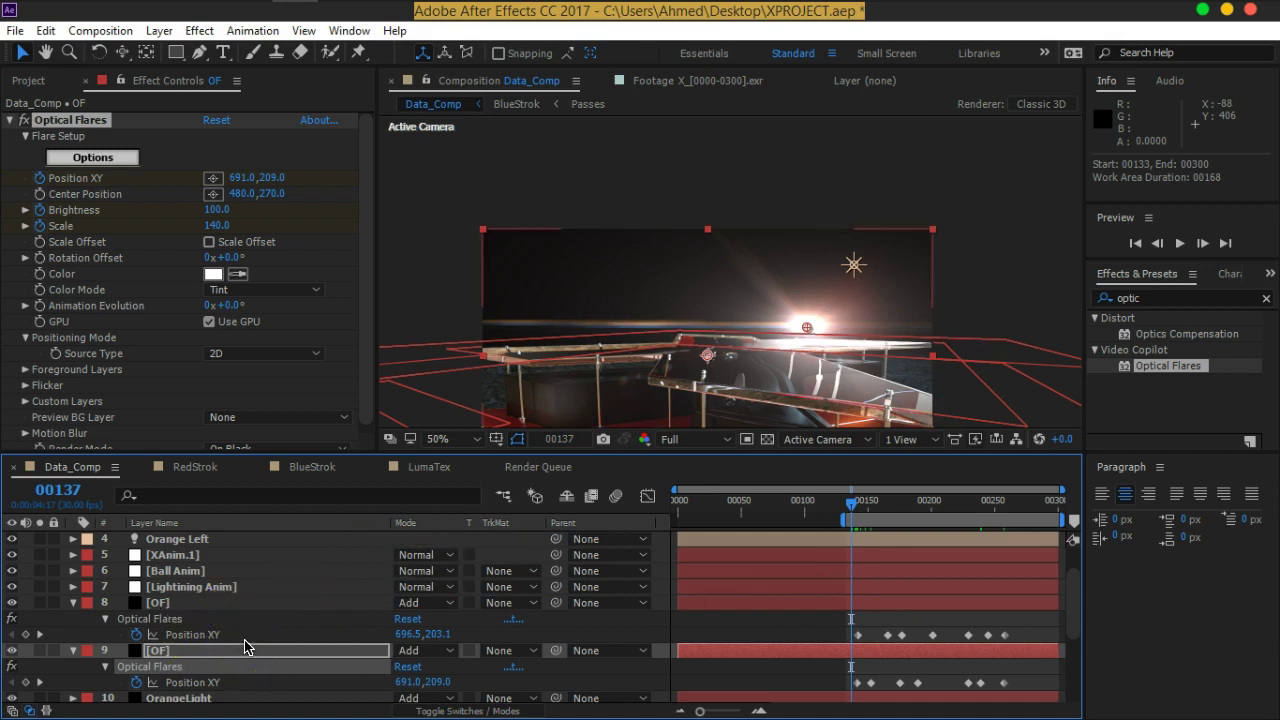
{"action": "left_click", "coordinate": [214, 603]}
{"action": "left_click_drag", "start_coordinate": [336, 452], "coordinate": [336, 390]}
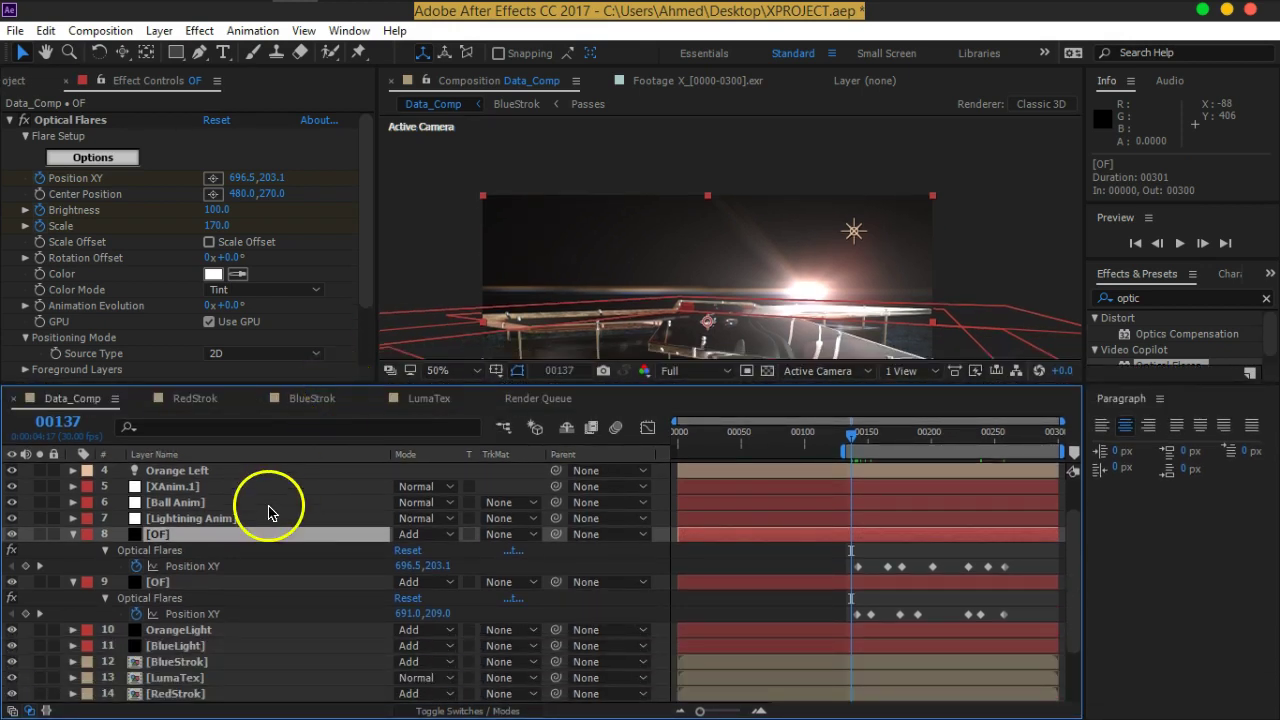
Add Brightness and Scale keyframes on layer 8 at frame 141
{"action": "key", "text": "u"}
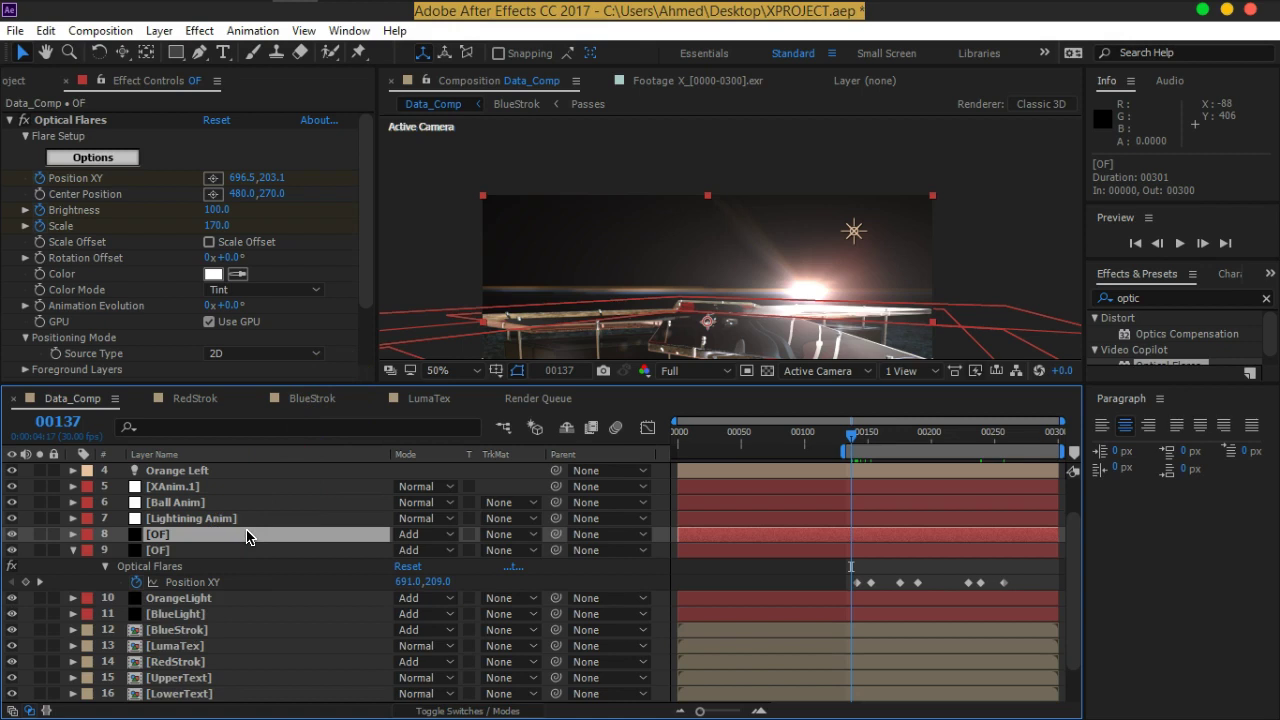
{"action": "key", "text": "u"}
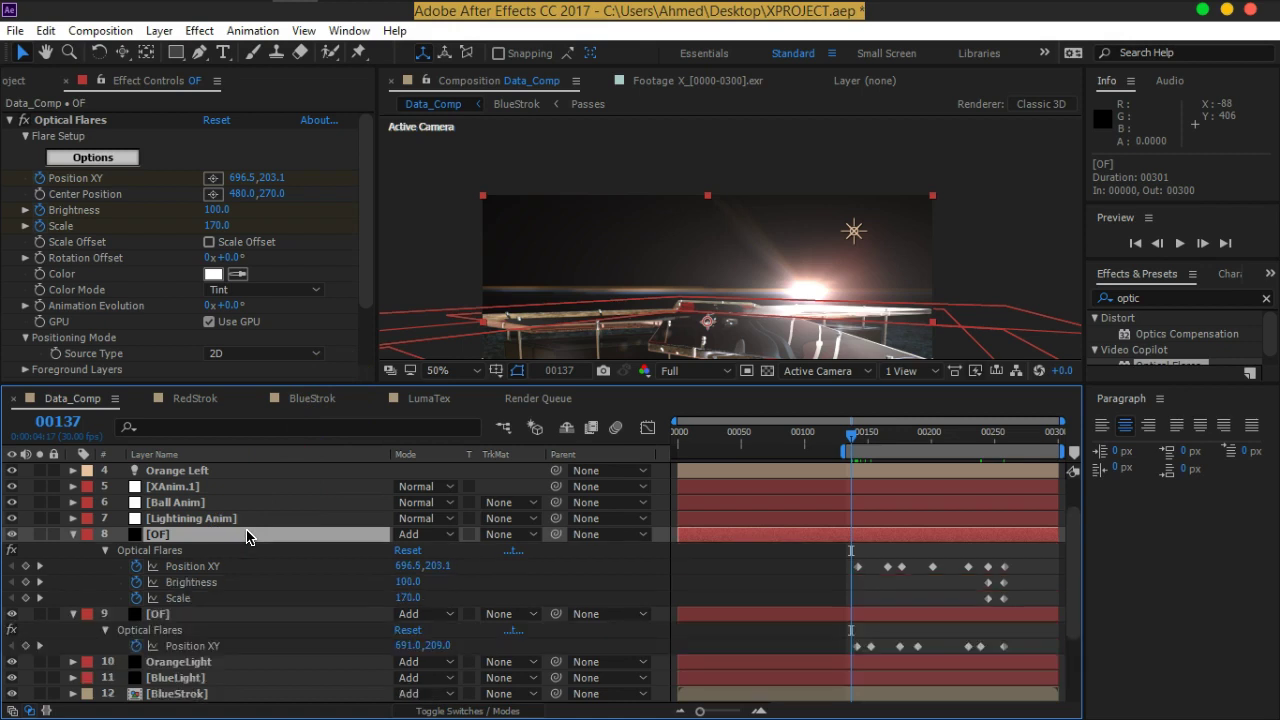
{"action": "left_click_drag", "start_coordinate": [191, 606], "coordinate": [198, 588]}
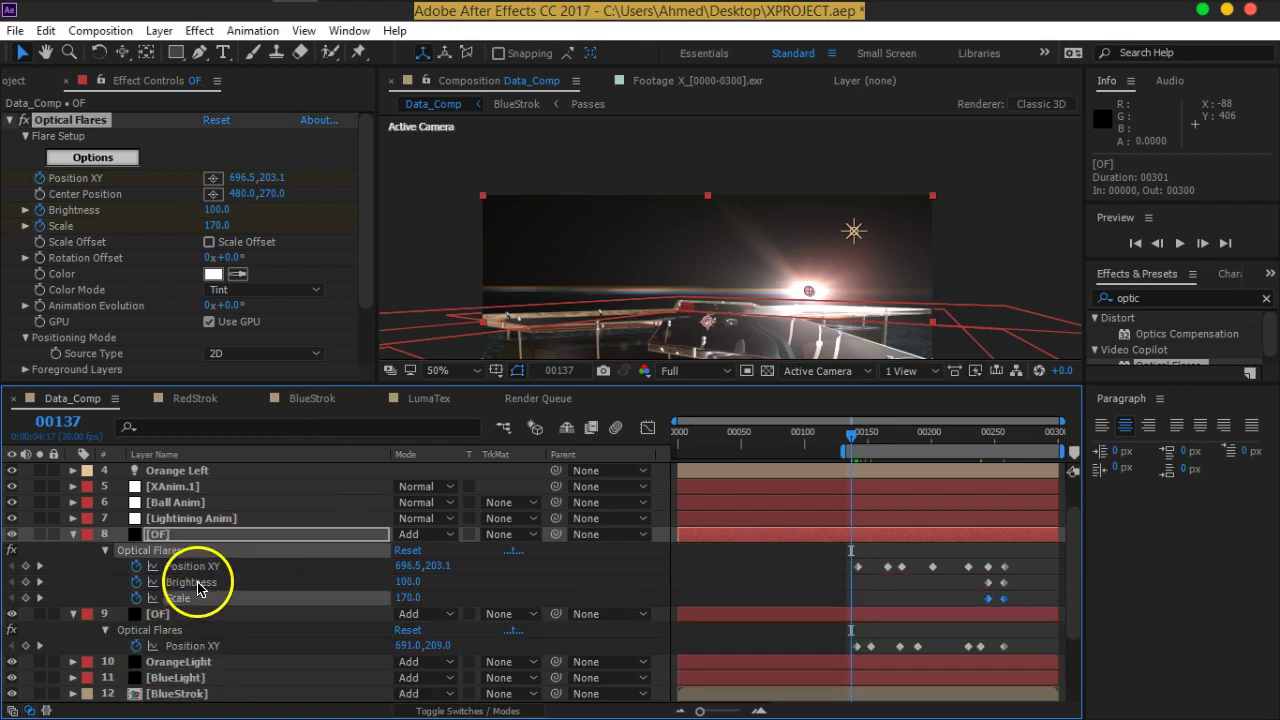
{"action": "left_click", "coordinate": [196, 583]}
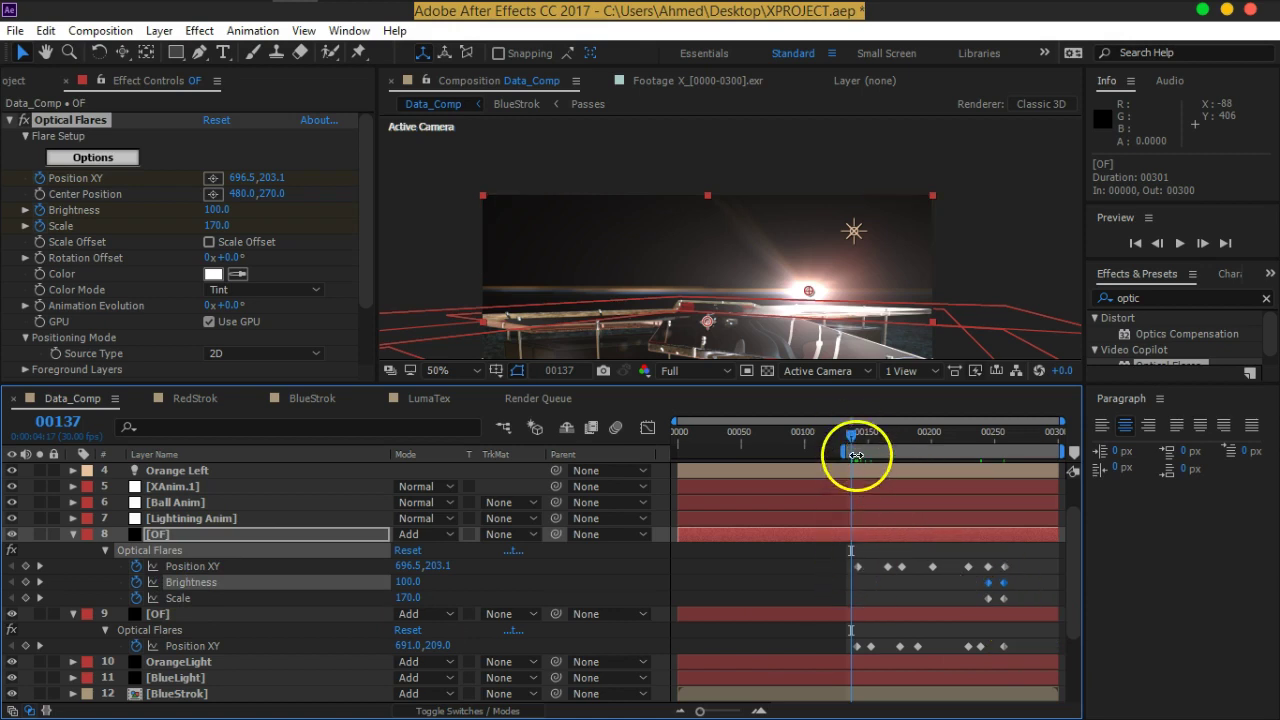
{"action": "key", "text": "k"}
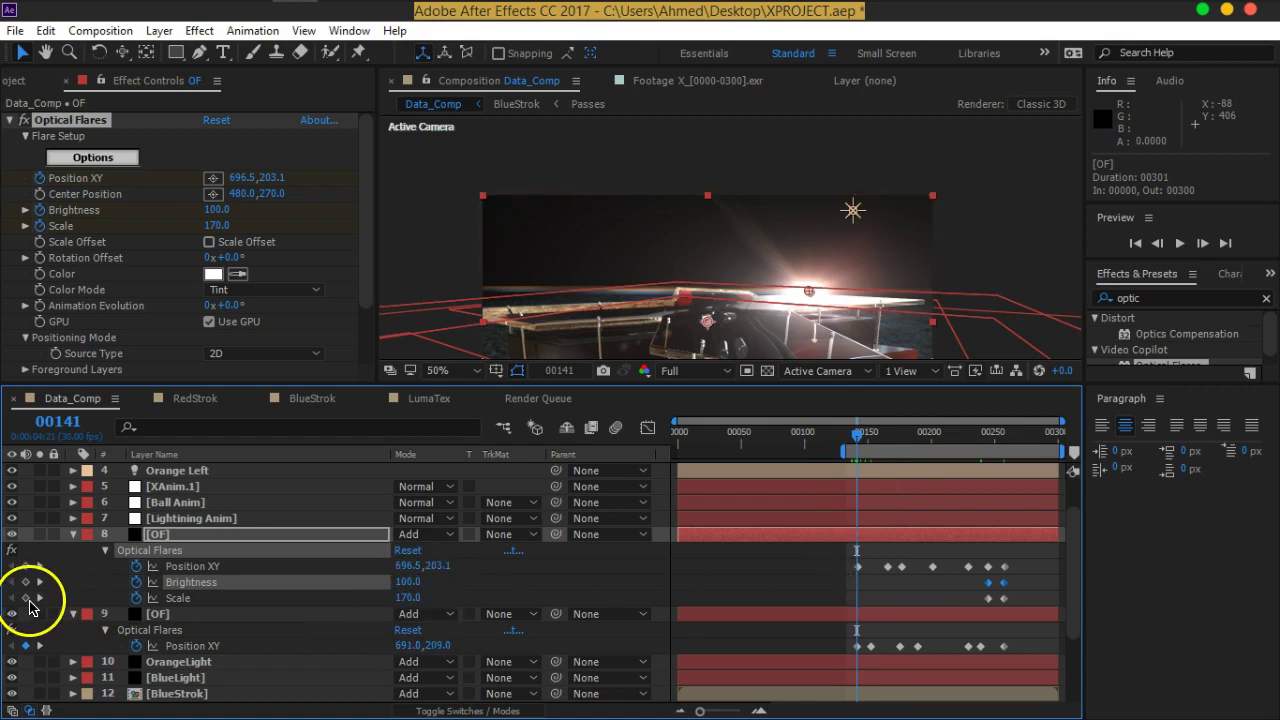
{"action": "left_click", "coordinate": [180, 597]}
{"action": "left_click", "coordinate": [26, 597]}
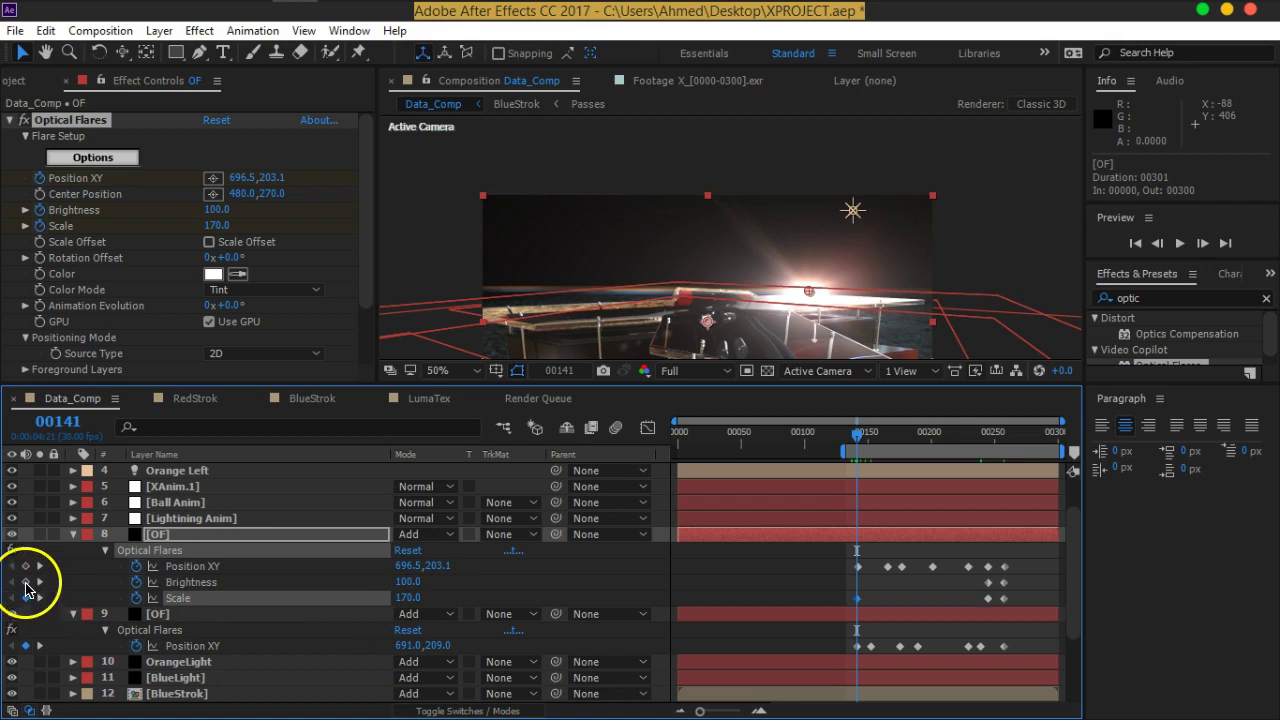
{"action": "left_click", "coordinate": [26, 582]}
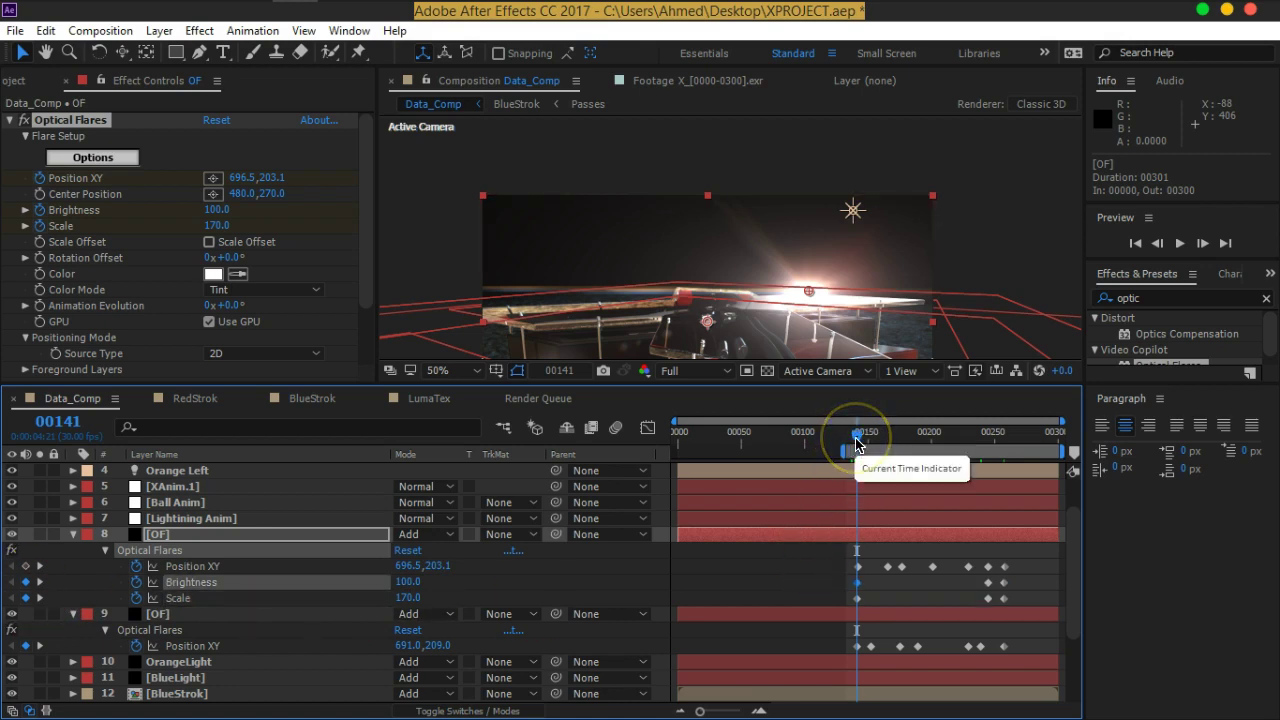
At frame 136, keyframe layer 8's Brightness and Scale to 0
{"action": "left_click_drag", "start_coordinate": [856, 445], "coordinate": [850, 446]}
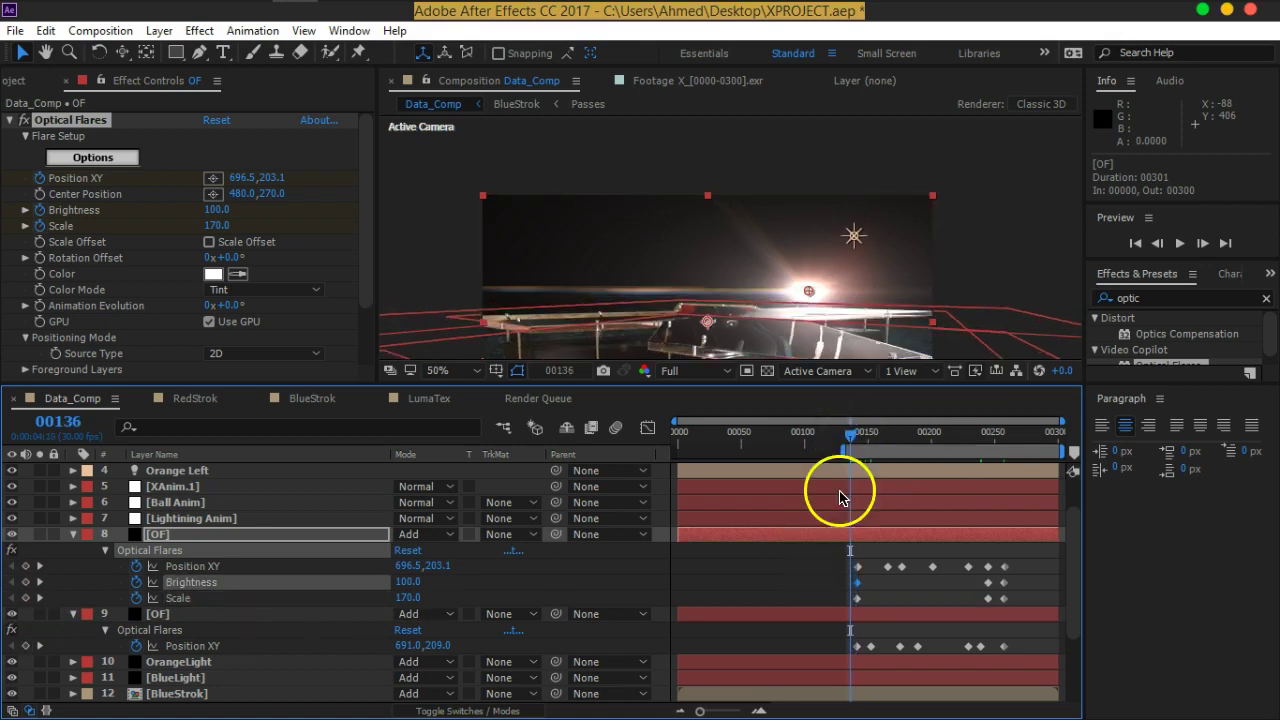
{"action": "type", "text": "0"}
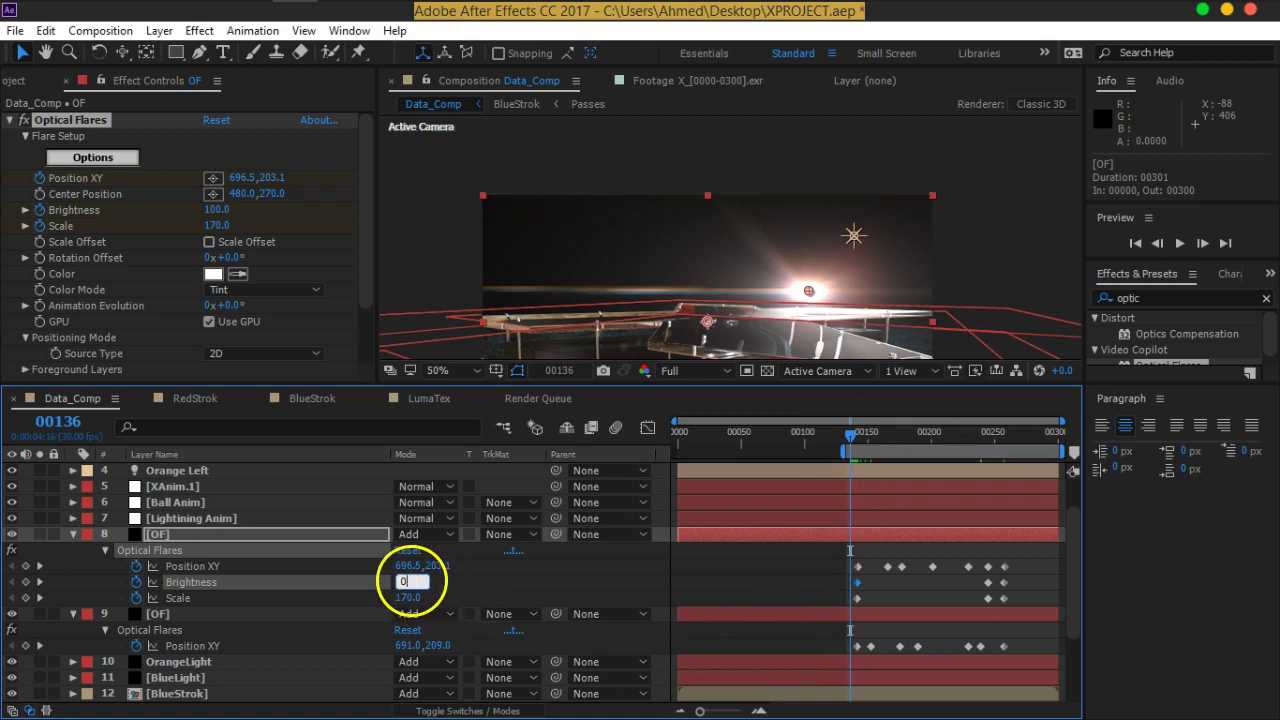
{"action": "key", "text": "Tab"}
{"action": "type", "text": "0"}
{"action": "key", "text": "Return"}
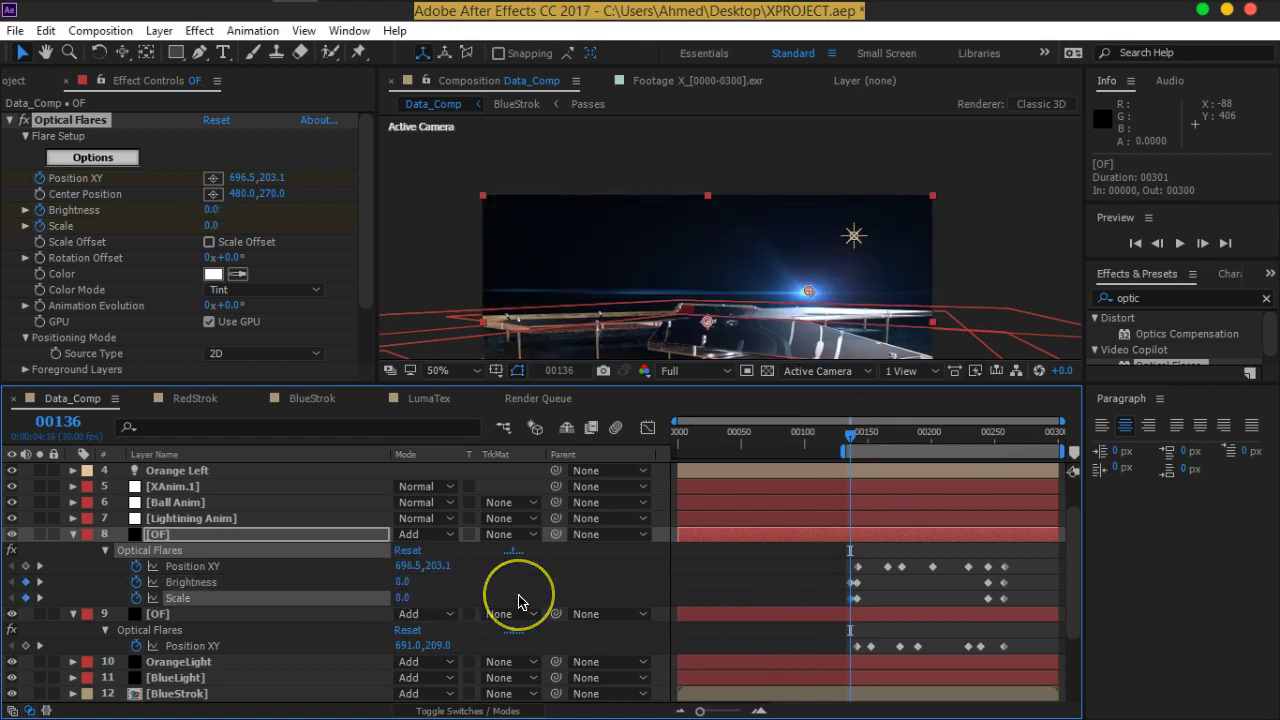
{"action": "left_click", "coordinate": [199, 617]}
Keyframe layer 9's Brightness and Scale at 0 at frame 136
{"action": "key", "text": "u"}
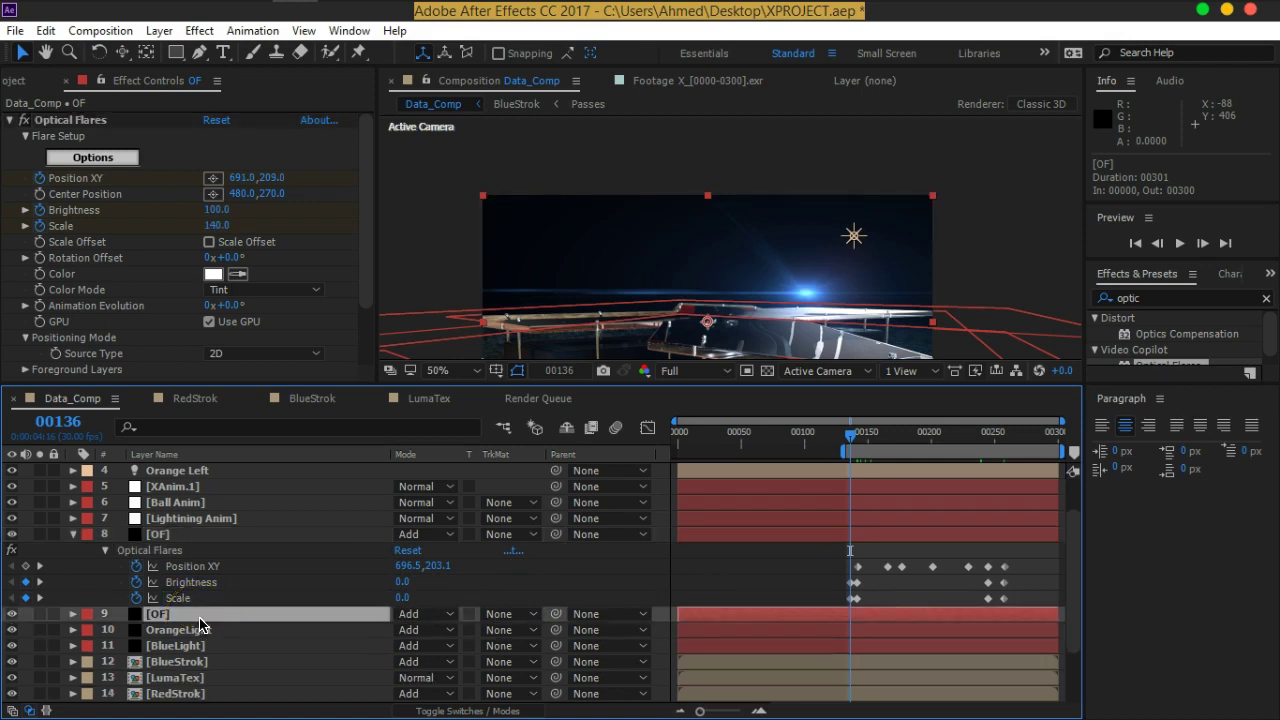
{"action": "key", "text": "u"}
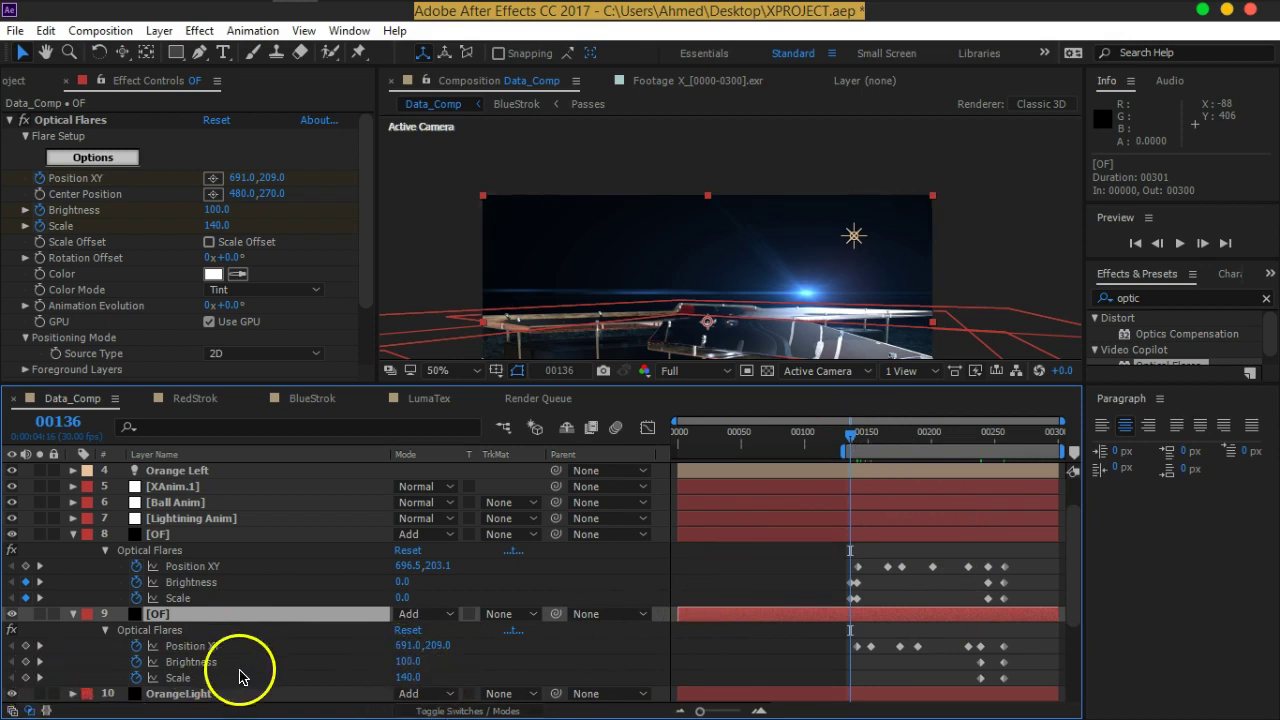
{"action": "left_click", "coordinate": [25, 677]}
{"action": "left_click", "coordinate": [25, 661]}
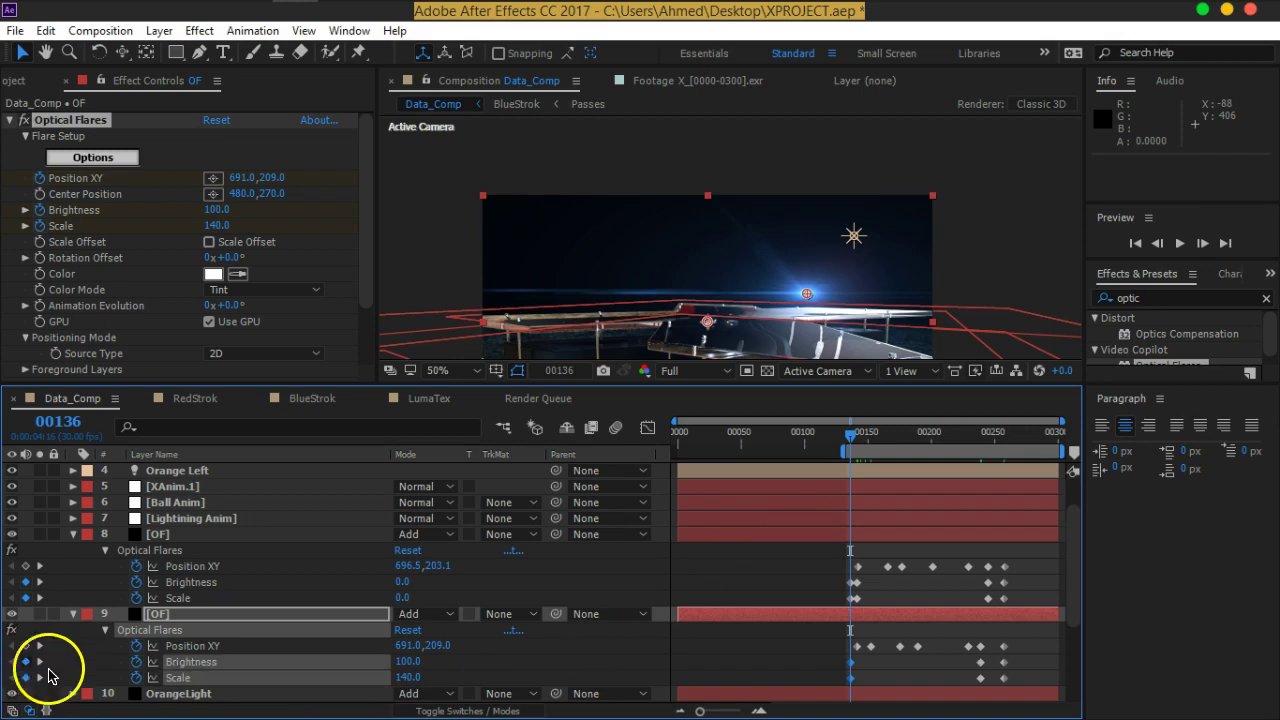
{"action": "left_click", "coordinate": [408, 661]}
{"action": "type", "text": "0"}
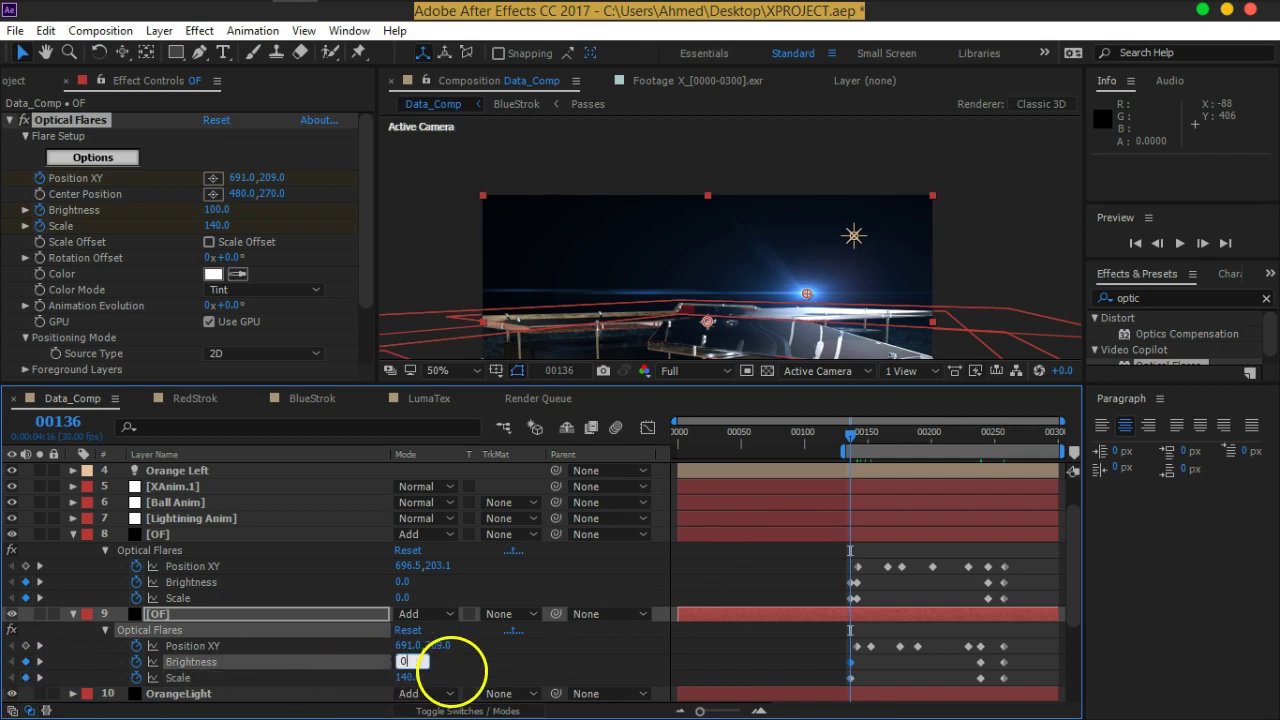
{"action": "key", "text": "Tab"}
{"action": "type", "text": "0"}
{"action": "key", "text": "Return"}
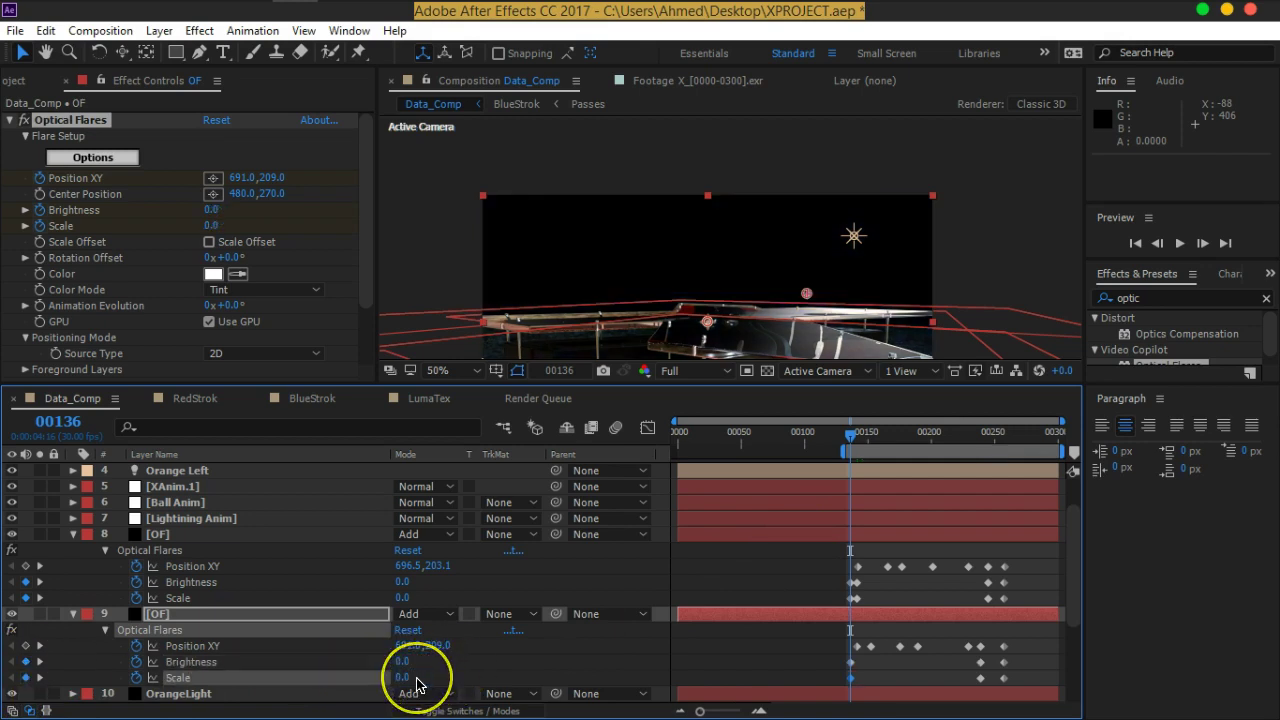
At frame 141, set layer 9's Brightness to 100 and Scale to 140, then return to frame 133
{"action": "key", "text": "space"}
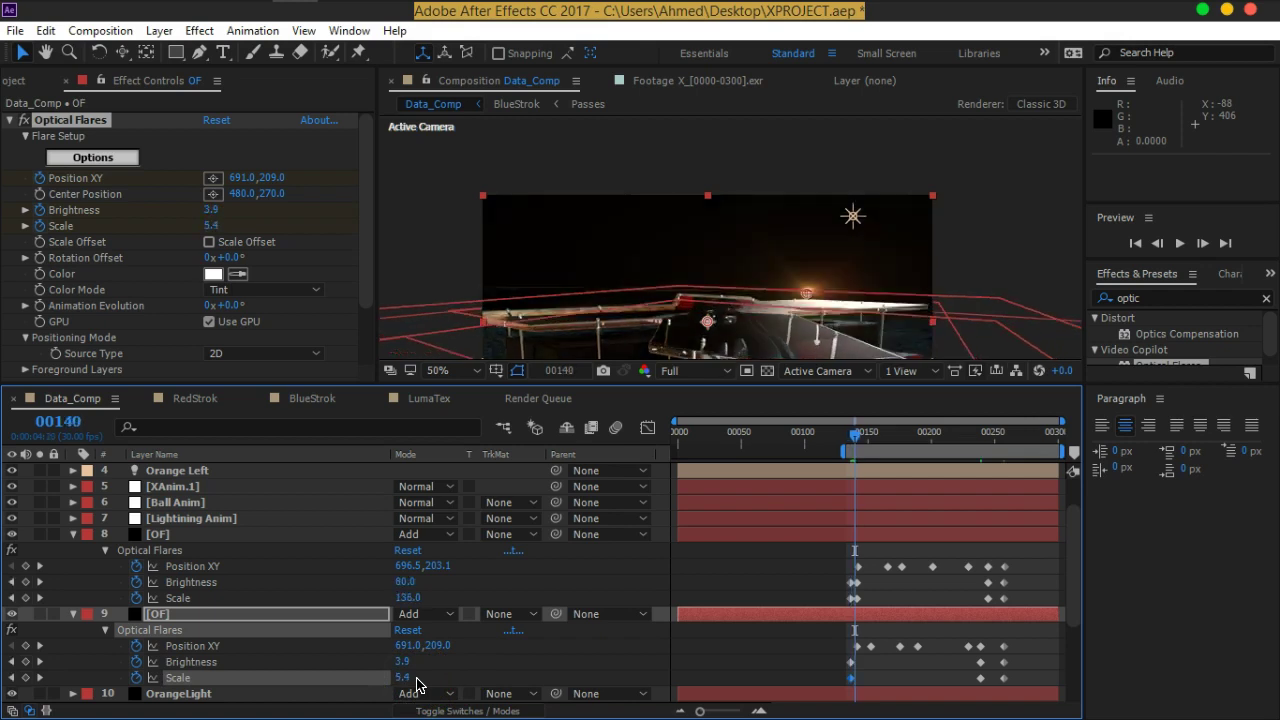
{"action": "left_click", "coordinate": [403, 666]}
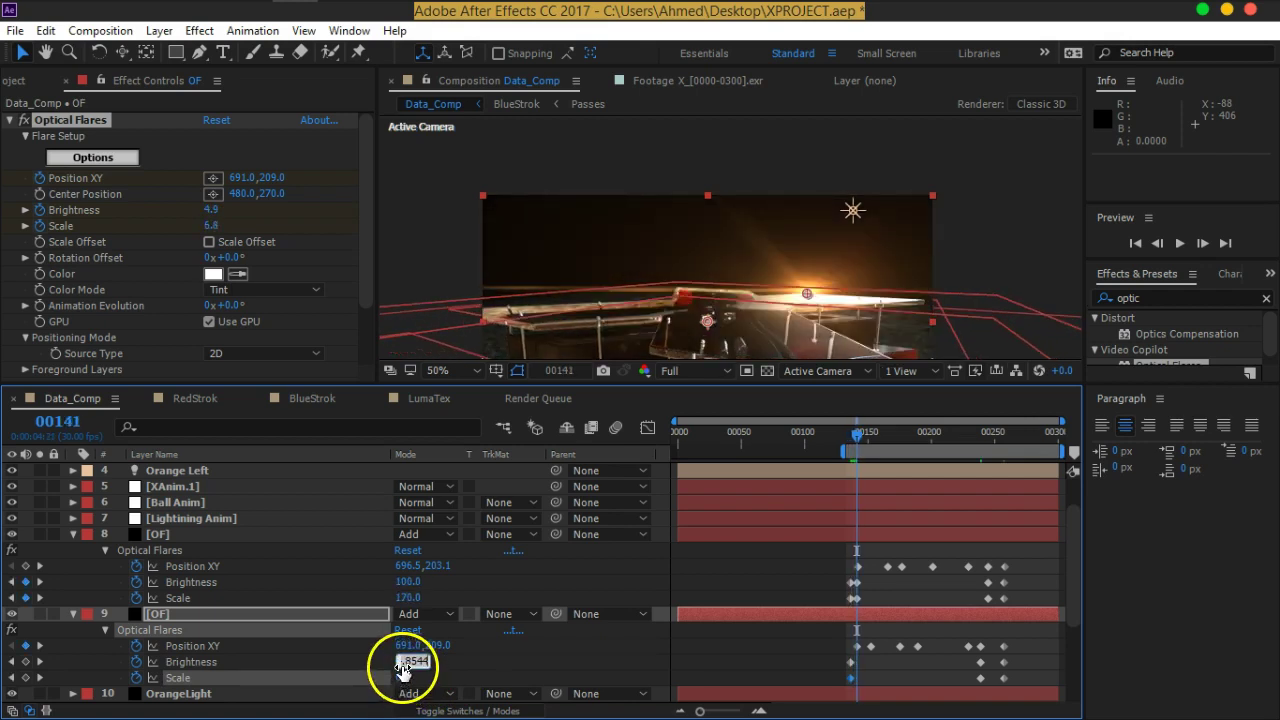
{"action": "key", "text": "Tab"}
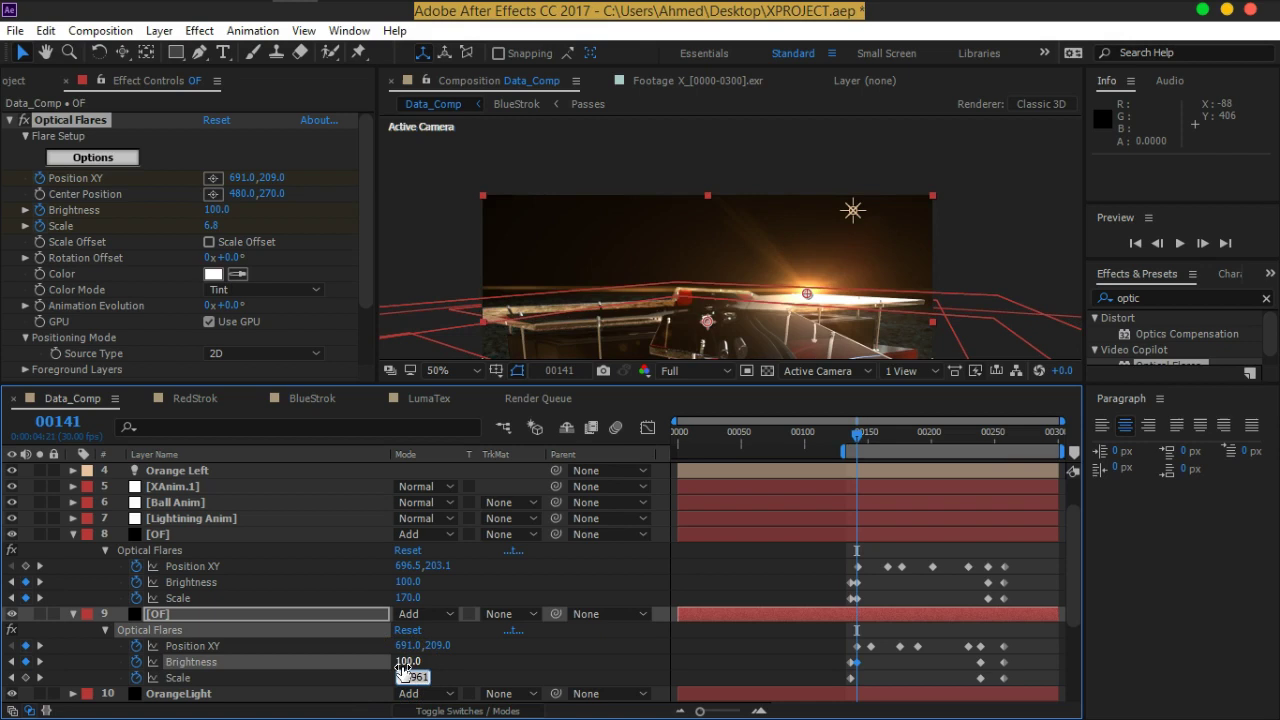
{"action": "type", "text": "0"}
{"action": "key", "text": "Return"}
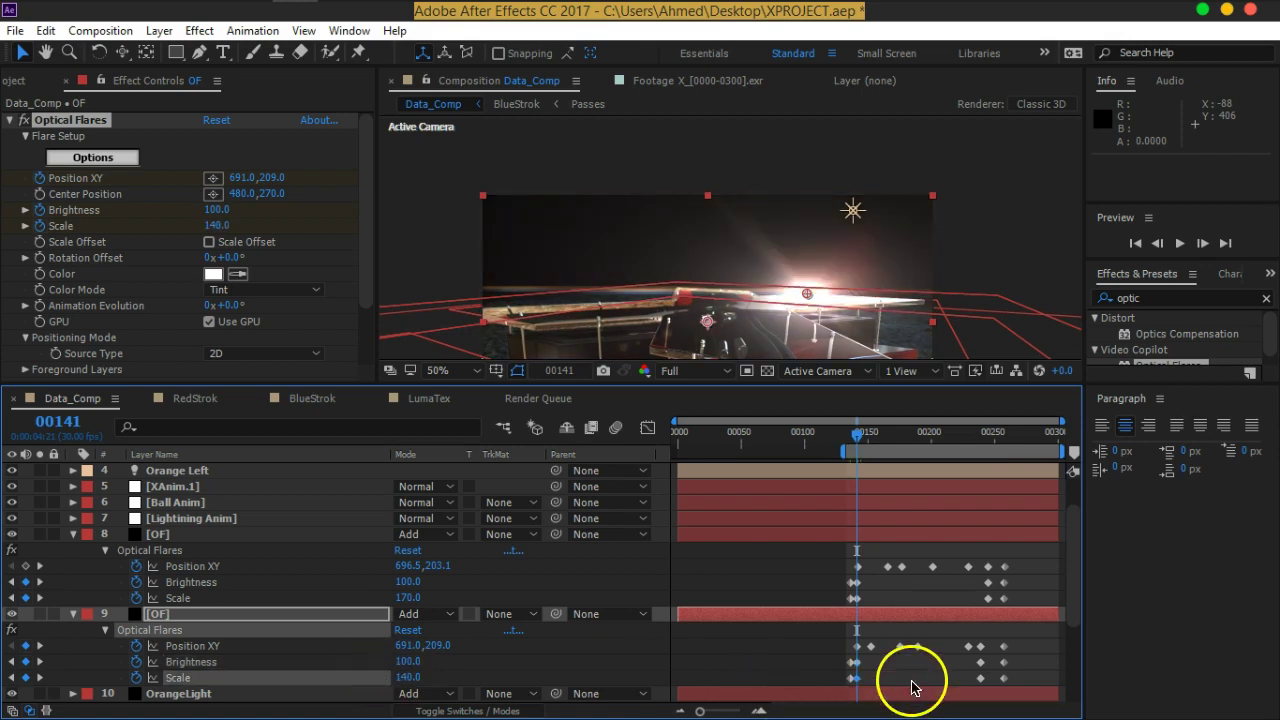
{"action": "left_click", "coordinate": [912, 684]}
{"action": "left_click_drag", "start_coordinate": [862, 432], "coordinate": [847, 440]}
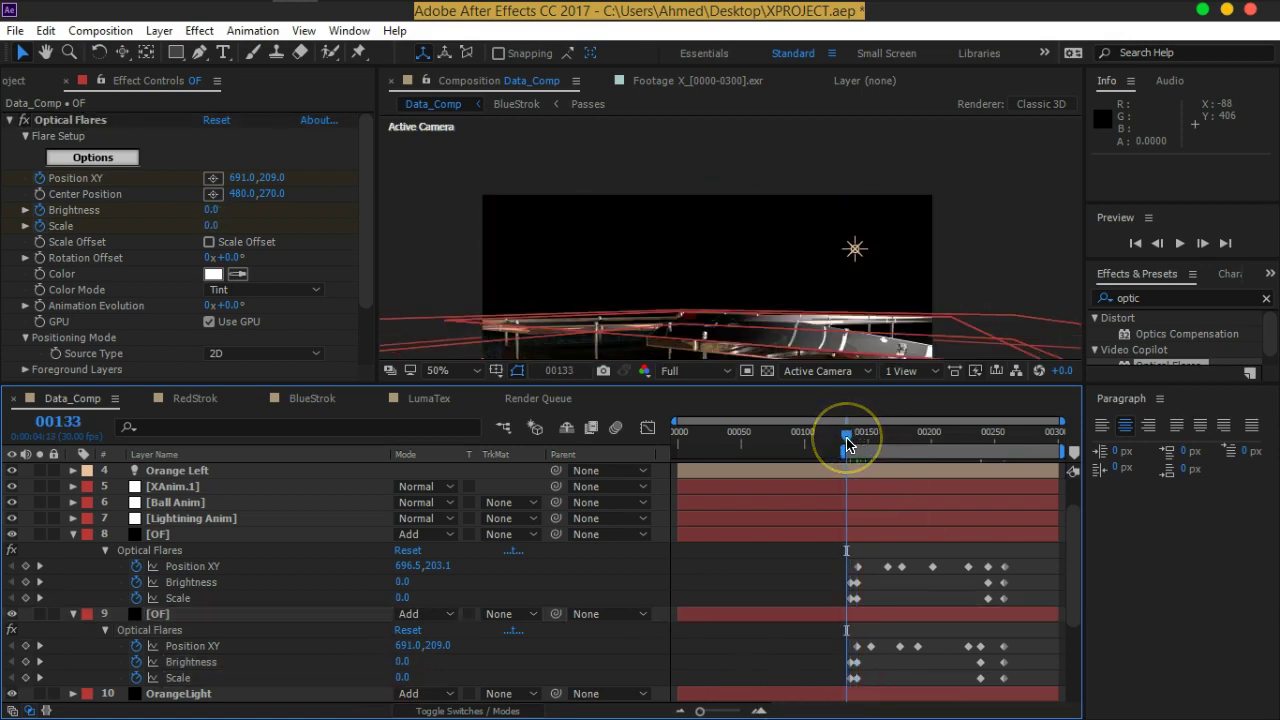
{"action": "key", "text": "space"}
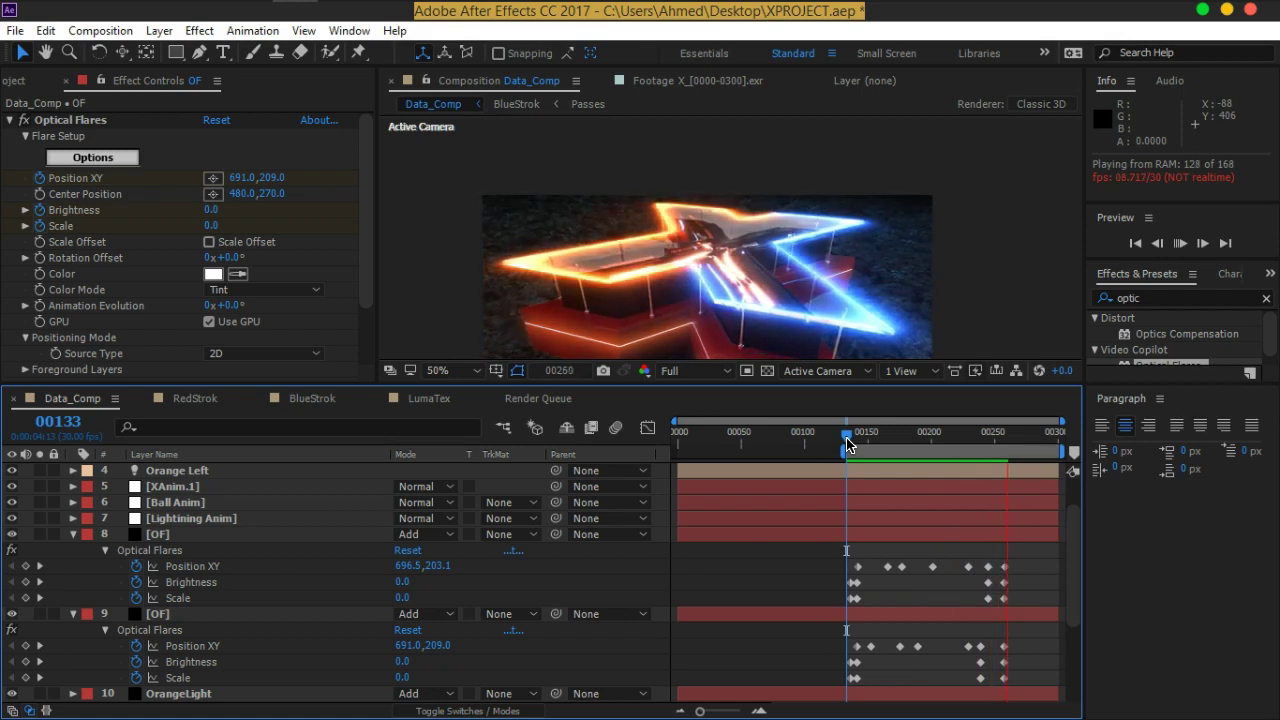
{"action": "key", "text": "space"}
{"action": "key", "text": "space"}
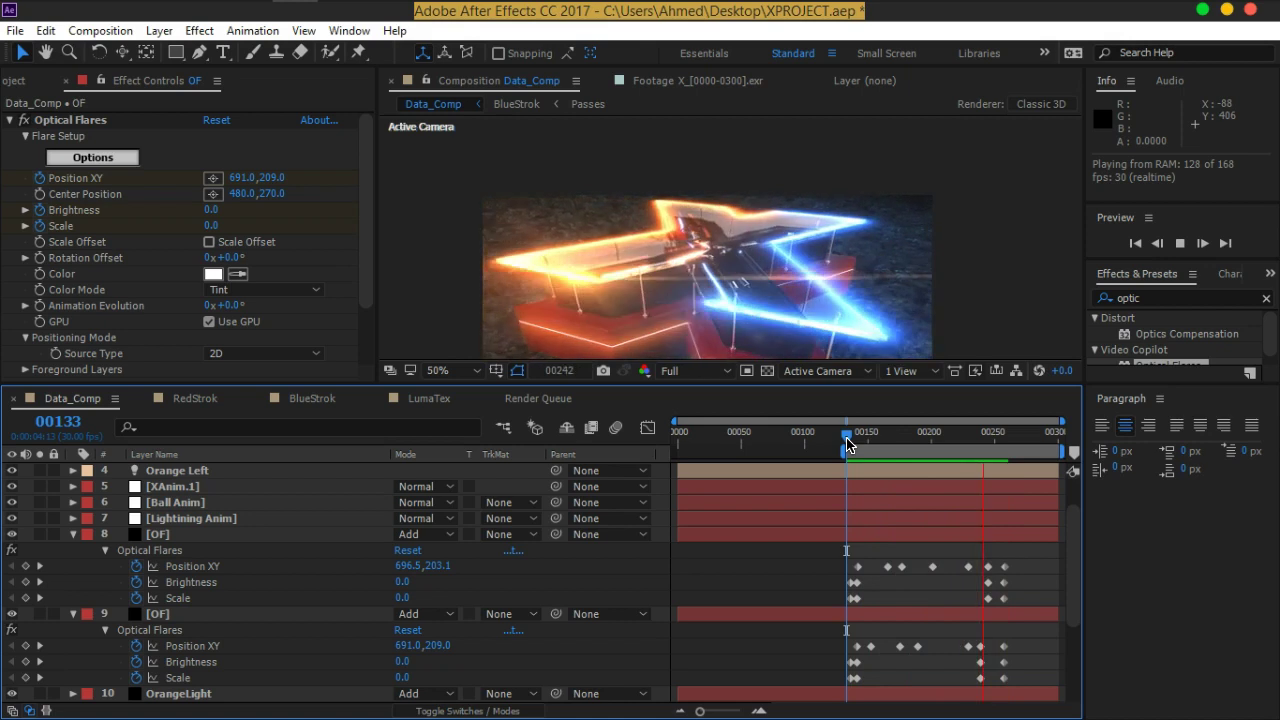
{"action": "key", "text": "space"}
Frame the logo in the viewer and go to the keyframe at frame 248
{"action": "left_click_drag", "start_coordinate": [858, 440], "coordinate": [998, 448]}
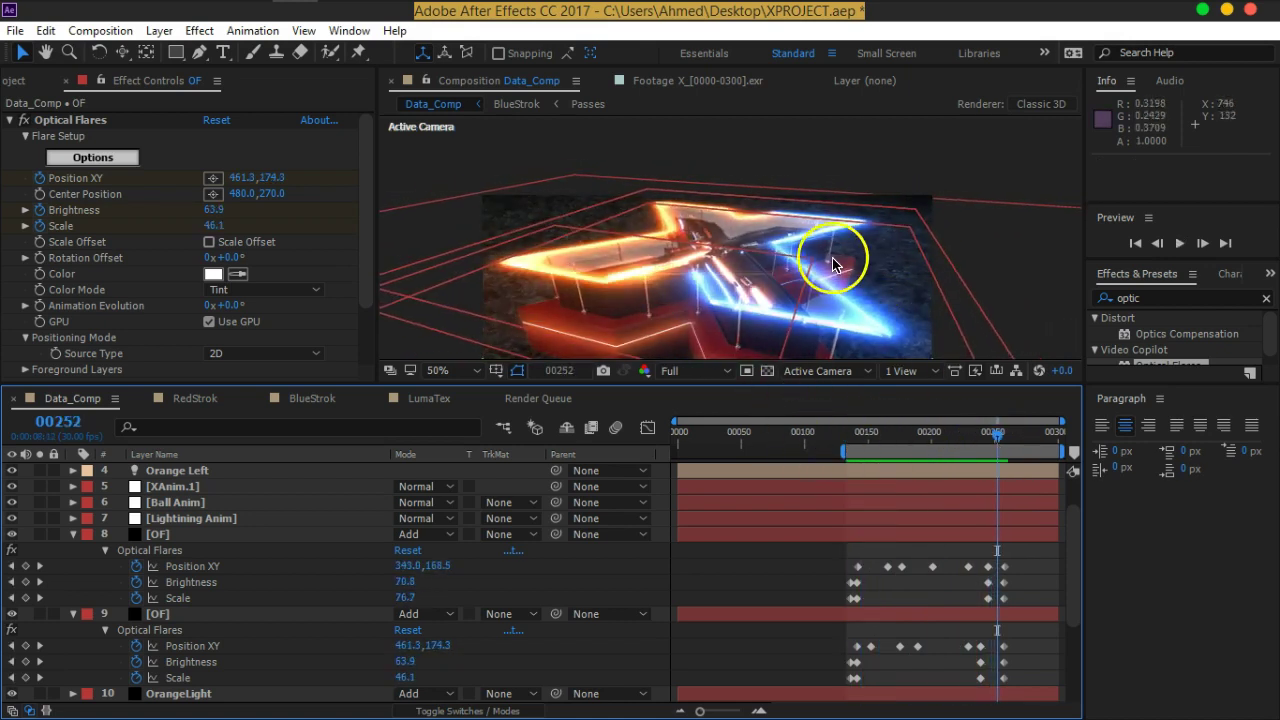
{"action": "key", "text": "h"}
{"action": "left_click_drag", "start_coordinate": [830, 200], "coordinate": [826, 250]}
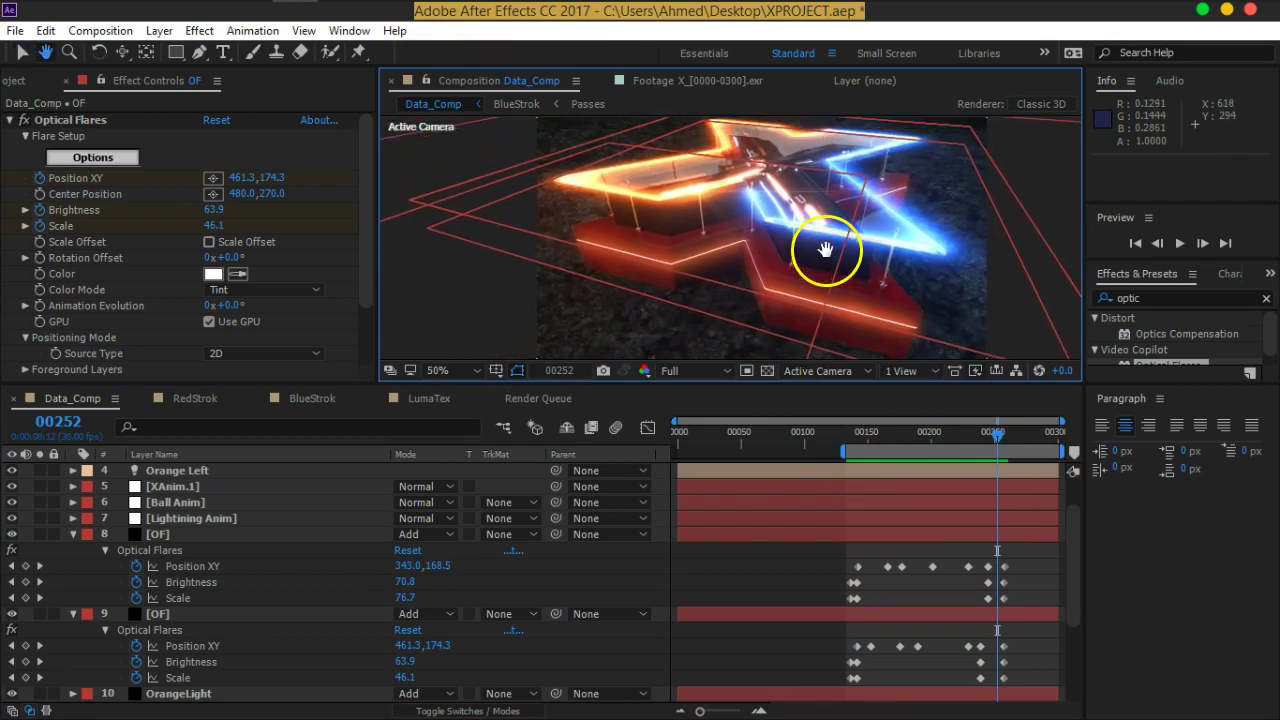
{"action": "key", "text": "v"}
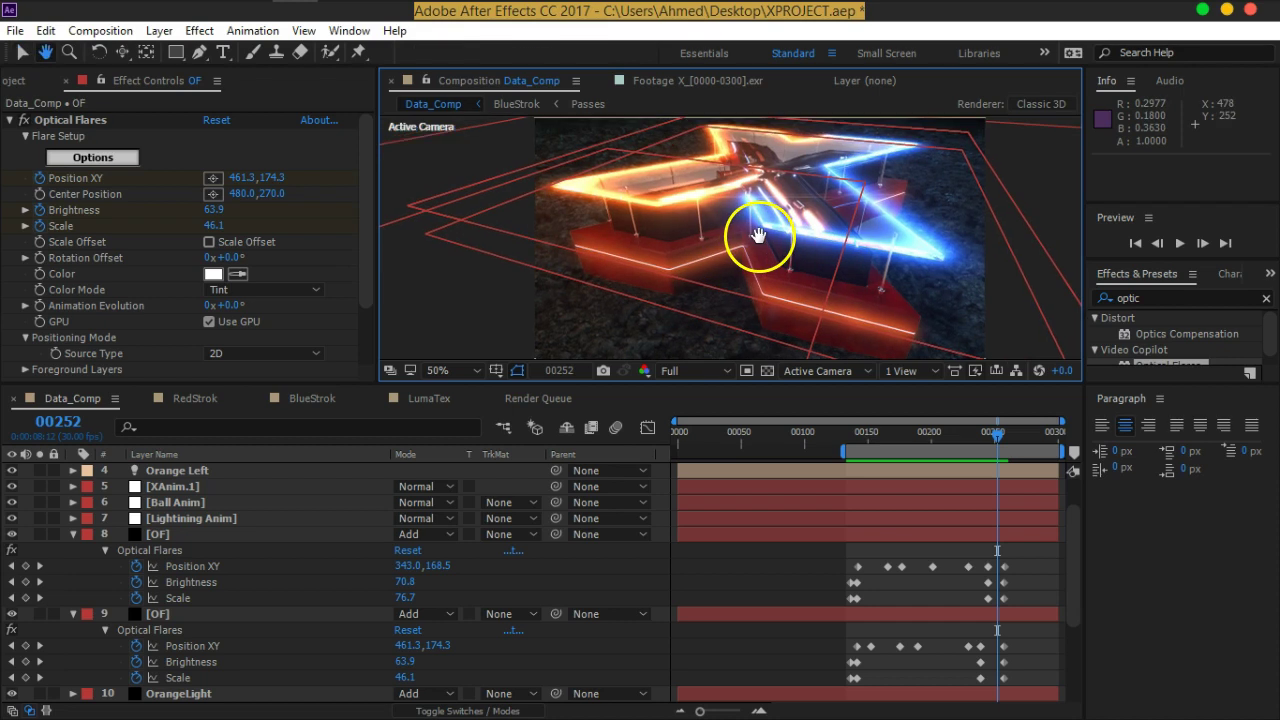
{"action": "key", "text": "j"}
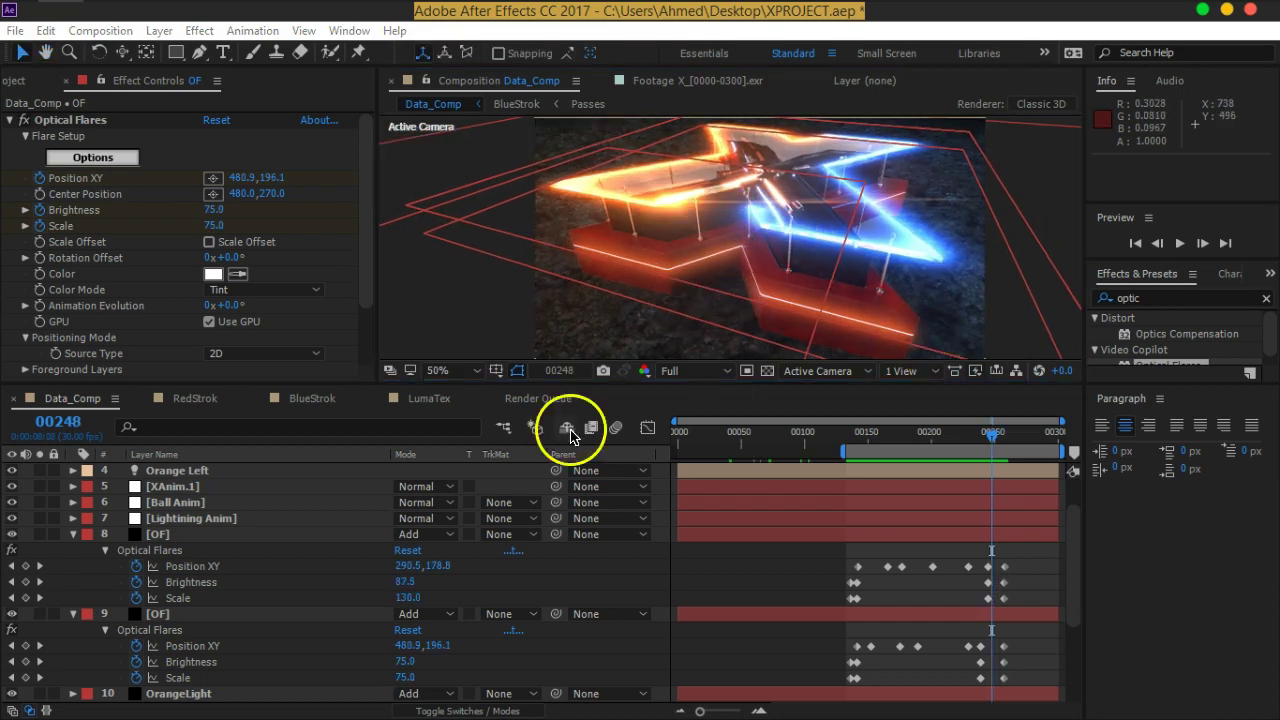
Collapse both OF layers' properties and enlarge the composition preview
{"action": "left_click", "coordinate": [75, 535]}
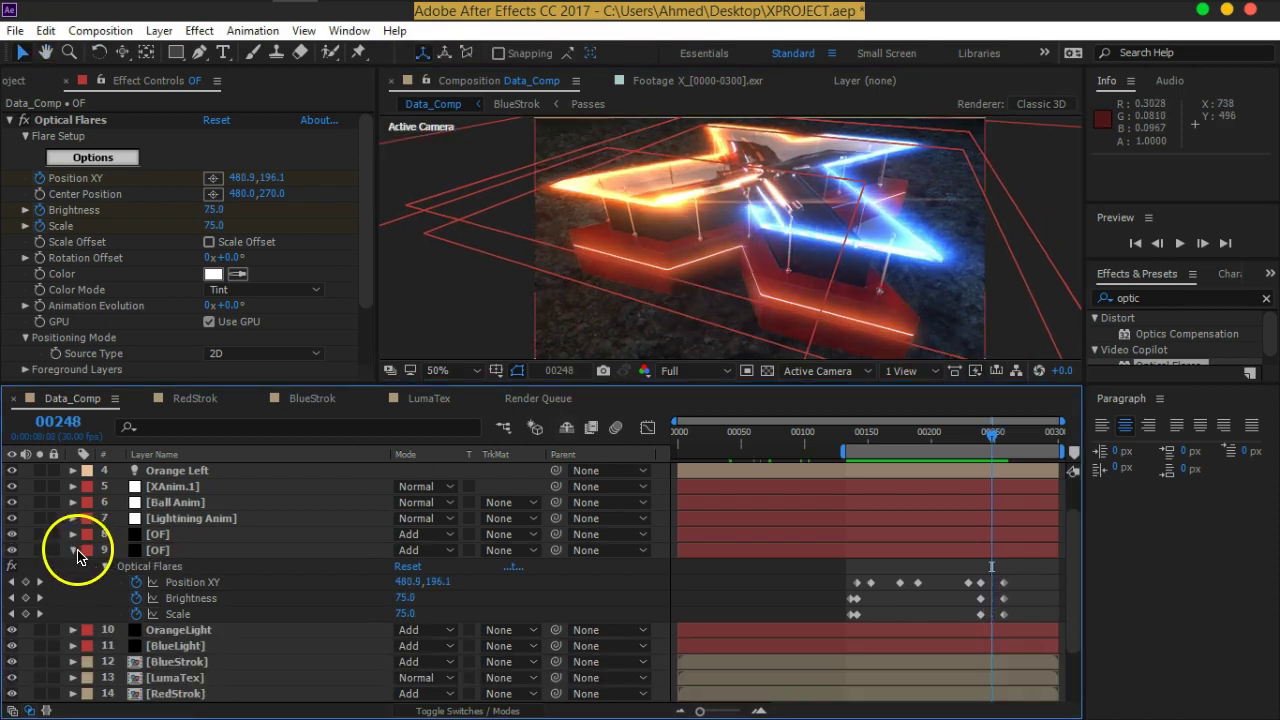
{"action": "left_click", "coordinate": [75, 550]}
{"action": "scroll", "coordinate": [235, 550], "scroll_direction": "up", "scroll_amount": 2}
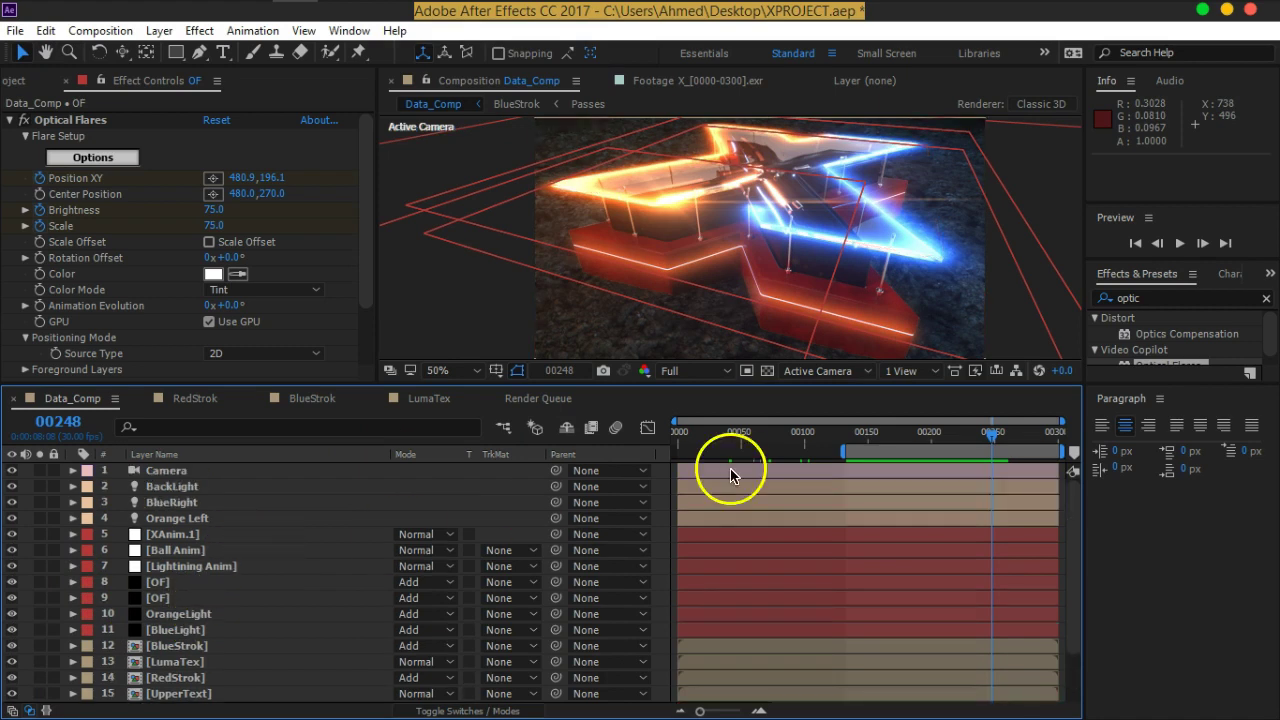
{"action": "left_click_drag", "start_coordinate": [743, 385], "coordinate": [745, 458]}
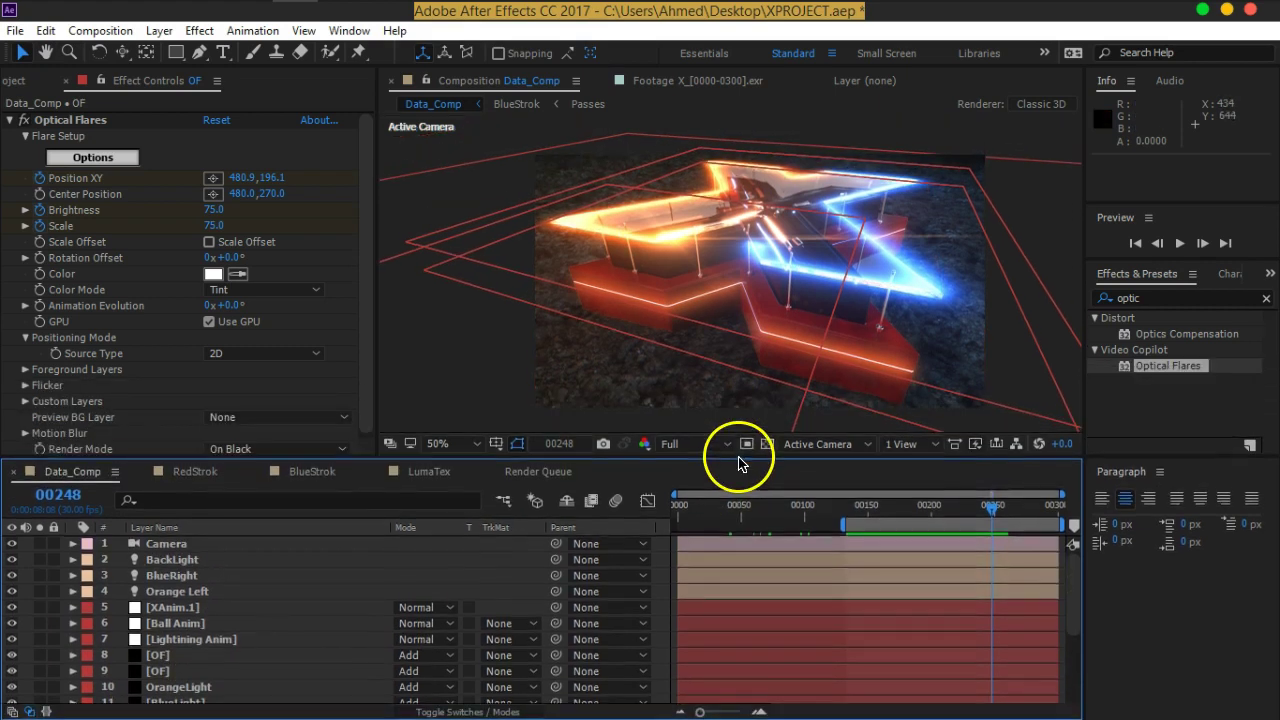
{"action": "left_click", "coordinate": [9, 120]}
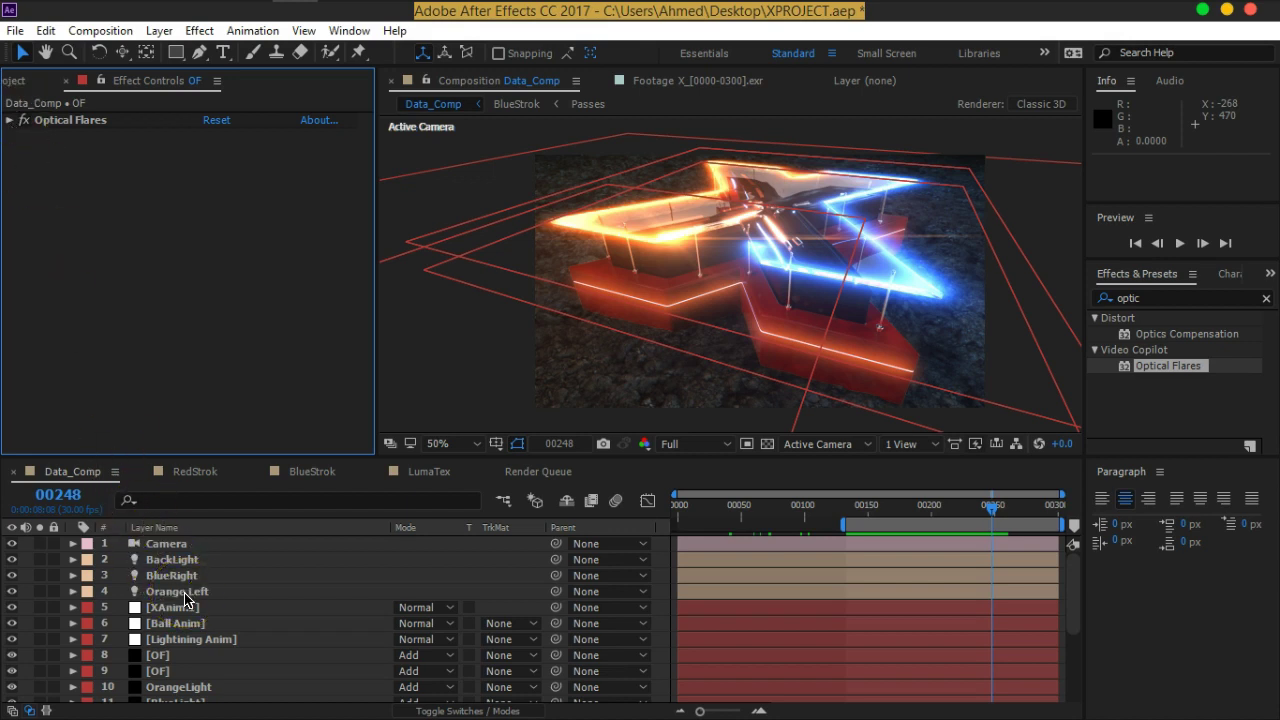
Create a new adjustment layer named Color Balance
{"action": "key", "text": "ctrl+alt+y"}
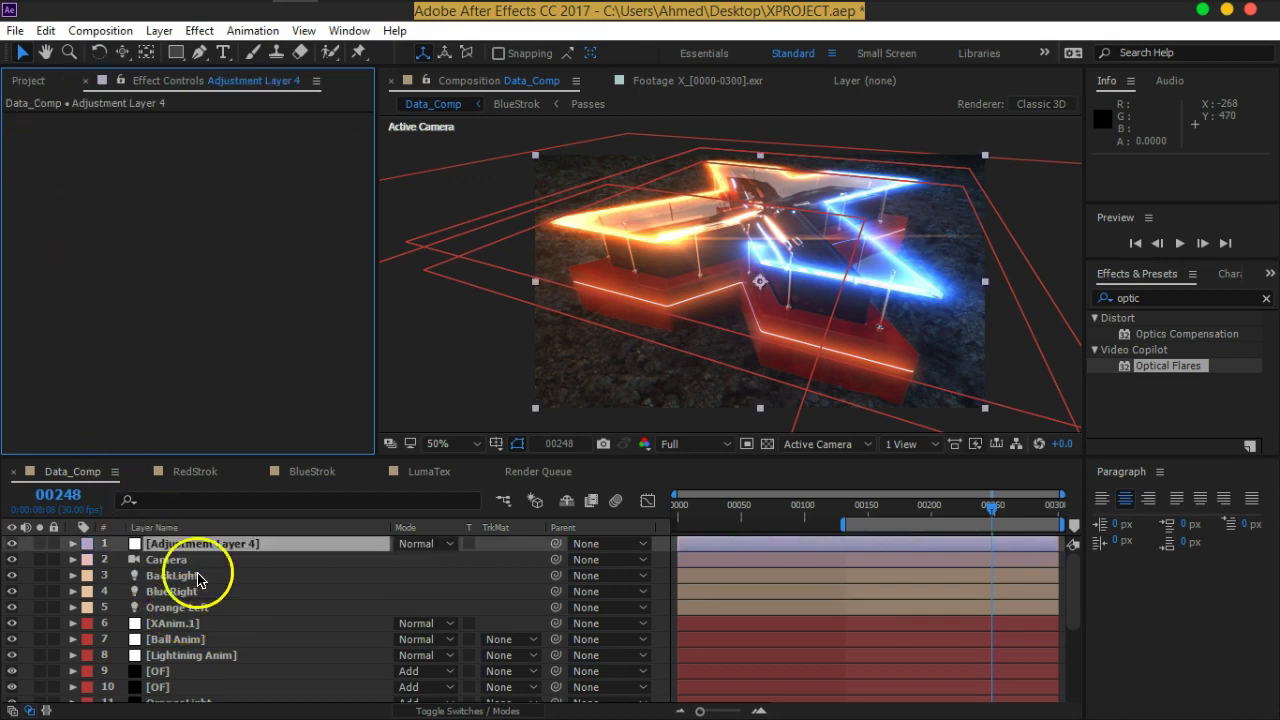
{"action": "left_click", "coordinate": [285, 543]}
{"action": "key", "text": "Return"}
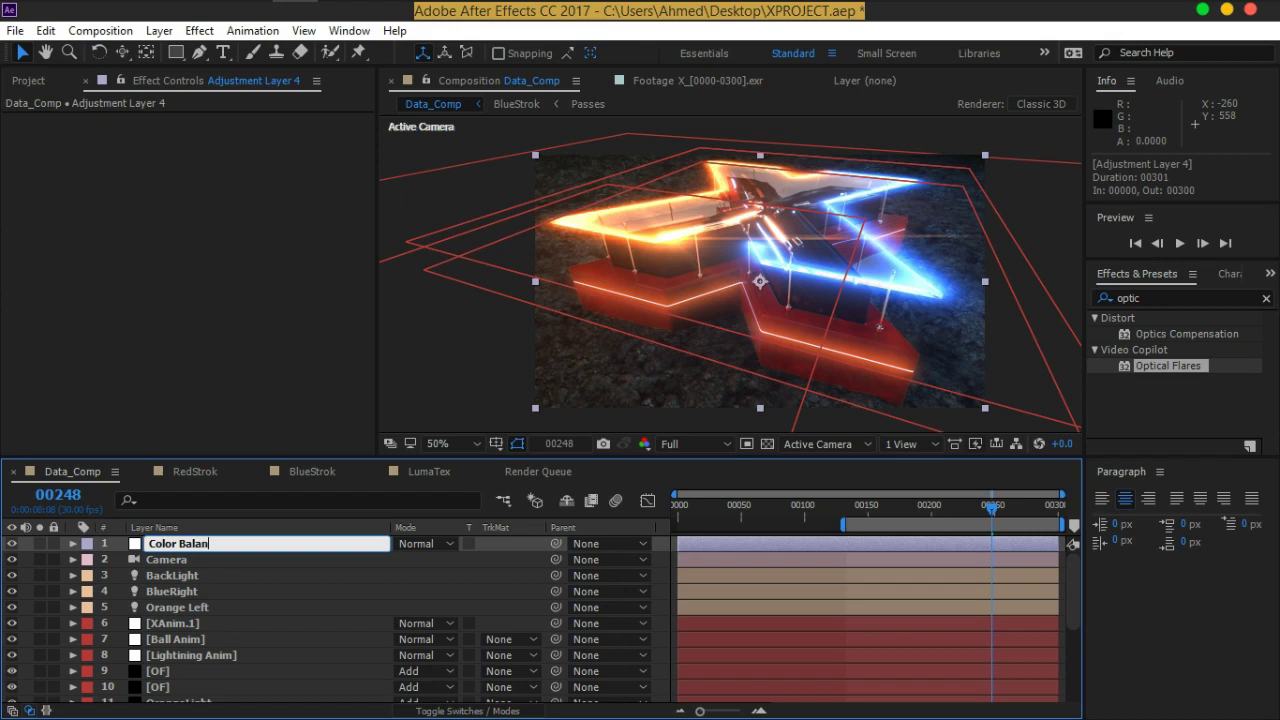
{"action": "key", "text": "Return"}
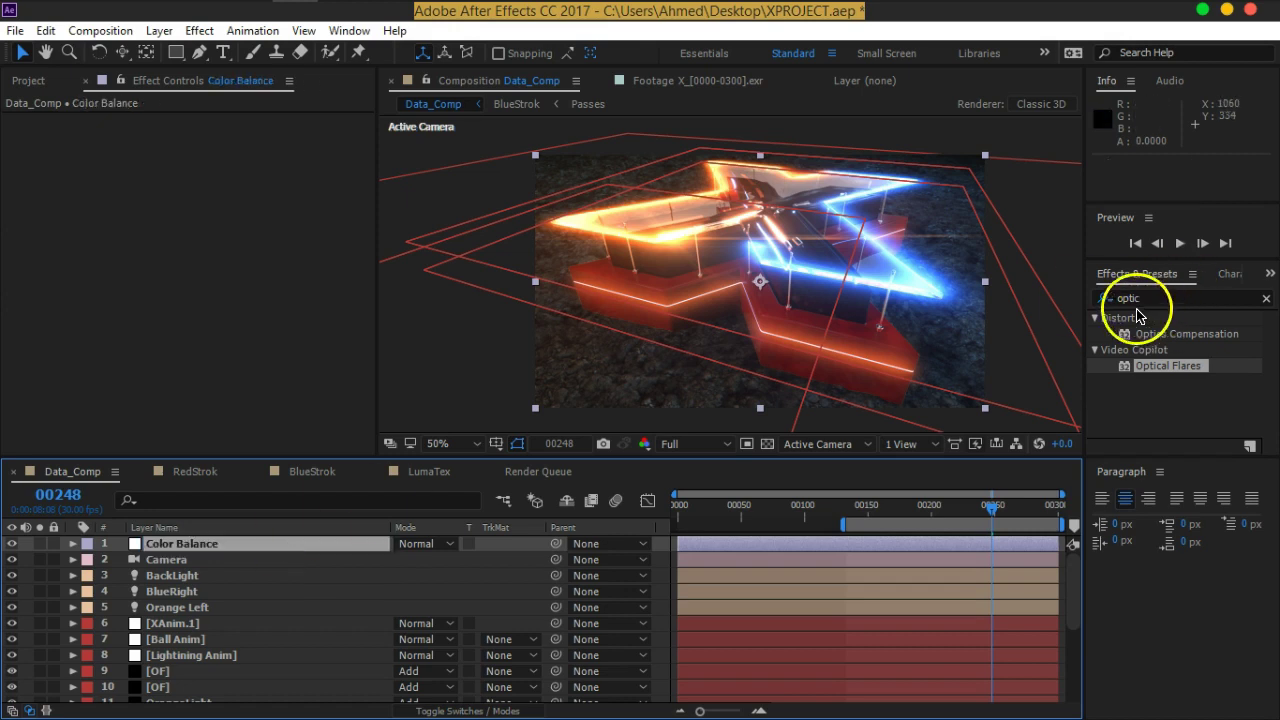
Apply the Color Balance effect to it and dismiss the bit-depth warning
{"action": "left_click", "coordinate": [1137, 297]}
{"action": "type", "text": "col"}
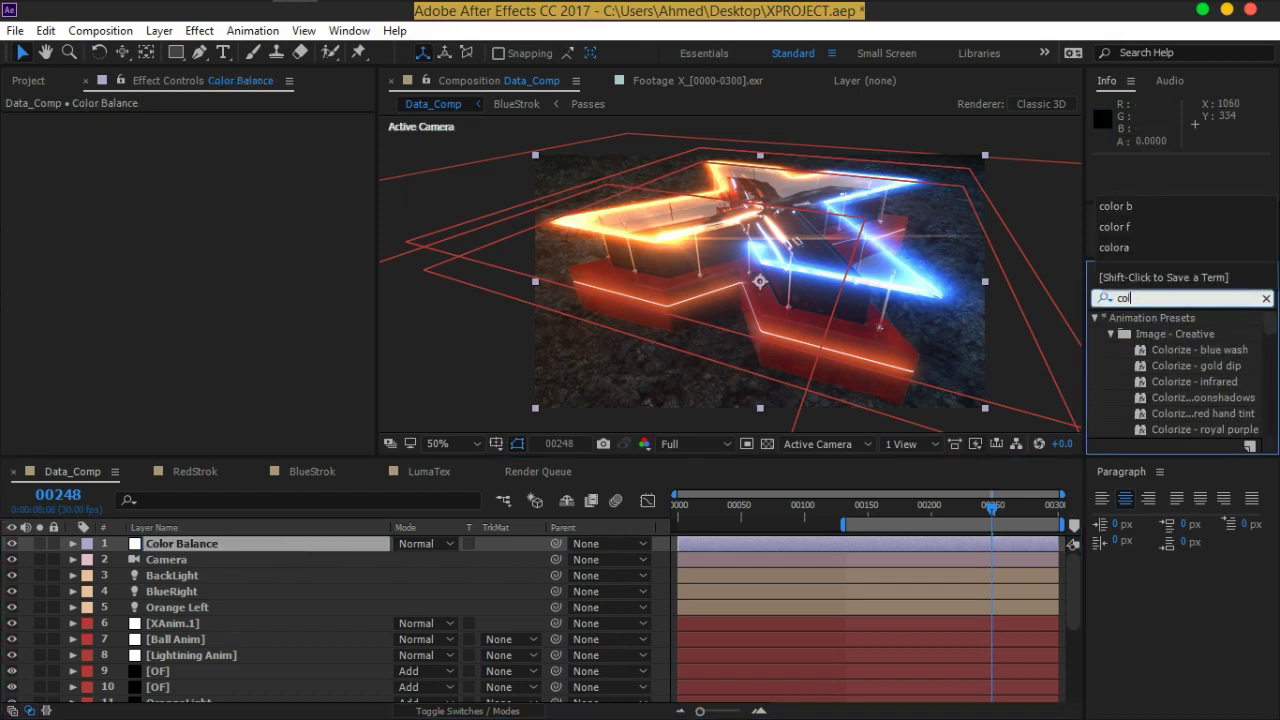
{"action": "type", "text": "or b"}
{"action": "left_click", "coordinate": [1169, 337]}
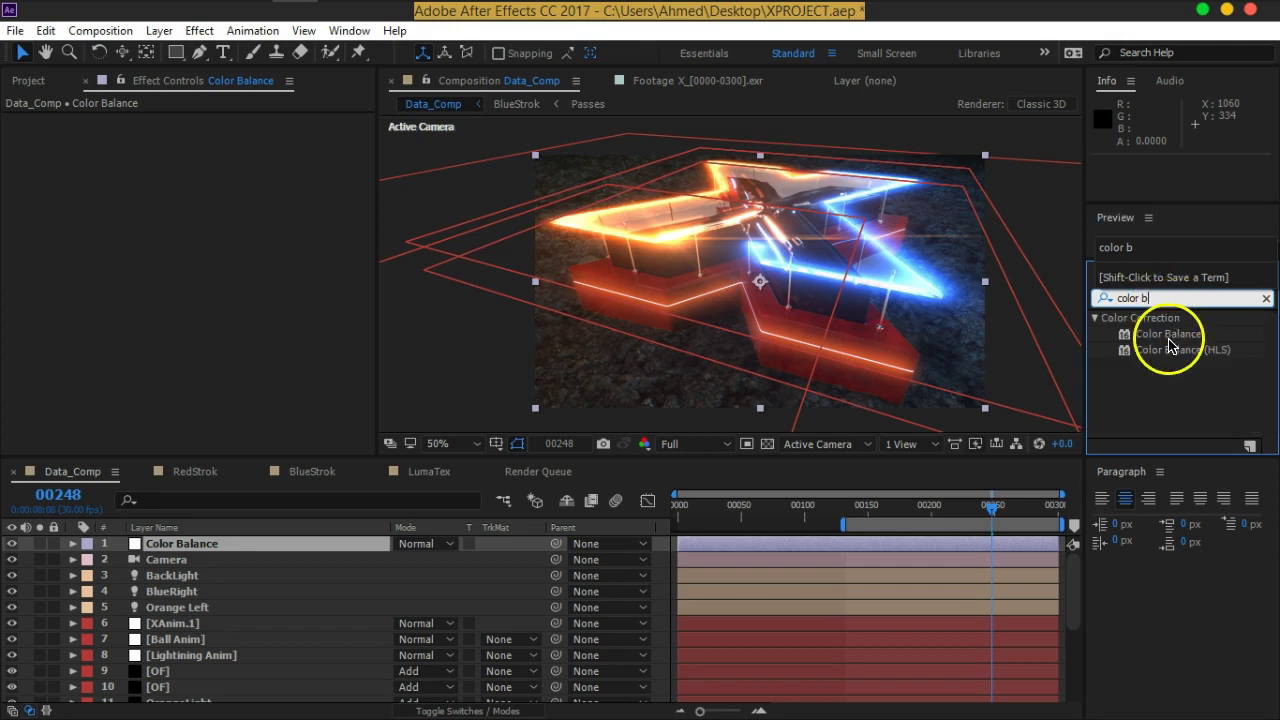
{"action": "double_click", "coordinate": [1169, 337]}
{"action": "key", "text": "slash"}
{"action": "scroll", "coordinate": [868, 312], "scroll_direction": "down", "scroll_amount": 2}
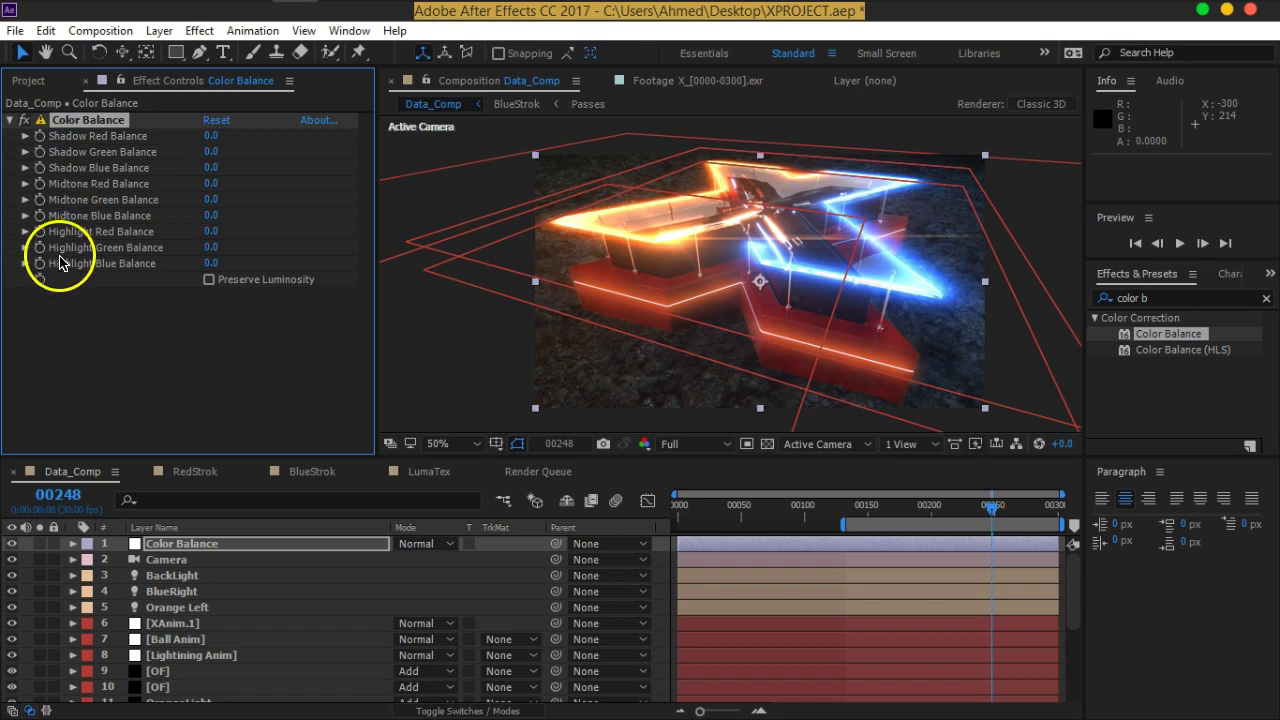
{"action": "left_click", "coordinate": [41, 122]}
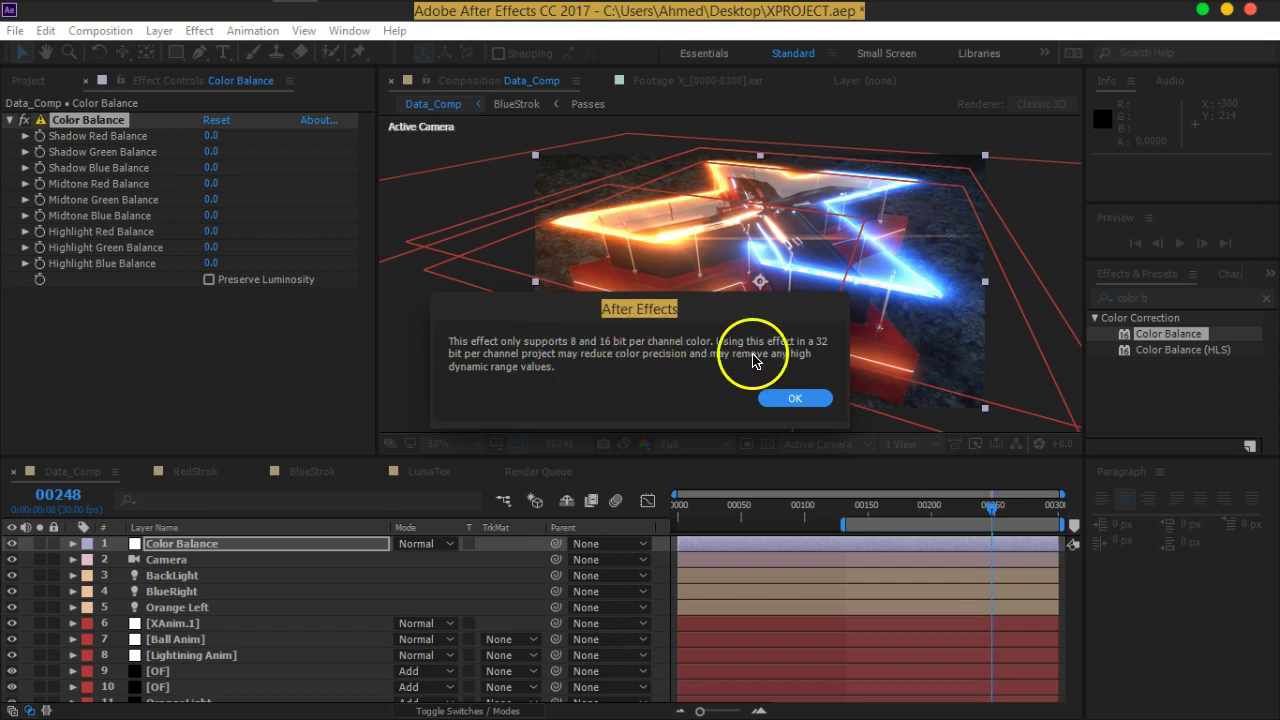
{"action": "left_click", "coordinate": [782, 397]}
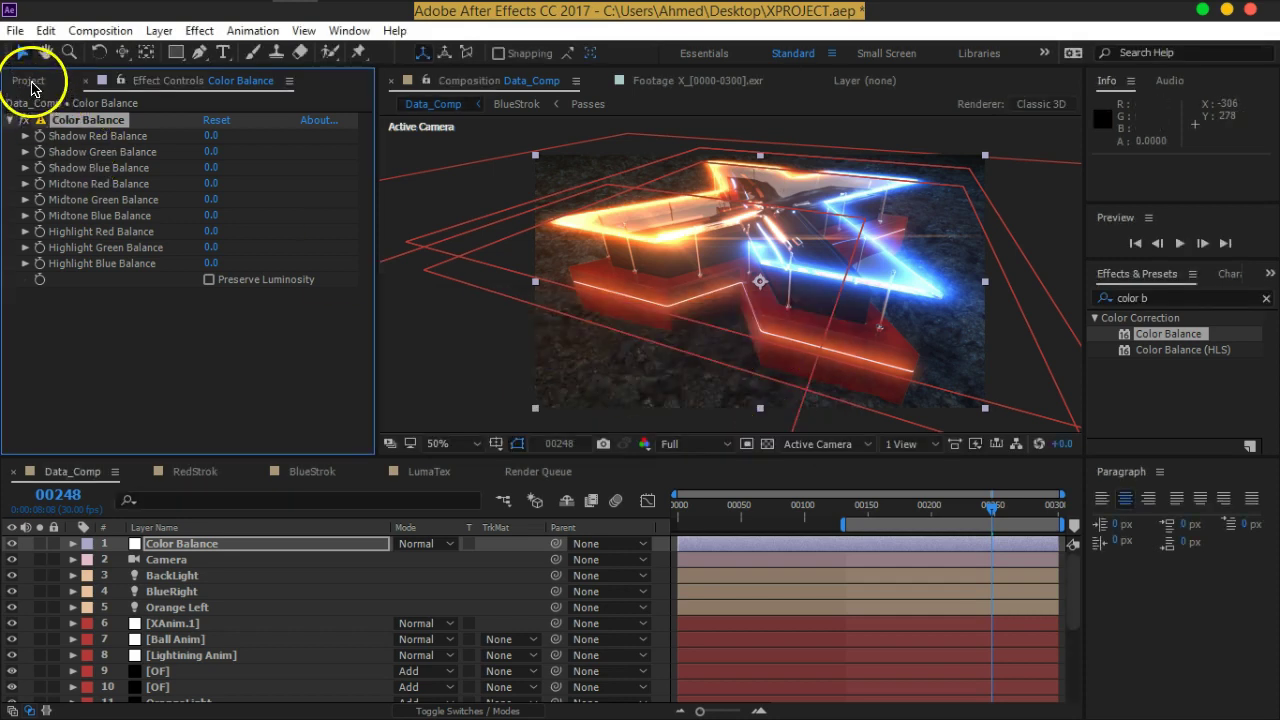
{"action": "left_click", "coordinate": [30, 84]}
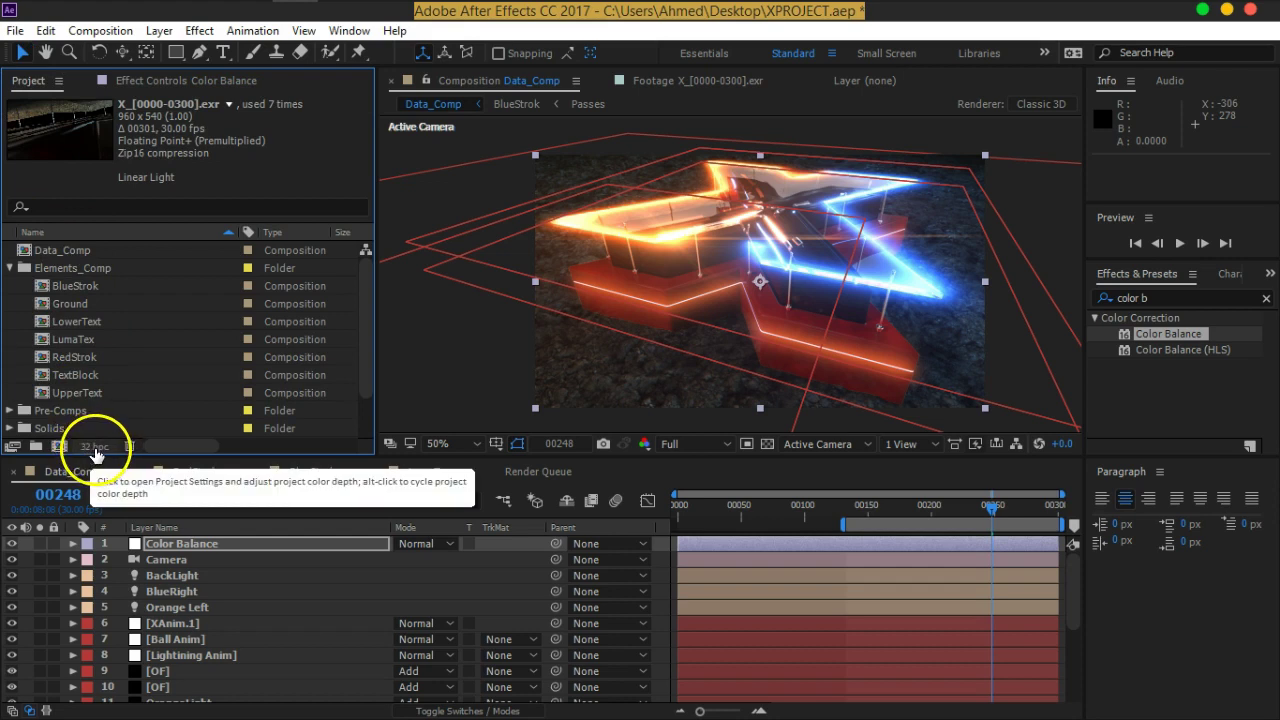
{"action": "left_click", "coordinate": [185, 80]}
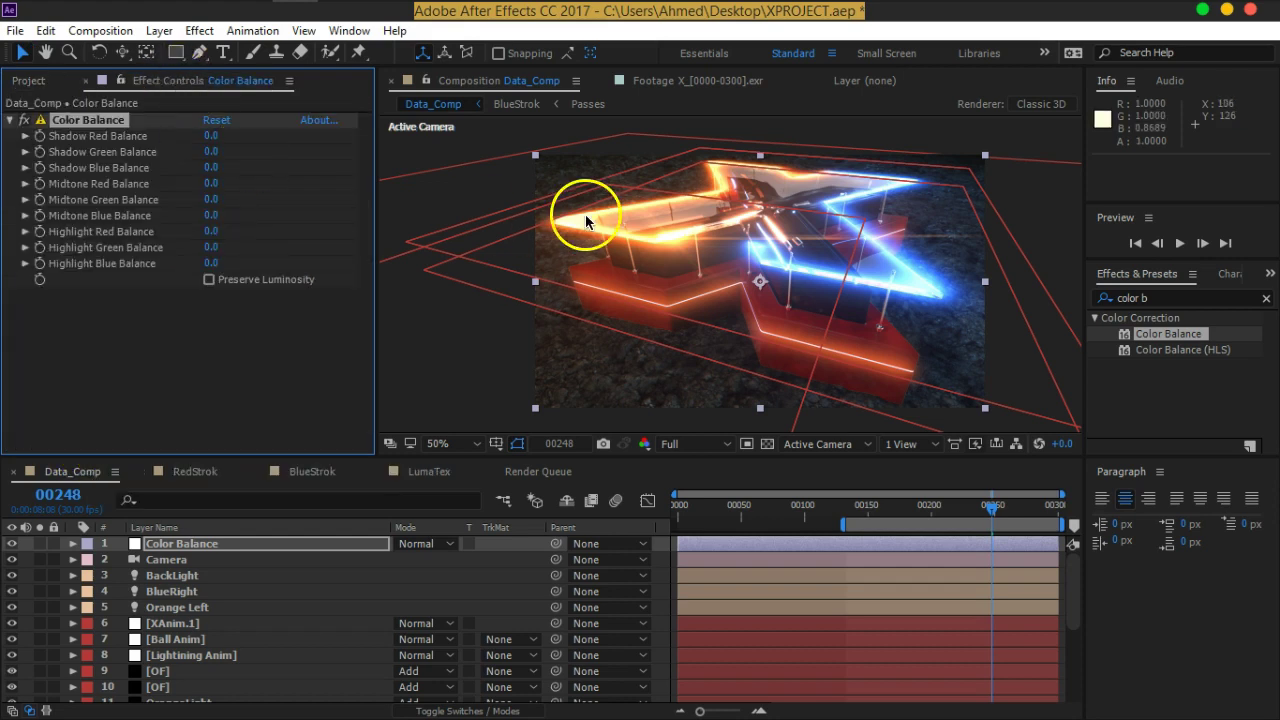
{"action": "scroll", "coordinate": [588, 214], "scroll_direction": "up", "scroll_amount": 2}
{"action": "left_click_drag", "start_coordinate": [677, 243], "coordinate": [688, 268]}
{"action": "key", "text": "v"}
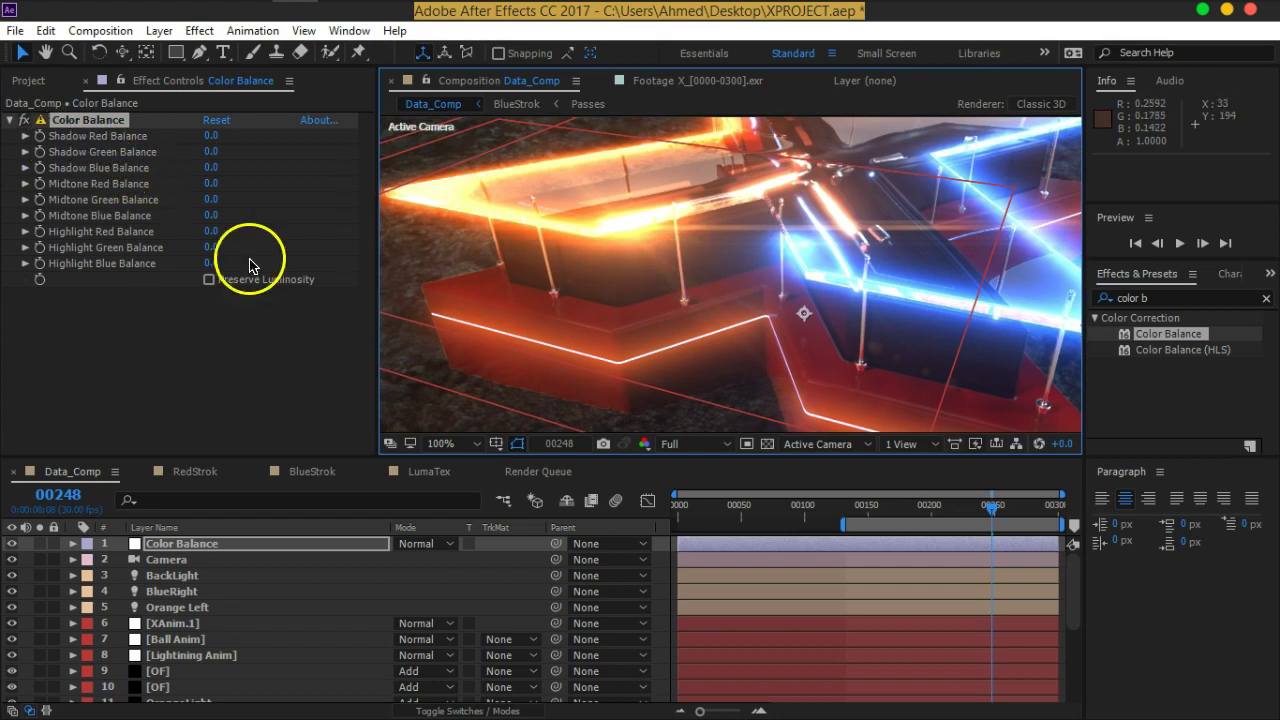
{"action": "left_click_drag", "start_coordinate": [964, 291], "coordinate": [826, 229]}
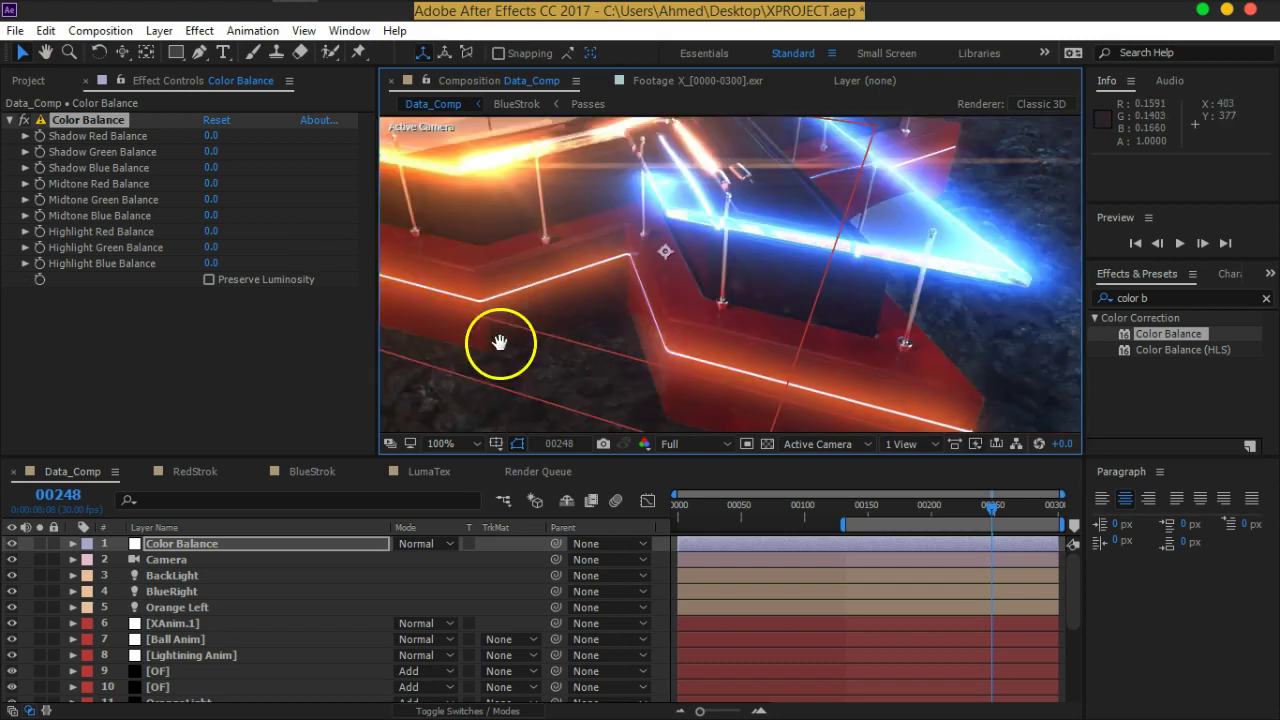
{"action": "left_click_drag", "start_coordinate": [452, 357], "coordinate": [617, 375]}
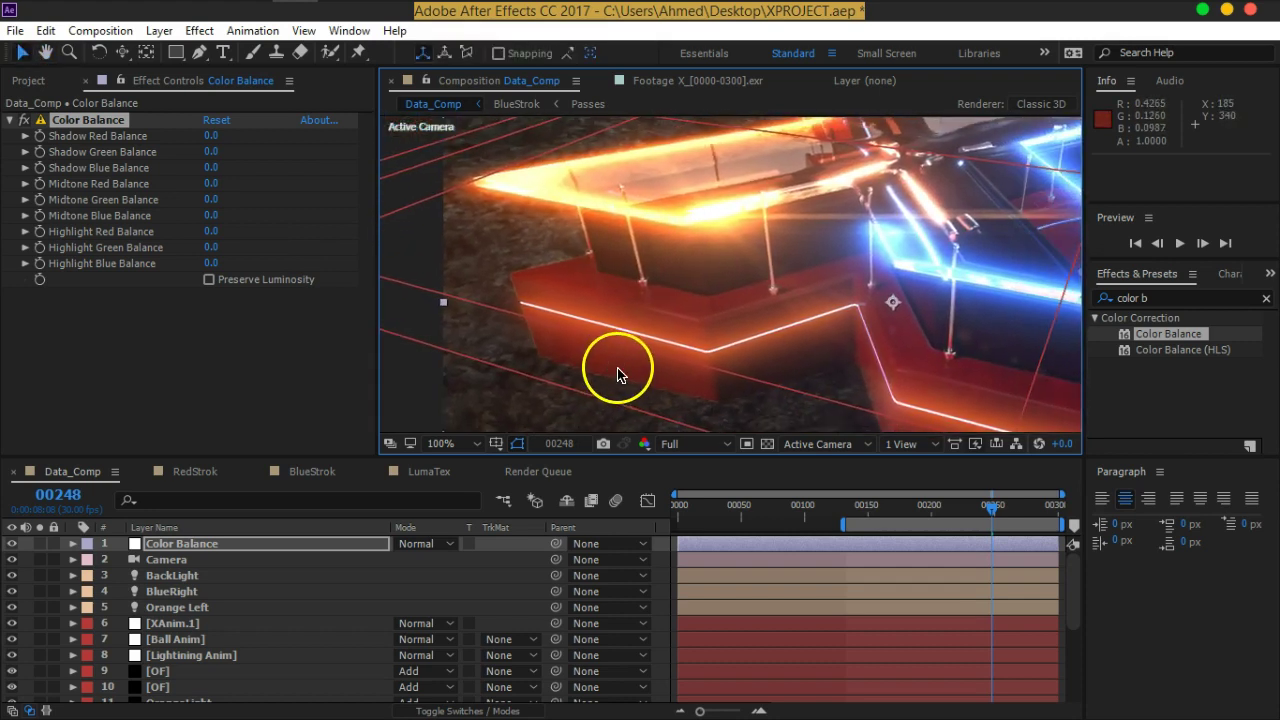
Set Color Balance shadows to Red -31, Green 3 and Blue 55
{"action": "left_click", "coordinate": [213, 140]}
{"action": "mouse_move", "coordinate": [210, 141]}
{"action": "left_mouse_down"}
{"action": "mouse_move", "coordinate": [183, 145]}
{"action": "mouse_move", "coordinate": [205, 147]}
{"action": "mouse_move", "coordinate": [194, 144]}
{"action": "left_mouse_up"}
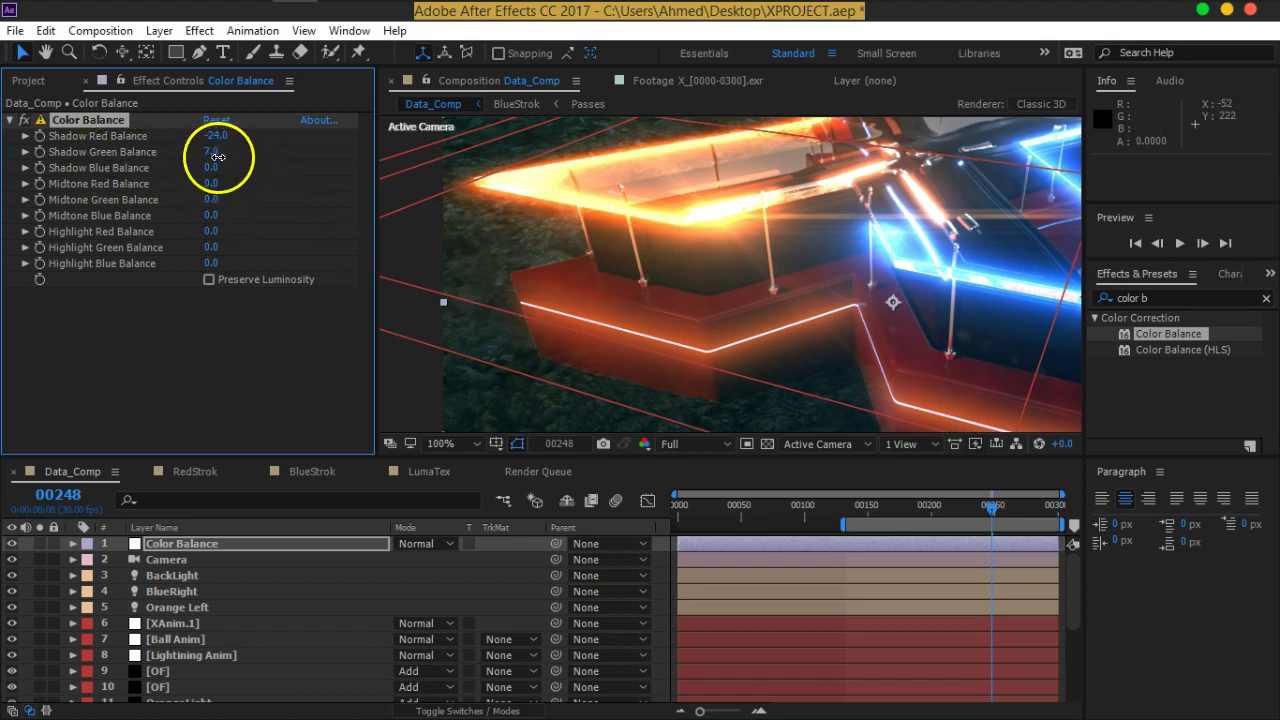
{"action": "left_click_drag", "start_coordinate": [219, 157], "coordinate": [215, 157]}
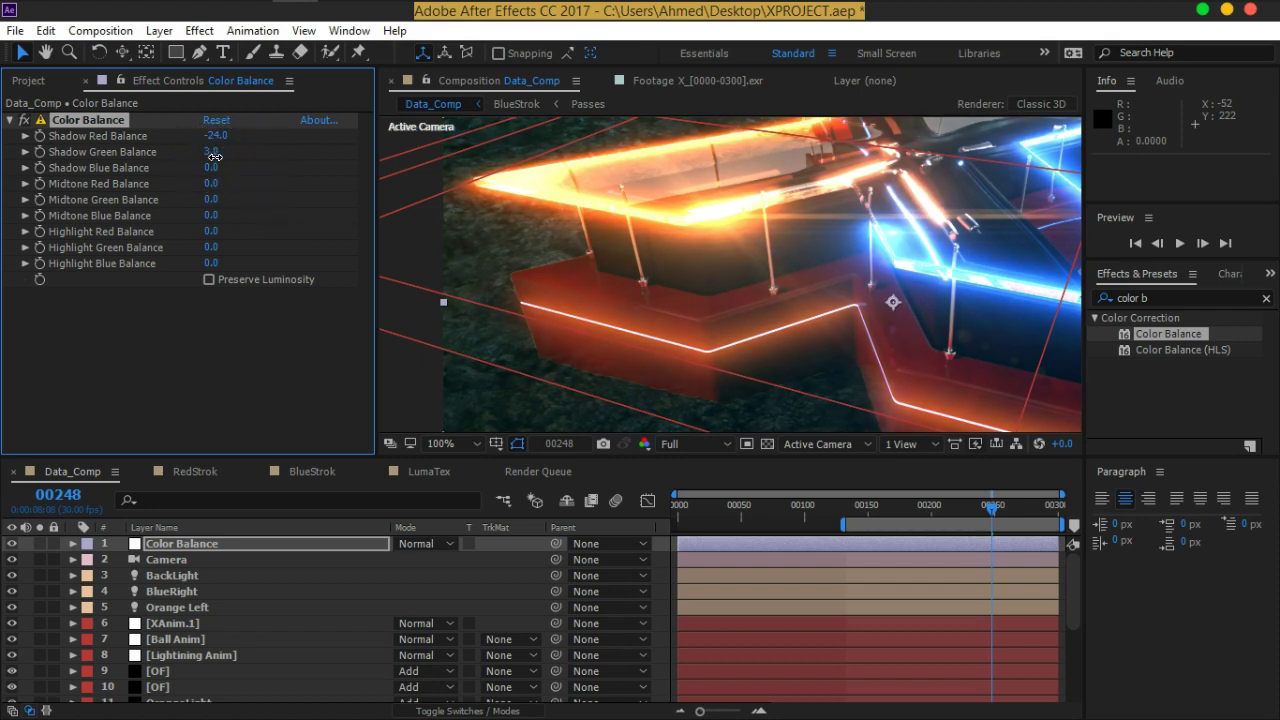
{"action": "mouse_move", "coordinate": [207, 167]}
{"action": "left_mouse_down"}
{"action": "mouse_move", "coordinate": [266, 167]}
{"action": "mouse_move", "coordinate": [229, 166]}
{"action": "left_mouse_up"}
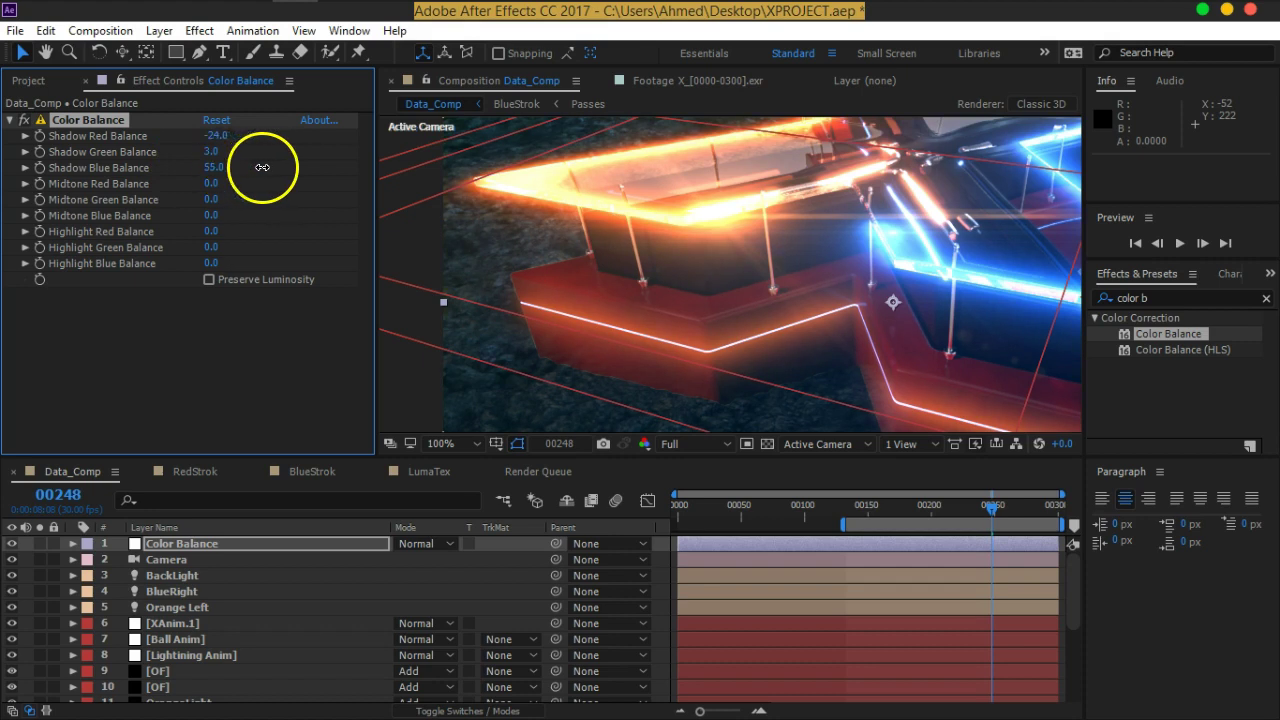
{"action": "mouse_move", "coordinate": [482, 320]}
{"action": "left_mouse_down"}
{"action": "mouse_move", "coordinate": [623, 297]}
{"action": "mouse_move", "coordinate": [986, 277]}
{"action": "left_mouse_up"}
{"action": "mouse_move", "coordinate": [586, 371]}
{"action": "left_mouse_down"}
{"action": "mouse_move", "coordinate": [678, 266]}
{"action": "mouse_move", "coordinate": [811, 360]}
{"action": "left_mouse_up"}
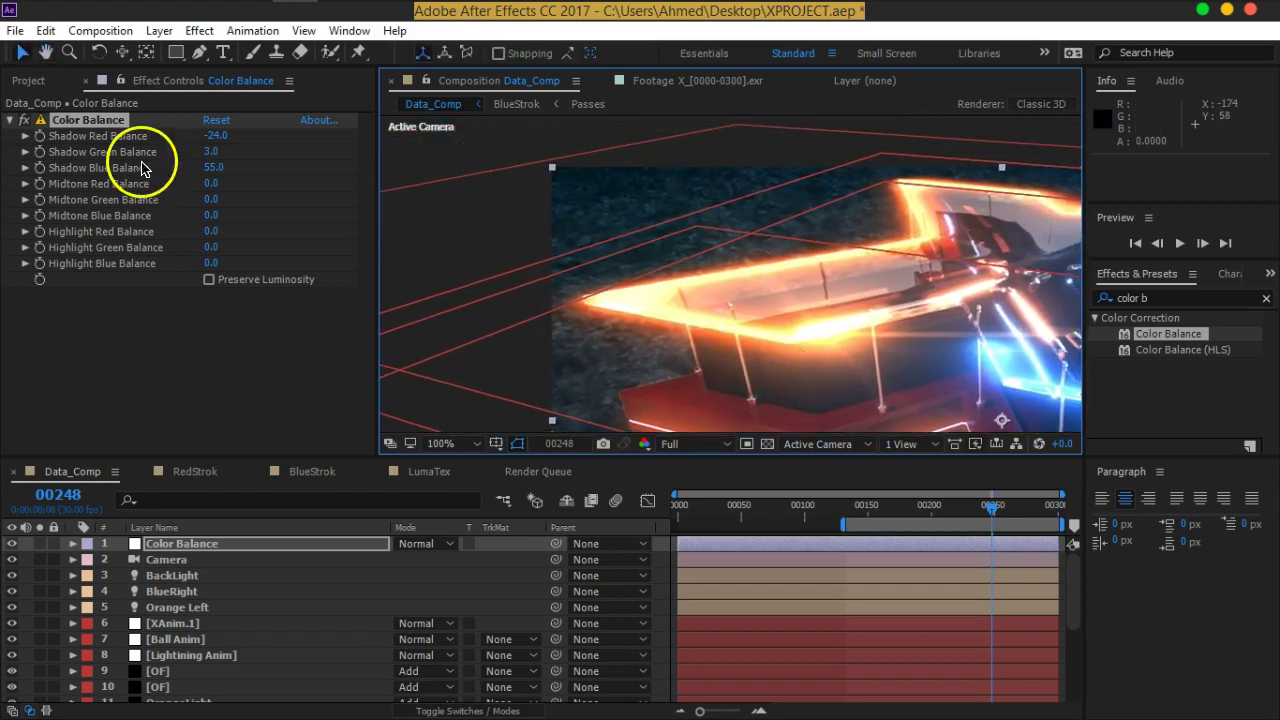
{"action": "left_click", "coordinate": [209, 136]}
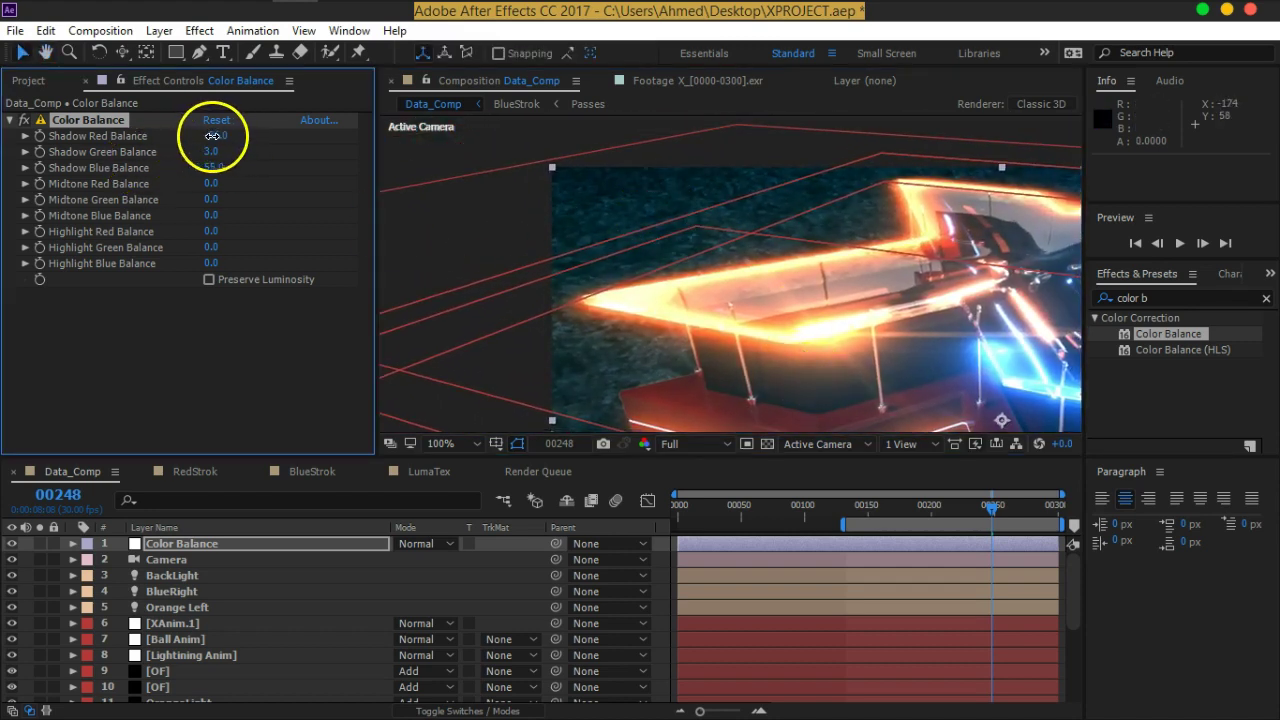
{"action": "left_click_drag", "start_coordinate": [909, 304], "coordinate": [774, 251]}
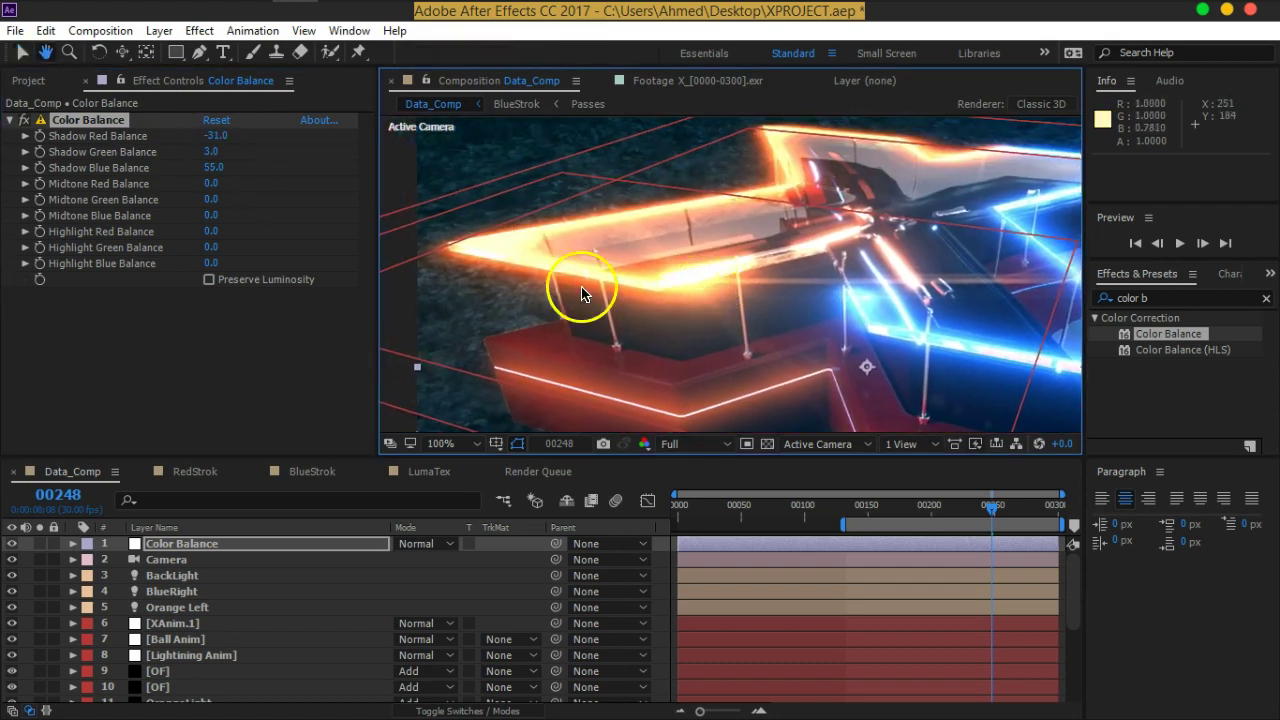
{"action": "key", "text": "v"}
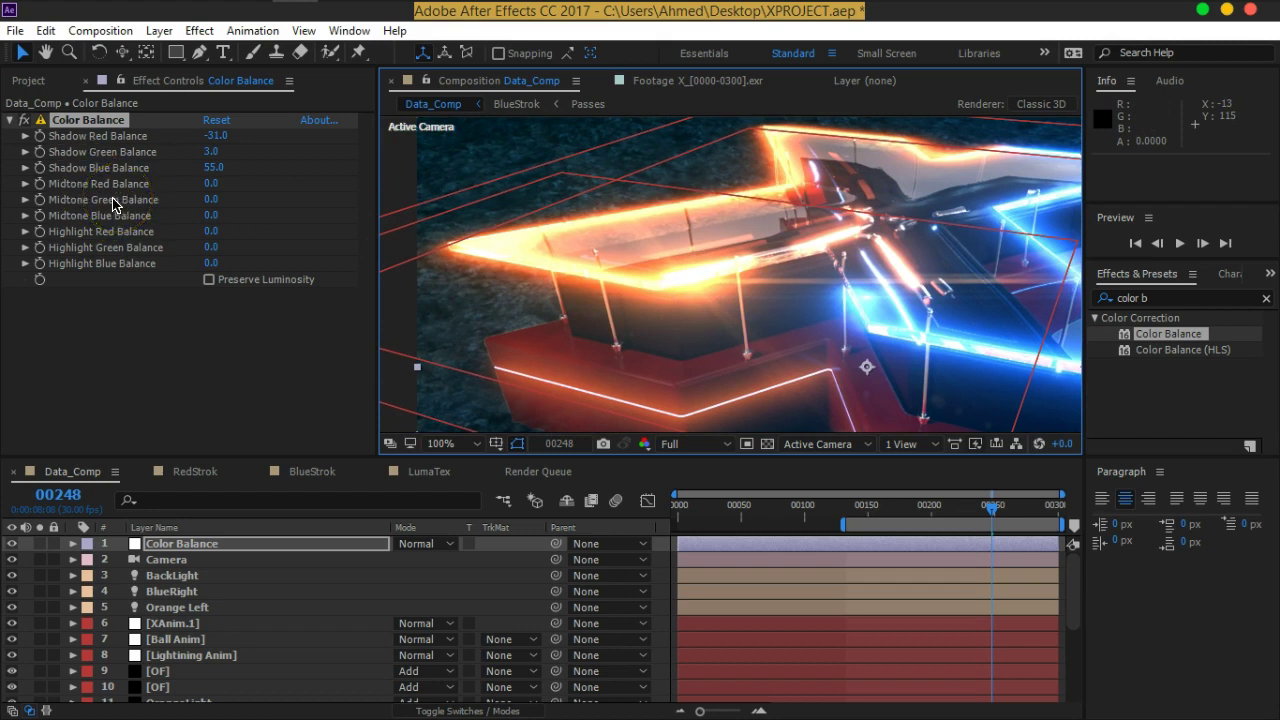
Set midtones to Red 18, Green 8, Blue 1 and highlights to Red 15, Blue -13
{"action": "left_click_drag", "start_coordinate": [871, 333], "coordinate": [811, 343]}
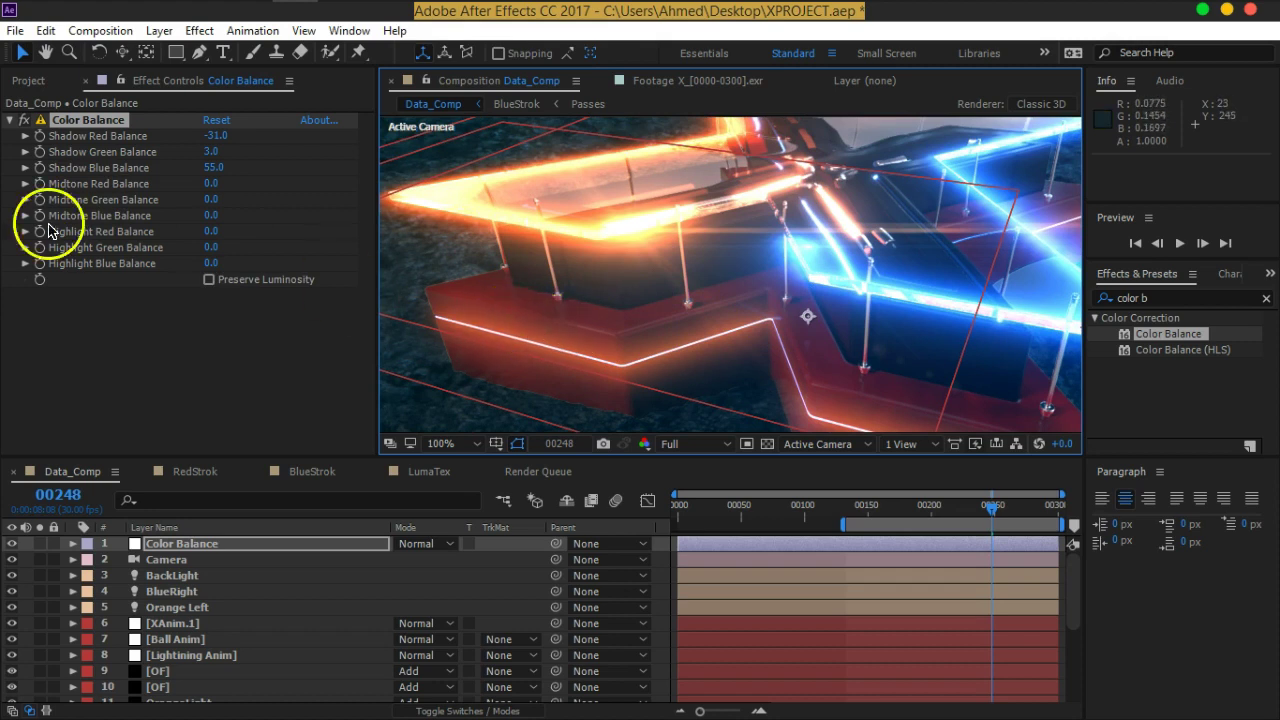
{"action": "left_click_drag", "start_coordinate": [208, 185], "coordinate": [218, 187]}
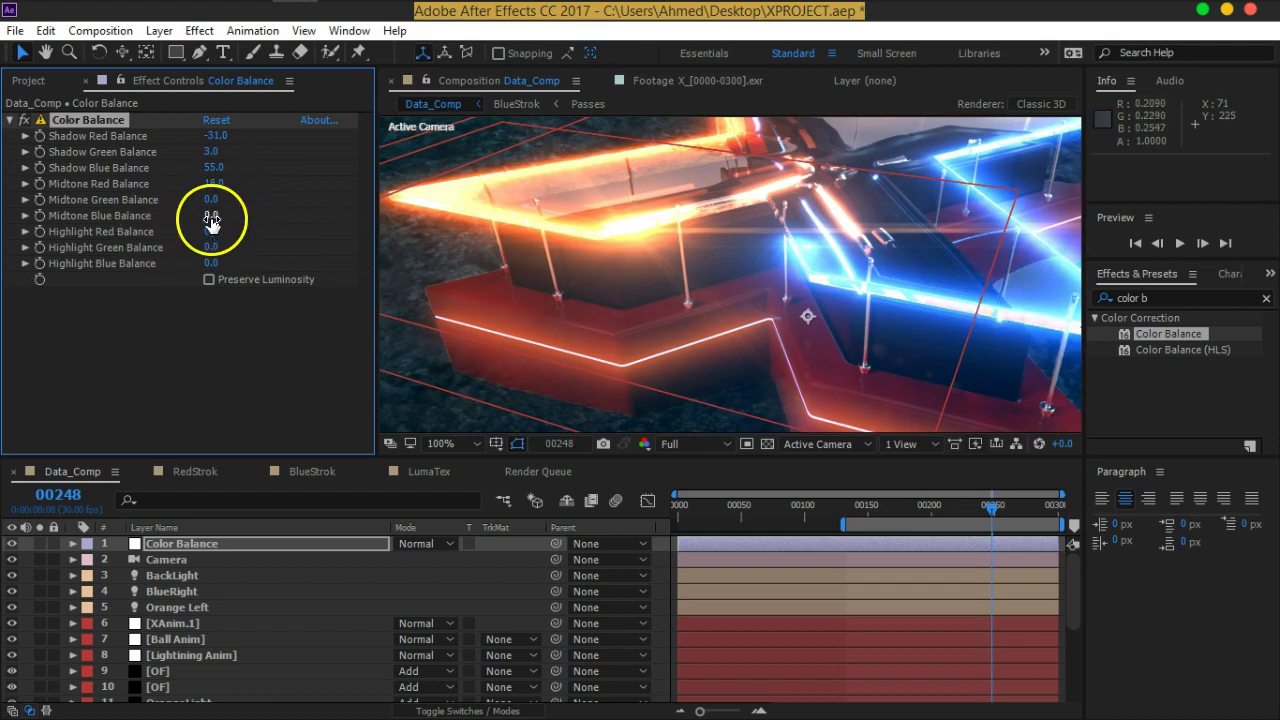
{"action": "left_click_drag", "start_coordinate": [214, 217], "coordinate": [218, 216]}
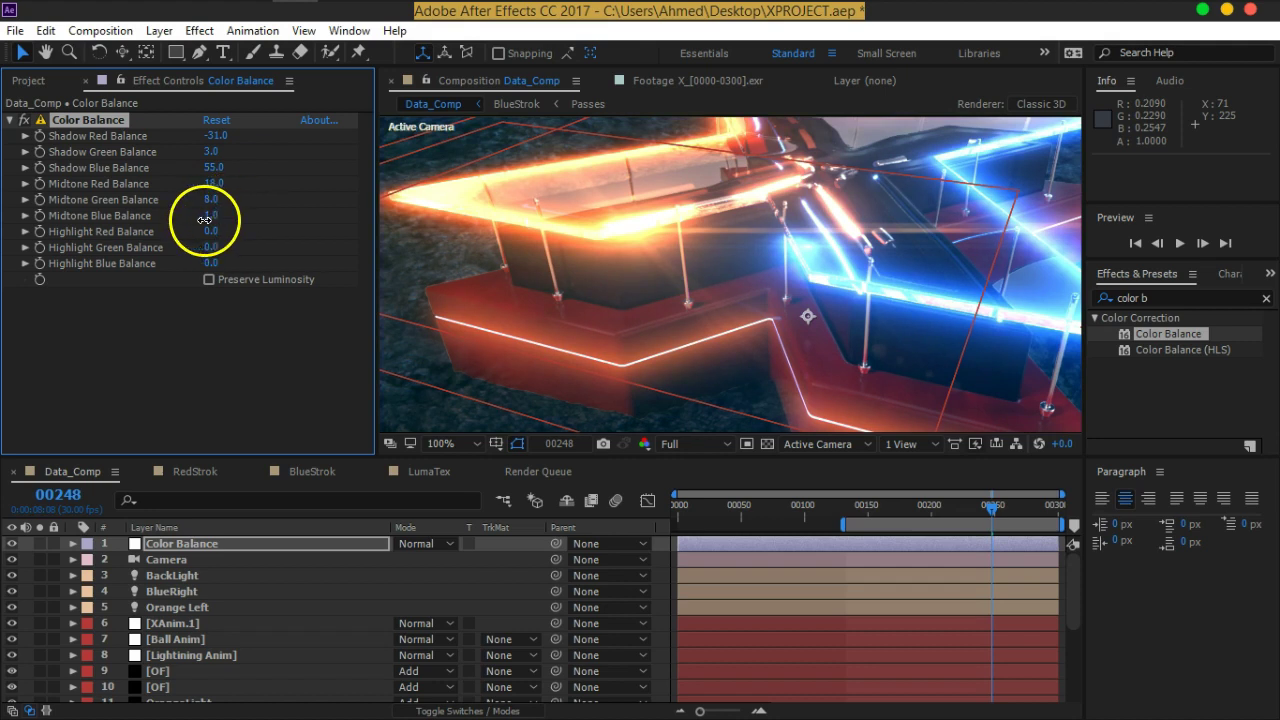
{"action": "left_click", "coordinate": [210, 199]}
{"action": "type", "text": "0"}
{"action": "key", "text": "Return"}
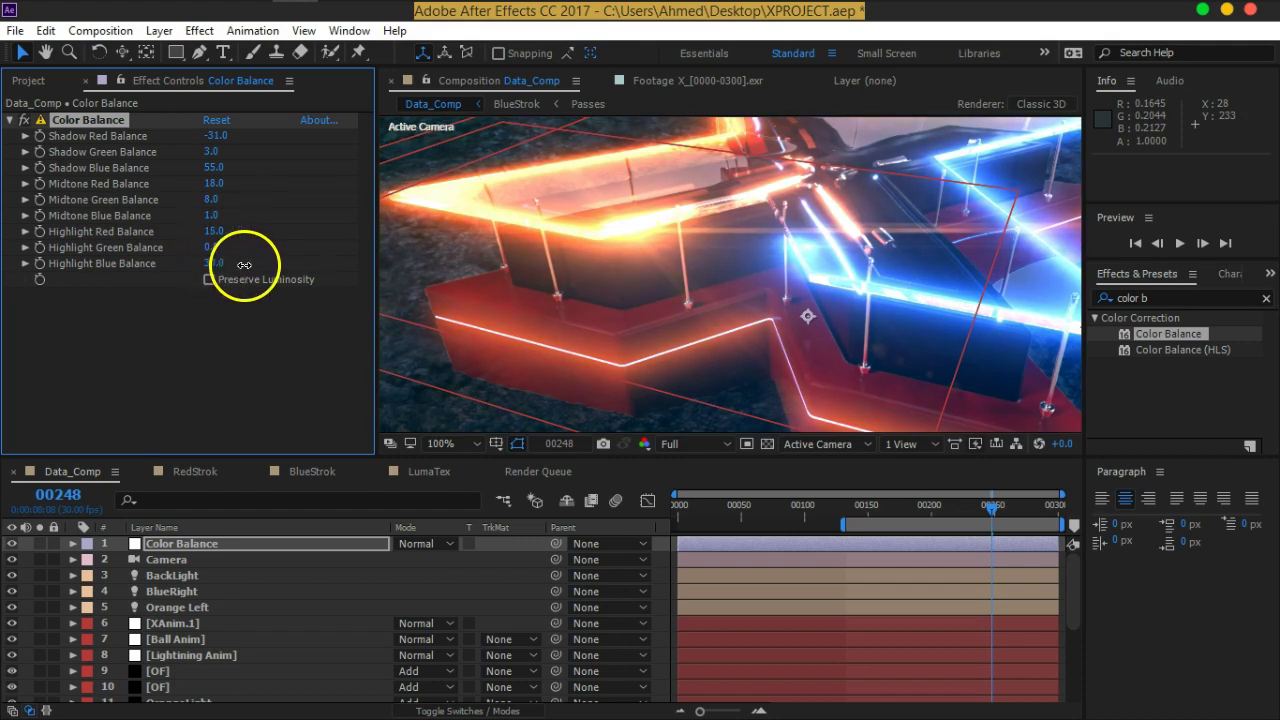
{"action": "mouse_move", "coordinate": [213, 263]}
{"action": "left_mouse_down"}
{"action": "mouse_move", "coordinate": [189, 267]}
{"action": "mouse_move", "coordinate": [212, 249]}
{"action": "left_mouse_up"}
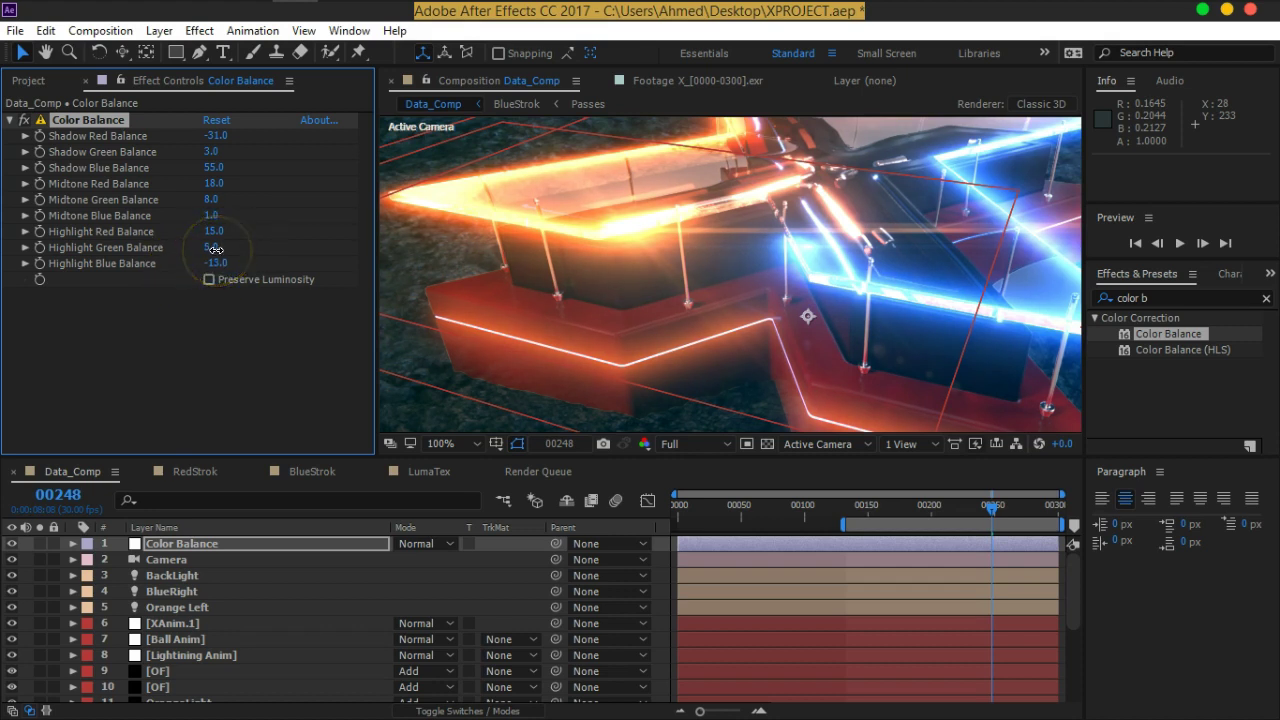
{"action": "left_click_drag", "start_coordinate": [221, 278], "coordinate": [213, 287]}
{"action": "left_click", "coordinate": [213, 283]}
{"action": "left_click", "coordinate": [213, 283]}
{"action": "scroll", "coordinate": [623, 277], "scroll_direction": "down", "scroll_amount": 2}
{"action": "left_click", "coordinate": [869, 326]}
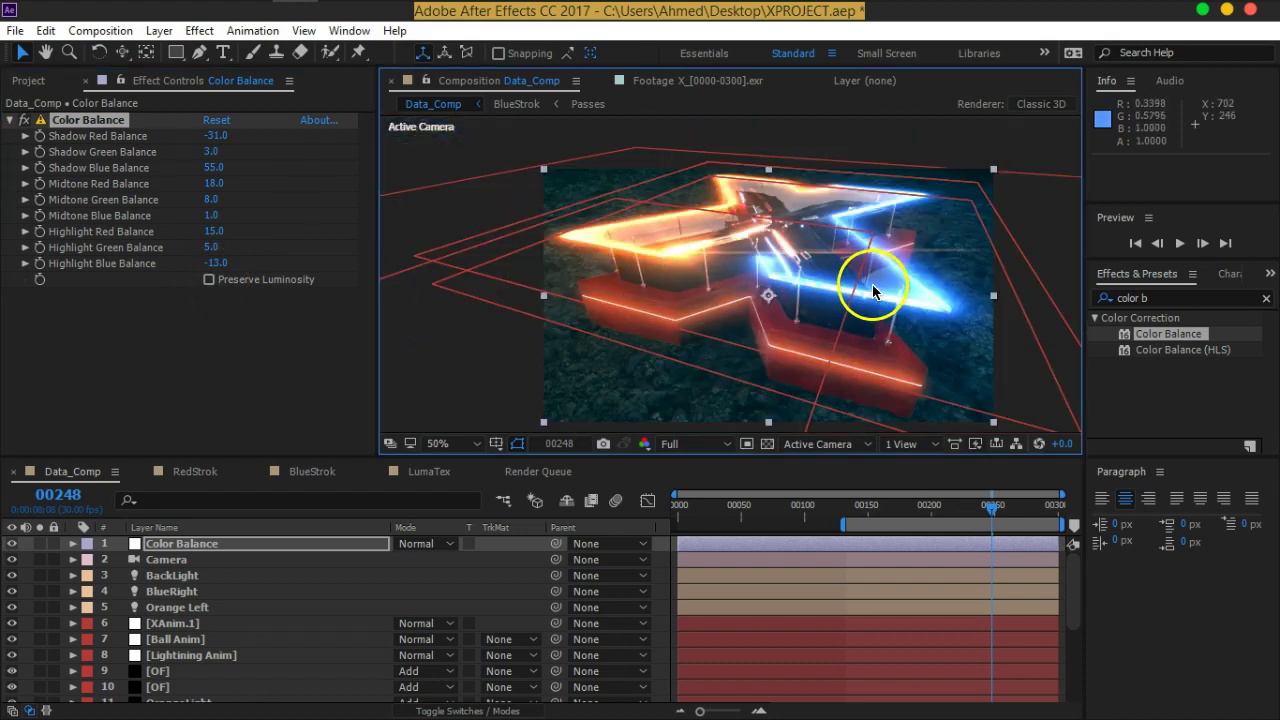
{"action": "left_click", "coordinate": [25, 121]}
{"action": "left_click", "coordinate": [25, 121]}
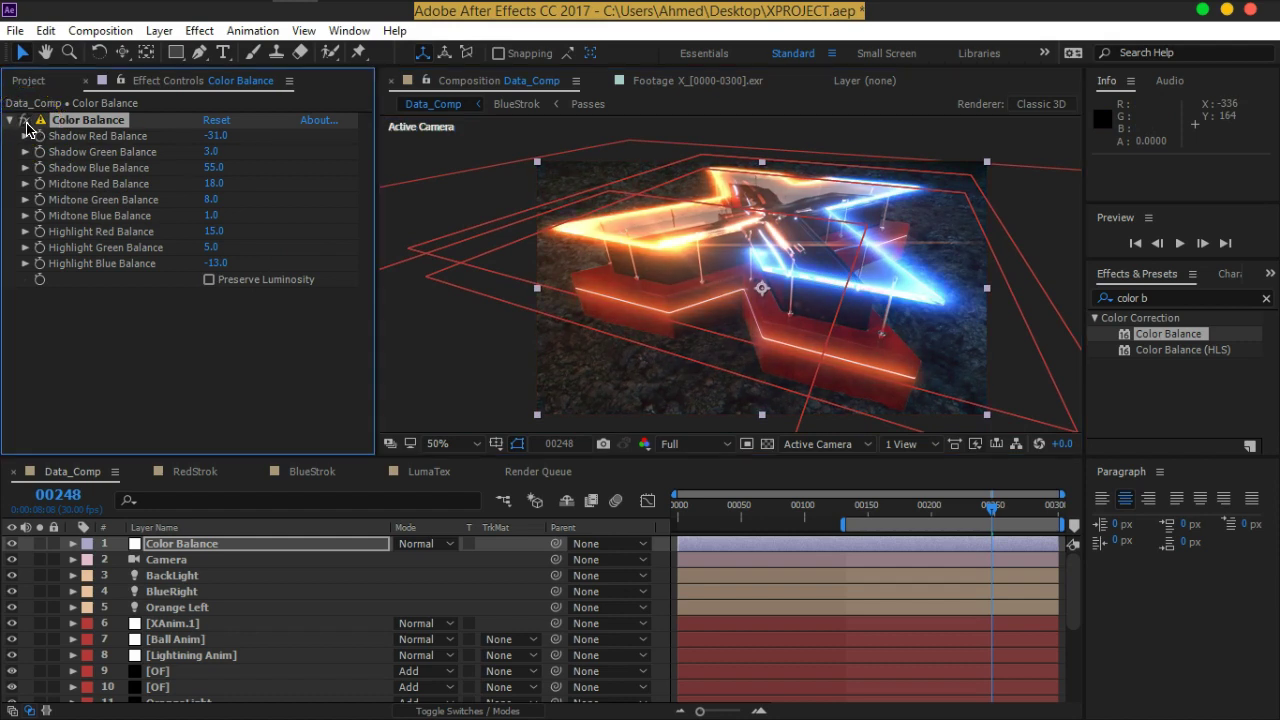
{"action": "left_click", "coordinate": [168, 540]}
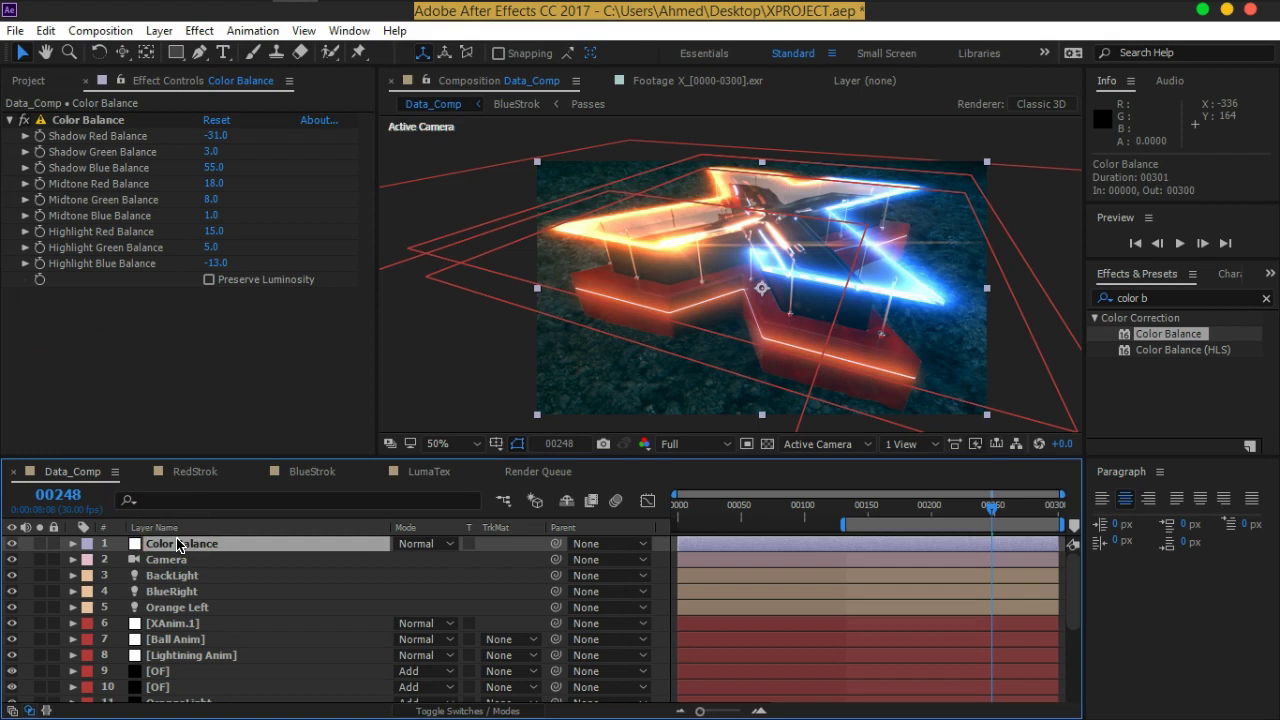
Create a new top adjustment layer named Curves
{"action": "key", "text": "ctrl+alt+y"}
{"action": "key", "text": "Return"}
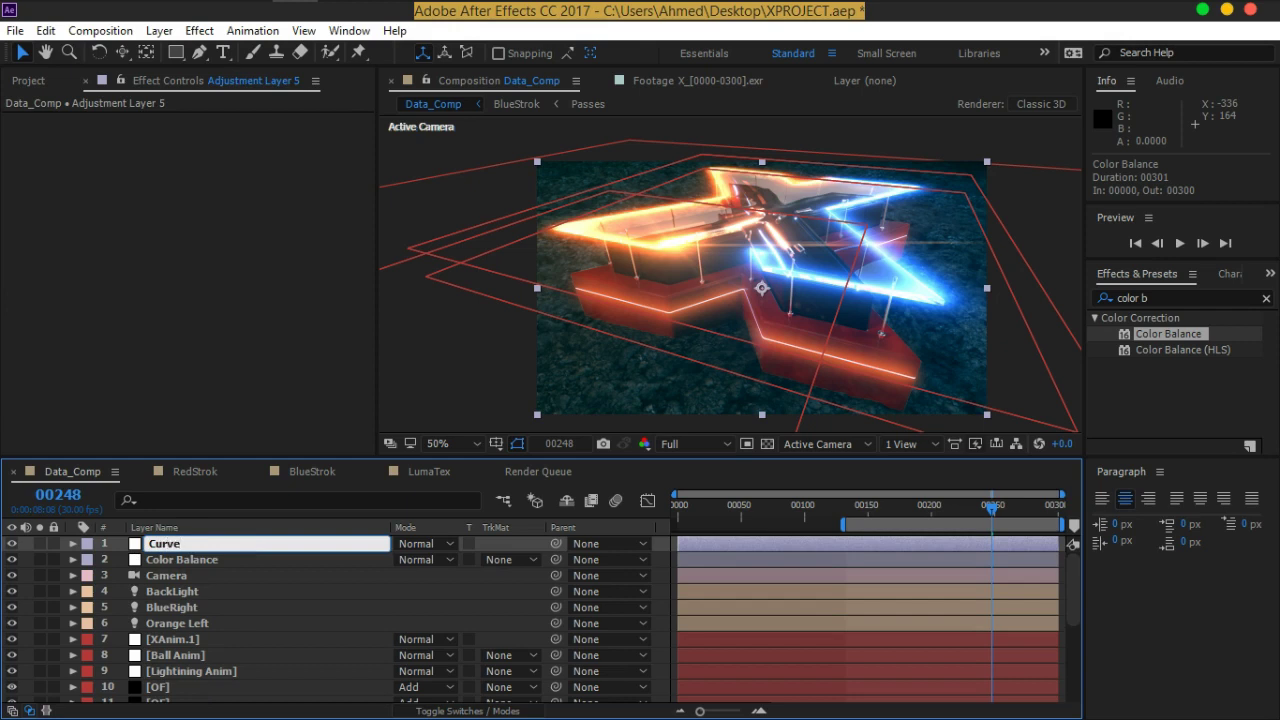
{"action": "type", "text": "s"}
{"action": "key", "text": "Return"}
Apply Curves and bend the RGB curve into a contrast-boosting S-shape
{"action": "key", "text": "ctrl+space"}
{"action": "type", "text": "cur"}
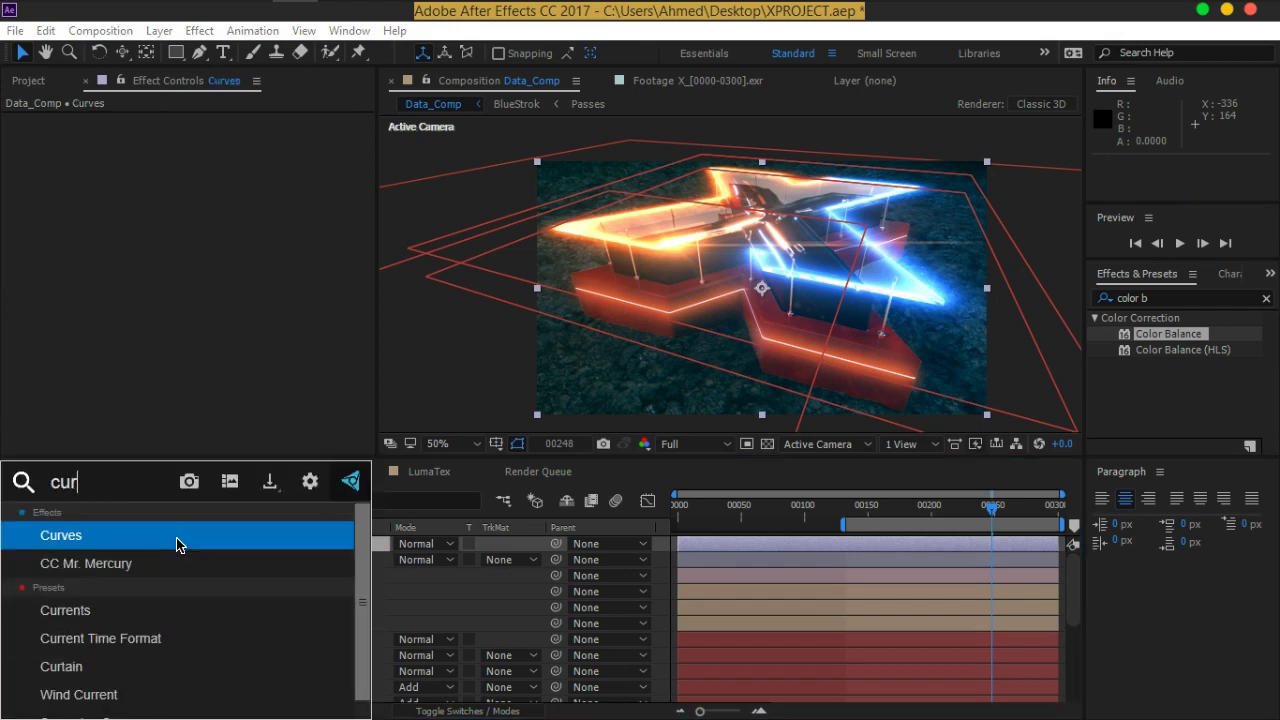
{"action": "left_click", "coordinate": [177, 544]}
{"action": "left_click_drag", "start_coordinate": [110, 362], "coordinate": [127, 374]}
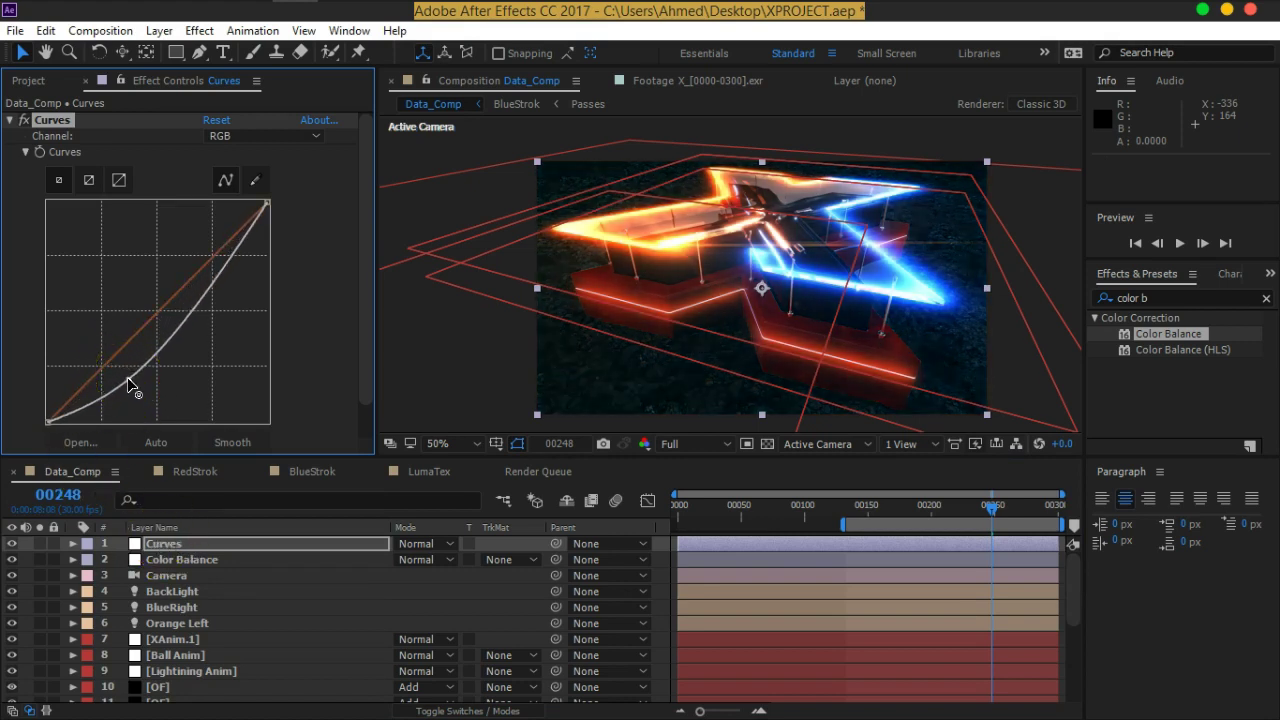
{"action": "left_click_drag", "start_coordinate": [186, 300], "coordinate": [207, 283]}
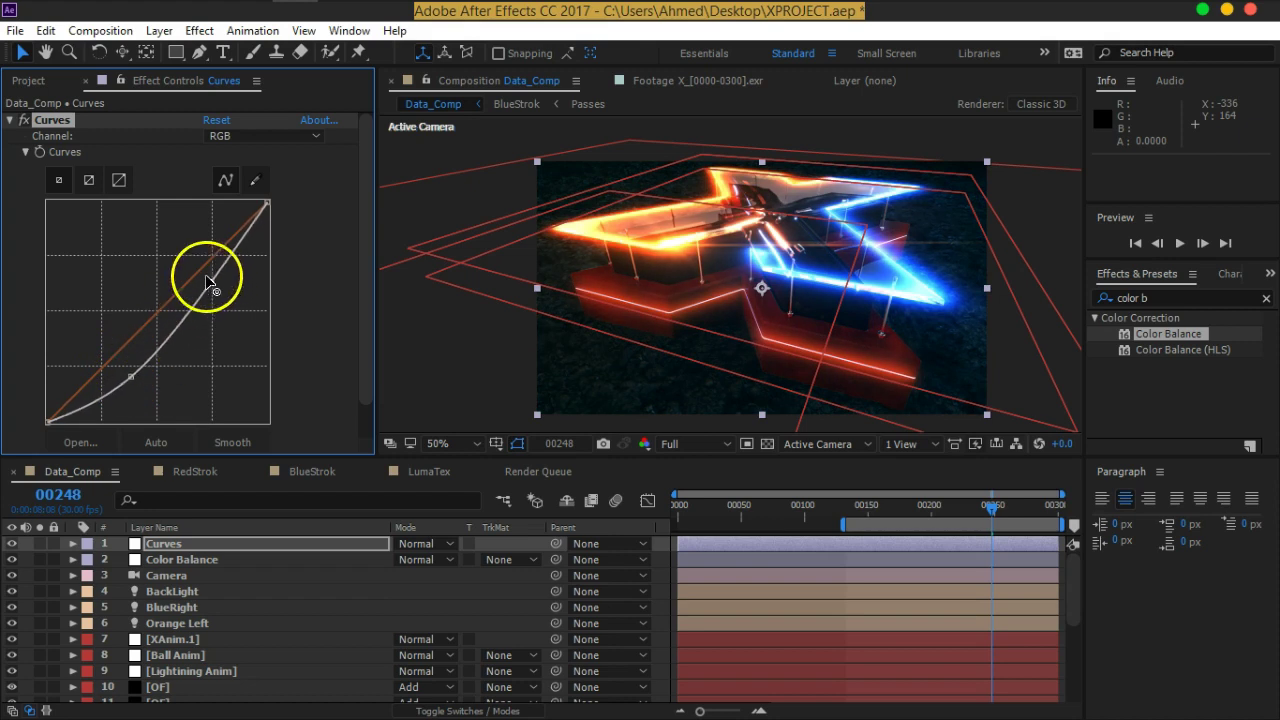
{"action": "left_click_drag", "start_coordinate": [128, 404], "coordinate": [202, 275]}
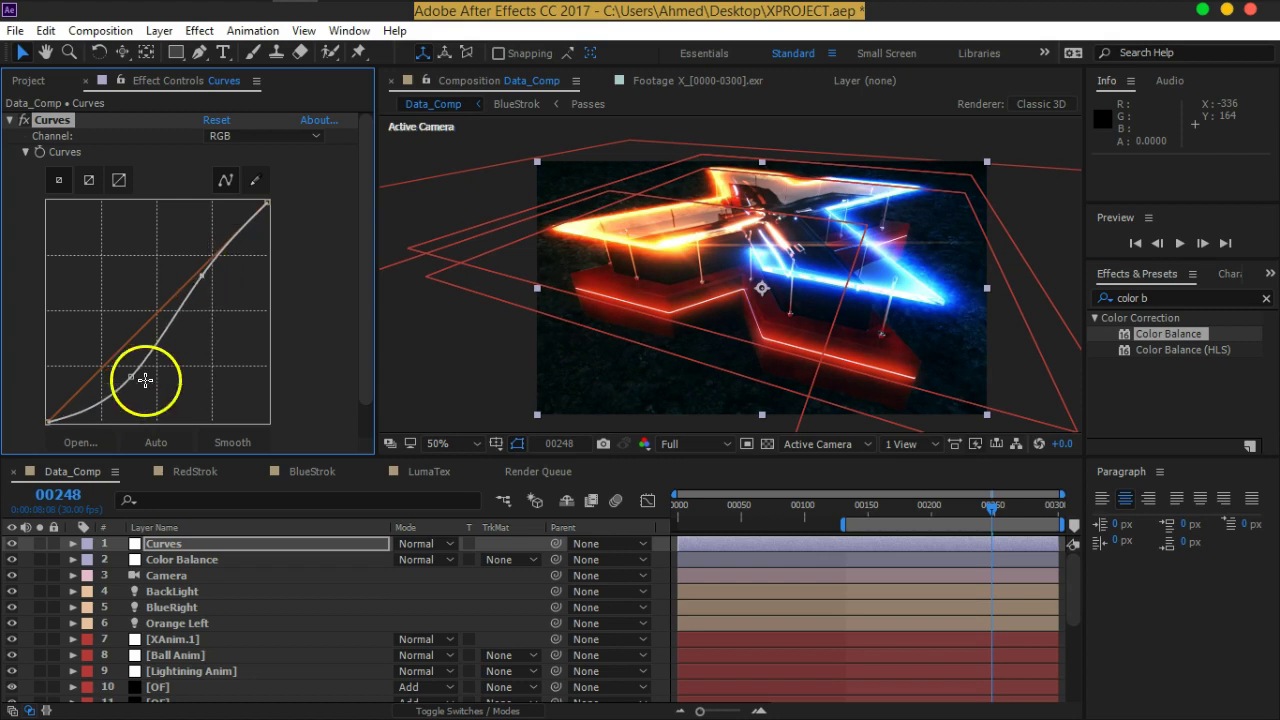
{"action": "left_click_drag", "start_coordinate": [131, 376], "coordinate": [122, 377]}
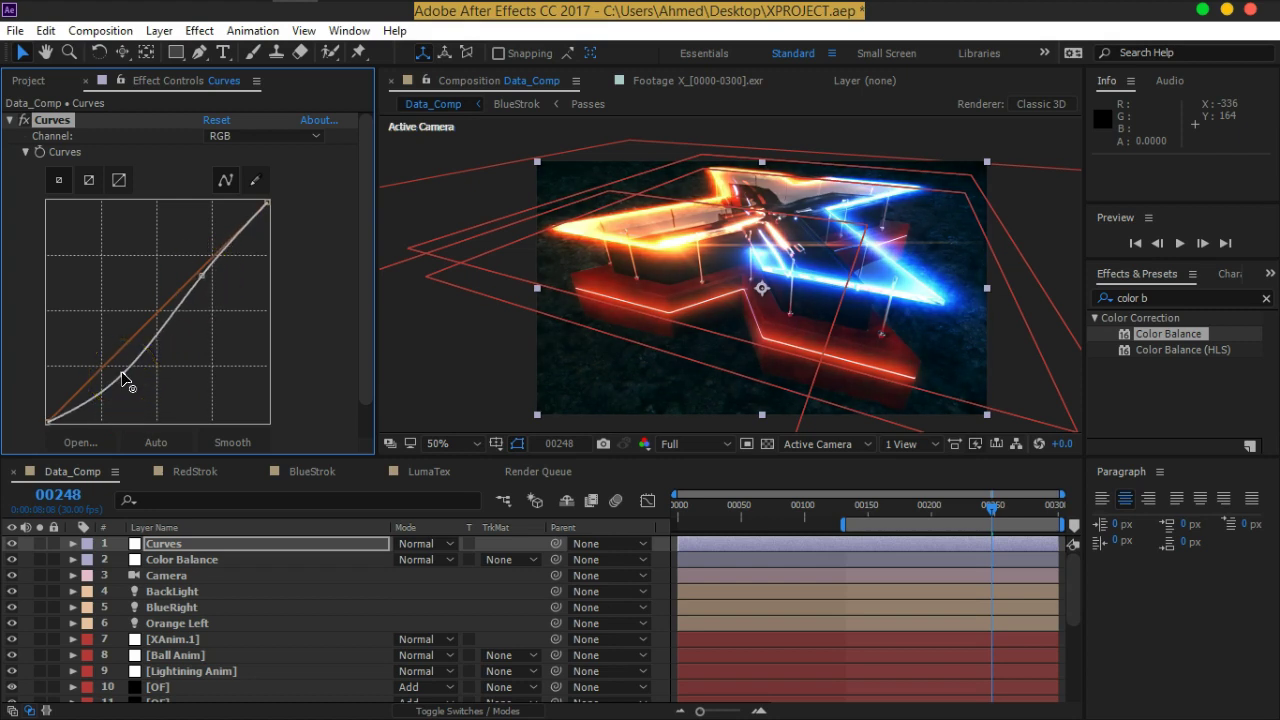
{"action": "left_click", "coordinate": [11, 545]}
{"action": "left_click", "coordinate": [11, 545]}
Inspect the graded logo around frame 277, then select the Curves layer
{"action": "left_click_drag", "start_coordinate": [966, 515], "coordinate": [1030, 515]}
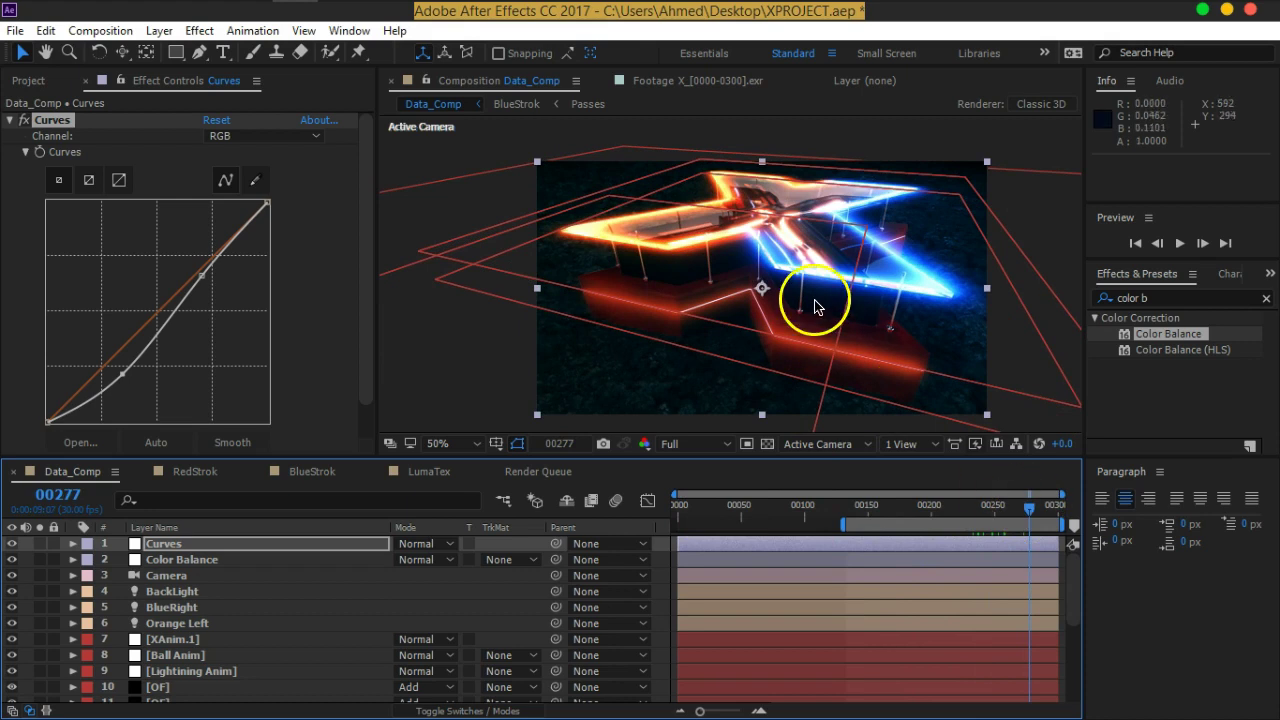
{"action": "scroll", "coordinate": [814, 300], "scroll_direction": "up", "scroll_amount": 2}
{"action": "left_click_drag", "start_coordinate": [894, 209], "coordinate": [795, 300]}
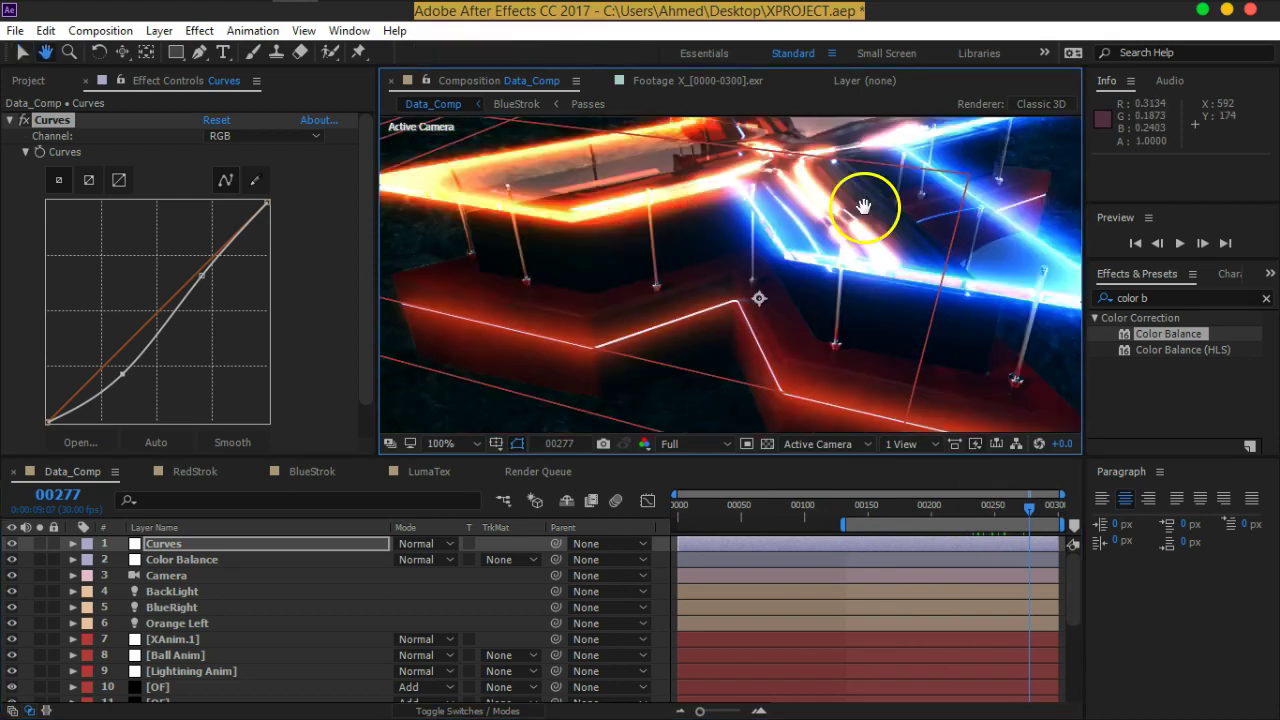
{"action": "scroll", "coordinate": [853, 240], "scroll_direction": "down", "scroll_amount": 2}
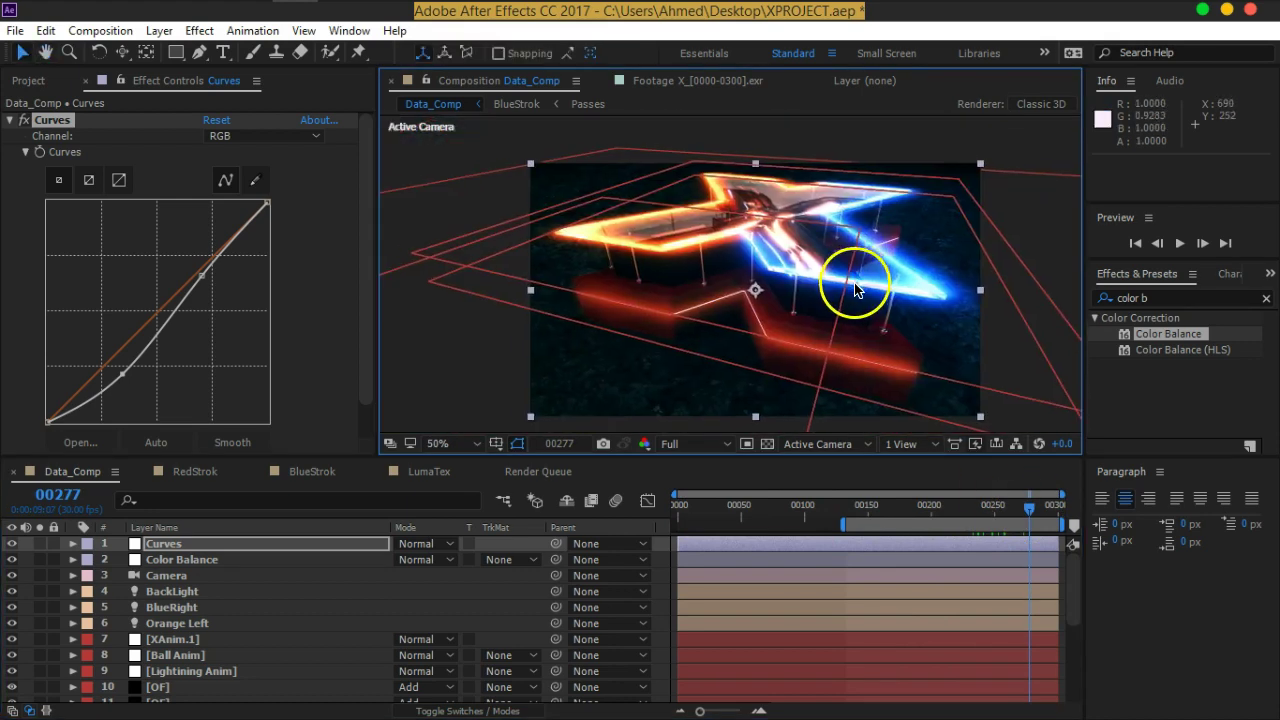
{"action": "left_click", "coordinate": [928, 318]}
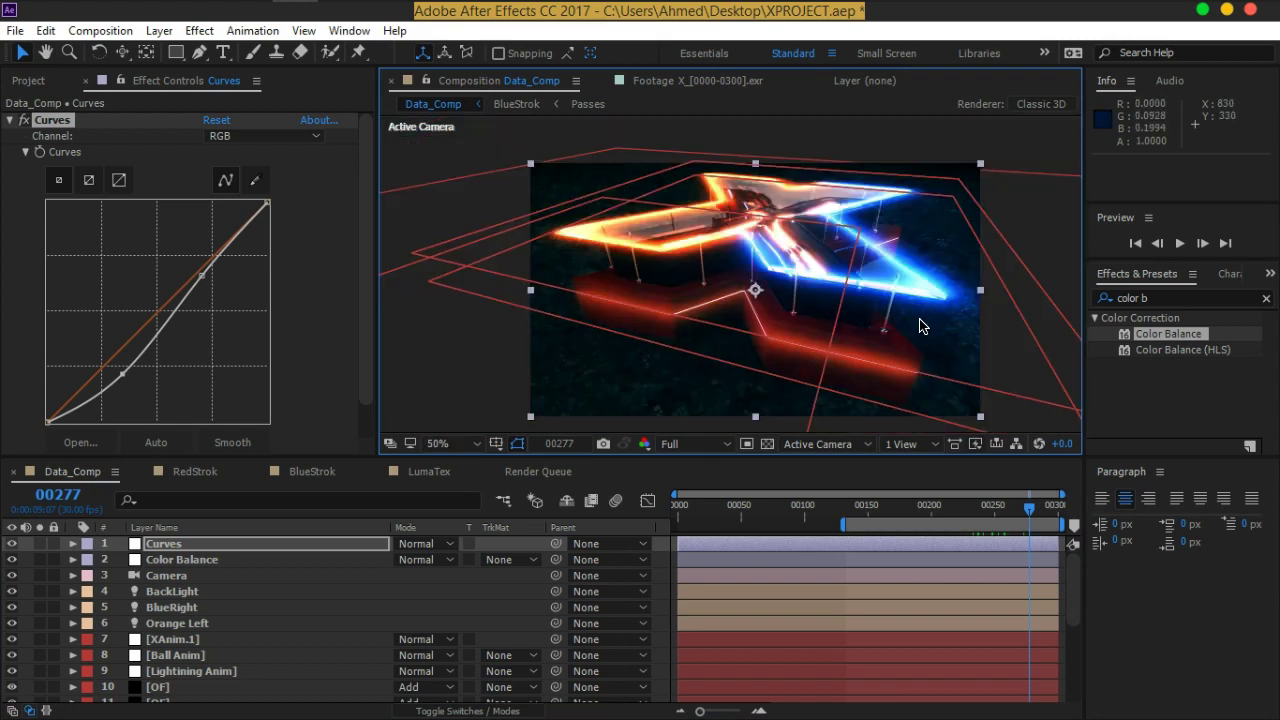
{"action": "left_click_drag", "start_coordinate": [966, 427], "coordinate": [762, 420]}
{"action": "left_click", "coordinate": [172, 549]}
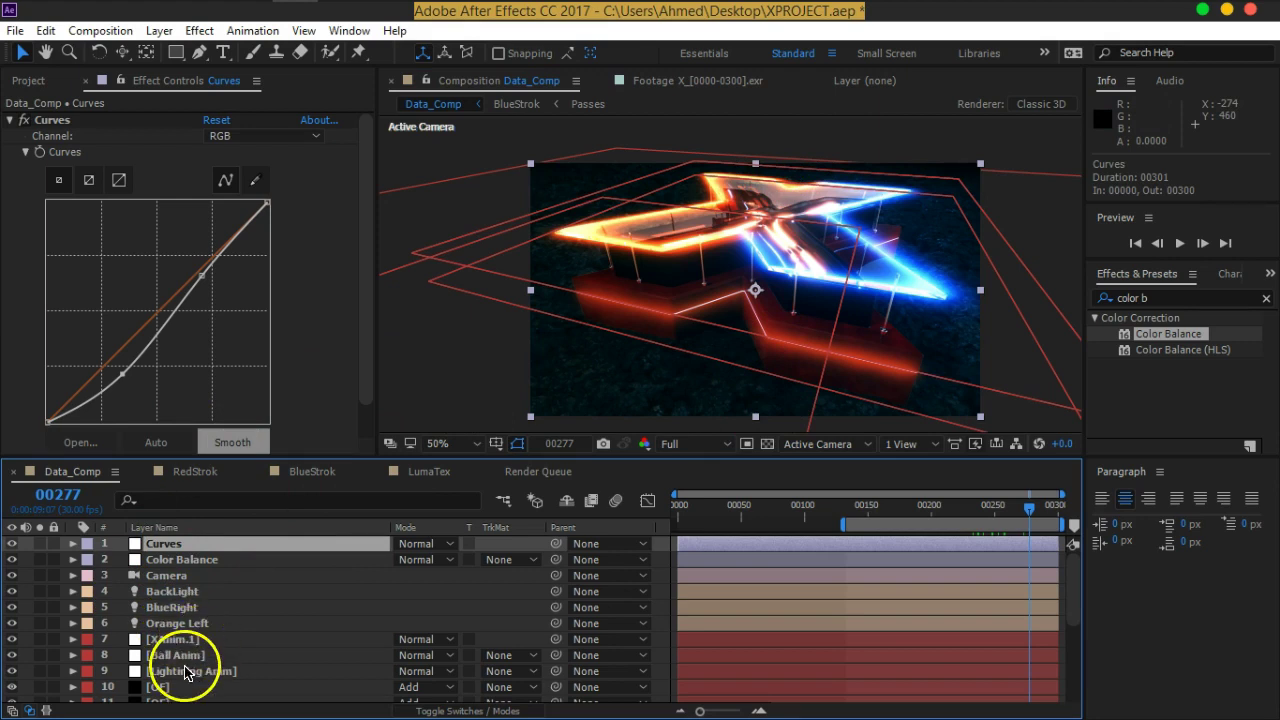
Create a black 960×540 solid named Particles and place it below Lightining Anim
{"action": "key", "text": "ctrl+y"}
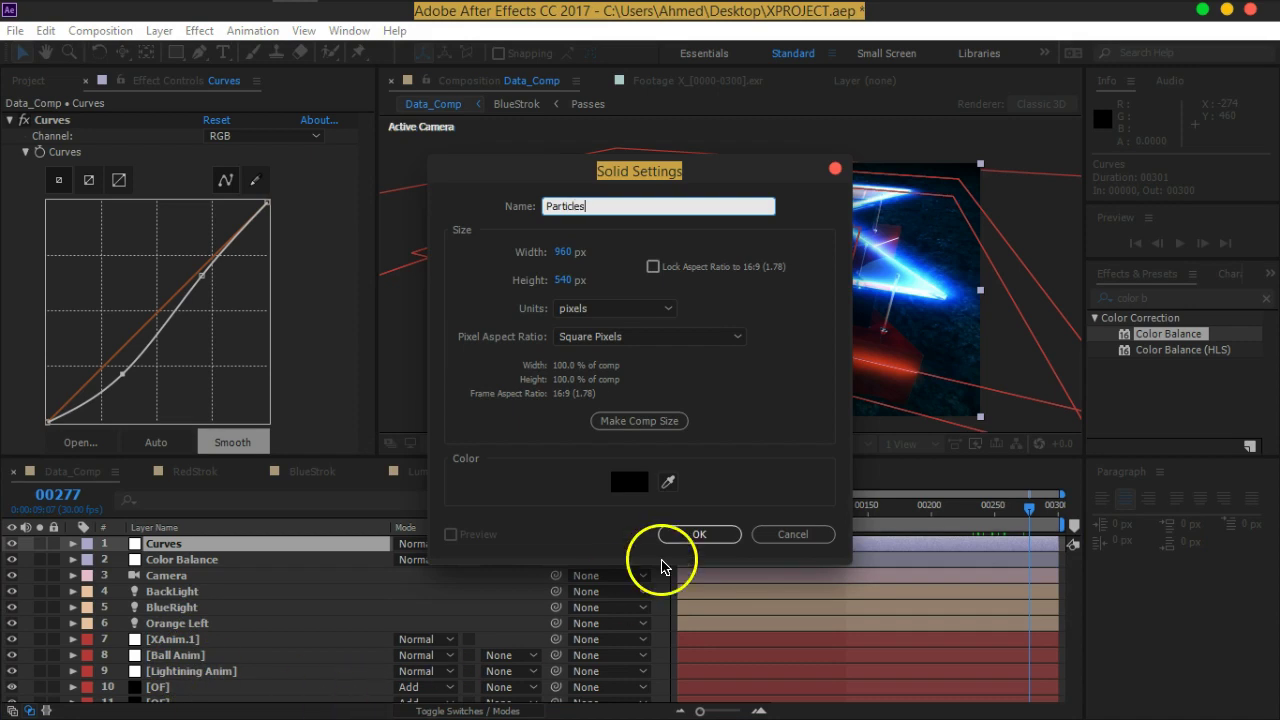
{"action": "left_click", "coordinate": [699, 533]}
{"action": "mouse_move", "coordinate": [177, 547]}
{"action": "left_mouse_down"}
{"action": "mouse_move", "coordinate": [202, 692]}
{"action": "mouse_move", "coordinate": [243, 634]}
{"action": "left_mouse_up"}
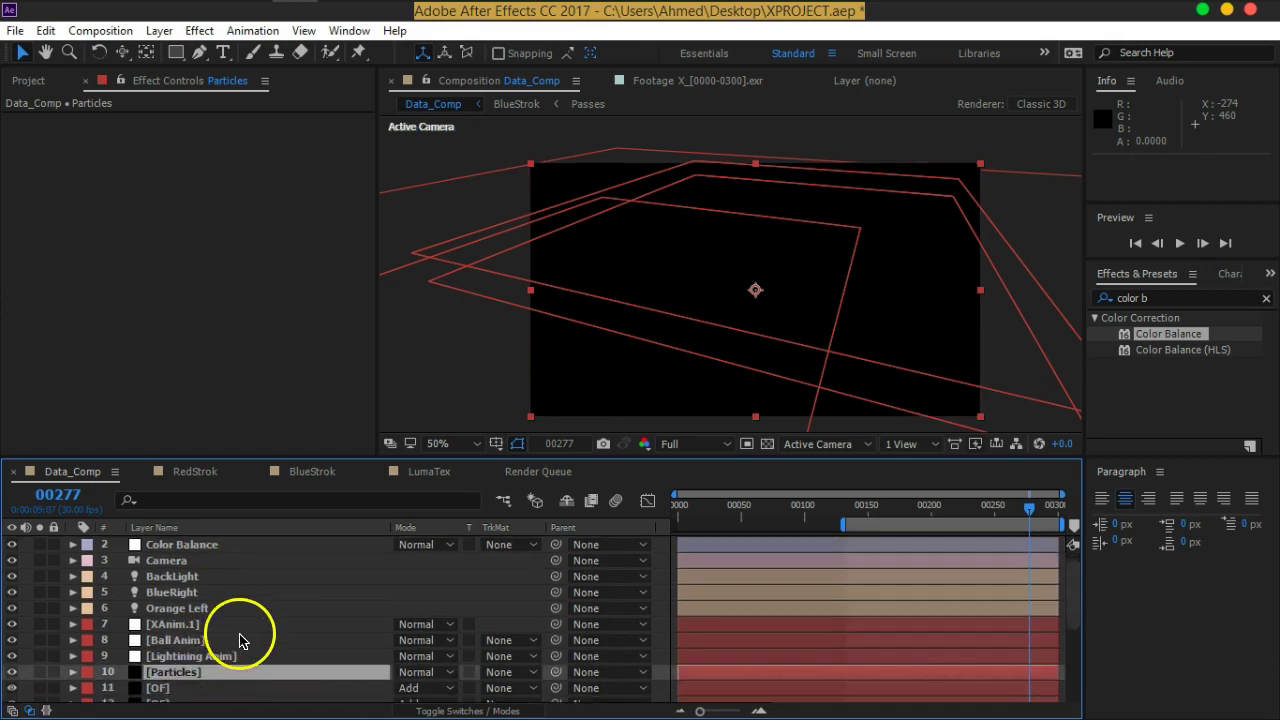
{"action": "scroll", "coordinate": [243, 634], "scroll_direction": "down", "scroll_amount": 3}
{"action": "scroll", "coordinate": [175, 591], "scroll_direction": "up", "scroll_amount": 2}
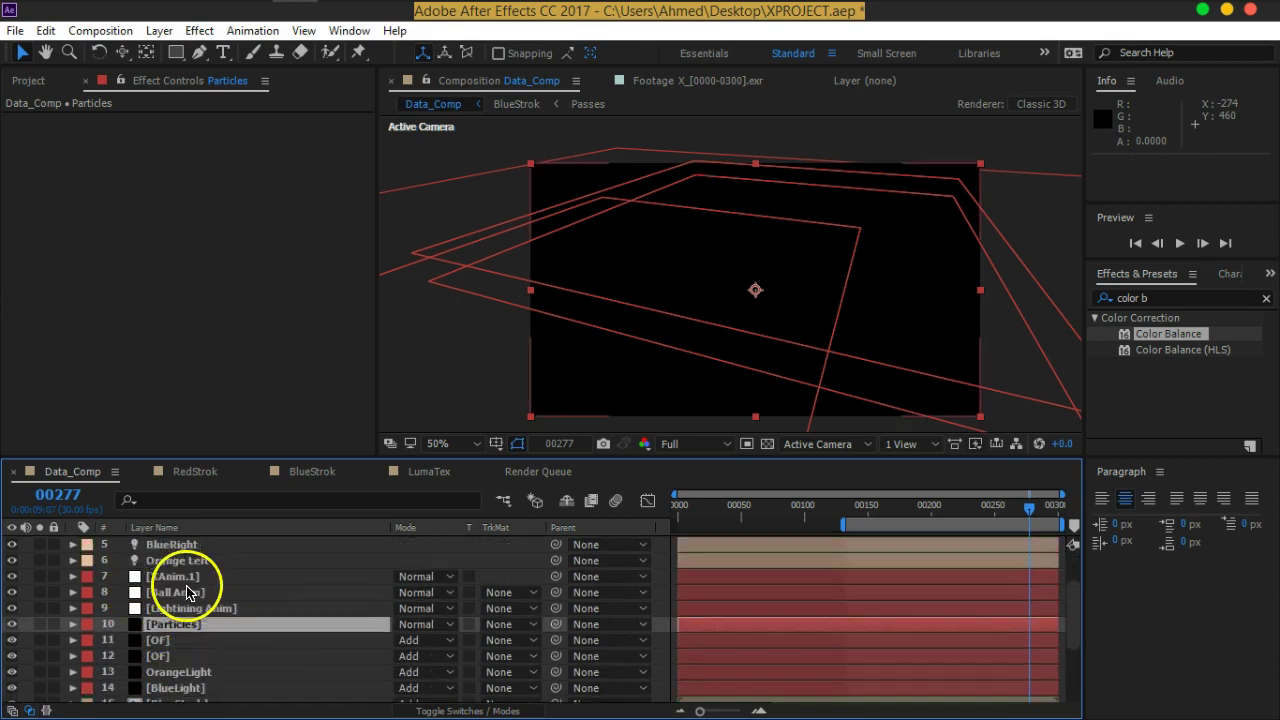
{"action": "left_click", "coordinate": [1205, 297]}
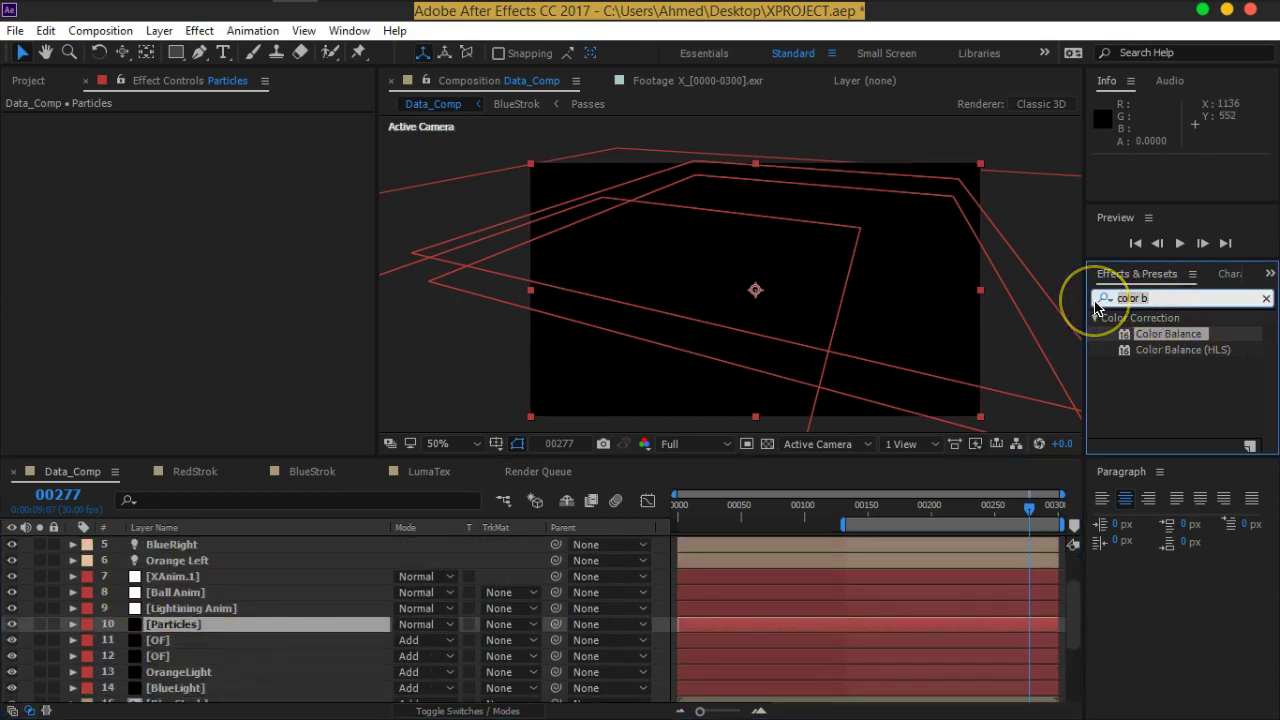
Apply Trapcode Particular to the Particles layer and start the work area at frame 00000
{"action": "type", "text": "part"}
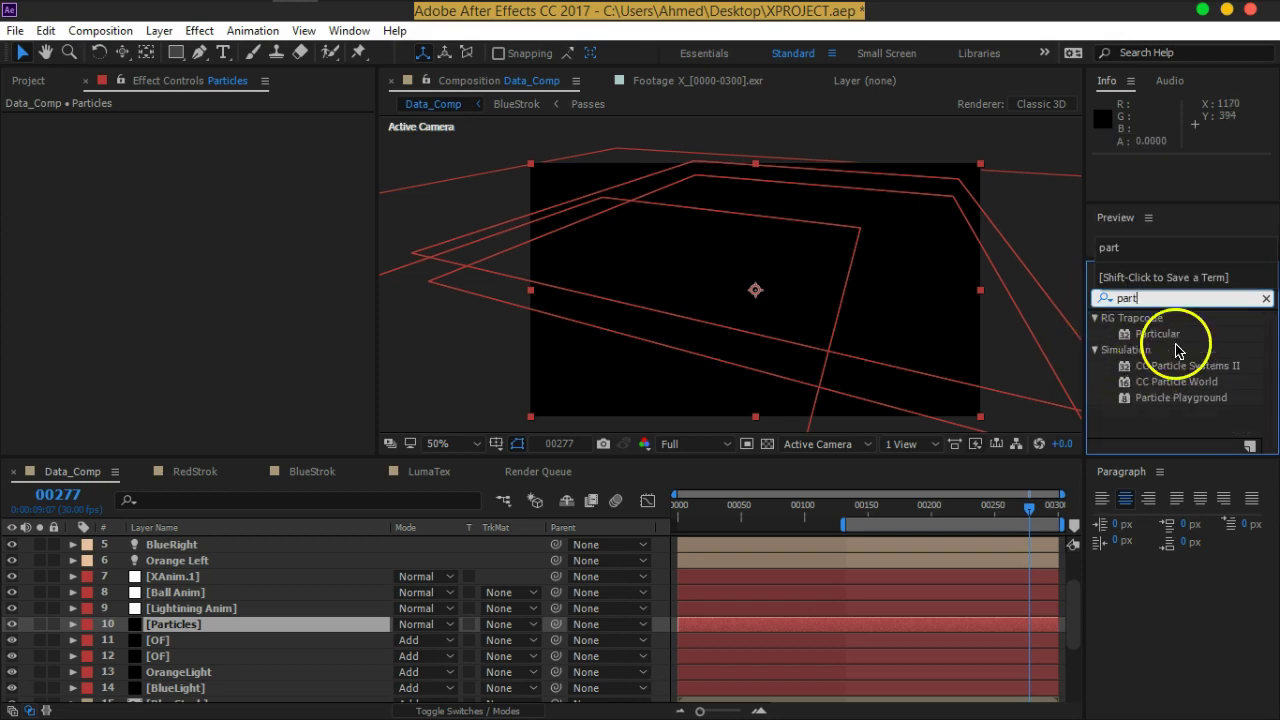
{"action": "left_click", "coordinate": [1124, 333]}
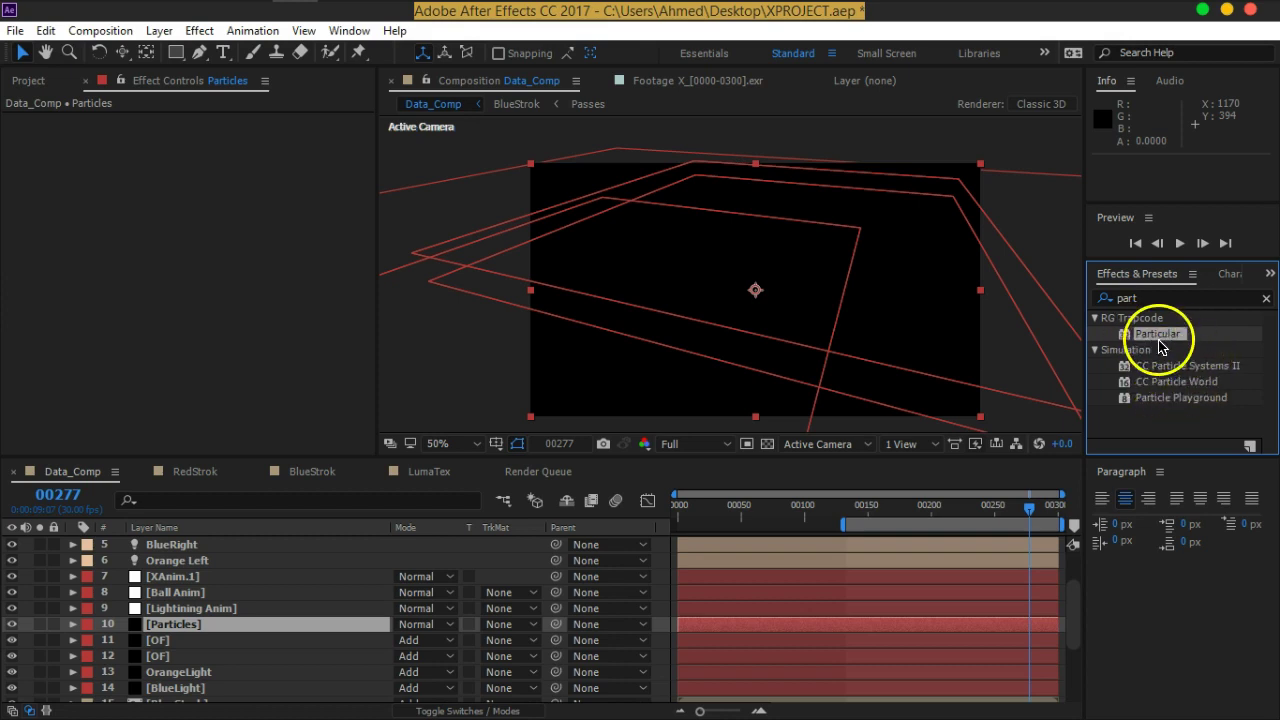
{"action": "left_click_drag", "start_coordinate": [1165, 340], "coordinate": [203, 624]}
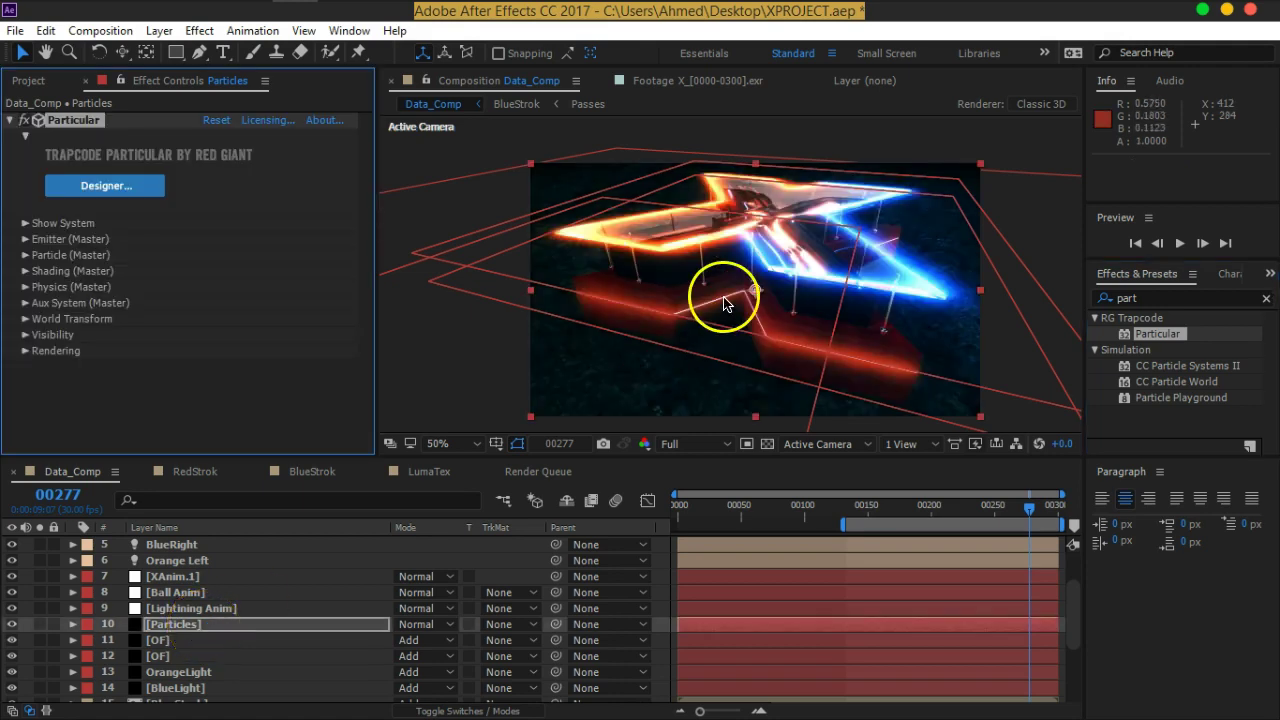
{"action": "left_click_drag", "start_coordinate": [838, 528], "coordinate": [654, 523]}
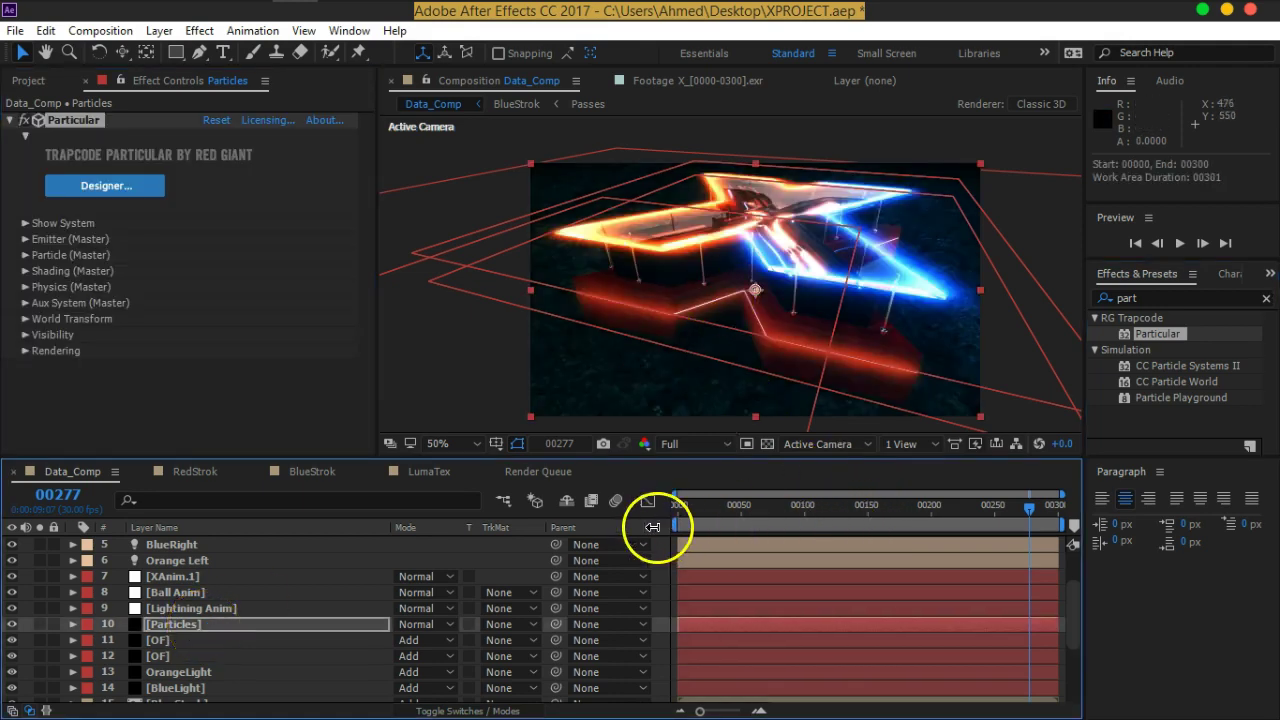
{"action": "left_click", "coordinate": [683, 507]}
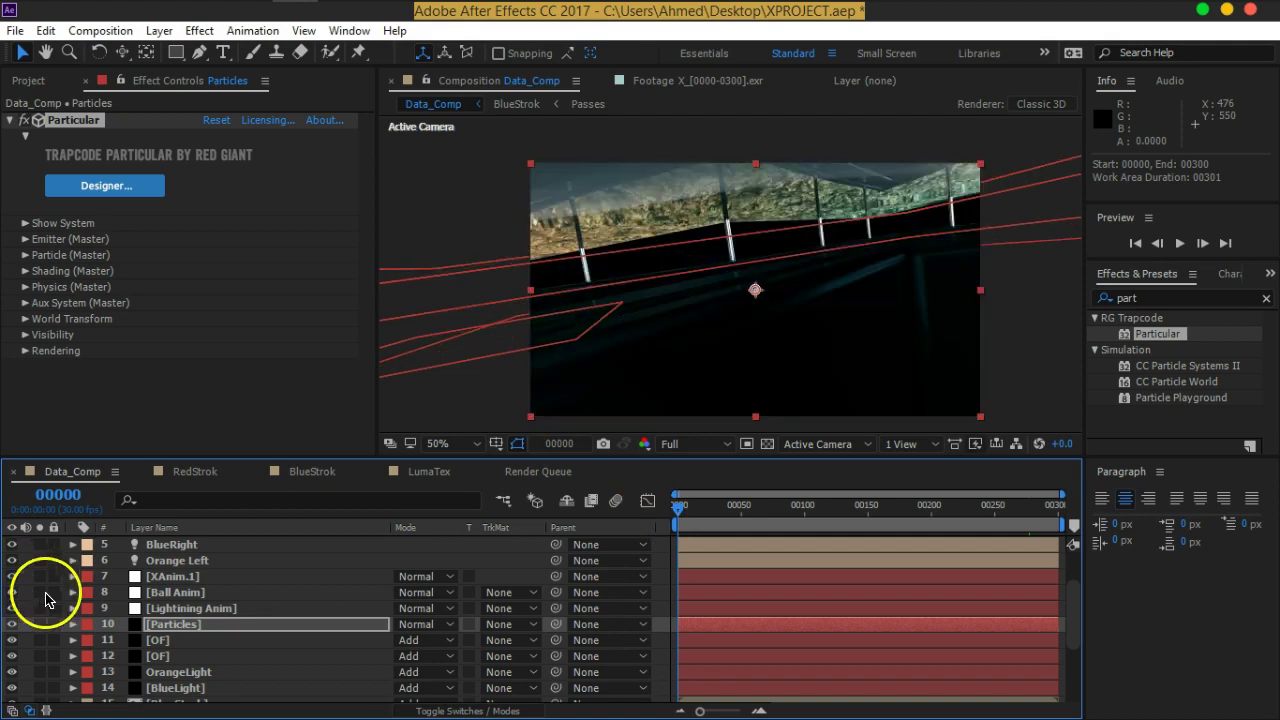
Solo the Particles layer and scrub from frame 00000 to preview the particles
{"action": "left_click", "coordinate": [39, 624]}
{"action": "mouse_move", "coordinate": [677, 518]}
{"action": "left_mouse_down"}
{"action": "mouse_move", "coordinate": [761, 509]}
{"action": "mouse_move", "coordinate": [729, 527]}
{"action": "mouse_move", "coordinate": [608, 526]}
{"action": "left_mouse_up"}
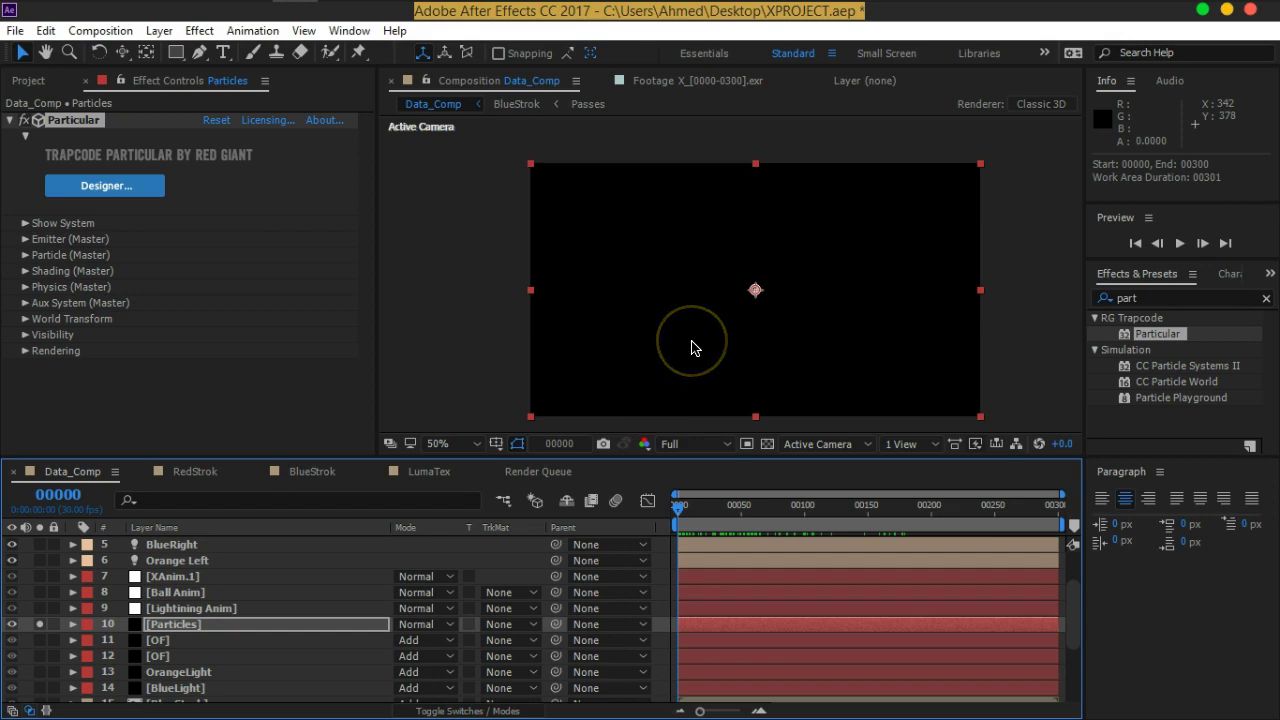
{"action": "left_click", "coordinate": [680, 507]}
{"action": "mouse_move", "coordinate": [680, 510]}
{"action": "left_mouse_down"}
{"action": "mouse_move", "coordinate": [720, 522]}
{"action": "mouse_move", "coordinate": [652, 540]}
{"action": "left_mouse_up"}
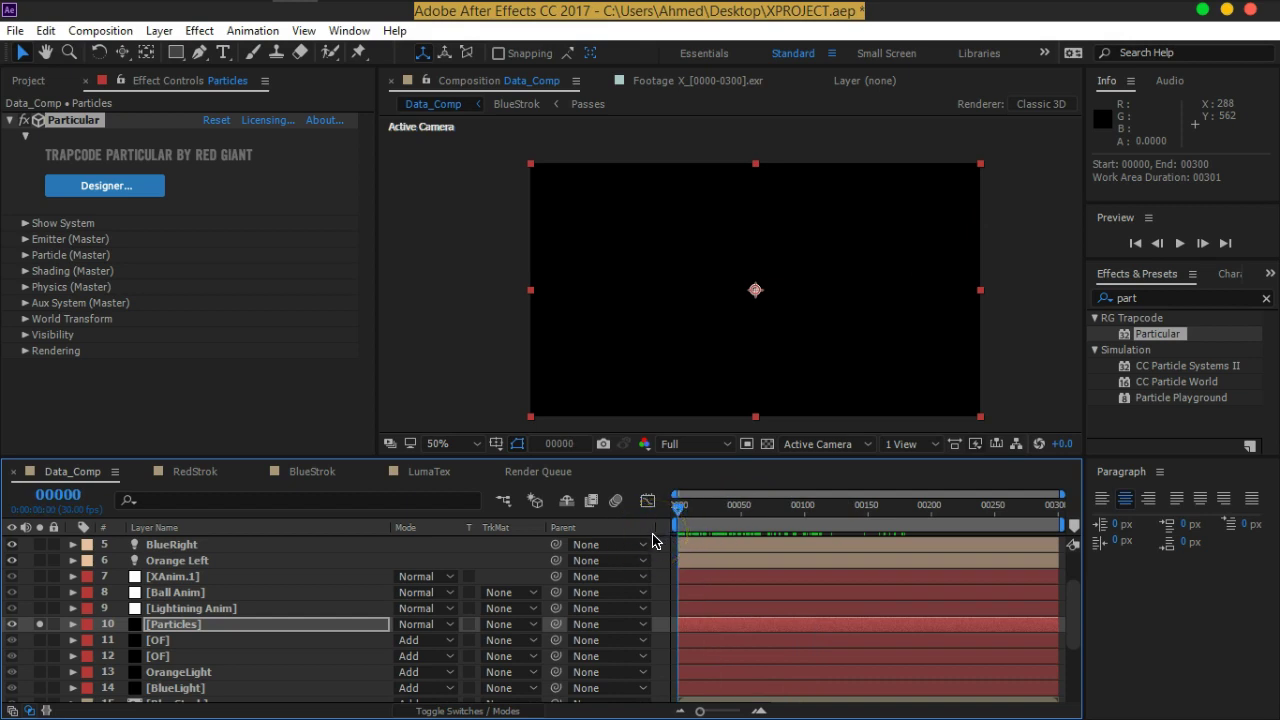
Also solo Lightining Anim, scrub through the lightning path, then select the Particles layer
{"action": "left_click", "coordinate": [168, 594]}
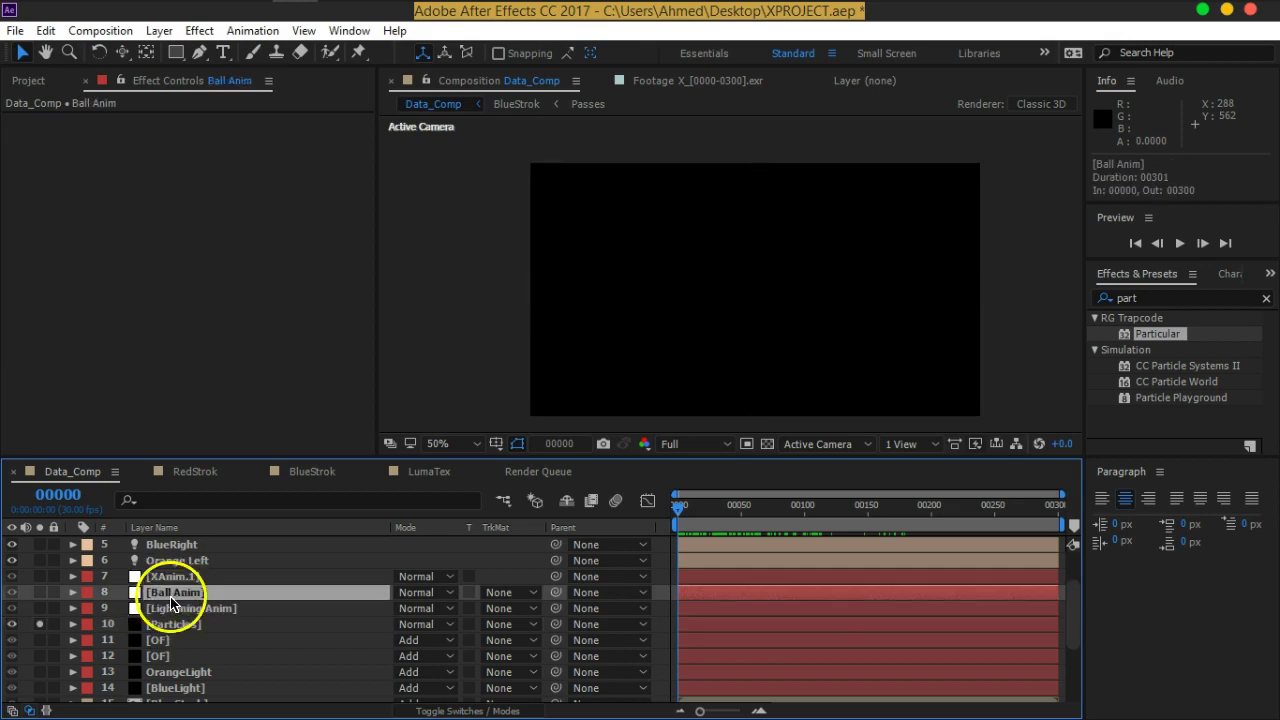
{"action": "left_click", "coordinate": [185, 609]}
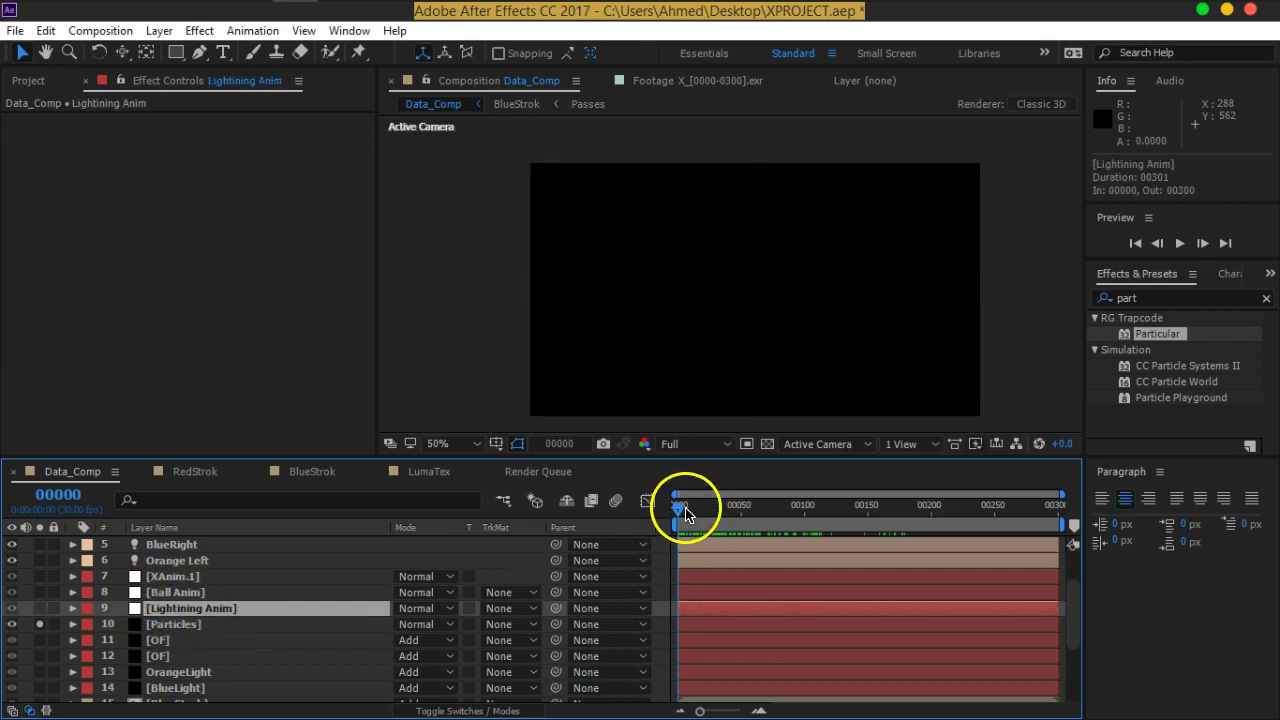
{"action": "left_click", "coordinate": [39, 608]}
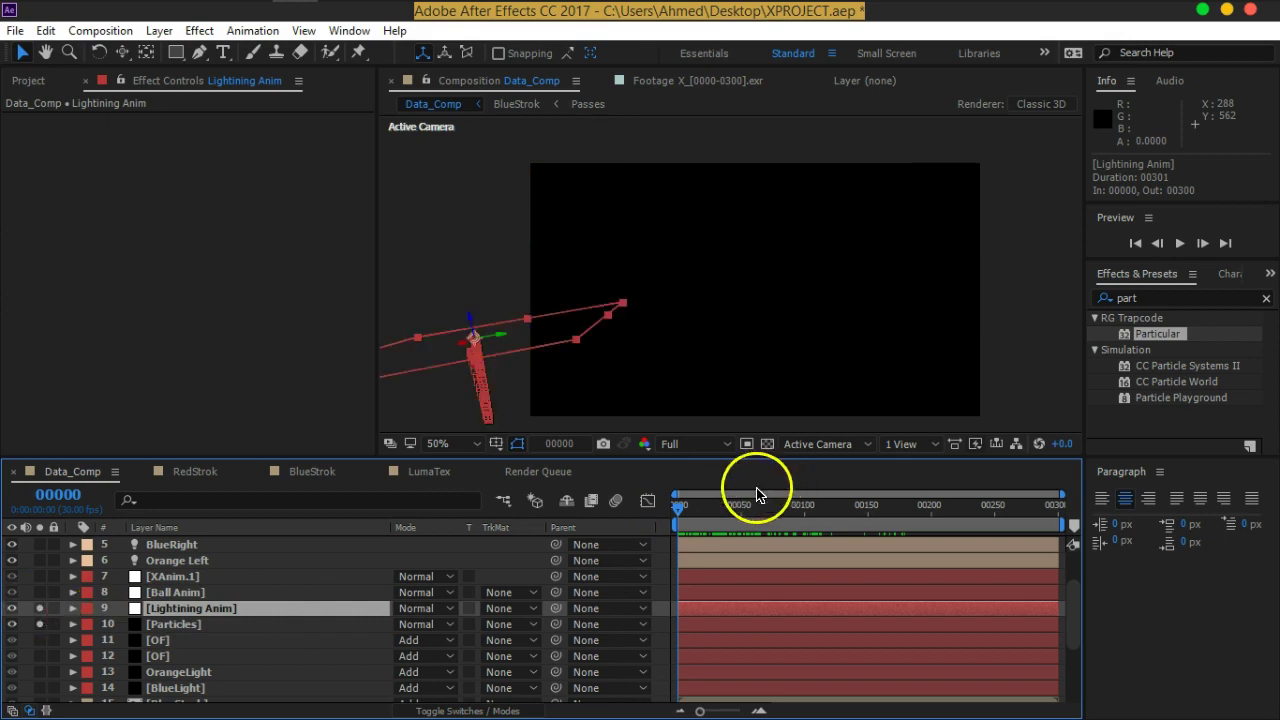
{"action": "left_click", "coordinate": [683, 508]}
{"action": "left_click_drag", "start_coordinate": [686, 511], "coordinate": [965, 507]}
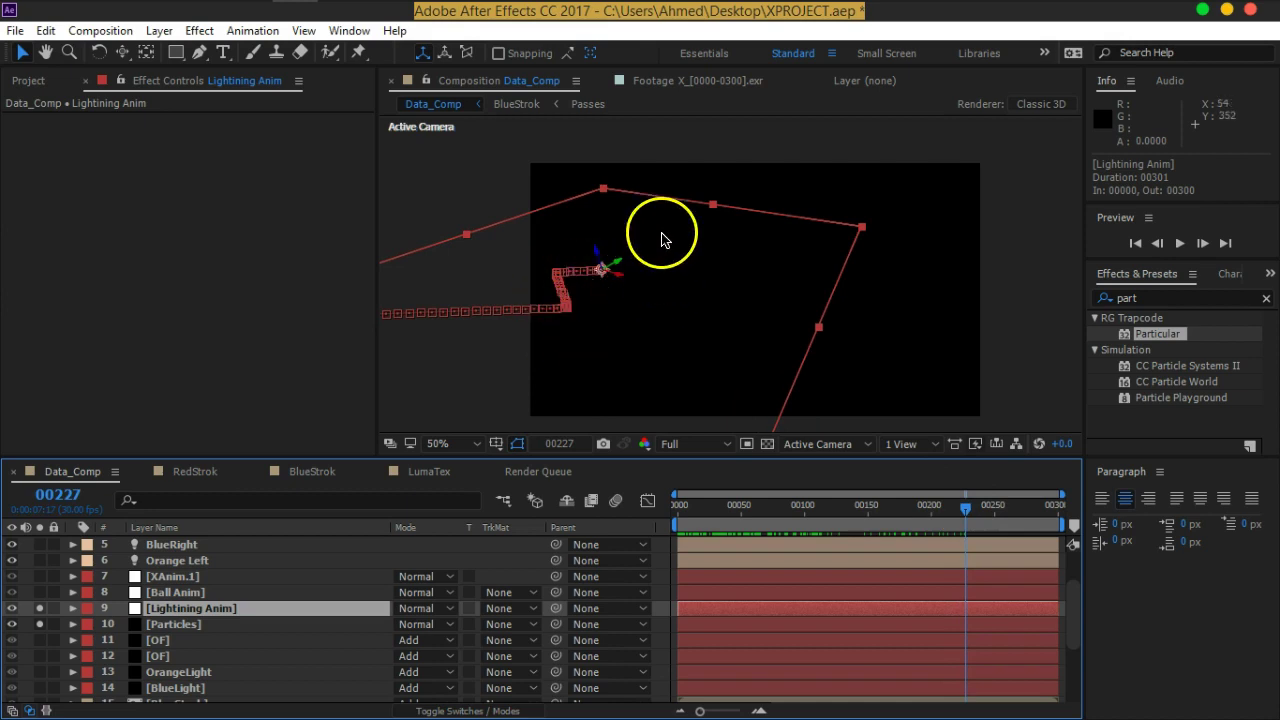
{"action": "mouse_move", "coordinate": [970, 515]}
{"action": "left_mouse_down"}
{"action": "mouse_move", "coordinate": [892, 512]}
{"action": "mouse_move", "coordinate": [928, 507]}
{"action": "left_mouse_up"}
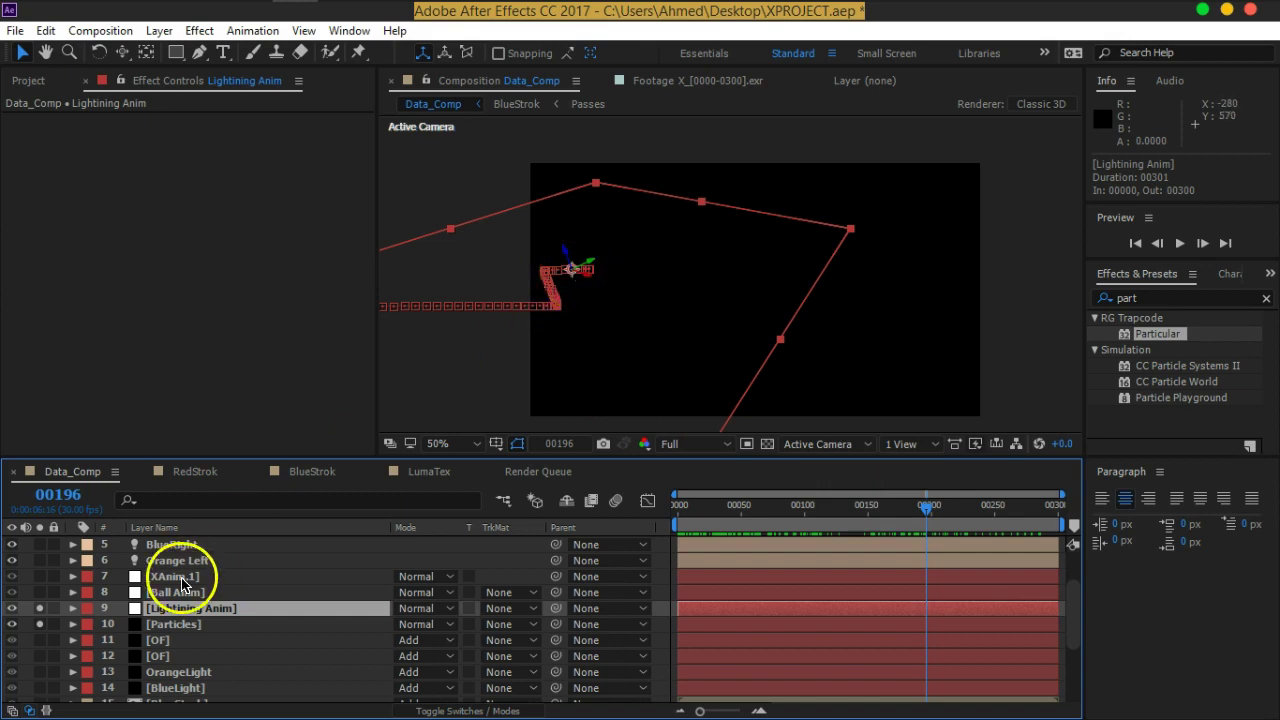
{"action": "left_click", "coordinate": [170, 624]}
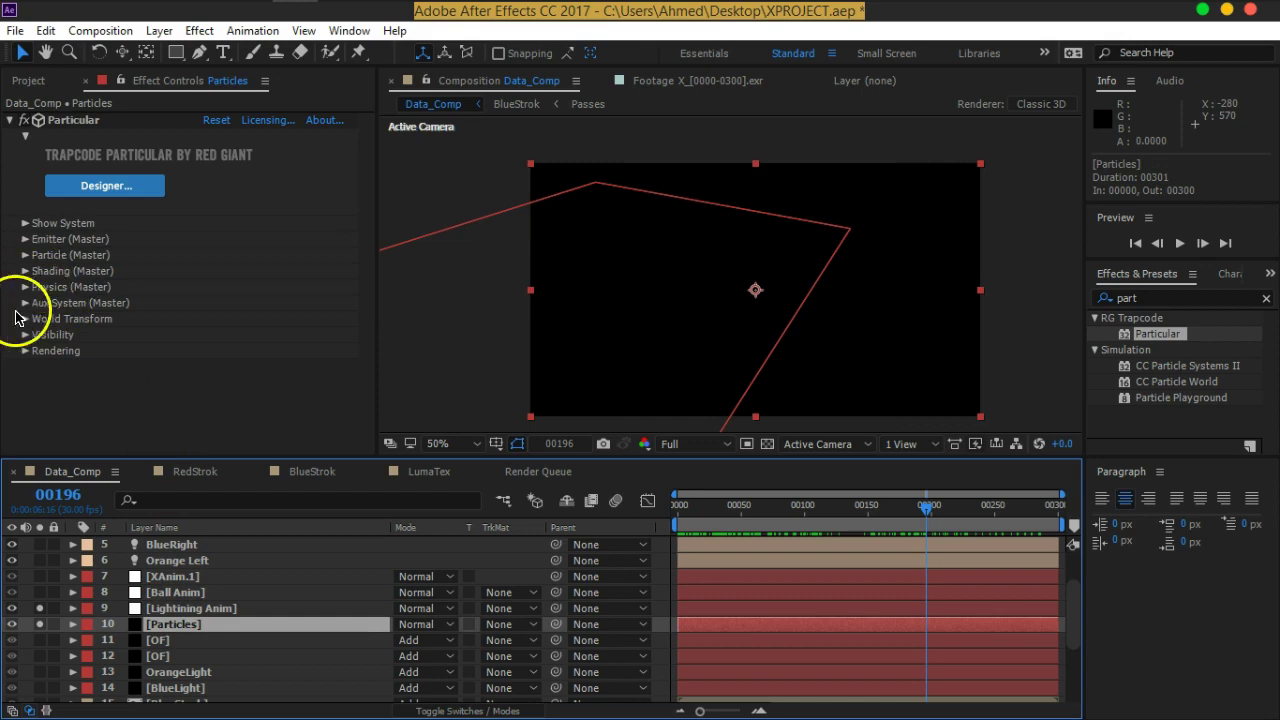
Expand Particular's Emitter (Master) settings and leave Emitter Type at Point
{"action": "left_click", "coordinate": [25, 239]}
{"action": "scroll", "coordinate": [8, 292], "scroll_direction": "down", "scroll_amount": 3}
{"action": "scroll", "coordinate": [40, 245], "scroll_direction": "up", "scroll_amount": 2}
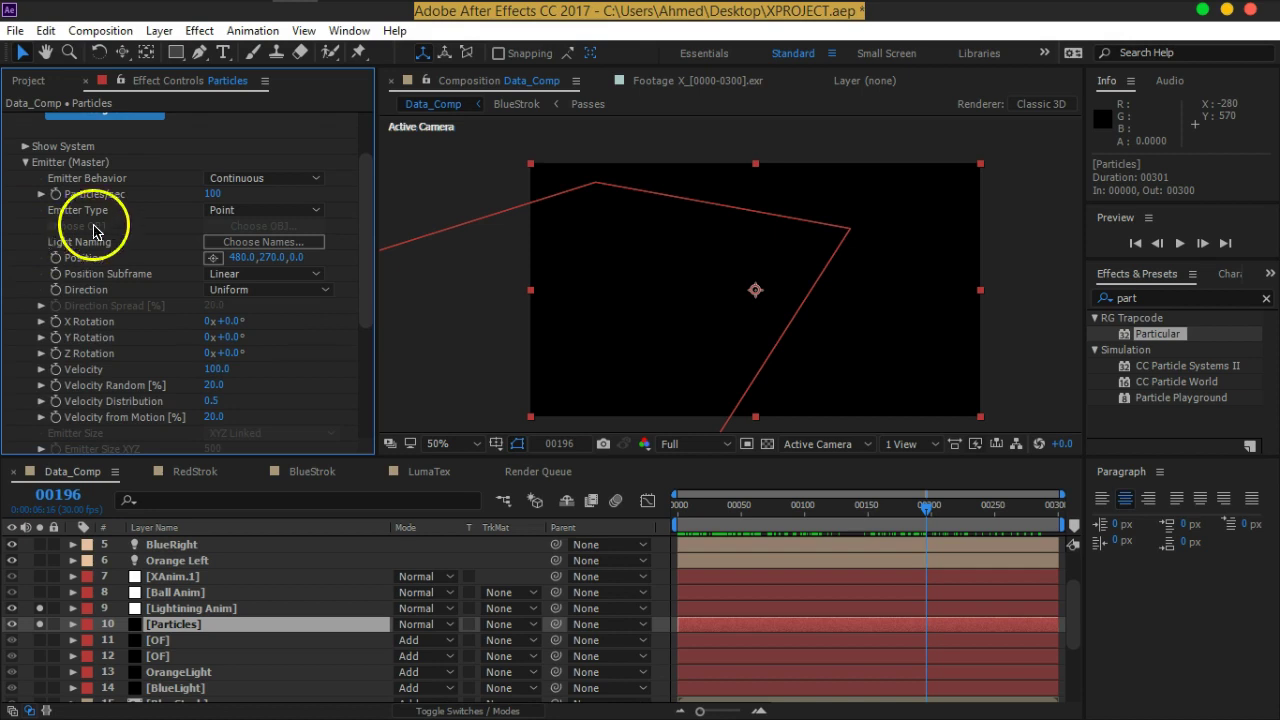
{"action": "left_click", "coordinate": [241, 212]}
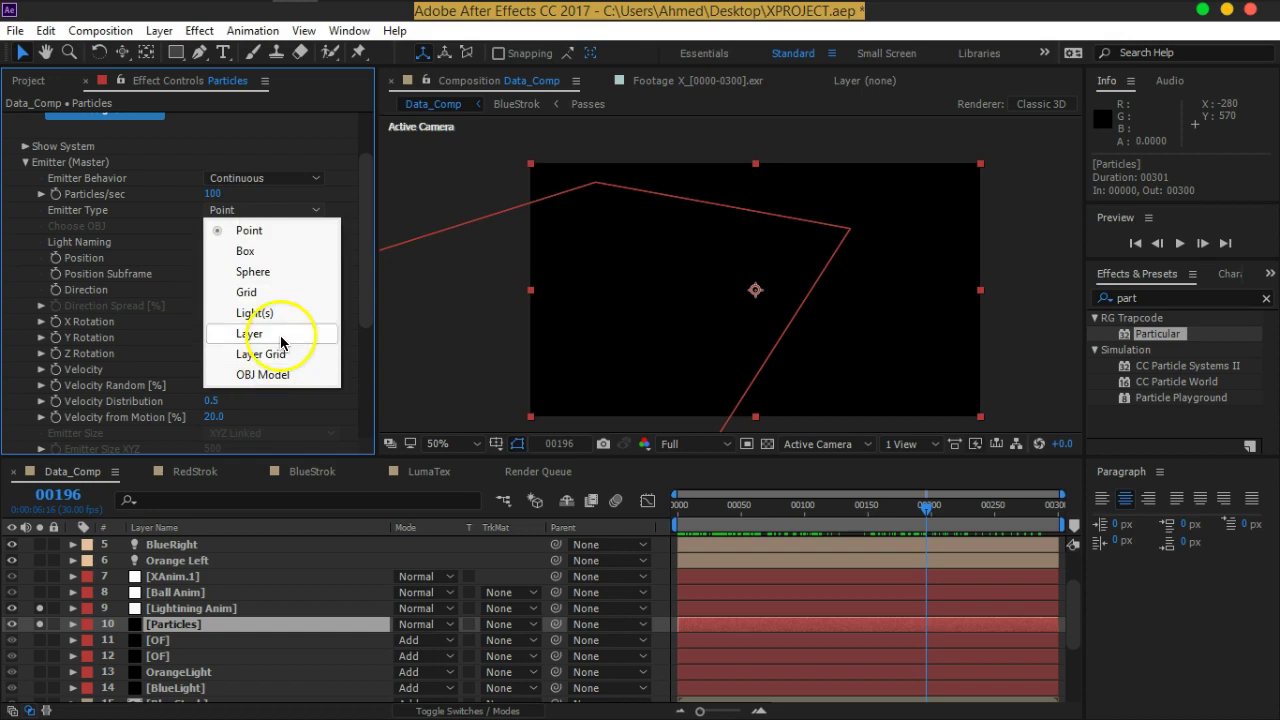
{"action": "left_click", "coordinate": [362, 203]}
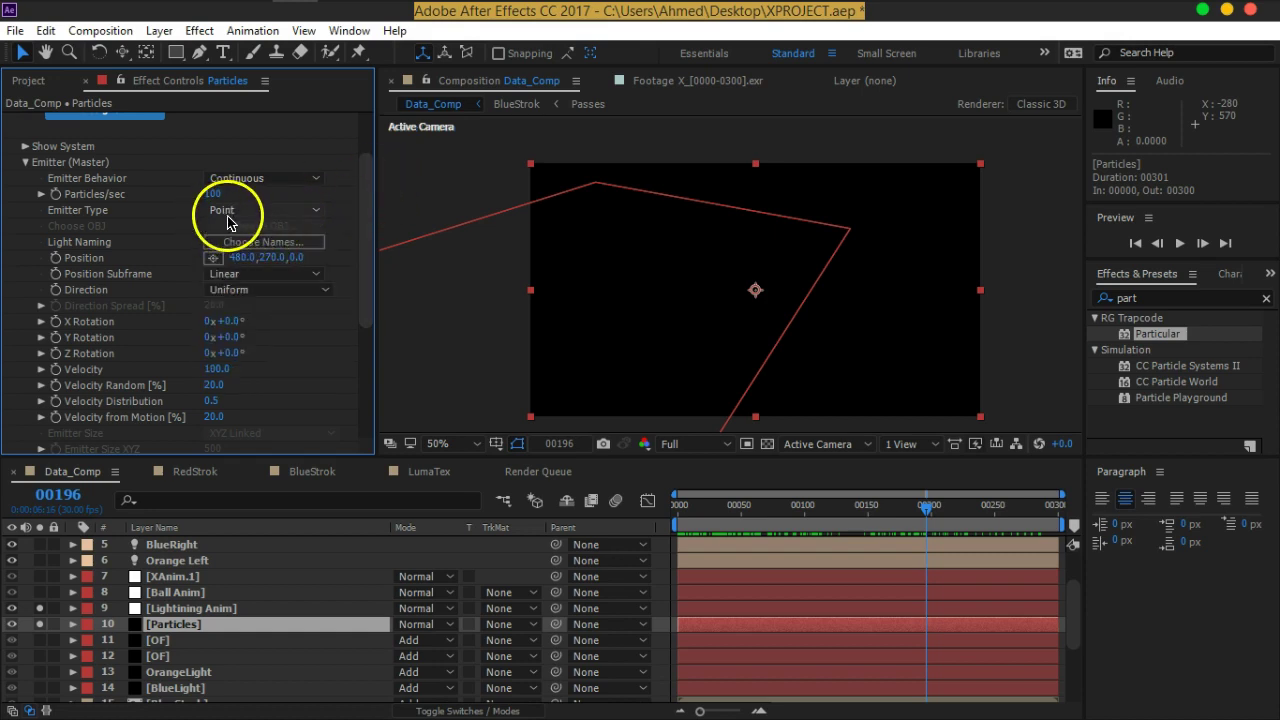
Zoom the composition view to 25% and back to 50%, then reselect the Particles layer
{"action": "key", "text": "comma"}
{"action": "key", "text": "comma"}
{"action": "key", "text": "period"}
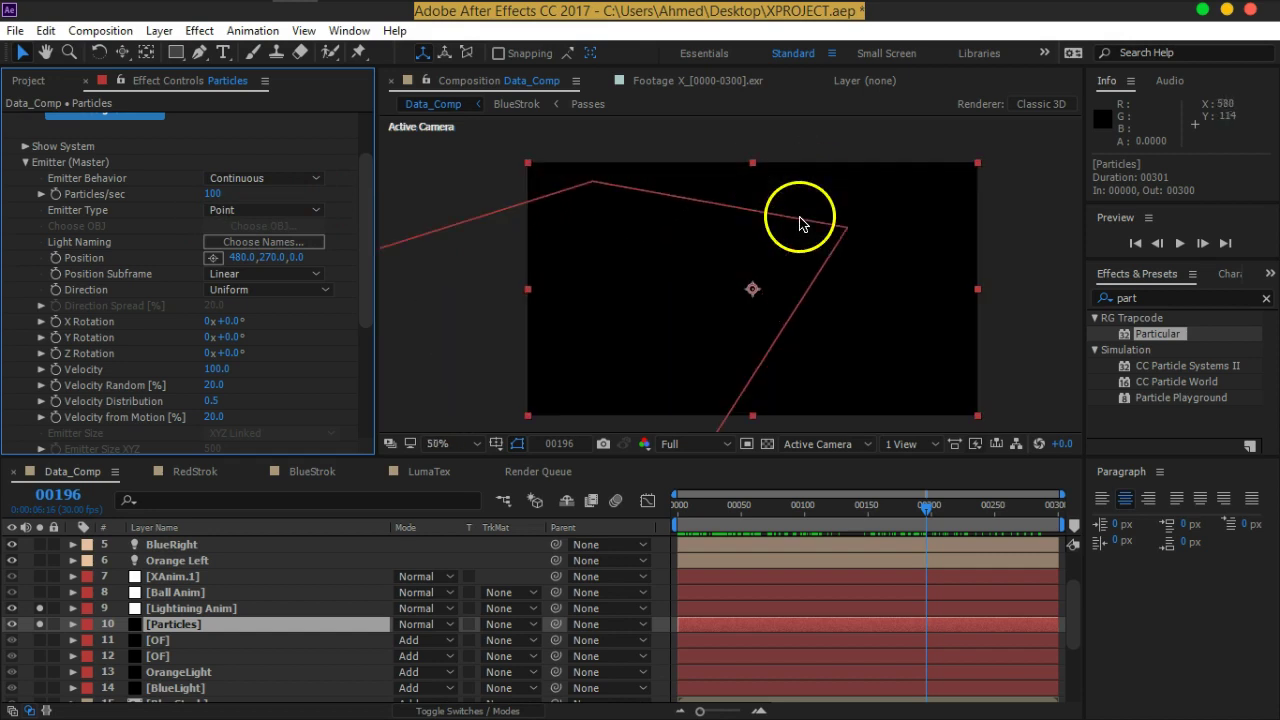
{"action": "left_click", "coordinate": [222, 607]}
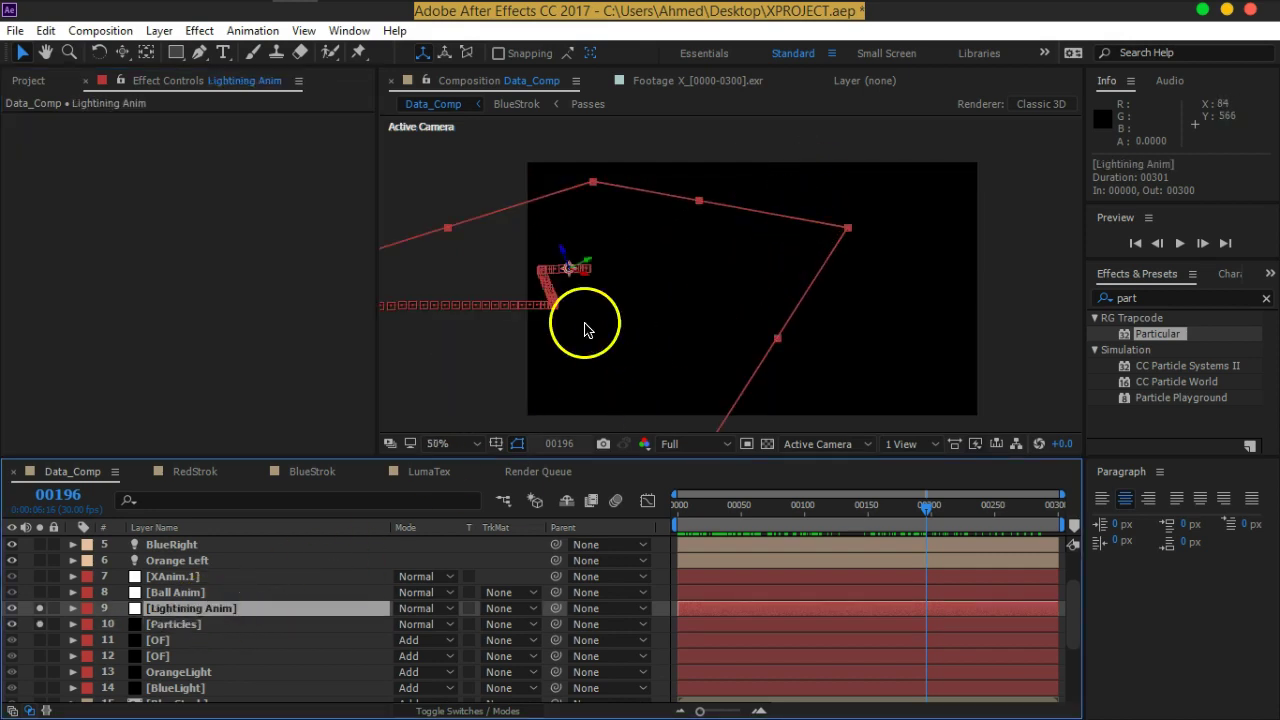
{"action": "left_click", "coordinate": [218, 624]}
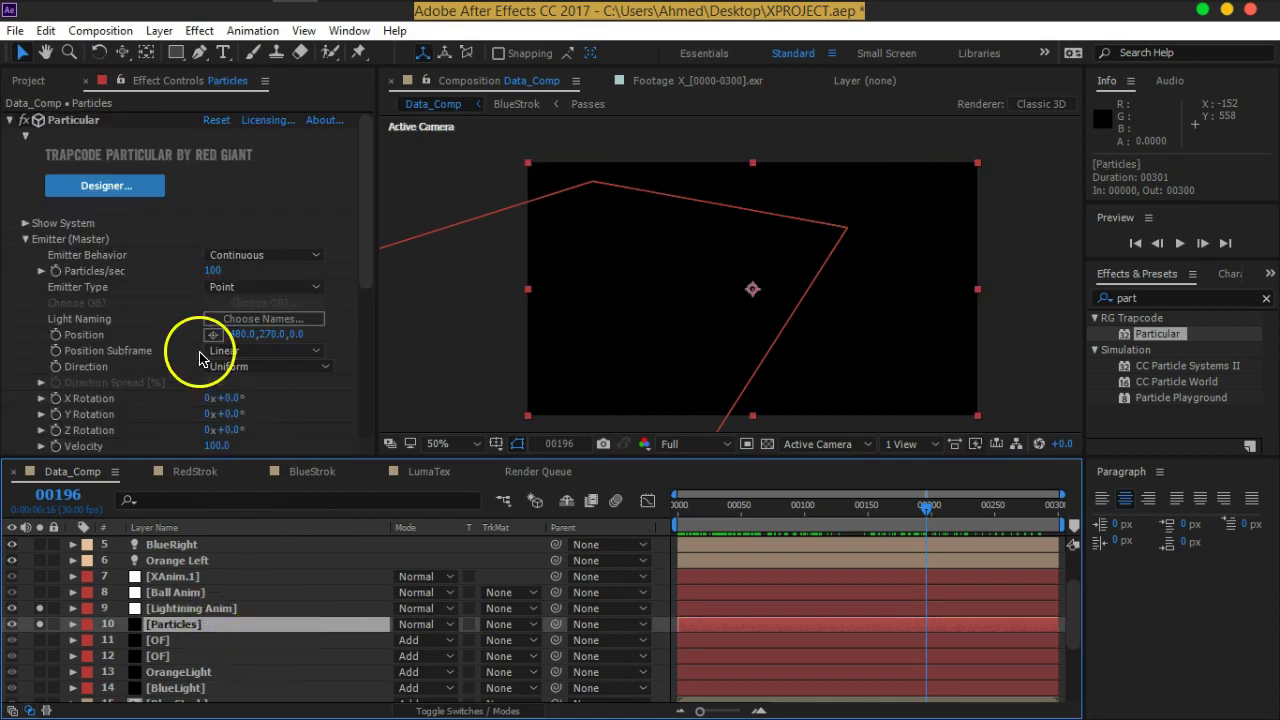
{"action": "scroll", "coordinate": [186, 355], "scroll_direction": "down", "scroll_amount": 2}
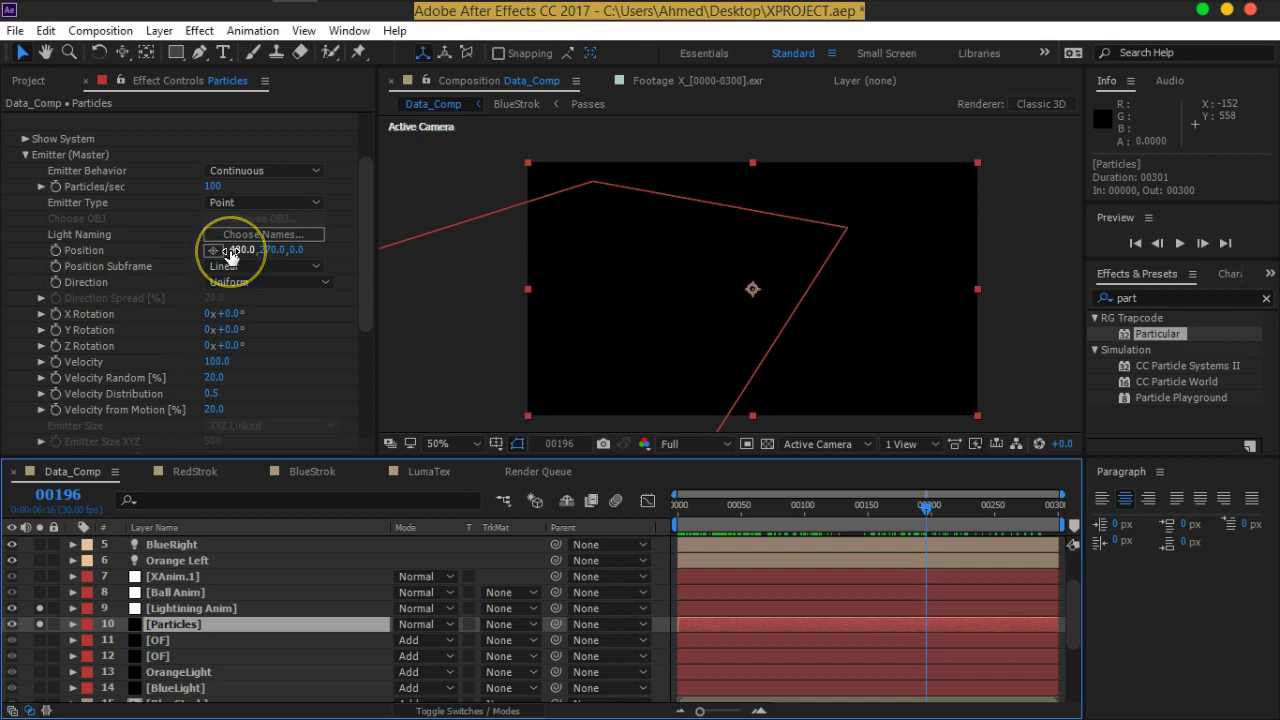
{"action": "left_click_drag", "start_coordinate": [230, 255], "coordinate": [240, 265]}
{"action": "left_click", "coordinate": [213, 627]}
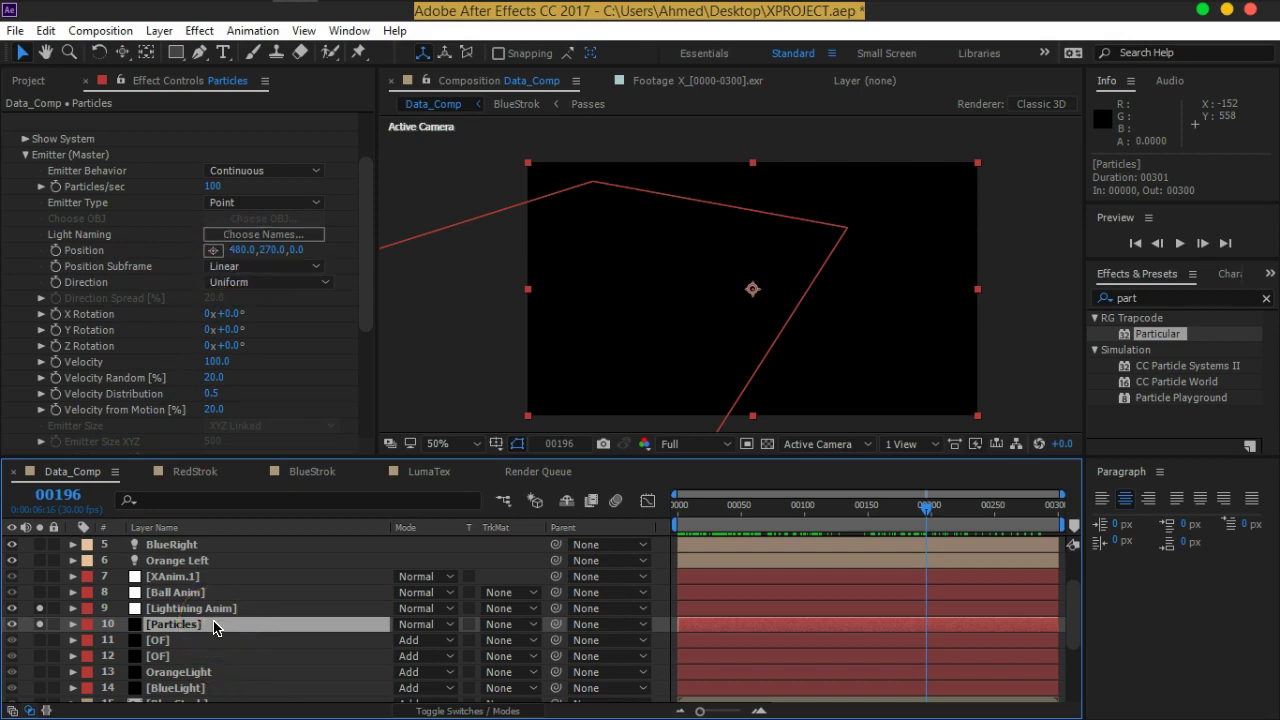